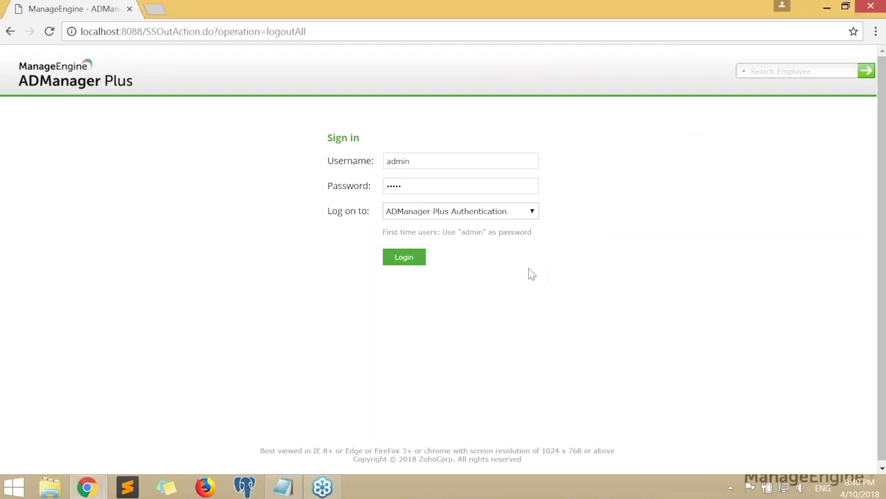
Sign in to ADManager Plus as the administrator, retrying after the connection error
{"action": "left_click", "coordinate": [418, 261]}
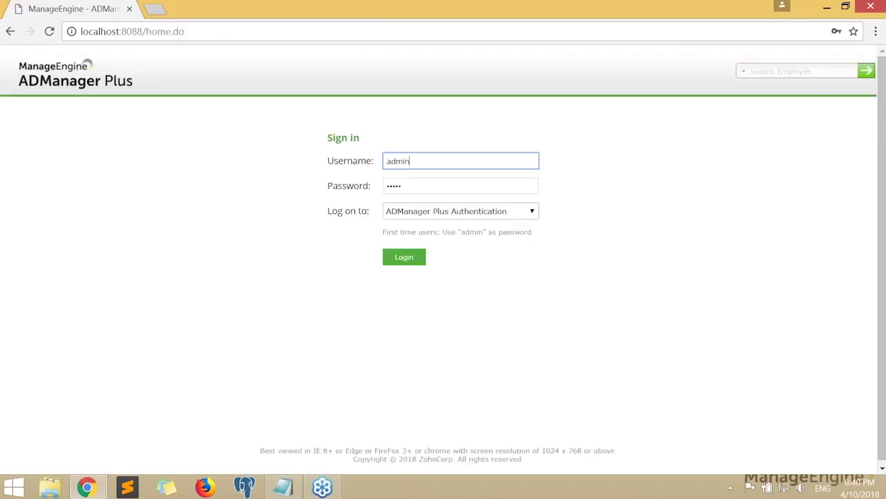
{"action": "left_click", "coordinate": [410, 261]}
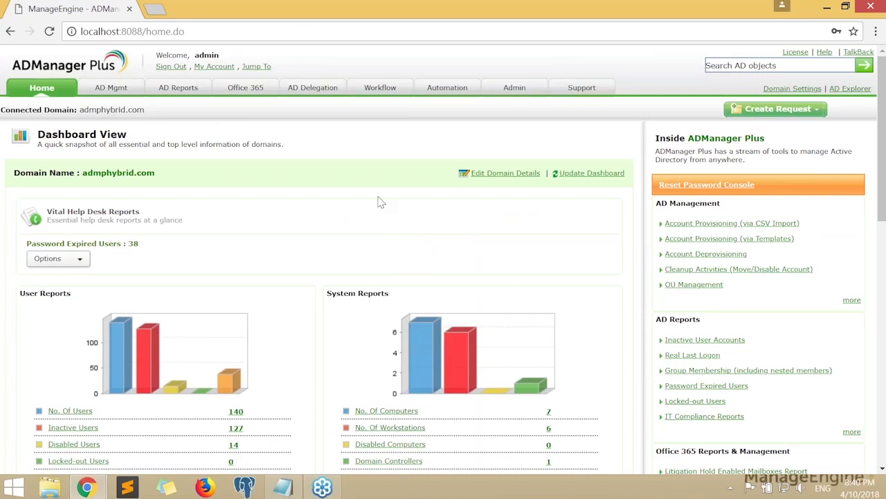
{"action": "scroll", "coordinate": [288, 196], "scroll_direction": "down", "scroll_amount": 1}
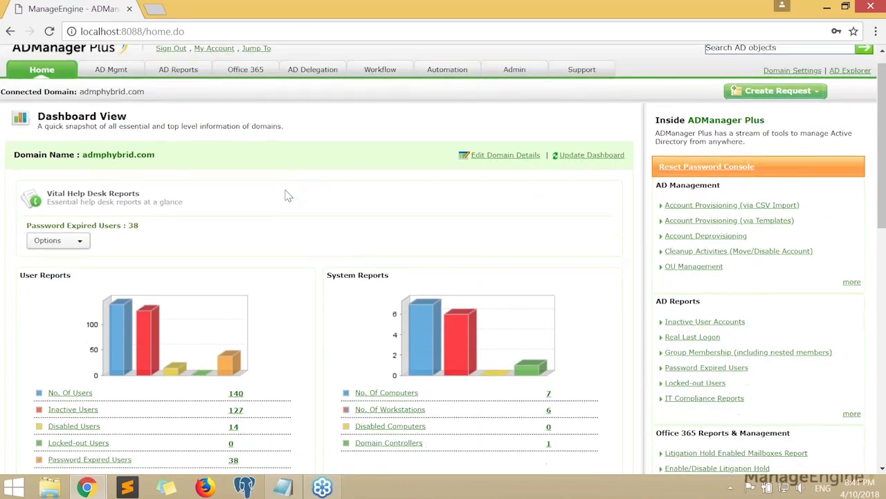
{"action": "left_click_drag", "start_coordinate": [17, 103], "coordinate": [191, 114]}
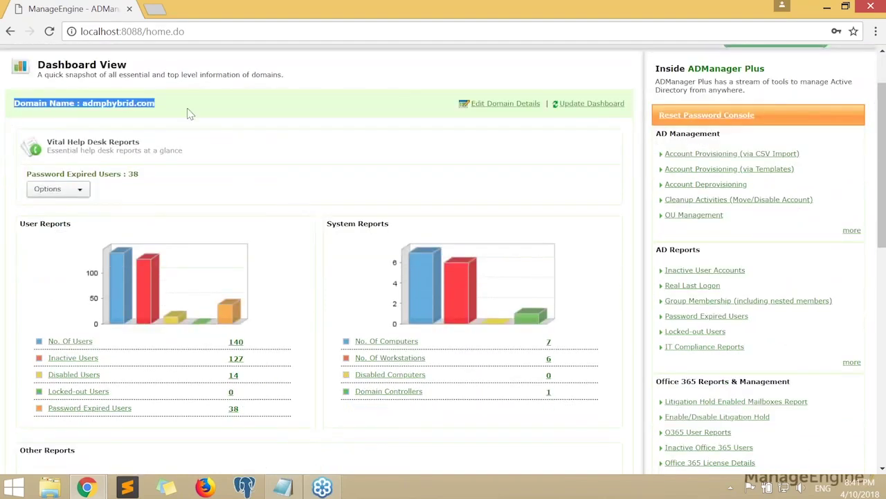
{"action": "left_click", "coordinate": [326, 151]}
{"action": "scroll", "coordinate": [325, 151], "scroll_direction": "down", "scroll_amount": 1}
{"action": "scroll", "coordinate": [325, 151], "scroll_direction": "down", "scroll_amount": 1}
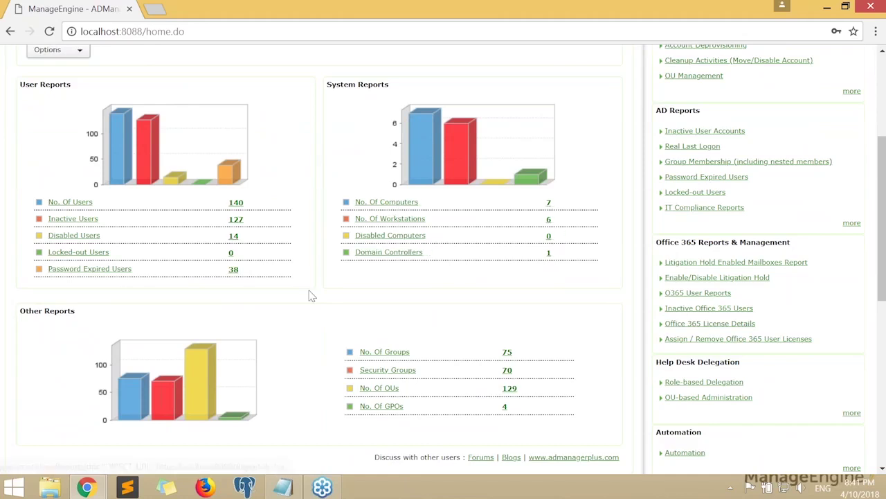
{"action": "scroll", "coordinate": [307, 295], "scroll_direction": "down", "scroll_amount": 2}
{"action": "scroll", "coordinate": [306, 295], "scroll_direction": "up", "scroll_amount": 1}
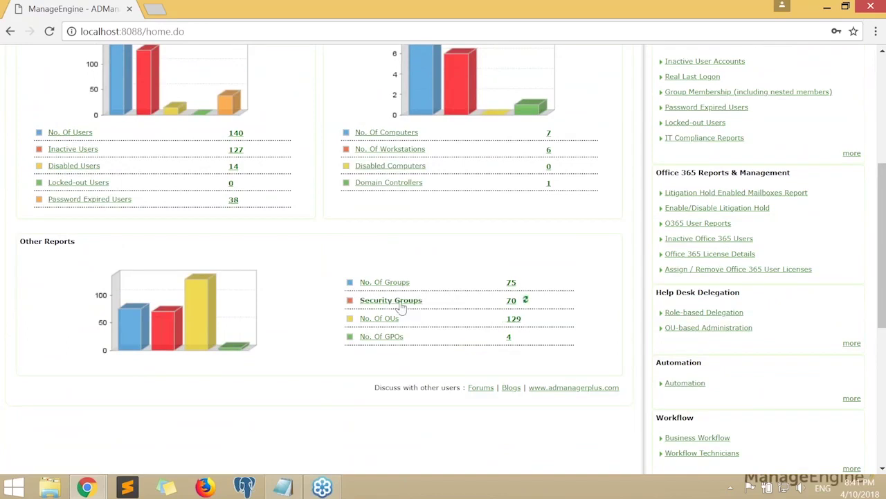
{"action": "scroll", "coordinate": [313, 269], "scroll_direction": "up", "scroll_amount": 3}
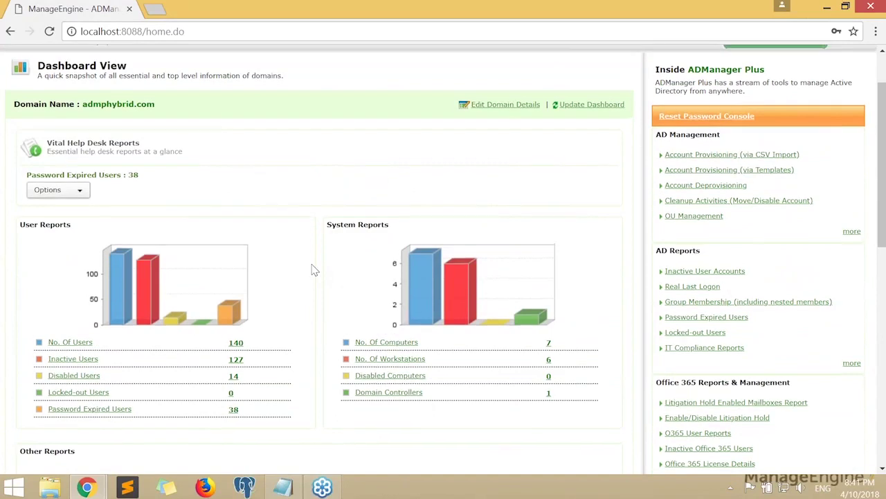
{"action": "scroll", "coordinate": [313, 270], "scroll_direction": "up", "scroll_amount": 1}
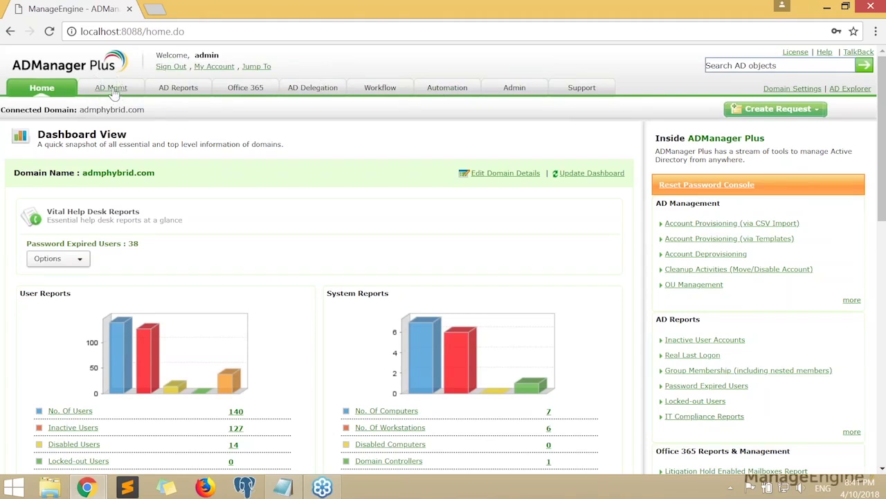
Go to AD Mgmt and open Create Single User under User Creation
{"action": "left_click", "coordinate": [111, 90]}
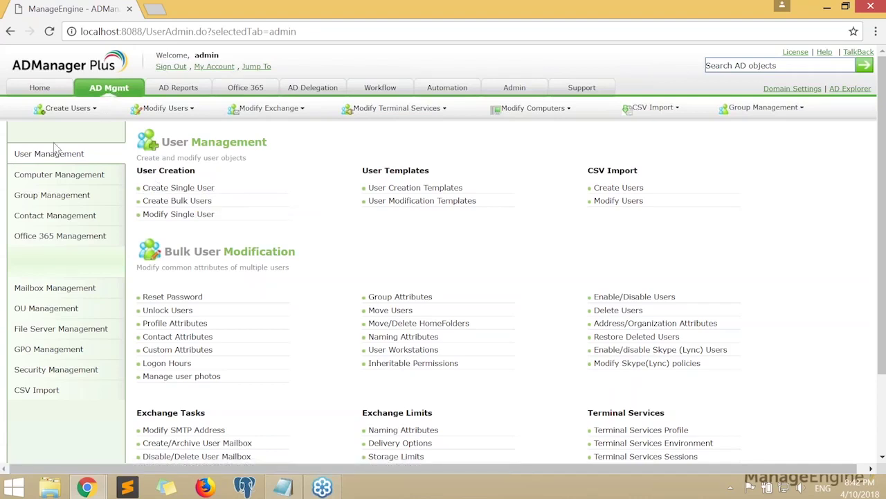
{"action": "left_click", "coordinate": [166, 191]}
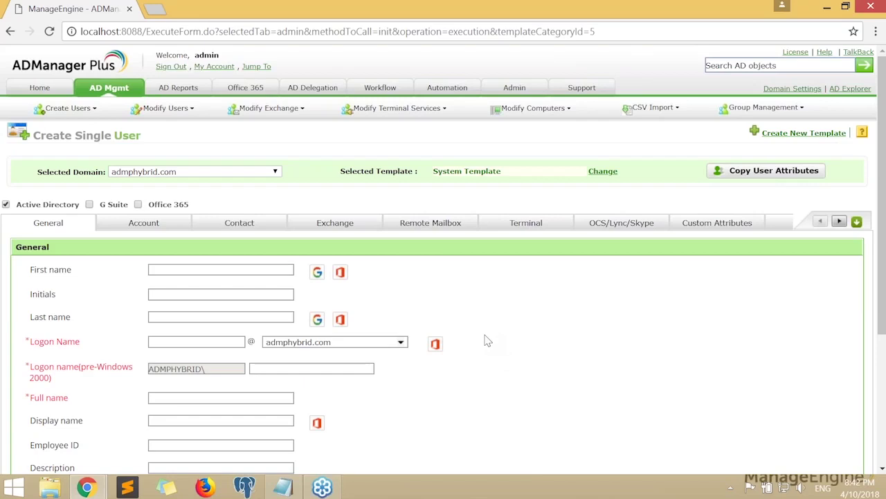
Scroll the Create Single User form and enable G Suite alongside Active Directory and Office 365
{"action": "scroll", "coordinate": [488, 341], "scroll_direction": "down", "scroll_amount": 2}
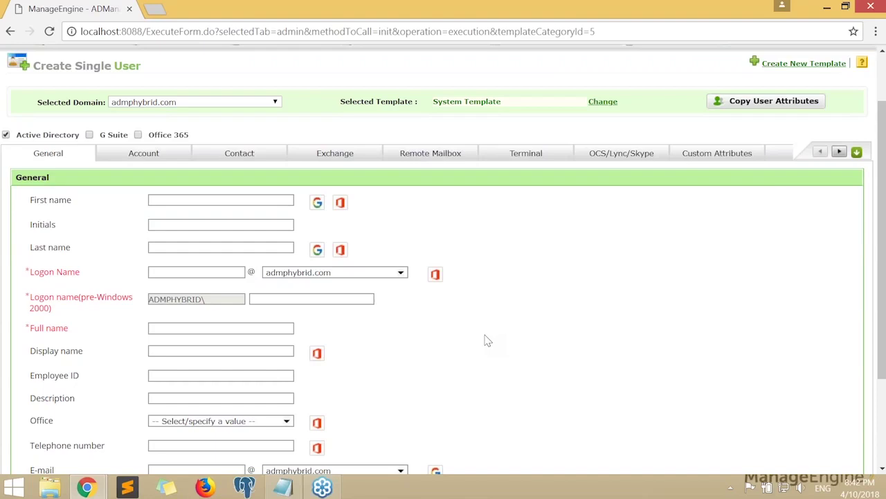
{"action": "scroll", "coordinate": [488, 341], "scroll_direction": "up", "scroll_amount": 2}
{"action": "scroll", "coordinate": [487, 341], "scroll_direction": "down", "scroll_amount": 5}
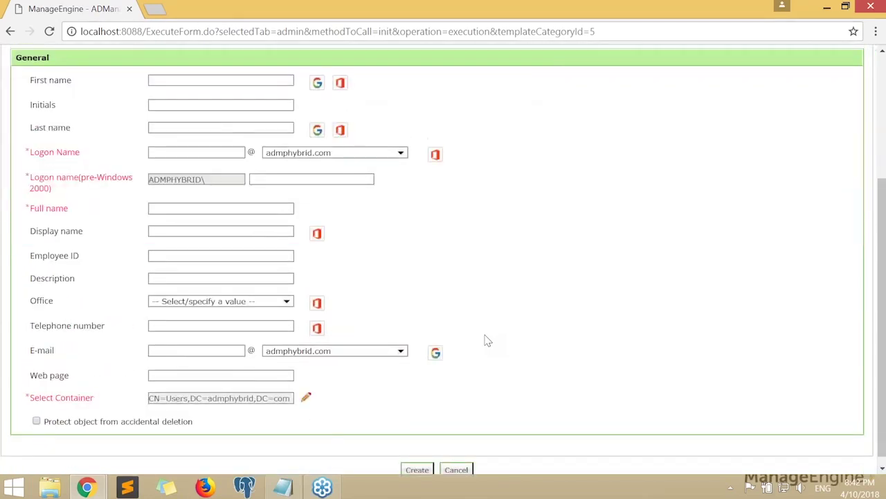
{"action": "scroll", "coordinate": [488, 341], "scroll_direction": "up", "scroll_amount": 5}
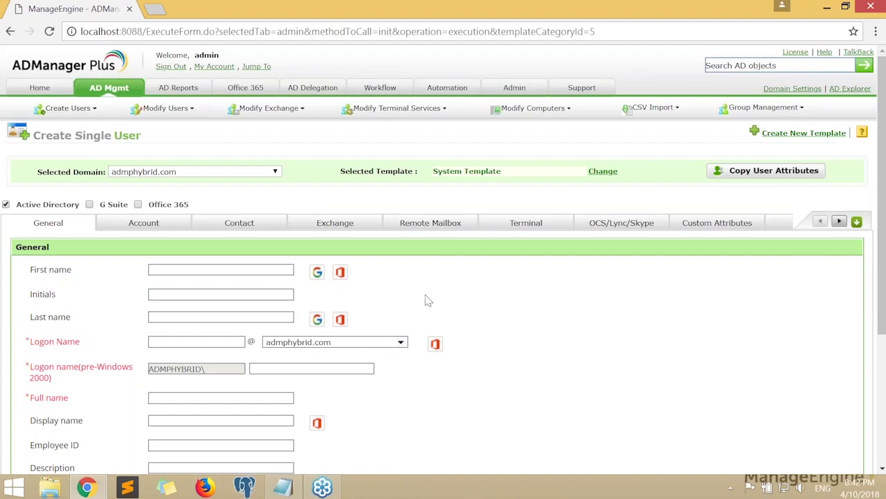
{"action": "scroll", "coordinate": [428, 300], "scroll_direction": "down", "scroll_amount": 2}
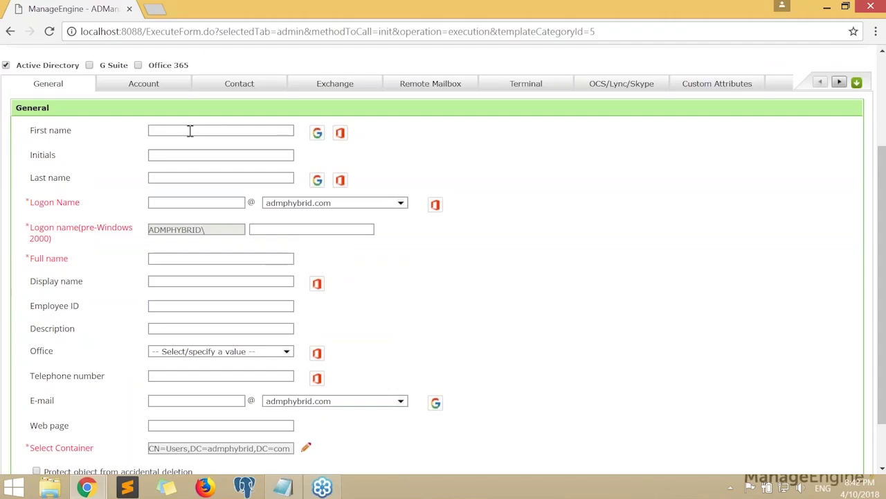
{"action": "scroll", "coordinate": [526, 212], "scroll_direction": "down", "scroll_amount": 1}
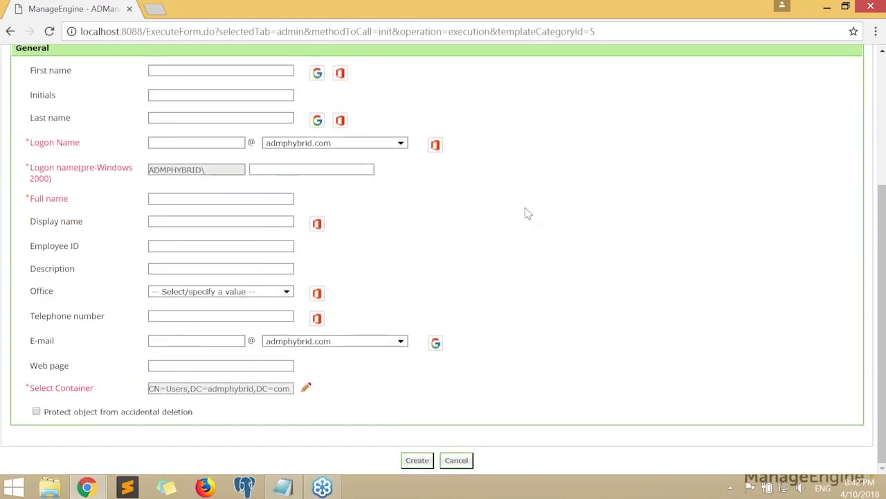
{"action": "scroll", "coordinate": [527, 214], "scroll_direction": "up", "scroll_amount": 1}
{"action": "scroll", "coordinate": [526, 213], "scroll_direction": "down", "scroll_amount": 1}
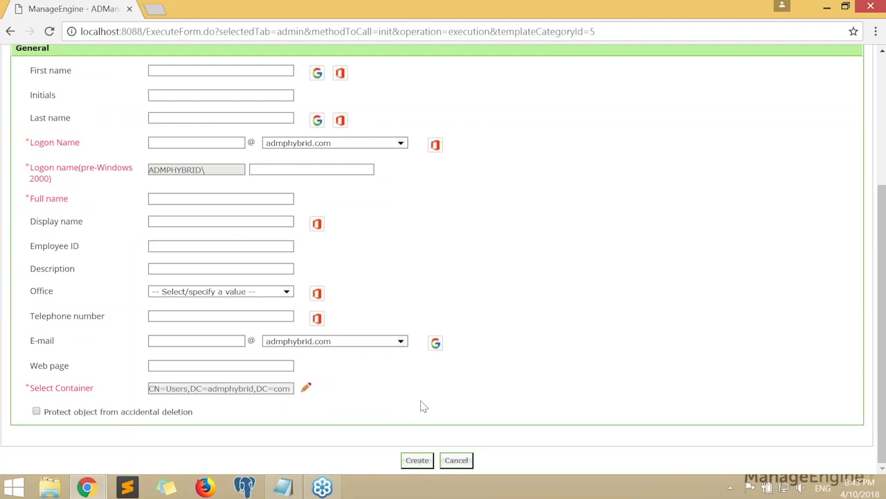
{"action": "scroll", "coordinate": [421, 405], "scroll_direction": "up", "scroll_amount": 2}
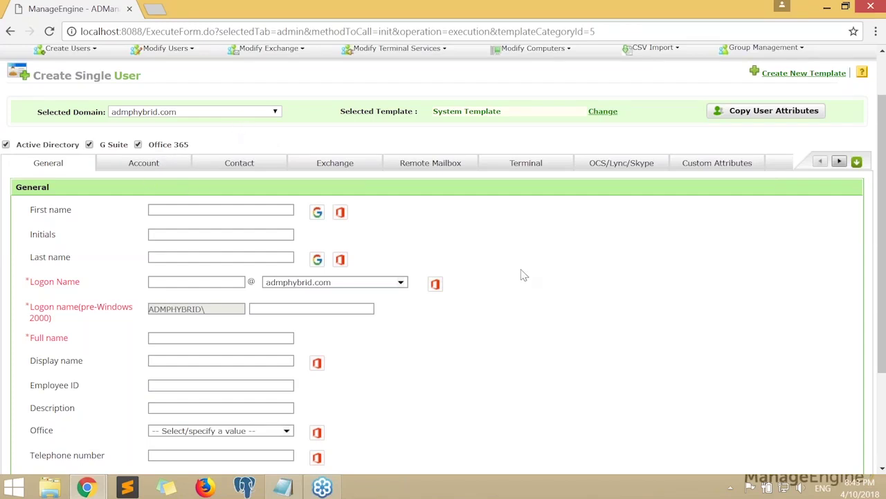
{"action": "scroll", "coordinate": [520, 272], "scroll_direction": "down", "scroll_amount": 1}
{"action": "left_click", "coordinate": [262, 141]}
{"action": "type", "text": "Est"}
{"action": "key", "text": "BackSpace"}
{"action": "type", "text": "Test"}
{"action": "key", "text": "Tab"}
{"action": "key", "text": "Tab"}
{"action": "type", "text": "User"}
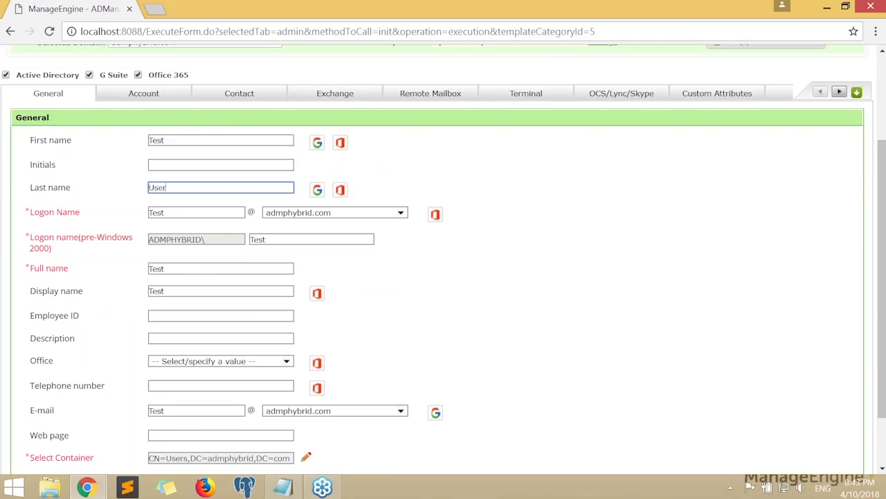
{"action": "left_click", "coordinate": [498, 241]}
{"action": "scroll", "coordinate": [510, 243], "scroll_direction": "down", "scroll_amount": 1}
{"action": "scroll", "coordinate": [511, 243], "scroll_direction": "up", "scroll_amount": 1}
{"action": "double_click", "coordinate": [198, 213]}
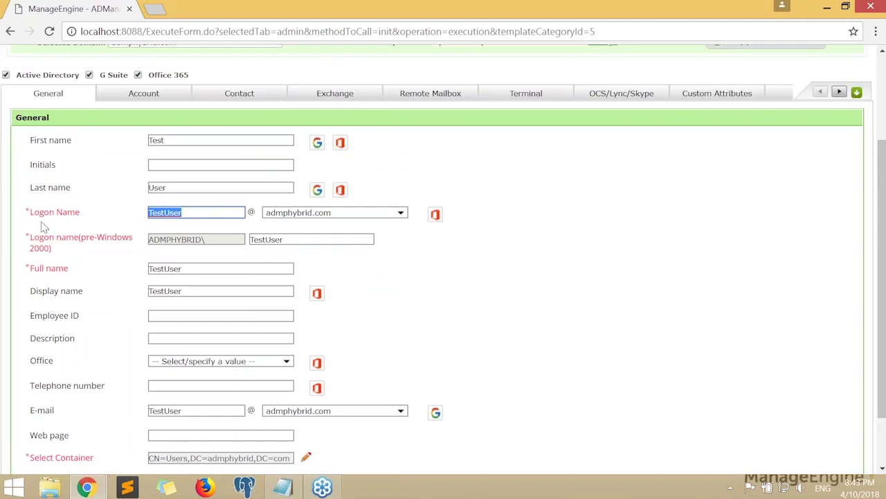
{"action": "left_click_drag", "start_coordinate": [81, 213], "coordinate": [68, 272]}
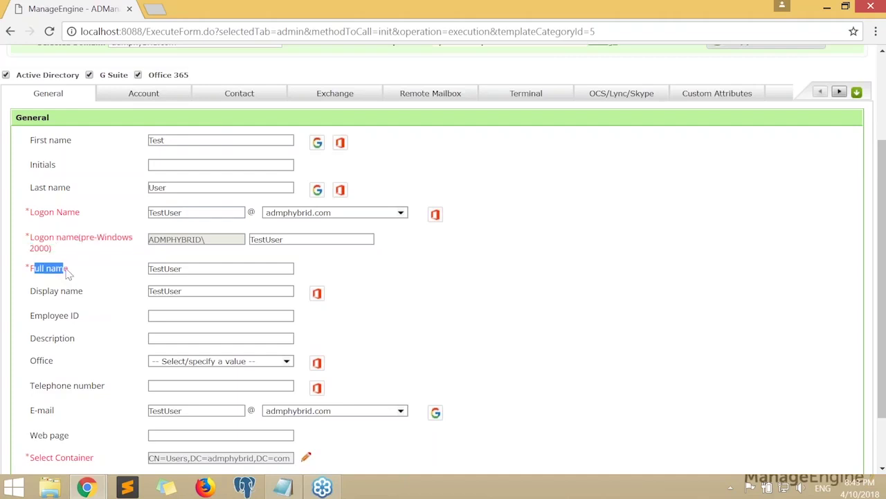
{"action": "left_click", "coordinate": [132, 259]}
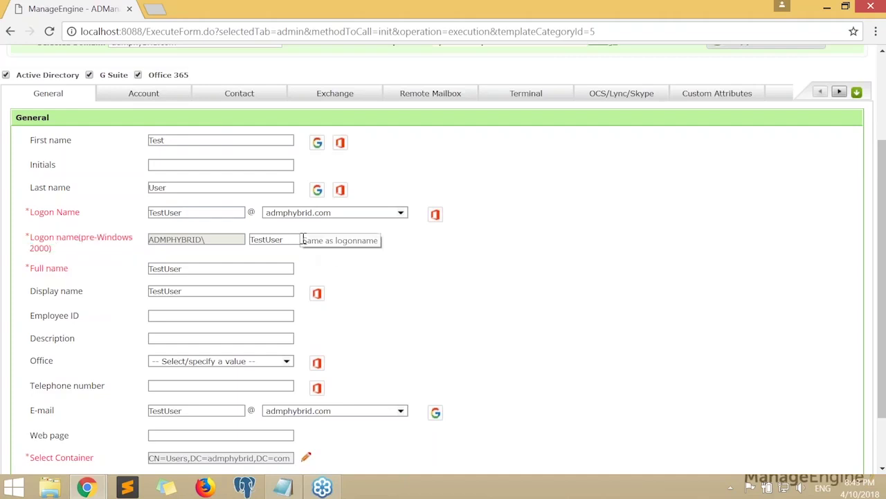
{"action": "left_click", "coordinate": [191, 140]}
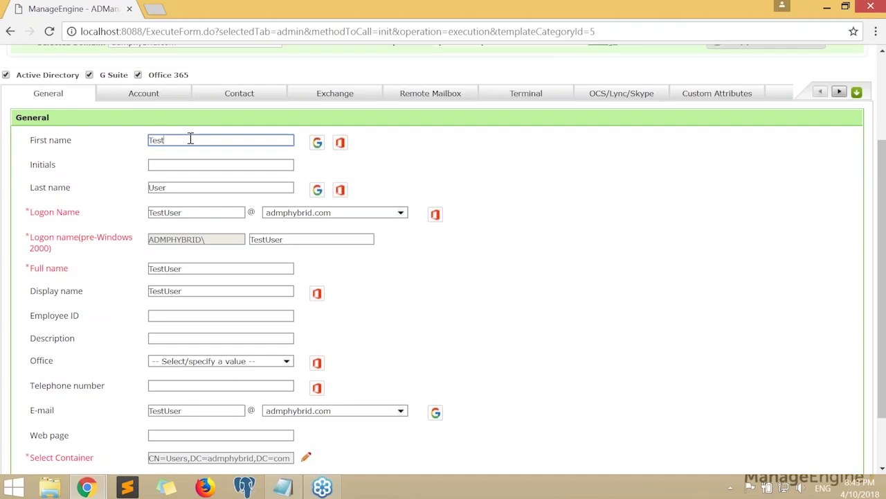
{"action": "left_click", "coordinate": [208, 187]}
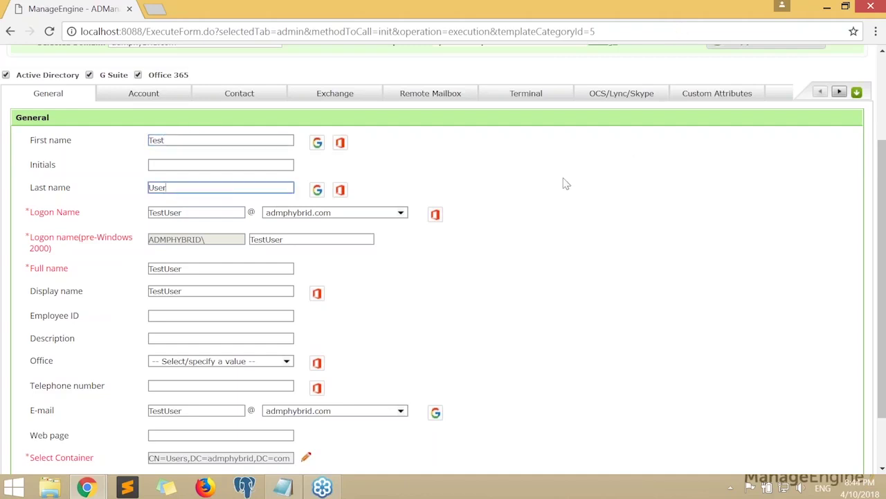
{"action": "scroll", "coordinate": [566, 236], "scroll_direction": "up", "scroll_amount": 1}
{"action": "scroll", "coordinate": [503, 164], "scroll_direction": "up", "scroll_amount": 1}
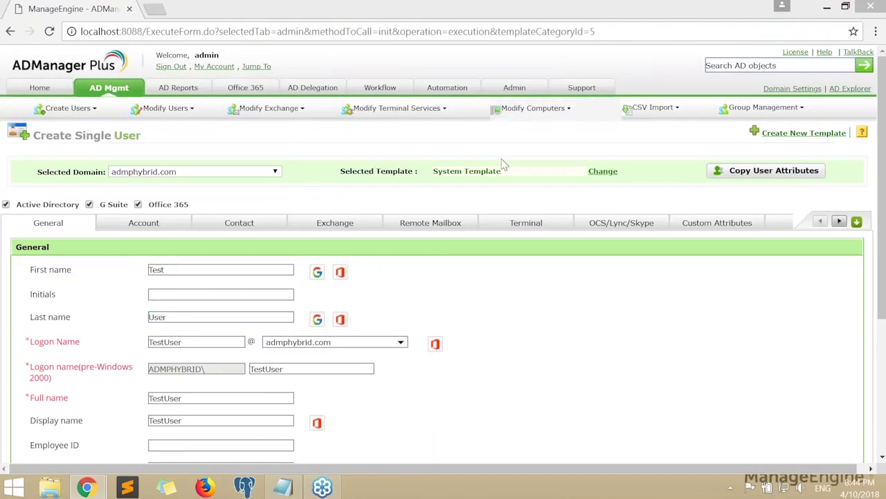
{"action": "mouse_move", "coordinate": [428, 166]}
{"action": "left_mouse_down"}
{"action": "mouse_move", "coordinate": [625, 185]}
{"action": "mouse_move", "coordinate": [430, 173]}
{"action": "left_mouse_up"}
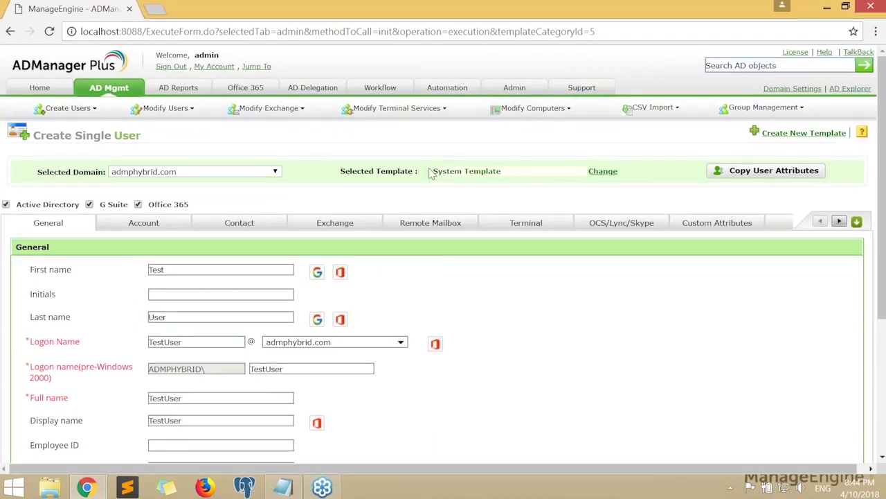
{"action": "scroll", "coordinate": [505, 228], "scroll_direction": "down", "scroll_amount": 1}
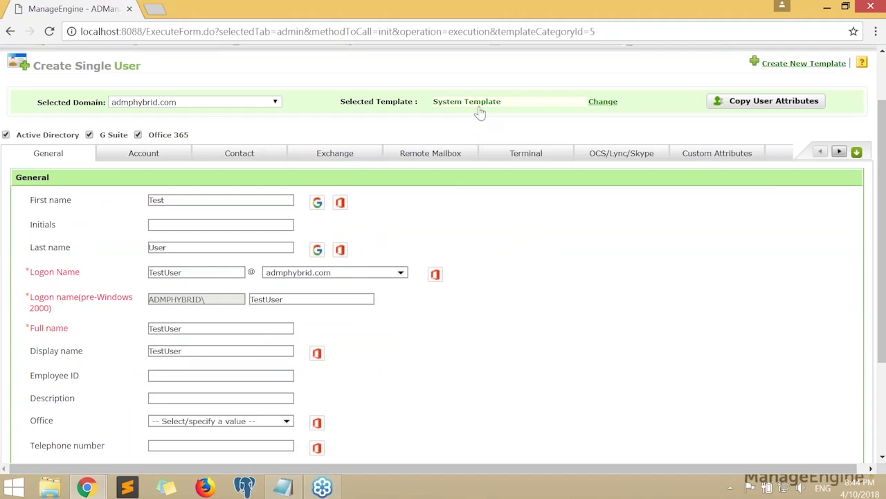
{"action": "scroll", "coordinate": [530, 284], "scroll_direction": "down", "scroll_amount": 1}
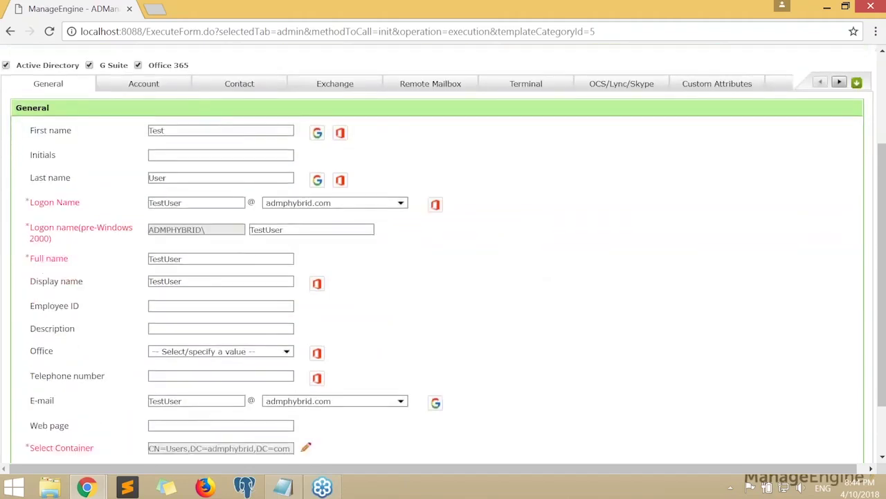
{"action": "left_click", "coordinate": [188, 204]}
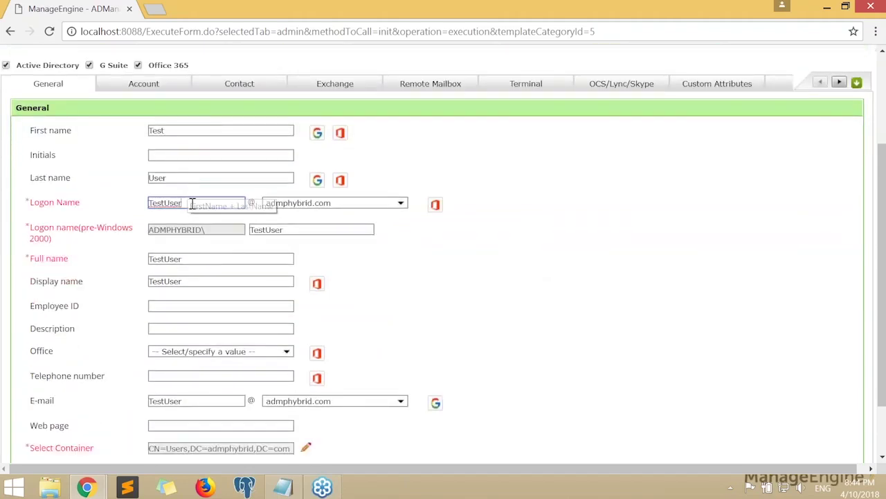
{"action": "left_click", "coordinate": [125, 208]}
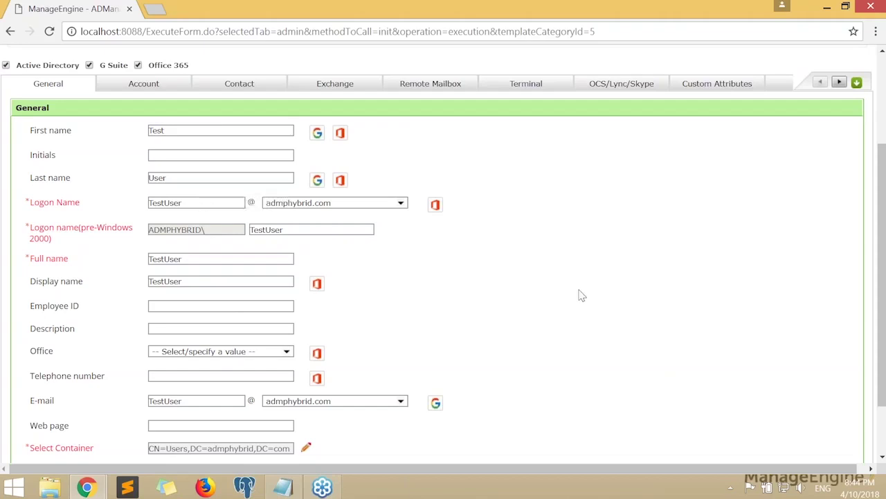
{"action": "scroll", "coordinate": [580, 292], "scroll_direction": "down", "scroll_amount": 2}
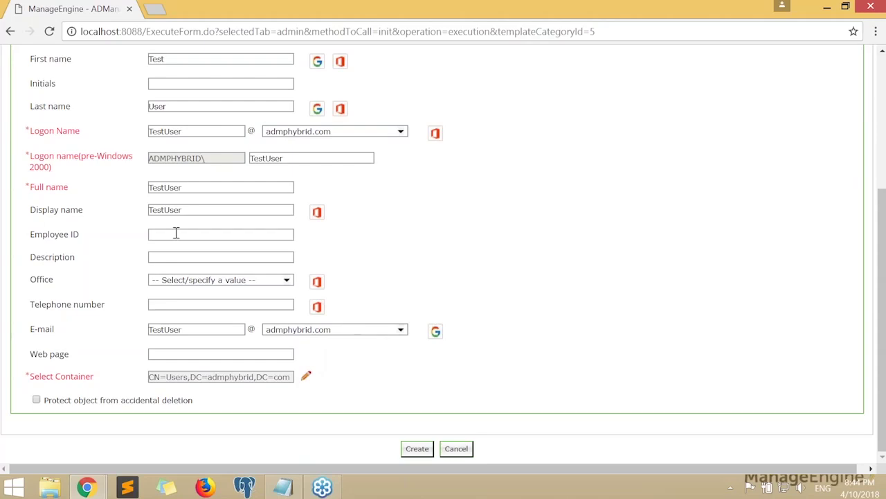
{"action": "left_click_drag", "start_coordinate": [31, 239], "coordinate": [80, 238]}
{"action": "double_click", "coordinate": [34, 261]}
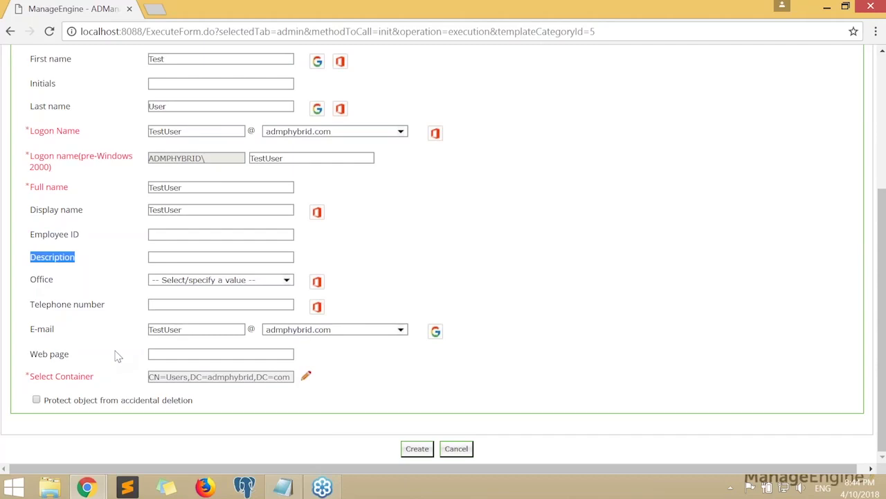
{"action": "left_click_drag", "start_coordinate": [31, 377], "coordinate": [150, 387]}
{"action": "left_click", "coordinate": [322, 405]}
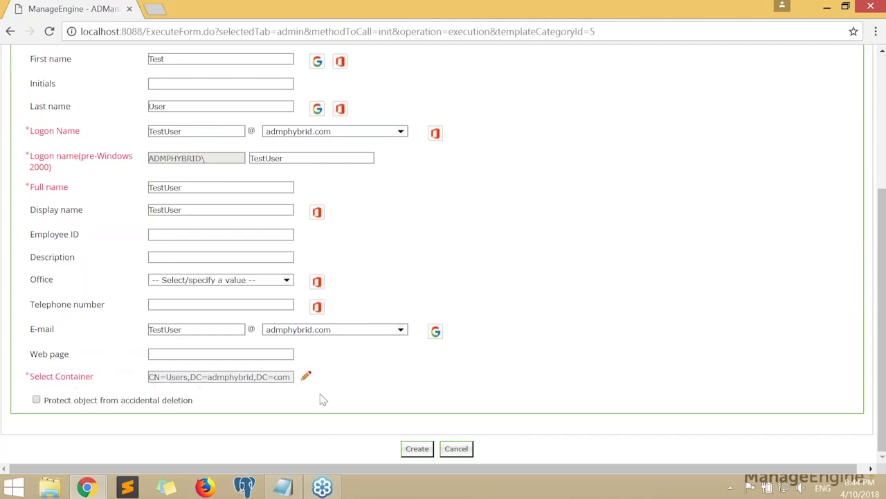
Choose the ITAdmin - USA OU as the new user's container
{"action": "left_click", "coordinate": [305, 378]}
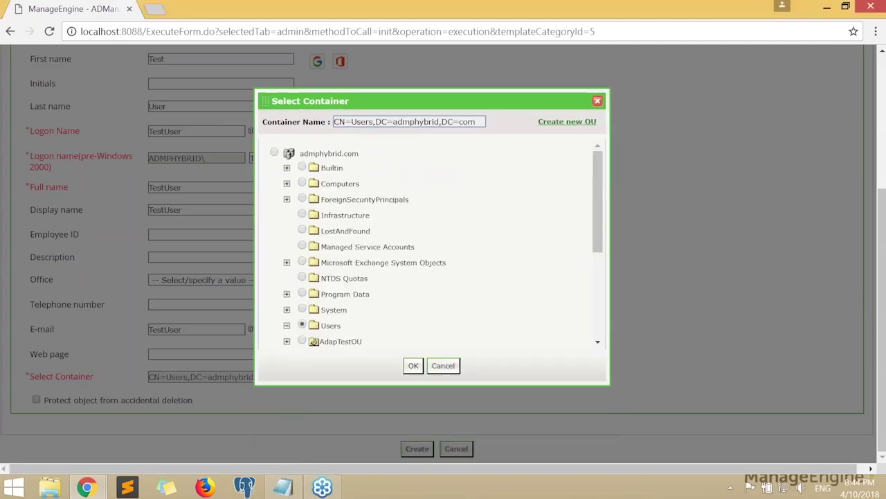
{"action": "scroll", "coordinate": [487, 281], "scroll_direction": "down", "scroll_amount": 5}
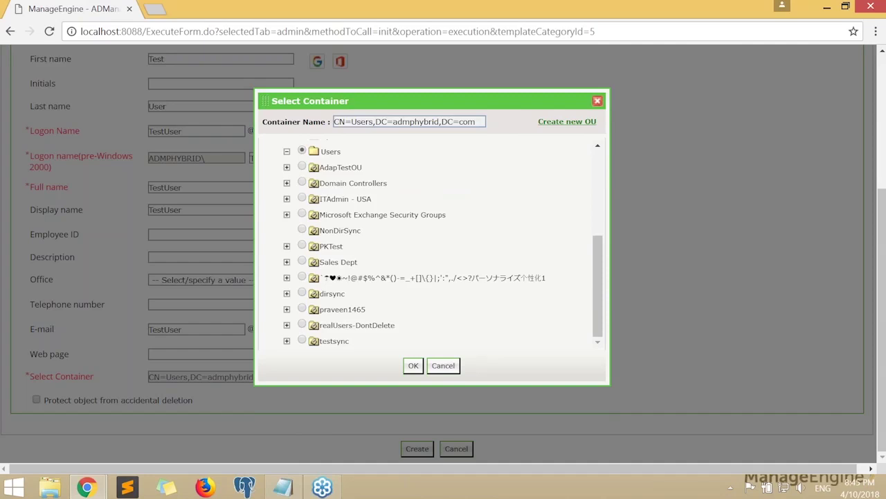
{"action": "scroll", "coordinate": [462, 293], "scroll_direction": "up", "scroll_amount": 4}
{"action": "scroll", "coordinate": [462, 293], "scroll_direction": "down", "scroll_amount": 2}
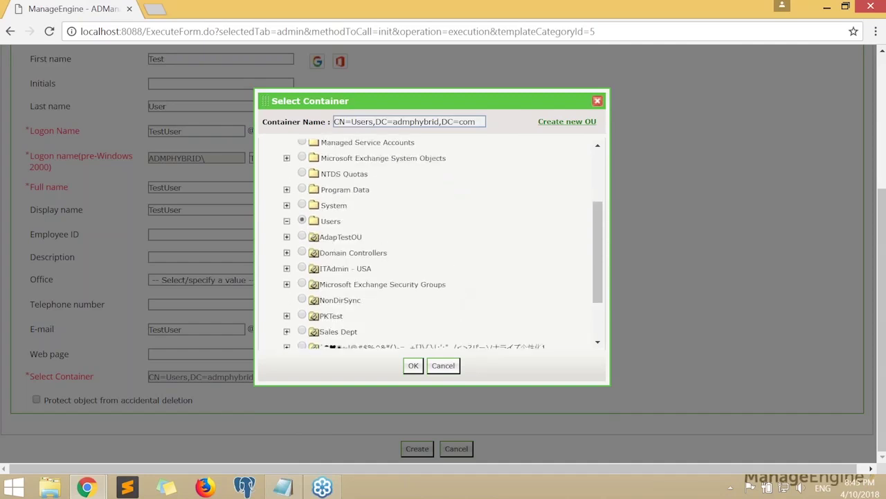
{"action": "left_click", "coordinate": [302, 268]}
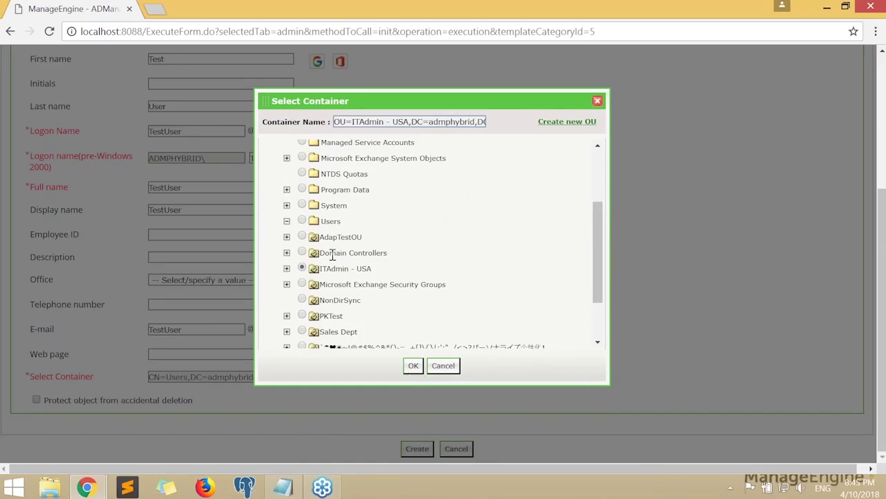
{"action": "left_click", "coordinate": [414, 366]}
{"action": "scroll", "coordinate": [487, 311], "scroll_direction": "up", "scroll_amount": 3}
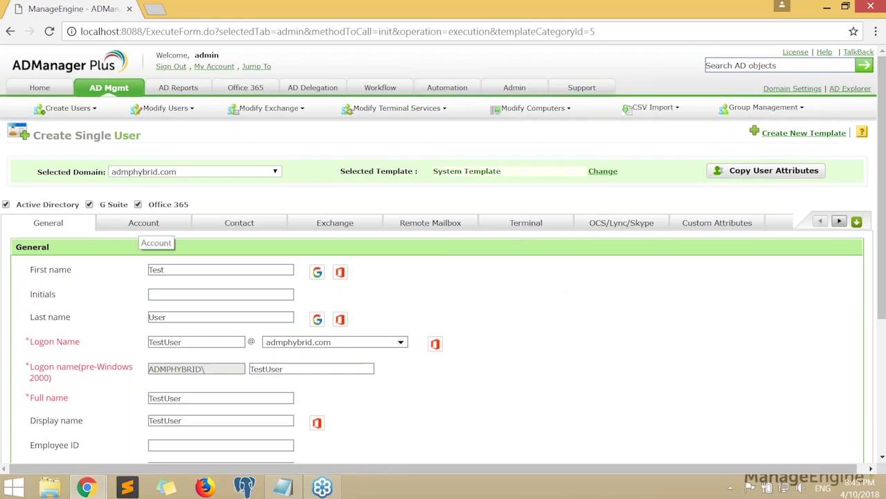
On the Account tab, choose 'Type a password' and enter the password and its confirmation
{"action": "left_click", "coordinate": [141, 226]}
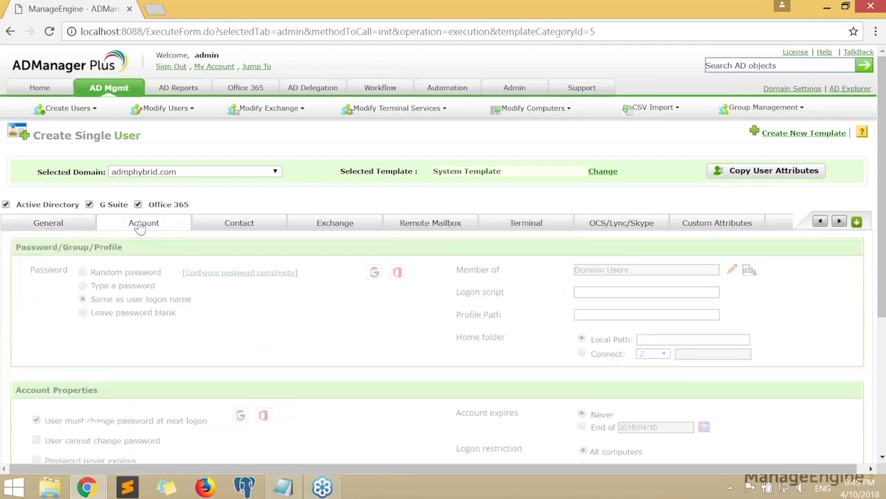
{"action": "scroll", "coordinate": [260, 336], "scroll_direction": "down", "scroll_amount": 1}
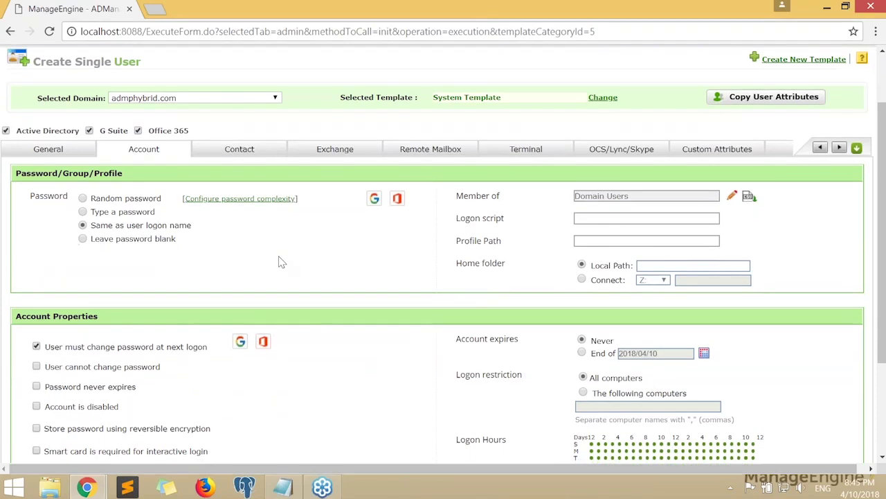
{"action": "scroll", "coordinate": [315, 272], "scroll_direction": "down", "scroll_amount": 2}
{"action": "scroll", "coordinate": [315, 275], "scroll_direction": "up", "scroll_amount": 1}
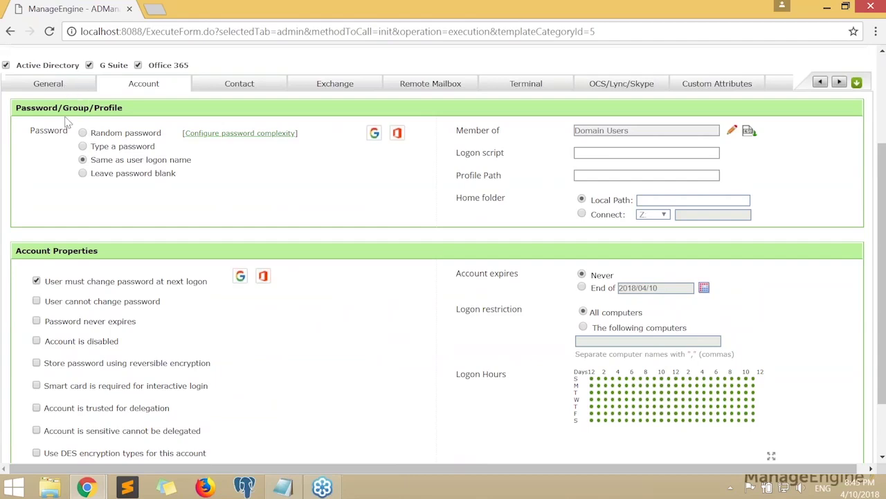
{"action": "left_click", "coordinate": [83, 147]}
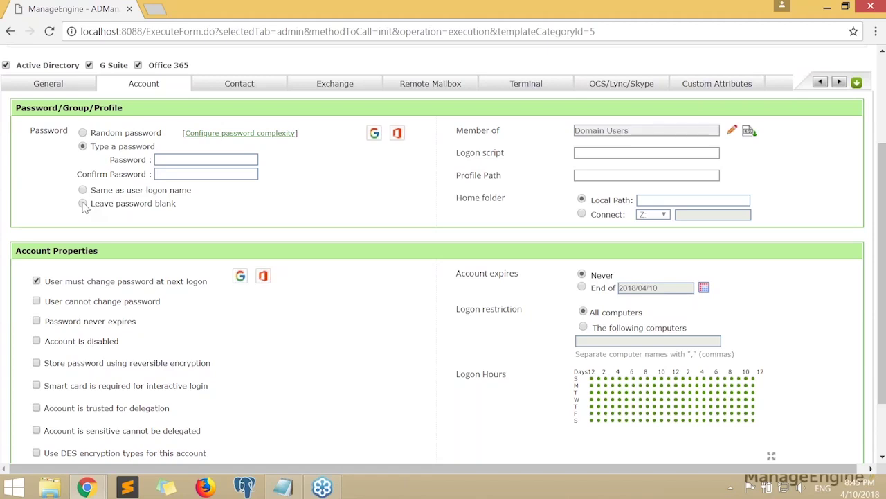
{"action": "left_click", "coordinate": [175, 159]}
{"action": "type", "text": "a"}
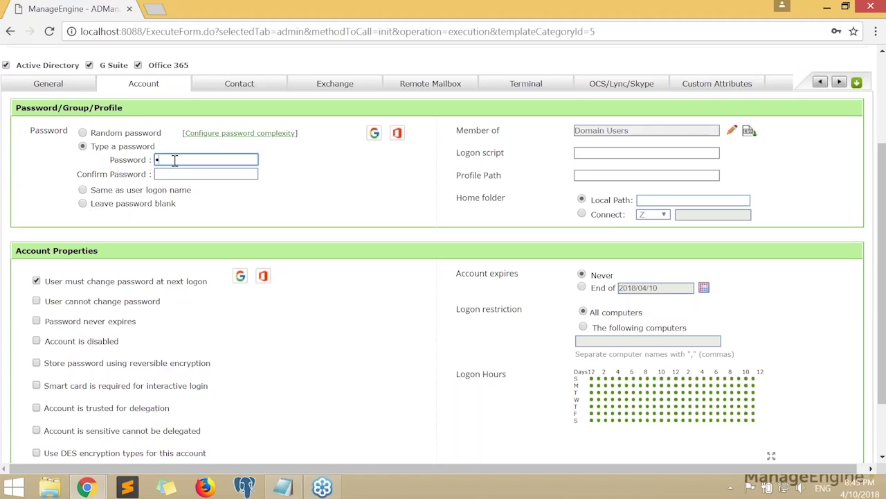
{"action": "type", "text": "********"}
{"action": "key", "text": "Tab"}
{"action": "type", "text": "**********"}
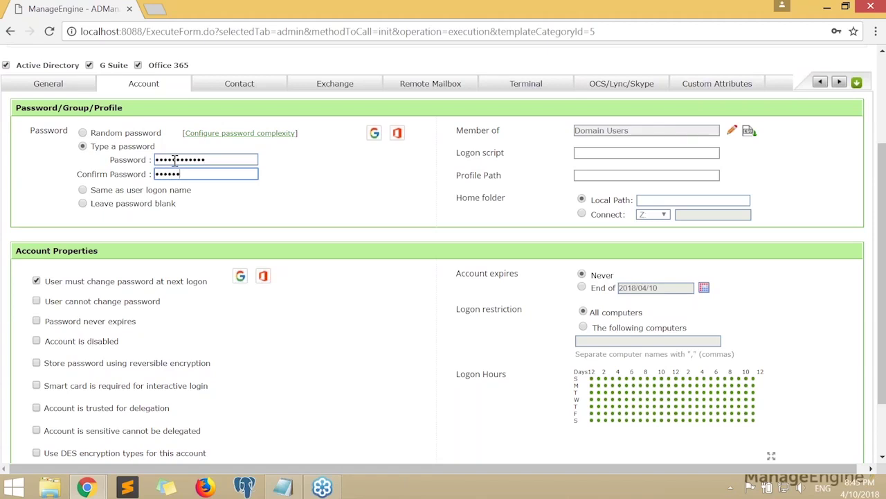
{"action": "type", "text": "**"}
{"action": "left_click", "coordinate": [309, 254]}
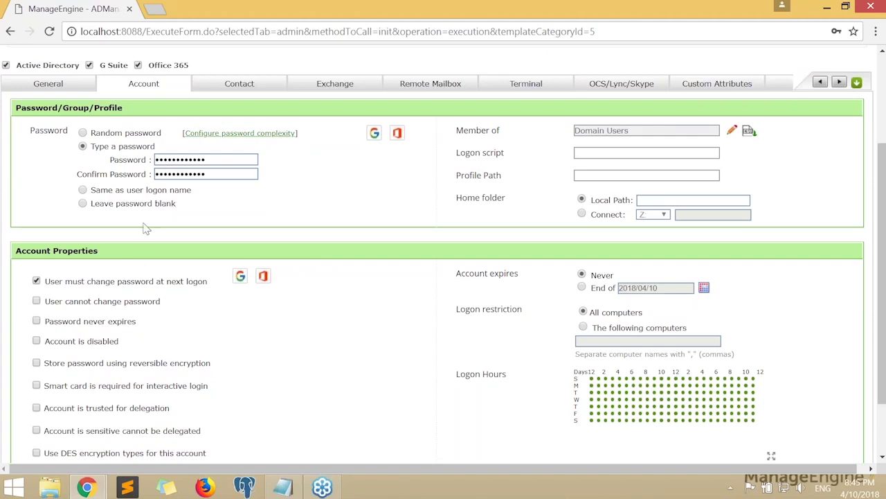
Stop the user from changing the password and review the account options and Member of field
{"action": "scroll", "coordinate": [330, 205], "scroll_direction": "down", "scroll_amount": 2}
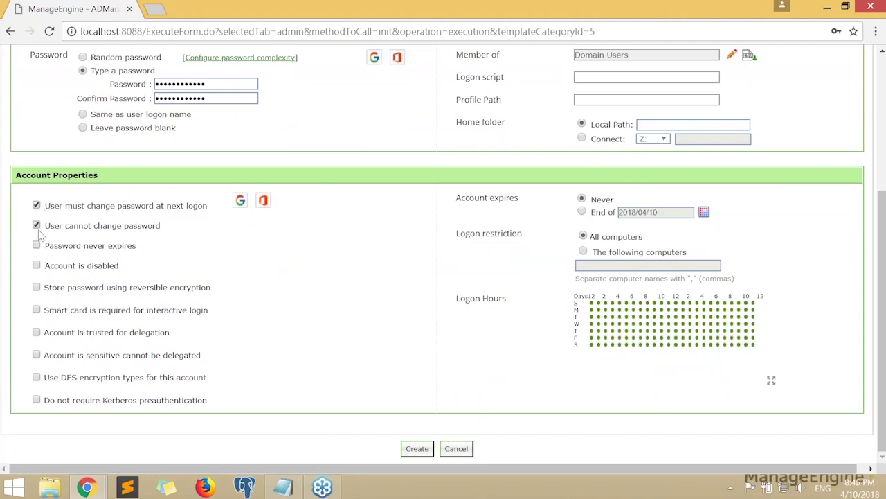
{"action": "left_click", "coordinate": [36, 226]}
{"action": "left_click_drag", "start_coordinate": [212, 401], "coordinate": [69, 246]}
{"action": "left_click", "coordinate": [210, 260]}
{"action": "scroll", "coordinate": [657, 202], "scroll_direction": "up", "scroll_amount": 3}
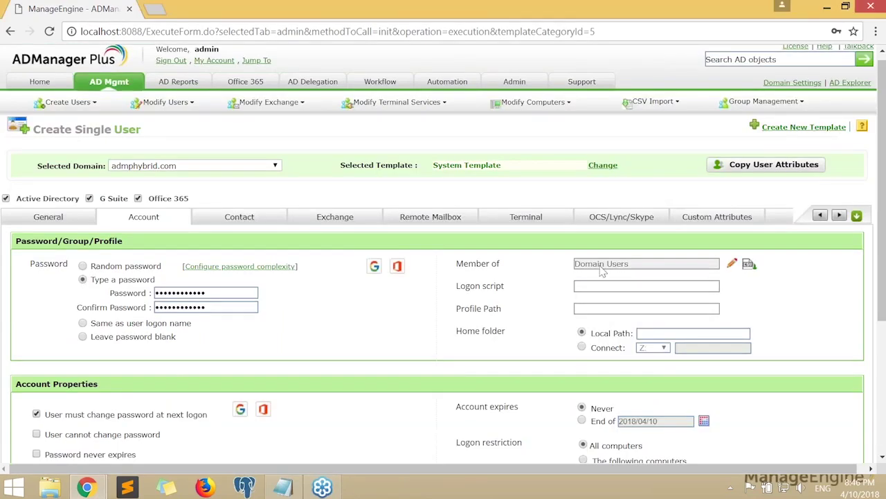
{"action": "scroll", "coordinate": [500, 162], "scroll_direction": "down", "scroll_amount": 2}
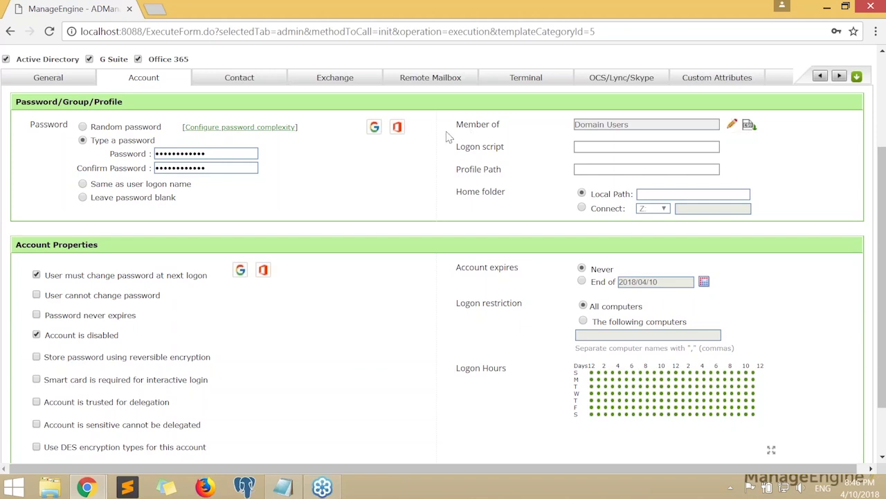
{"action": "left_click_drag", "start_coordinate": [458, 126], "coordinate": [495, 131]}
Add the Administrators group to the new user's Member of list
{"action": "left_click", "coordinate": [503, 132]}
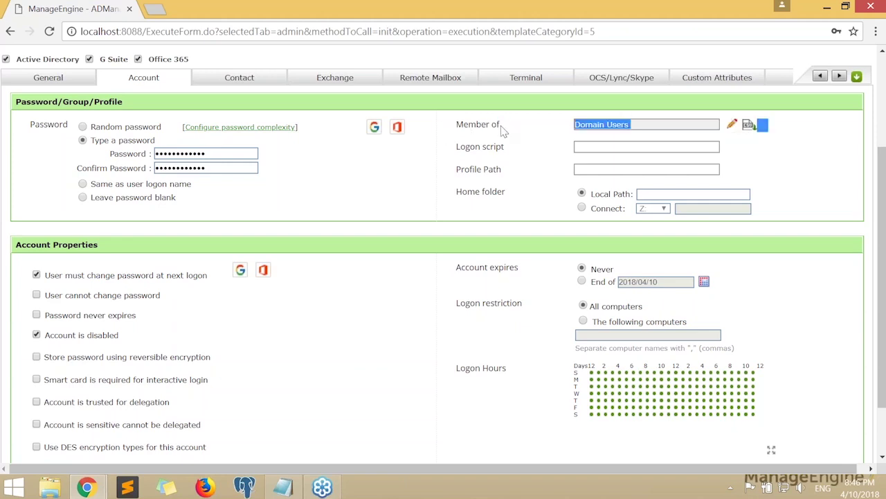
{"action": "left_click", "coordinate": [741, 137]}
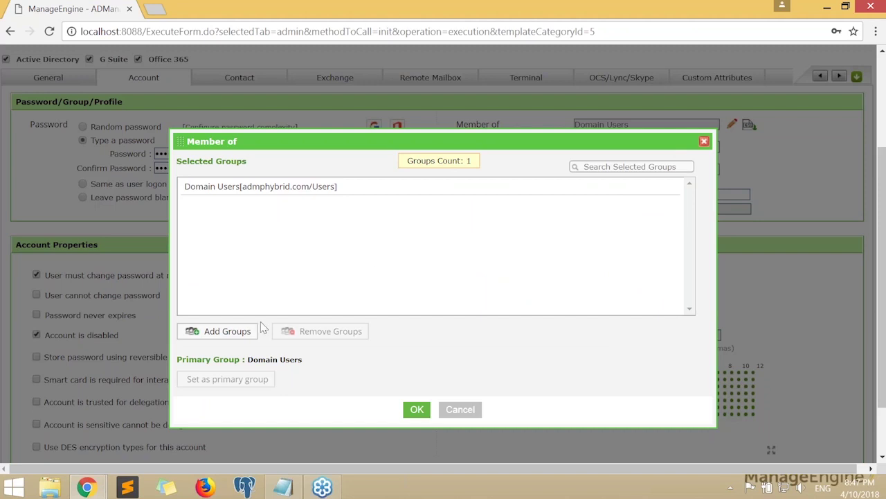
{"action": "left_click", "coordinate": [228, 331]}
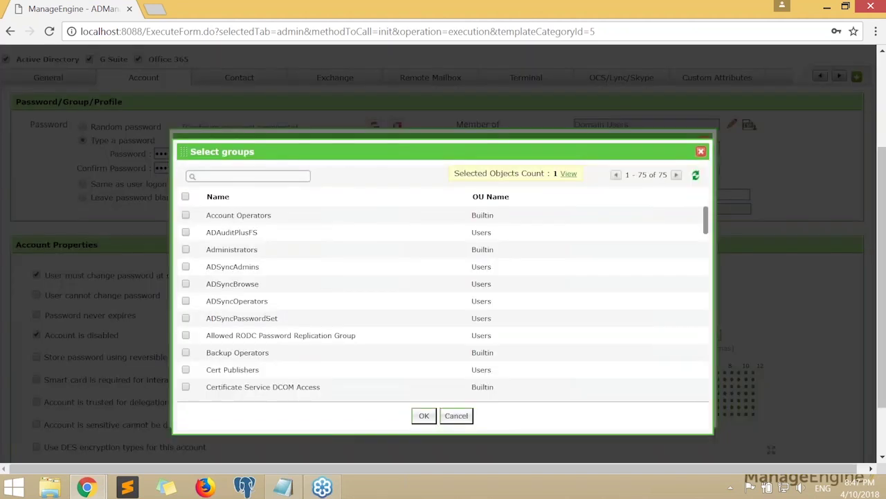
{"action": "scroll", "coordinate": [310, 266], "scroll_direction": "down", "scroll_amount": 1}
{"action": "scroll", "coordinate": [308, 265], "scroll_direction": "up", "scroll_amount": 1}
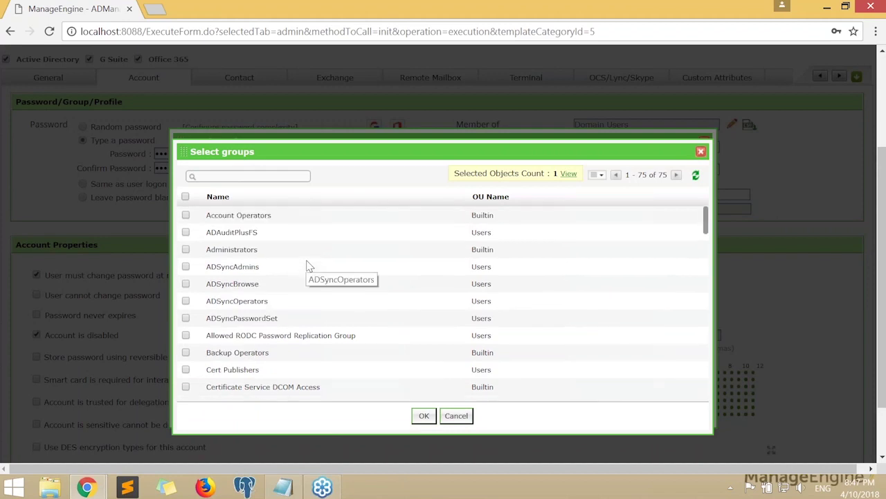
{"action": "left_click", "coordinate": [185, 250]}
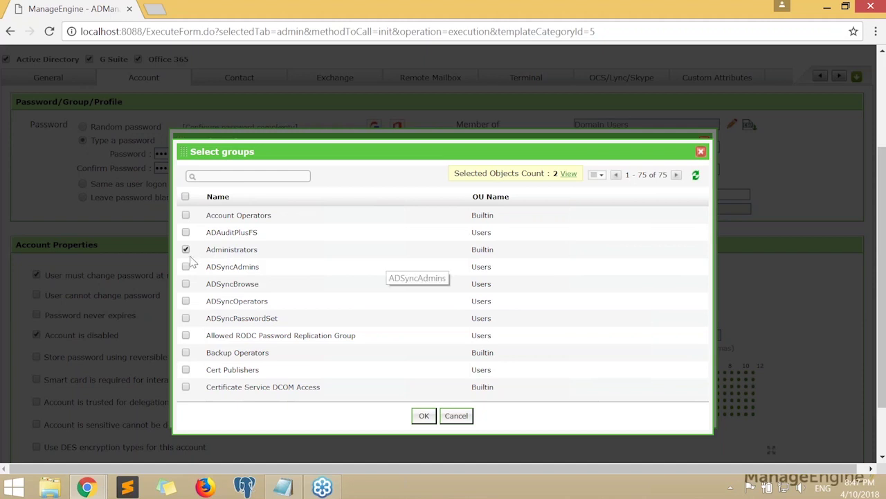
{"action": "left_click", "coordinate": [424, 416]}
{"action": "left_click", "coordinate": [262, 191]}
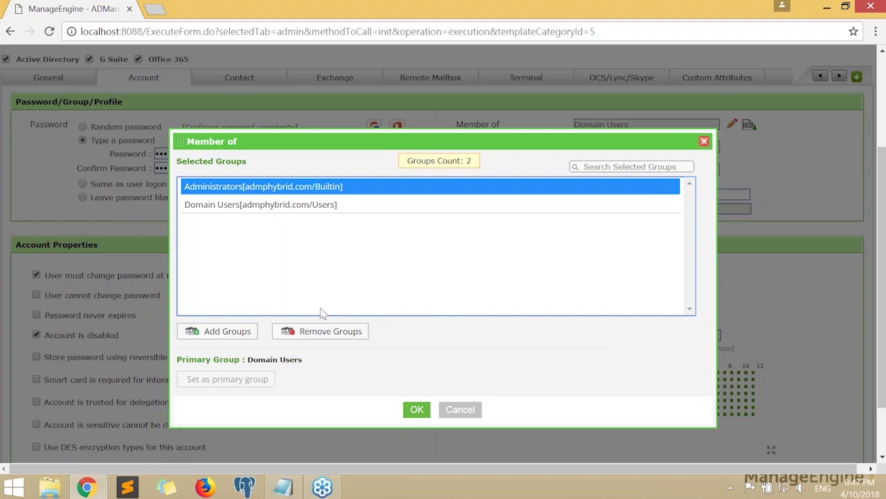
Add Cert Publishers too and apply all three group memberships
{"action": "left_click", "coordinate": [226, 332]}
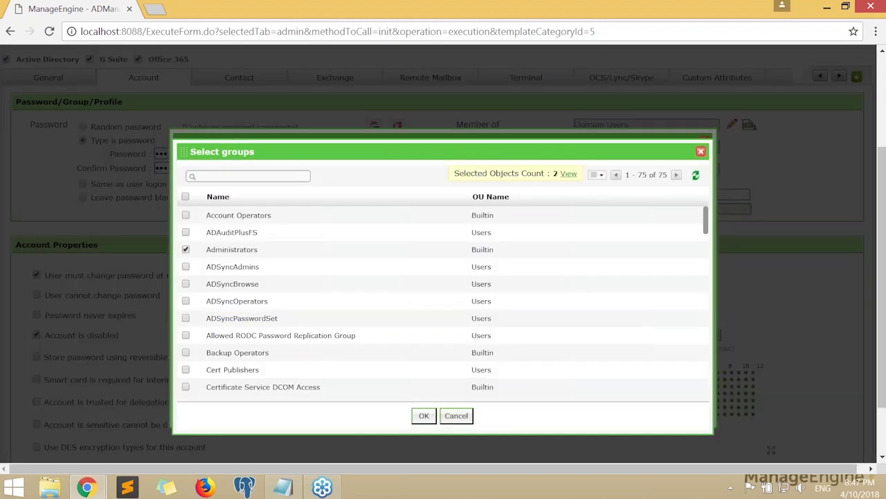
{"action": "scroll", "coordinate": [187, 339], "scroll_direction": "down", "scroll_amount": 1}
{"action": "left_click", "coordinate": [185, 338]}
{"action": "left_click", "coordinate": [423, 415]}
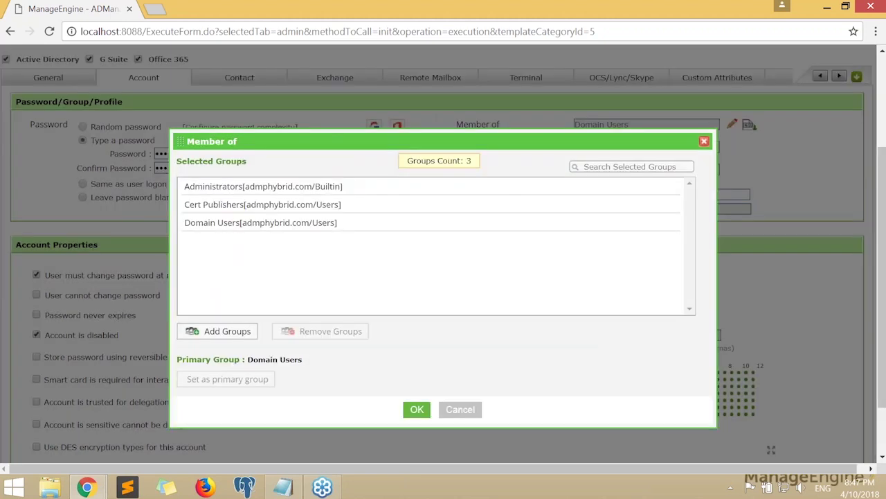
{"action": "left_click", "coordinate": [417, 409]}
{"action": "scroll", "coordinate": [525, 220], "scroll_direction": "up", "scroll_amount": 1}
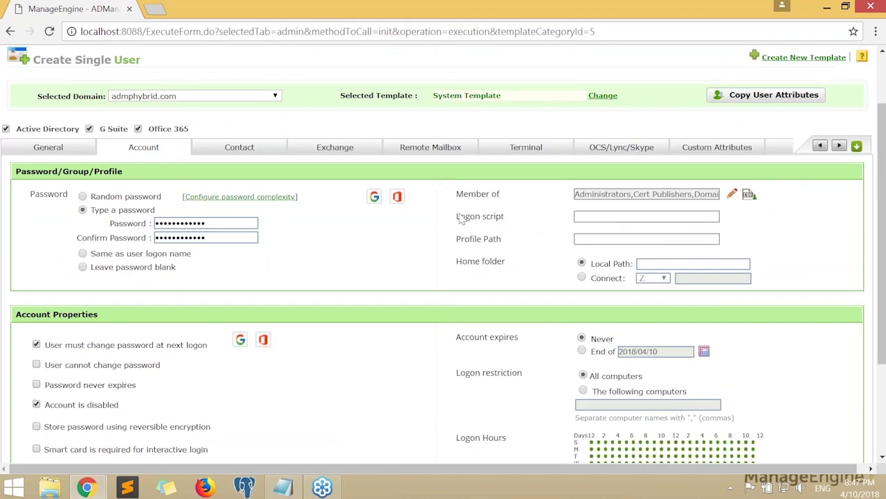
{"action": "left_click_drag", "start_coordinate": [458, 216], "coordinate": [504, 218]}
{"action": "scroll", "coordinate": [519, 221], "scroll_direction": "down", "scroll_amount": 1}
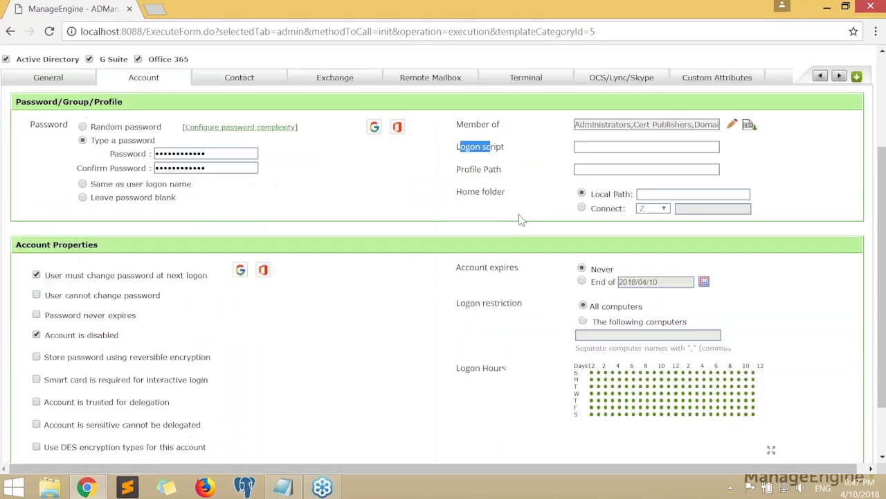
{"action": "left_click_drag", "start_coordinate": [461, 170], "coordinate": [501, 172]}
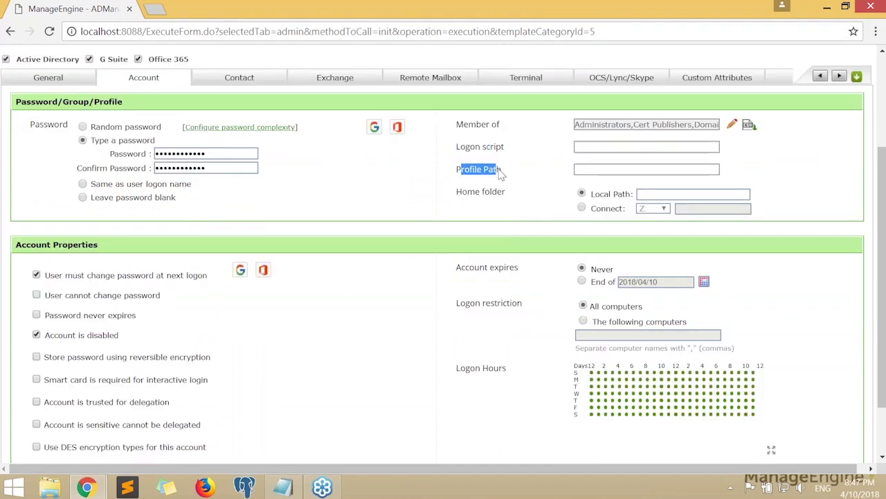
{"action": "left_click", "coordinate": [589, 147]}
{"action": "key", "text": "Tab"}
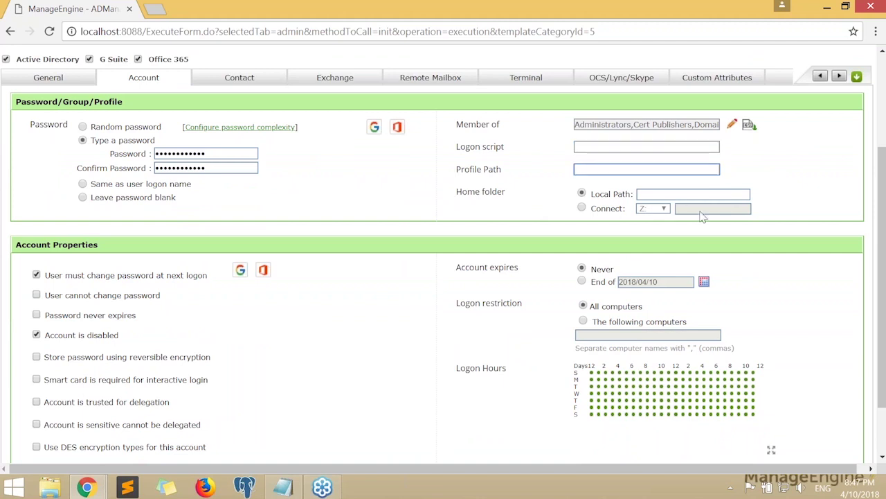
{"action": "left_click", "coordinate": [653, 194]}
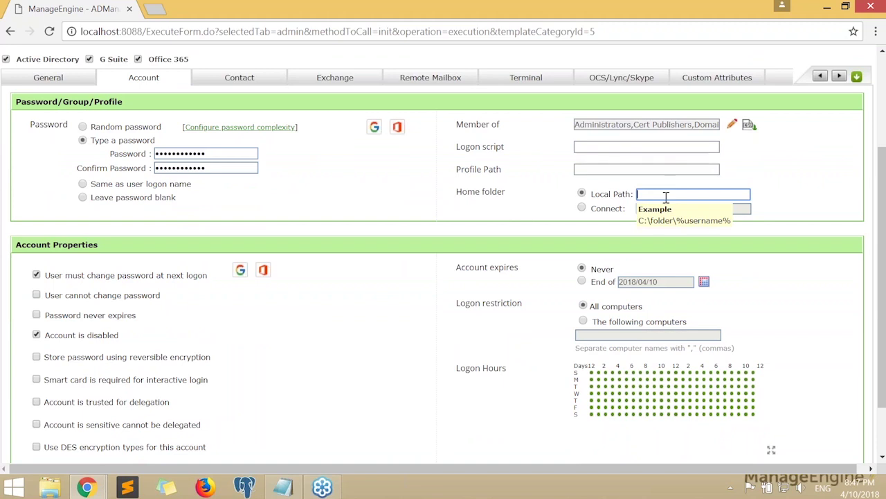
{"action": "left_click", "coordinate": [583, 209]}
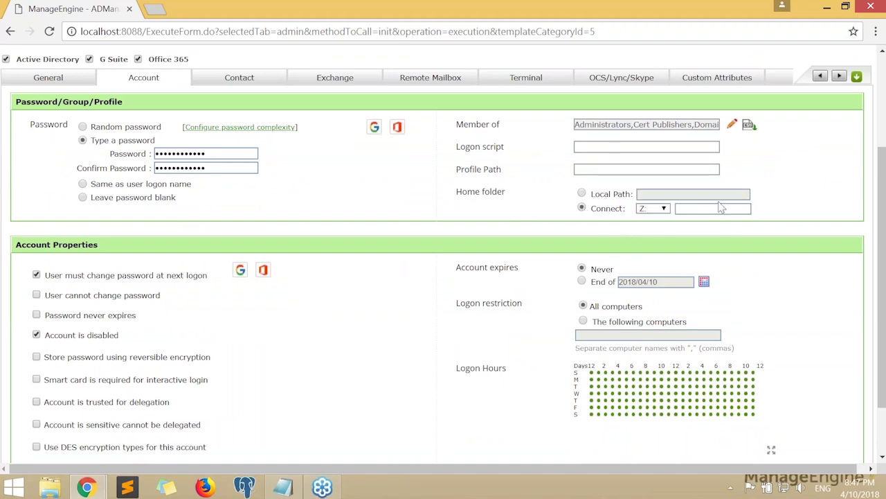
{"action": "left_click", "coordinate": [719, 209]}
{"action": "left_click", "coordinate": [582, 194]}
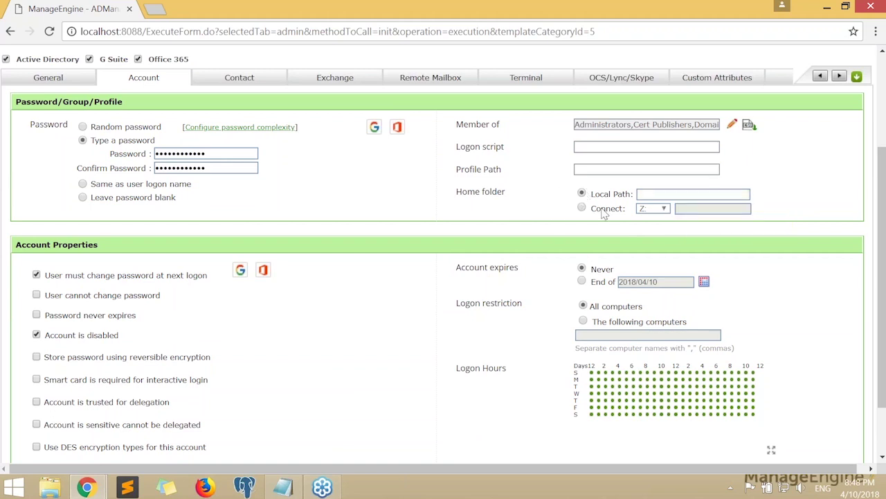
{"action": "left_click", "coordinate": [583, 208]}
{"action": "left_click", "coordinate": [583, 194]}
{"action": "scroll", "coordinate": [484, 232], "scroll_direction": "down", "scroll_amount": 2}
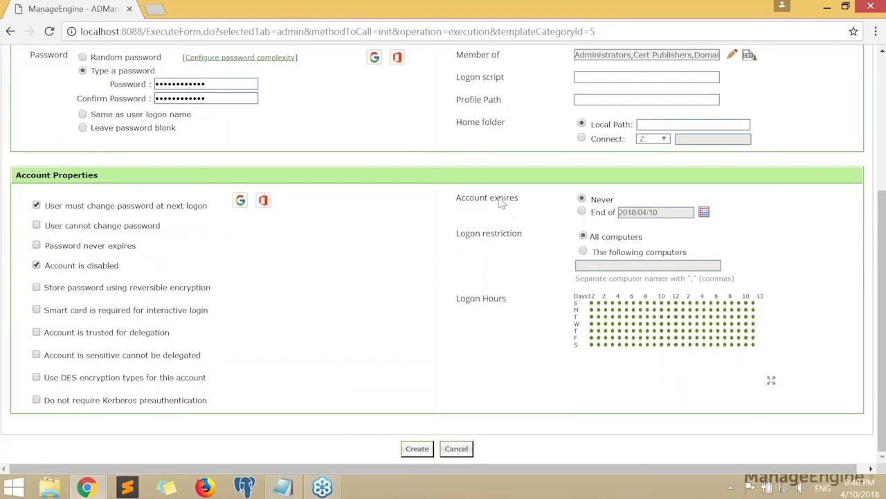
{"action": "left_click_drag", "start_coordinate": [455, 200], "coordinate": [545, 216]}
Set the account to expire at End of 2019/04/08
{"action": "scroll", "coordinate": [545, 217], "scroll_direction": "up", "scroll_amount": 1}
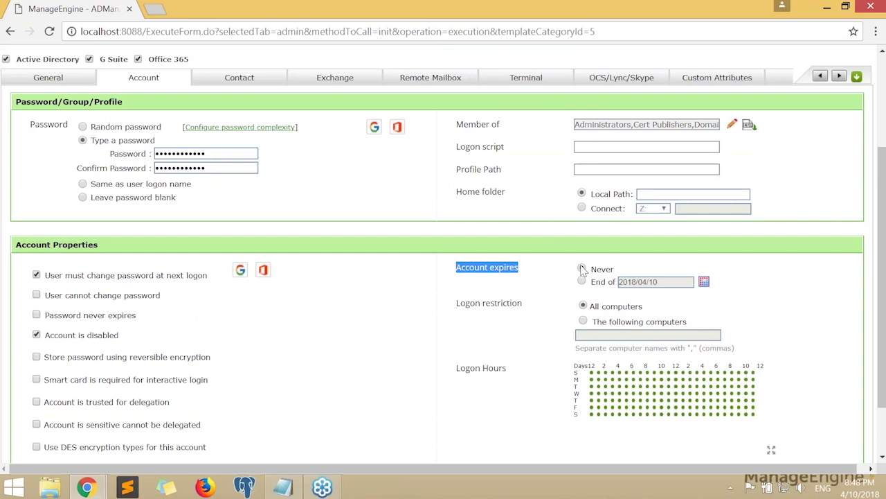
{"action": "left_click", "coordinate": [582, 268]}
{"action": "left_click", "coordinate": [582, 281]}
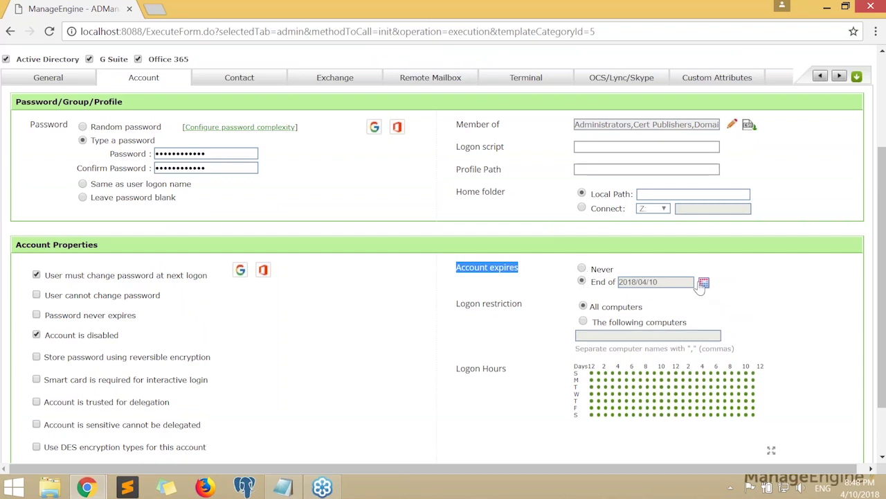
{"action": "left_click", "coordinate": [703, 281]}
{"action": "left_click", "coordinate": [844, 314]}
{"action": "left_click", "coordinate": [844, 315]}
{"action": "left_click", "coordinate": [844, 315]}
{"action": "left_click", "coordinate": [728, 315]}
{"action": "left_click", "coordinate": [728, 314]}
{"action": "left_click", "coordinate": [751, 352]}
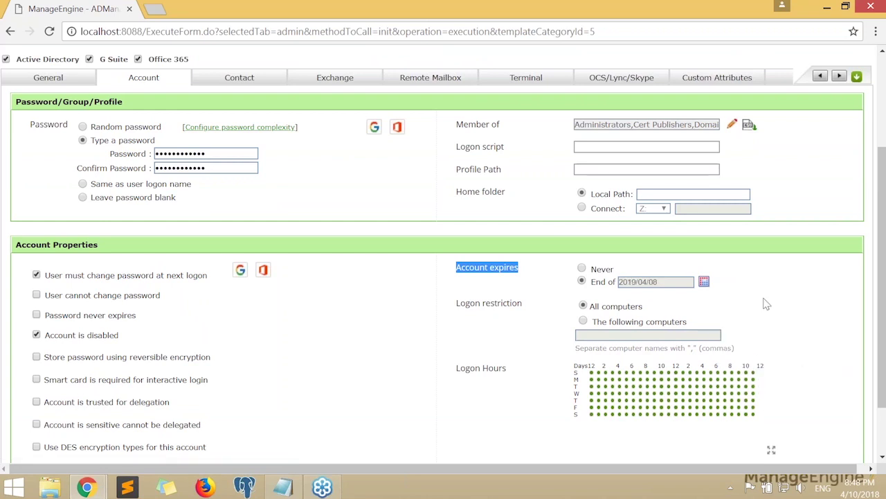
{"action": "left_click", "coordinate": [543, 320]}
Restrict logon to The following computers, leaving the computer list empty
{"action": "triple_click", "coordinate": [512, 306]}
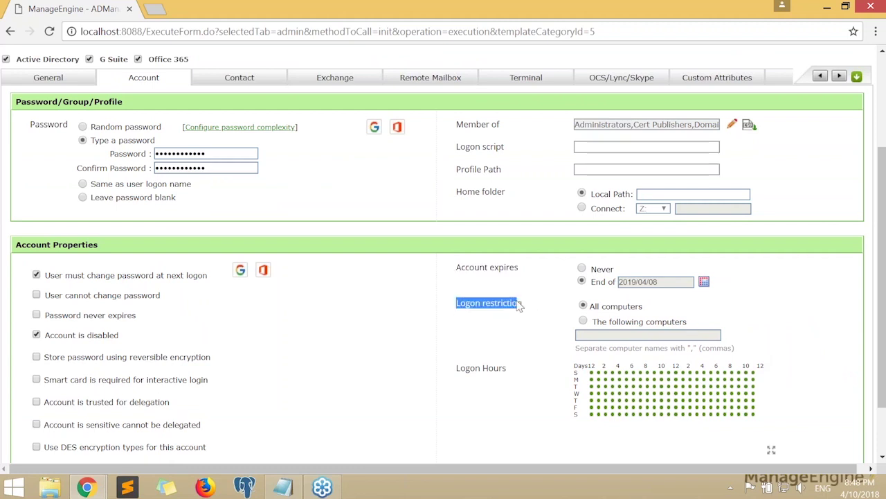
{"action": "left_click", "coordinate": [540, 312]}
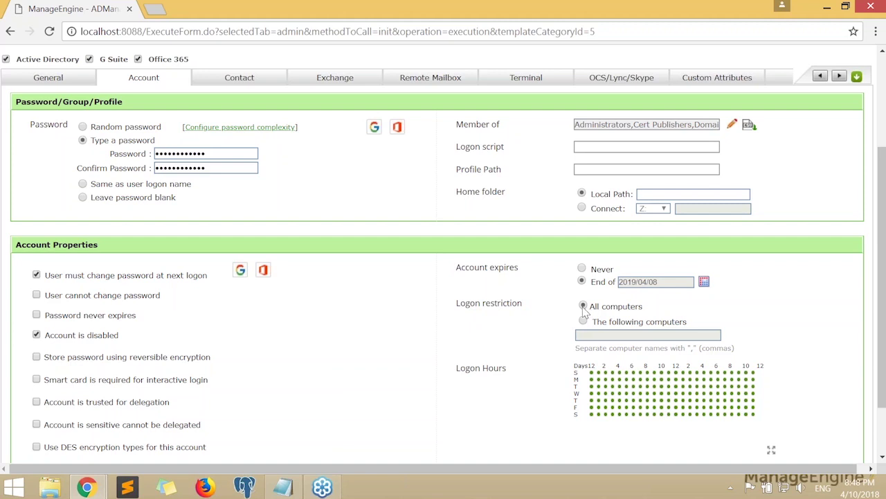
{"action": "left_click_drag", "start_coordinate": [593, 311], "coordinate": [644, 312]}
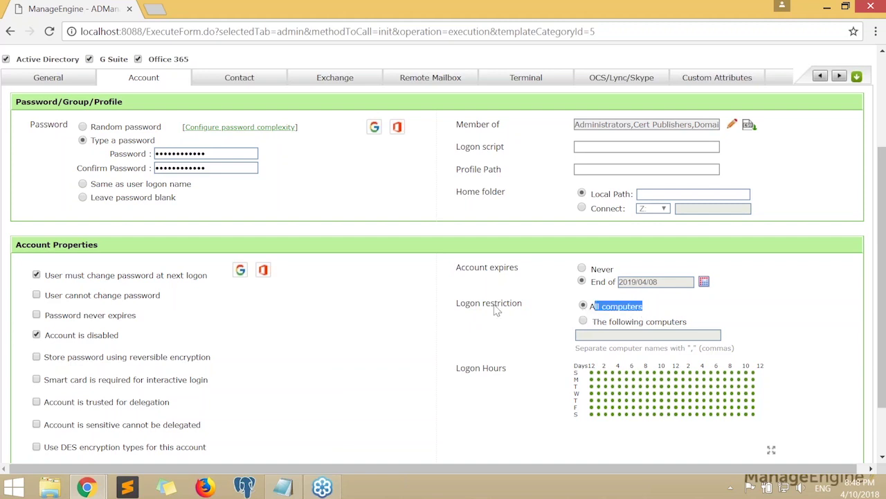
{"action": "left_click_drag", "start_coordinate": [457, 305], "coordinate": [563, 319]}
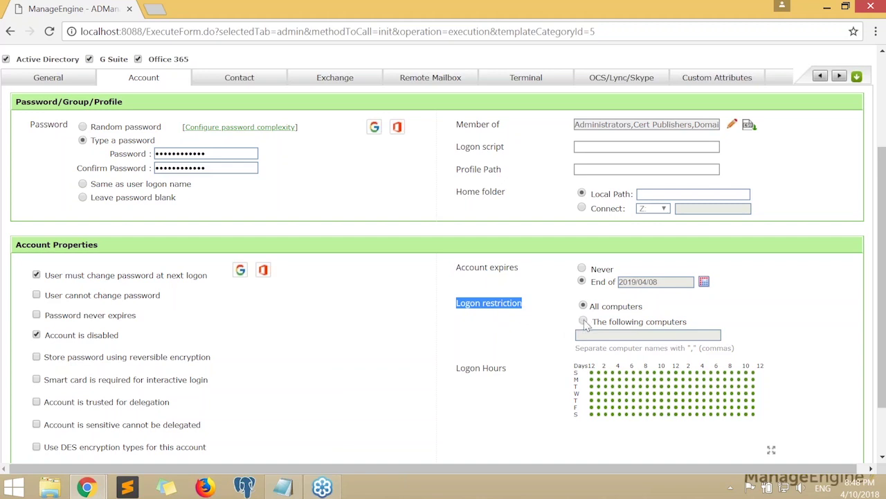
{"action": "left_click", "coordinate": [584, 322]}
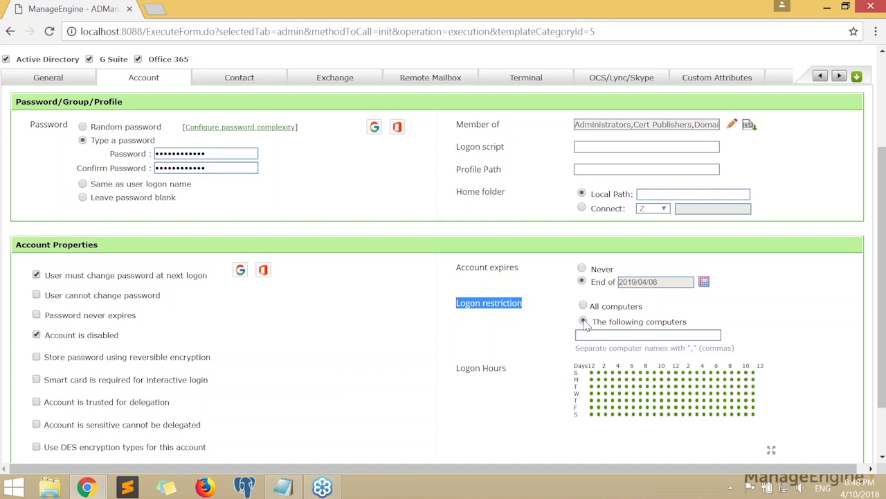
{"action": "left_click", "coordinate": [600, 336]}
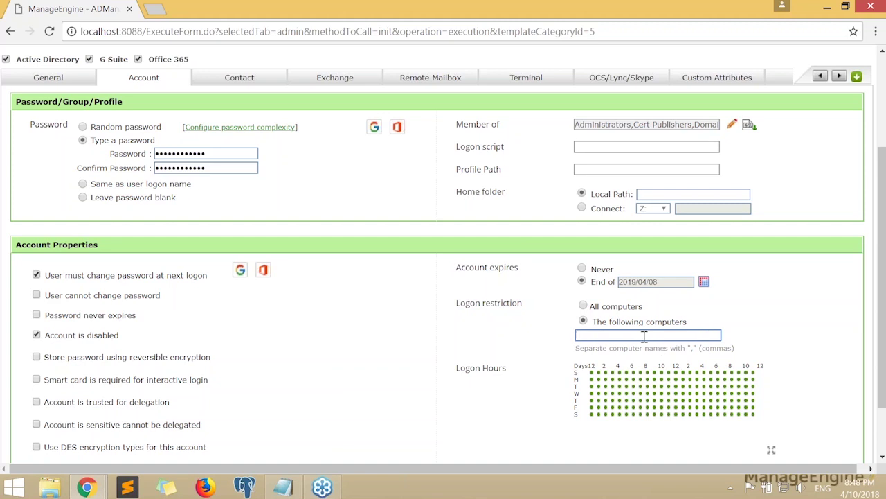
Expand Logon Hours and deny Sunday logon from midnight to 10 am
{"action": "scroll", "coordinate": [639, 335], "scroll_direction": "up", "scroll_amount": 1}
{"action": "scroll", "coordinate": [495, 386], "scroll_direction": "down", "scroll_amount": 1}
{"action": "left_click", "coordinate": [652, 407]}
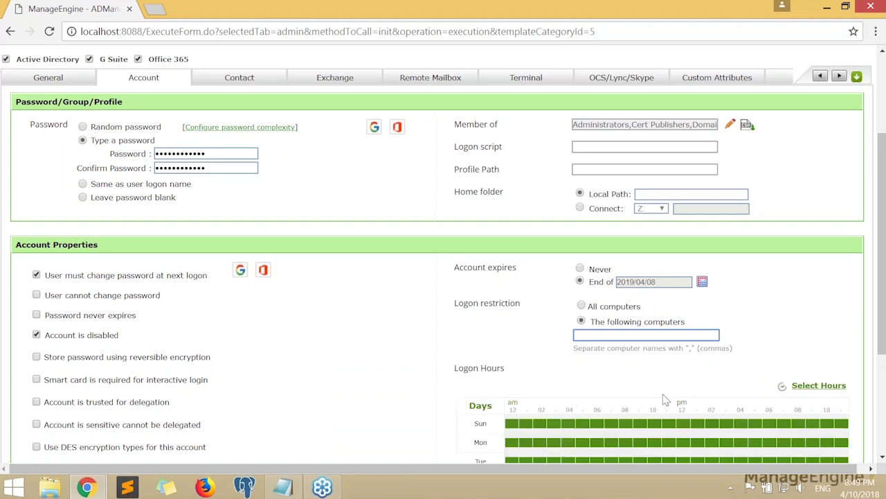
{"action": "scroll", "coordinate": [663, 400], "scroll_direction": "down", "scroll_amount": 3}
{"action": "left_click_drag", "start_coordinate": [511, 243], "coordinate": [649, 246]}
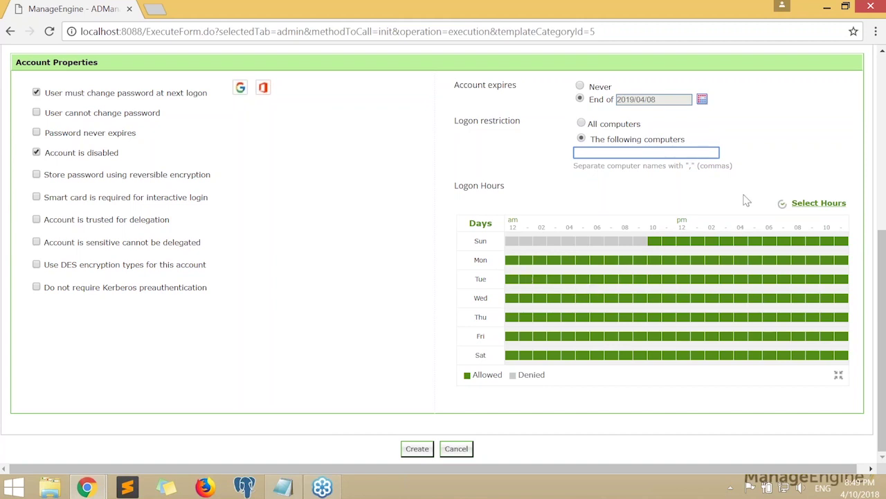
{"action": "scroll", "coordinate": [746, 199], "scroll_direction": "up", "scroll_amount": 5}
{"action": "scroll", "coordinate": [744, 198], "scroll_direction": "down", "scroll_amount": 3}
{"action": "scroll", "coordinate": [744, 198], "scroll_direction": "up", "scroll_amount": 3}
{"action": "scroll", "coordinate": [391, 315], "scroll_direction": "down", "scroll_amount": 3}
{"action": "scroll", "coordinate": [389, 313], "scroll_direction": "up", "scroll_amount": 3}
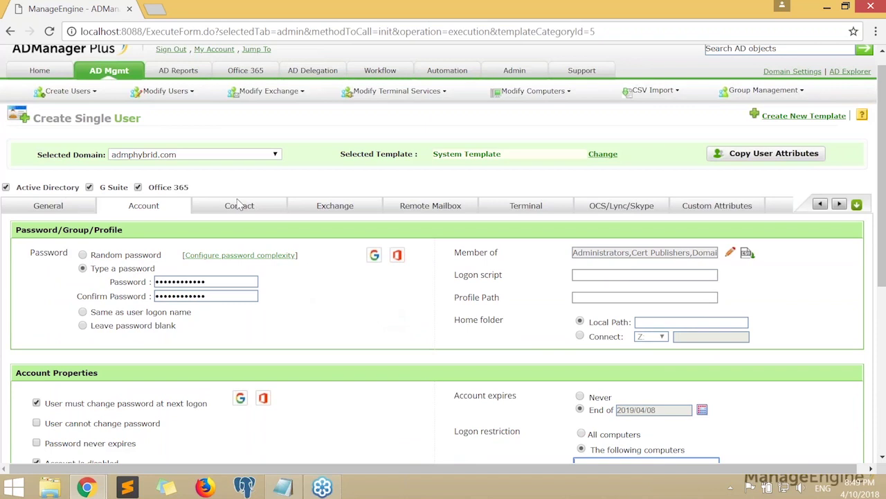
Show the Contact tab's empty telephone, organization and address fields
{"action": "left_click", "coordinate": [239, 206]}
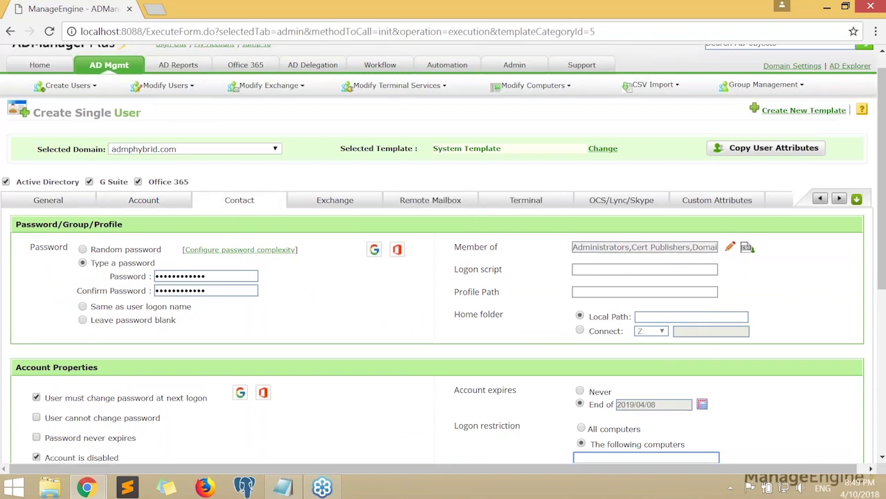
{"action": "scroll", "coordinate": [374, 259], "scroll_direction": "down", "scroll_amount": 2}
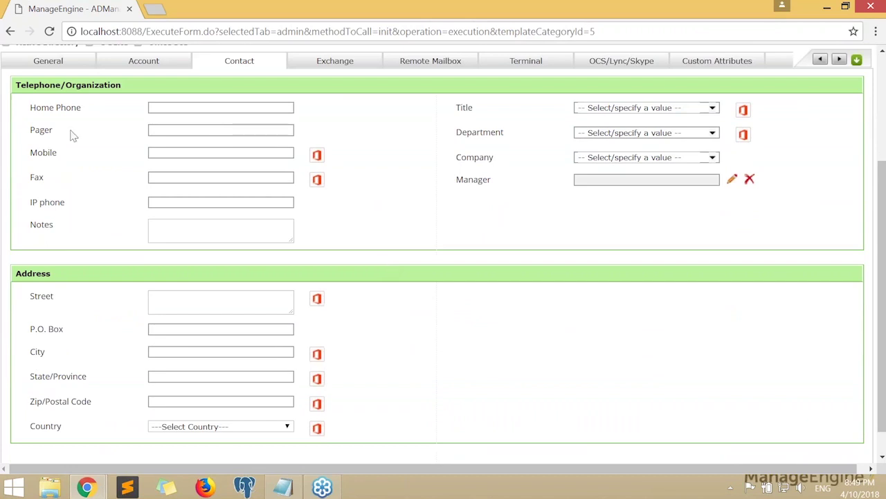
{"action": "left_click_drag", "start_coordinate": [69, 125], "coordinate": [222, 224]}
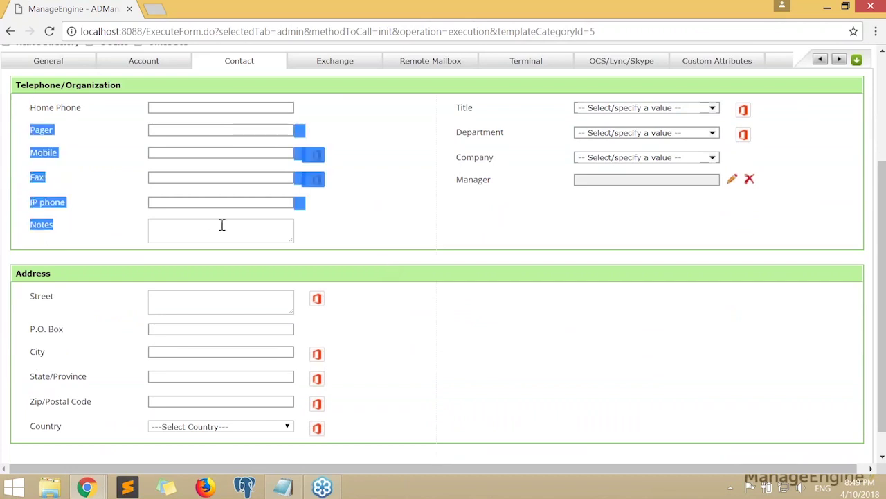
{"action": "left_click", "coordinate": [115, 173]}
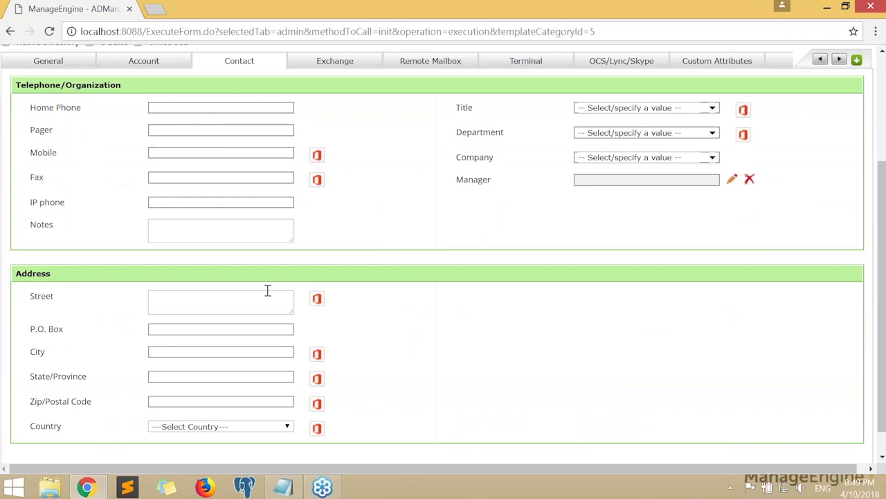
{"action": "scroll", "coordinate": [99, 247], "scroll_direction": "down", "scroll_amount": 1}
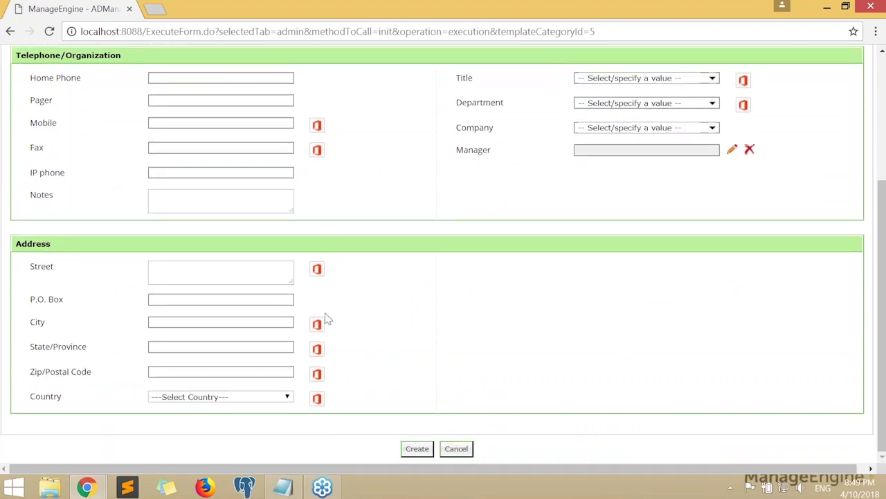
{"action": "left_click", "coordinate": [277, 272]}
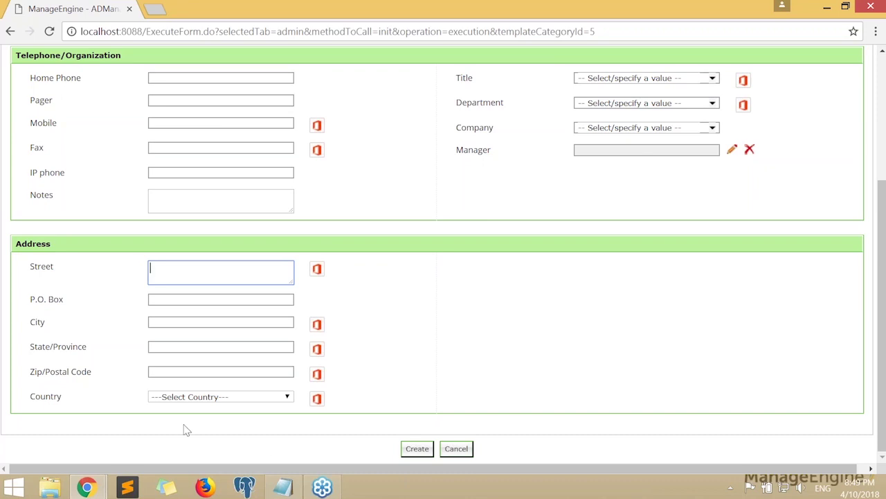
{"action": "left_click", "coordinate": [457, 307]}
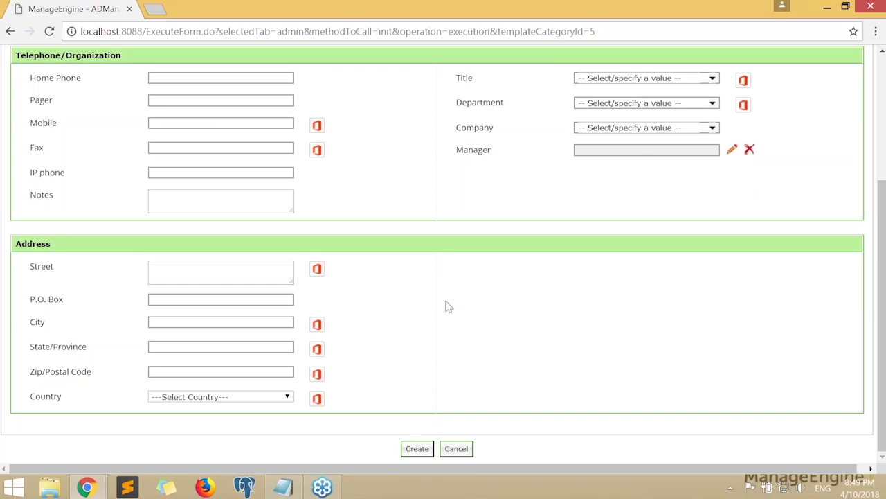
{"action": "scroll", "coordinate": [449, 306], "scroll_direction": "up", "scroll_amount": 3}
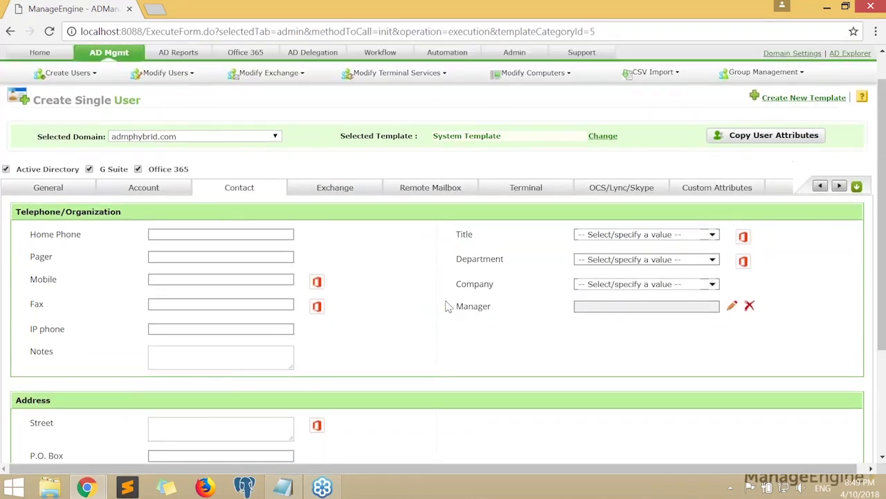
{"action": "scroll", "coordinate": [581, 284], "scroll_direction": "down", "scroll_amount": 1}
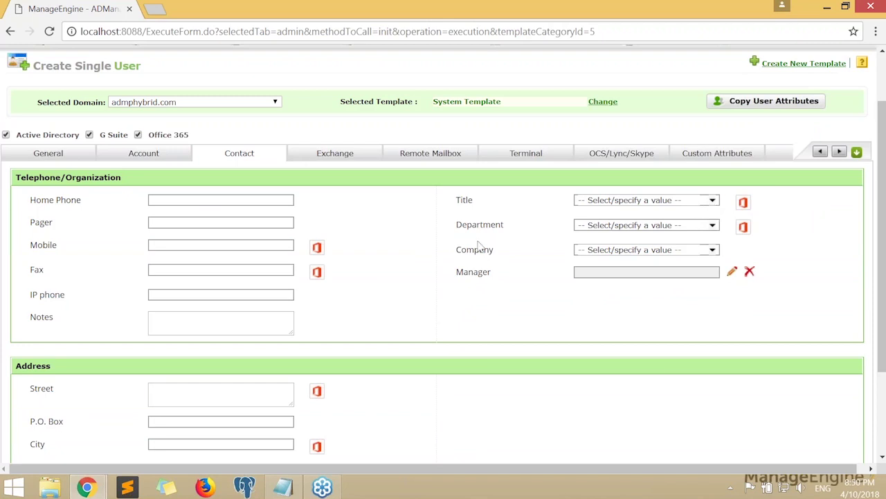
Set the Title to 'Test title', replacing the Manager suggestion
{"action": "left_click", "coordinate": [714, 201]}
{"action": "scroll", "coordinate": [631, 261], "scroll_direction": "down", "scroll_amount": 3}
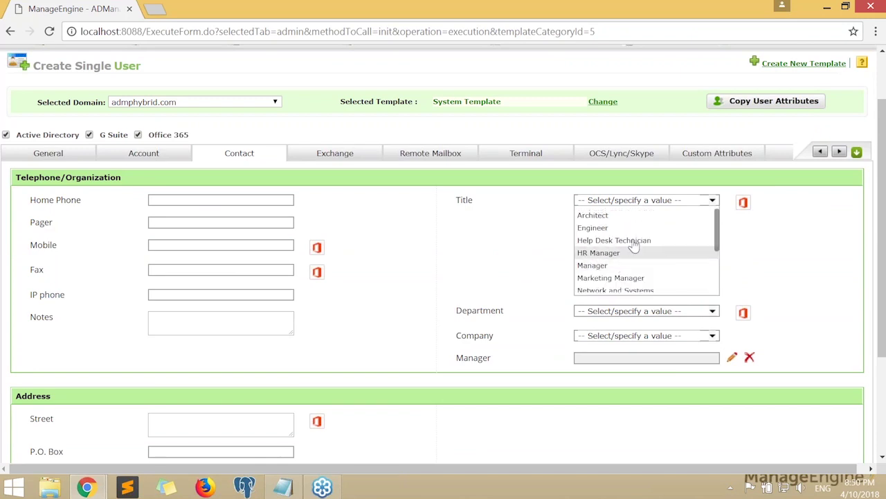
{"action": "left_click", "coordinate": [663, 202]}
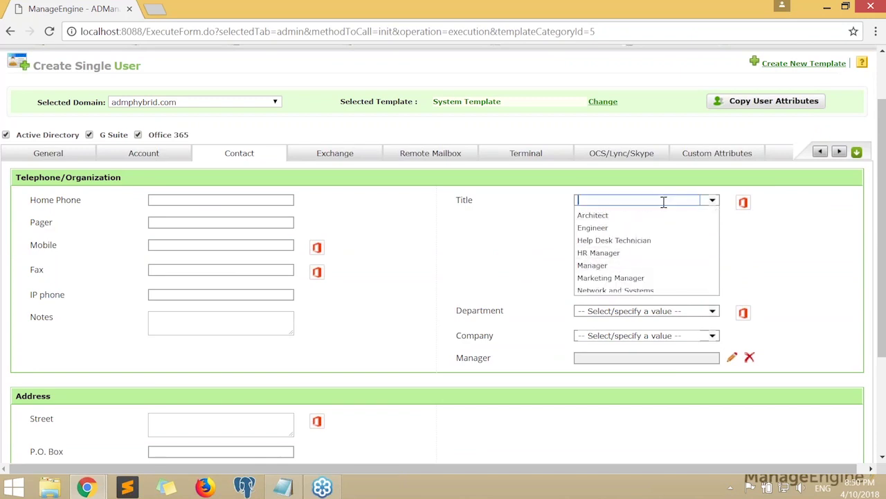
{"action": "left_click", "coordinate": [593, 266]}
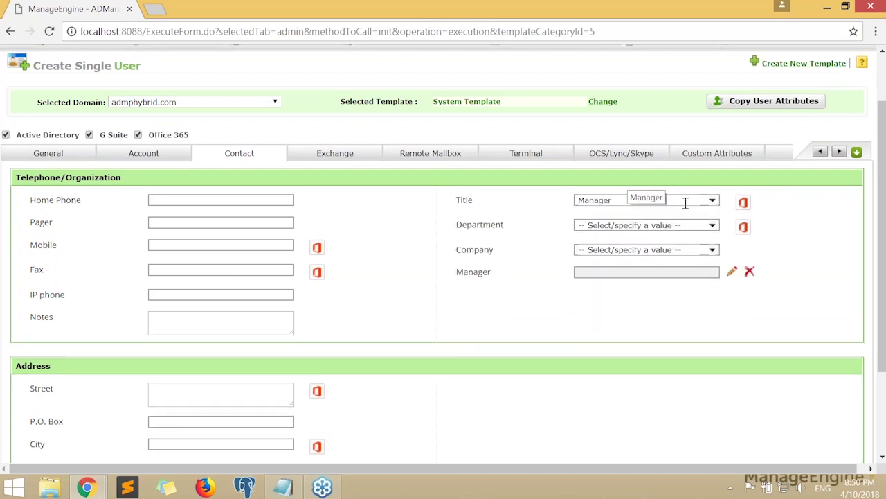
{"action": "left_click", "coordinate": [644, 202]}
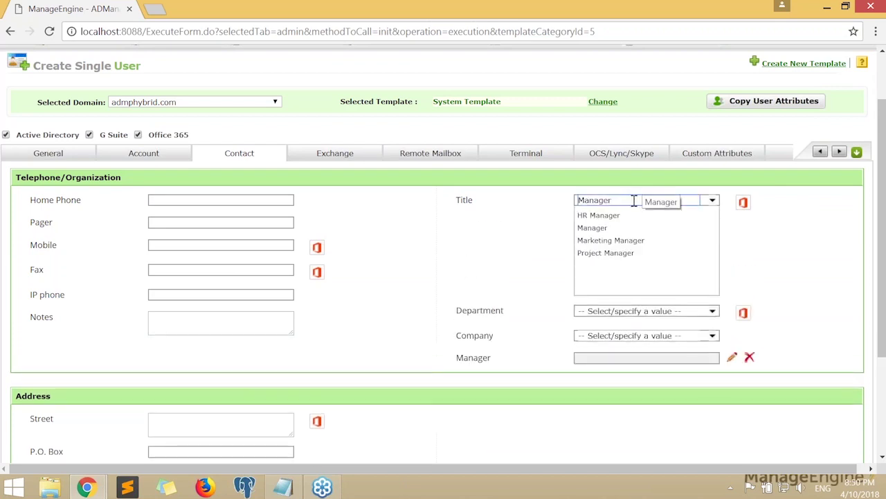
{"action": "double_click", "coordinate": [634, 201]}
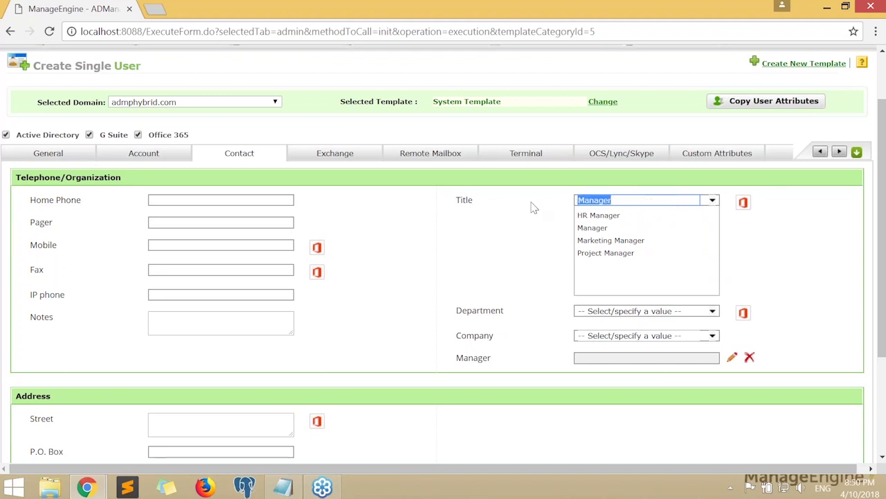
{"action": "type", "text": "Test title"}
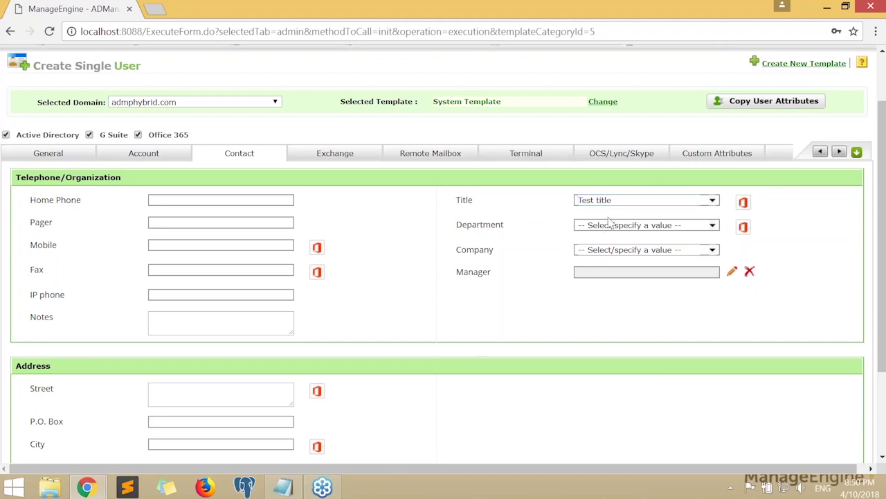
Browse the Department list and close it without choosing a department
{"action": "left_click", "coordinate": [610, 225]}
{"action": "scroll", "coordinate": [624, 284], "scroll_direction": "down", "scroll_amount": 1}
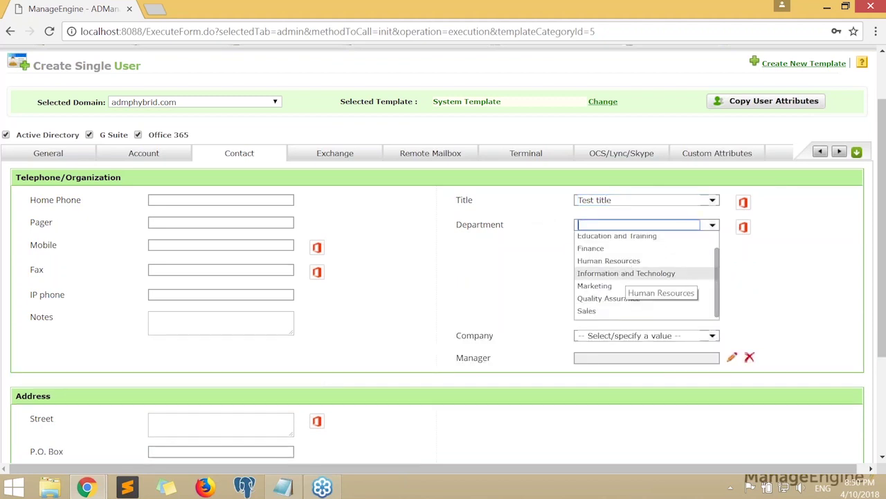
{"action": "scroll", "coordinate": [627, 275], "scroll_direction": "up", "scroll_amount": 1}
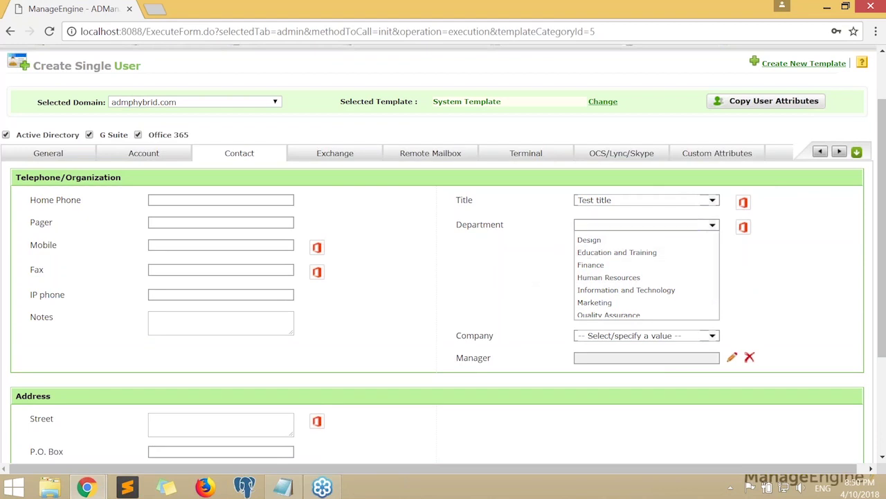
{"action": "left_click", "coordinate": [712, 225]}
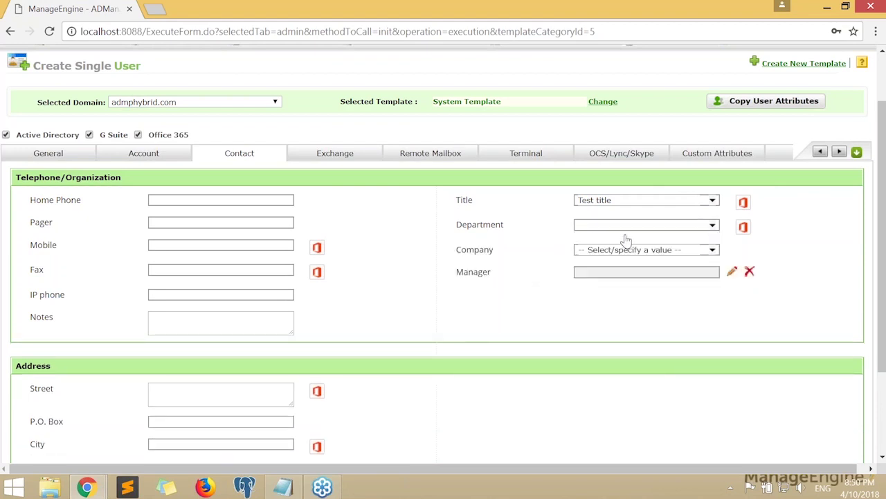
Set Andy21 as the new user's manager in the Set a manager picker
{"action": "left_click", "coordinate": [733, 273]}
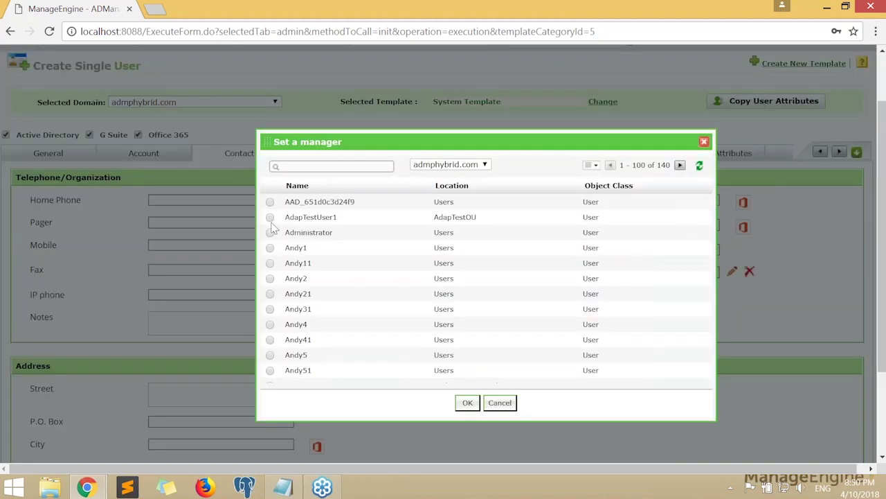
{"action": "left_click", "coordinate": [704, 142]}
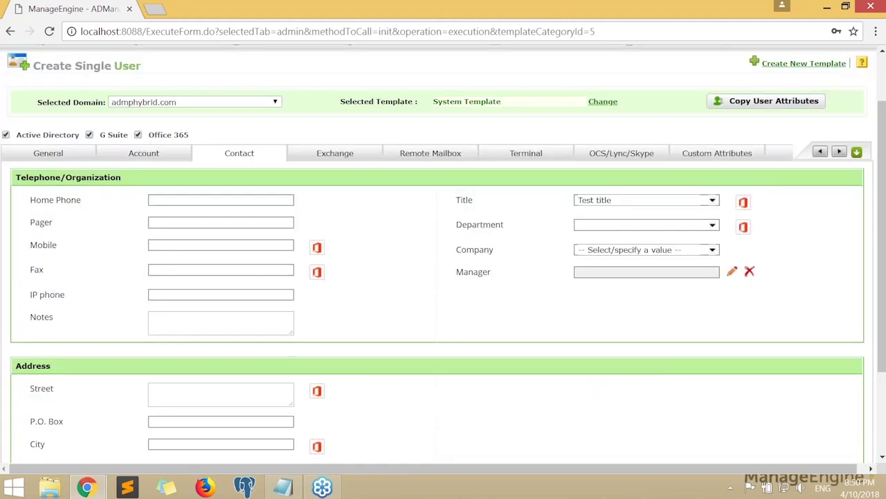
{"action": "left_click", "coordinate": [733, 270]}
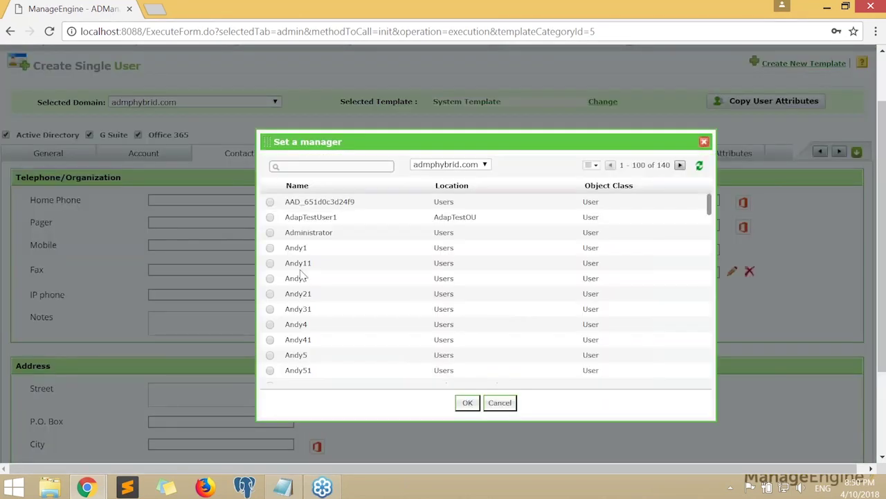
{"action": "scroll", "coordinate": [304, 275], "scroll_direction": "down", "scroll_amount": 1}
{"action": "left_click", "coordinate": [270, 281]}
{"action": "left_click", "coordinate": [467, 402]}
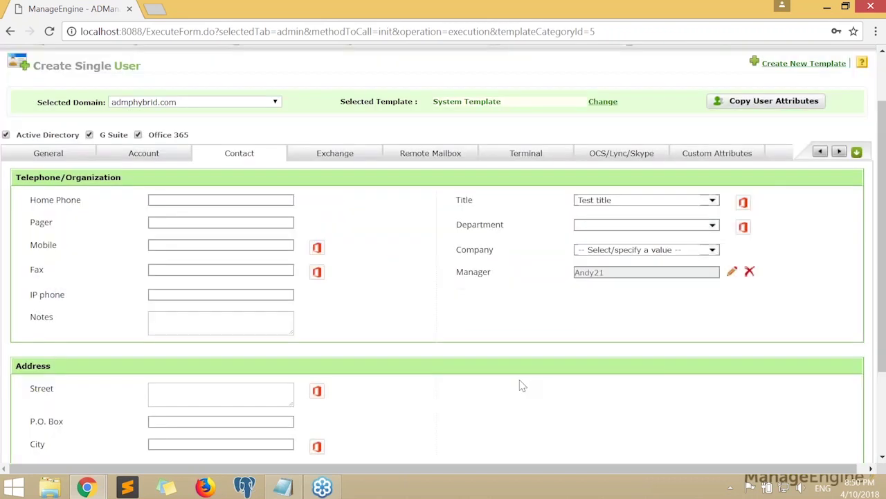
{"action": "scroll", "coordinate": [403, 325], "scroll_direction": "up", "scroll_amount": 1}
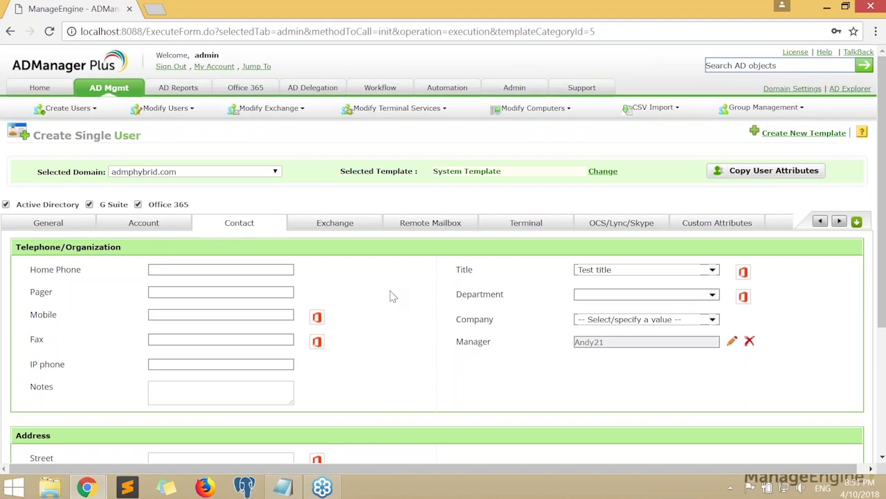
{"action": "scroll", "coordinate": [391, 296], "scroll_direction": "down", "scroll_amount": 1}
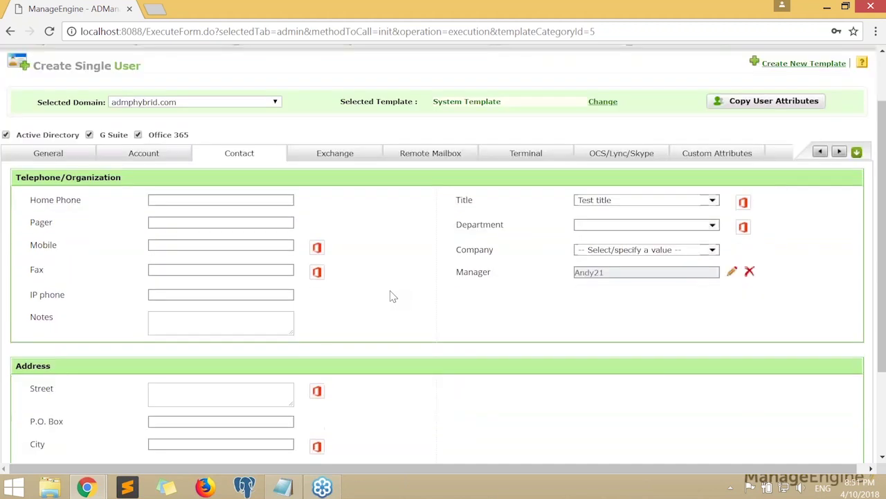
On the Exchange tab, make the new user a MailBox Enabled User
{"action": "left_click", "coordinate": [334, 153]}
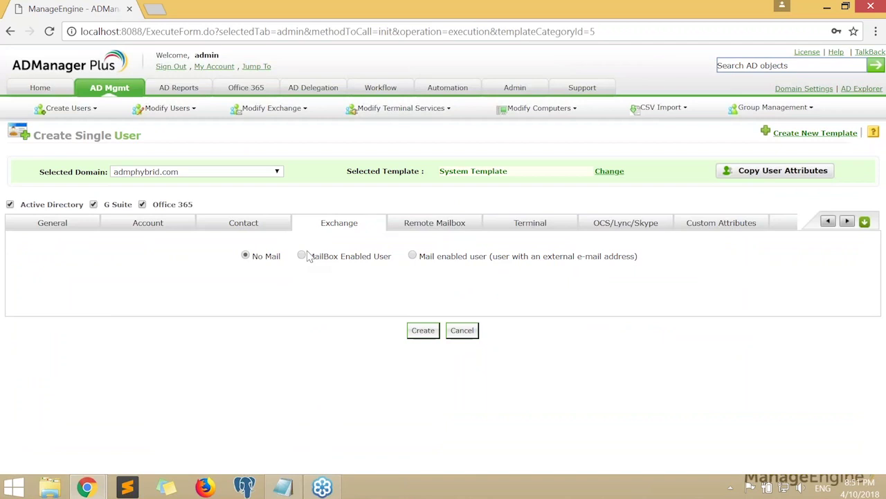
{"action": "left_click", "coordinate": [302, 256]}
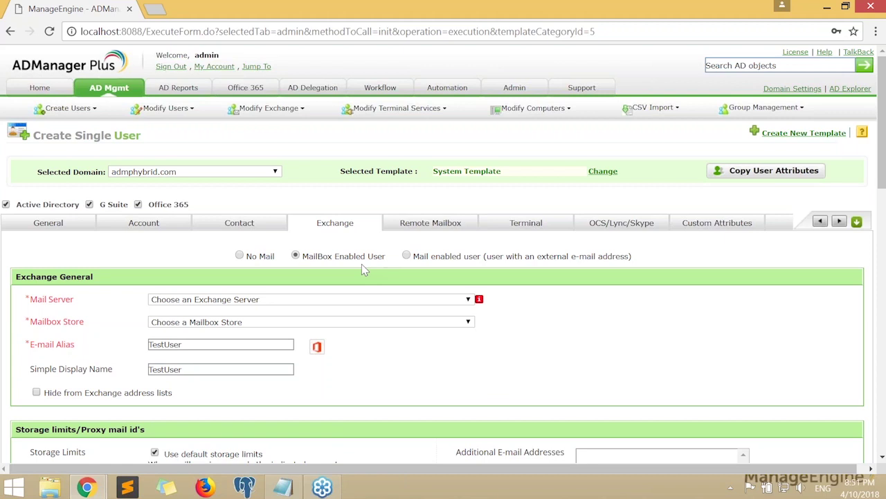
{"action": "scroll", "coordinate": [362, 264], "scroll_direction": "down", "scroll_amount": 1}
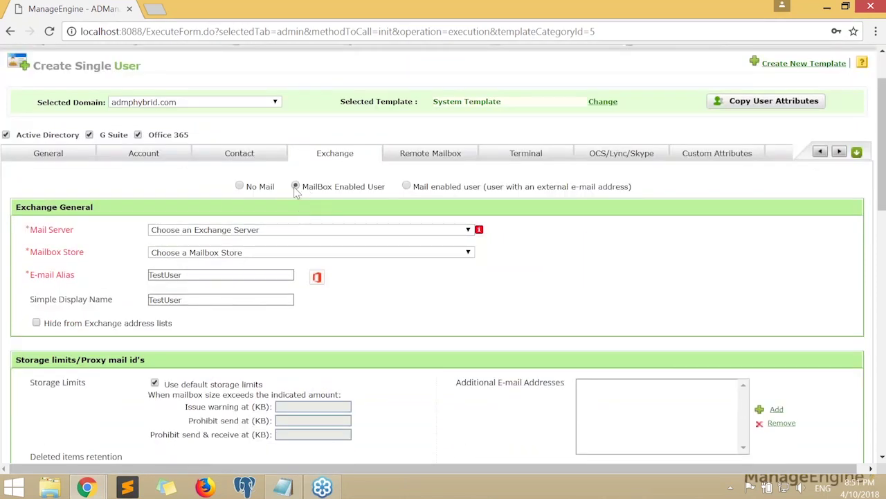
{"action": "left_click_drag", "start_coordinate": [303, 186], "coordinate": [383, 187]}
{"action": "left_click", "coordinate": [397, 205]}
{"action": "scroll", "coordinate": [398, 206], "scroll_direction": "down", "scroll_amount": 1}
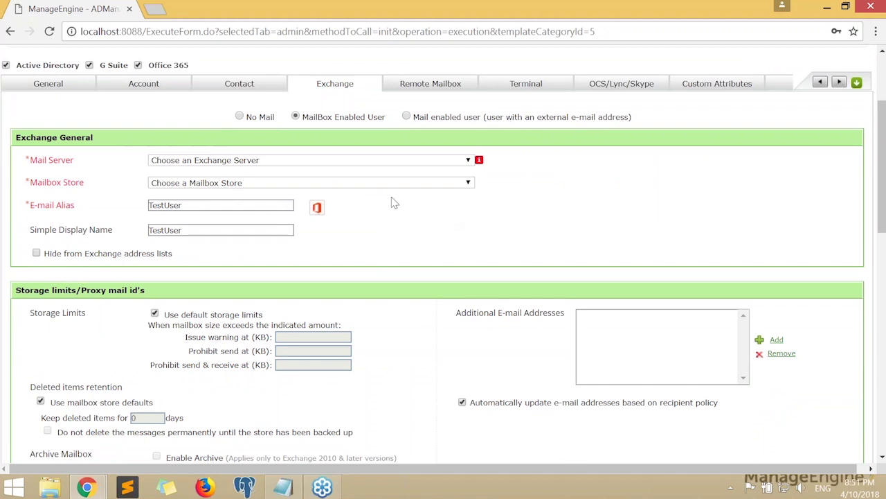
{"action": "left_click_drag", "start_coordinate": [34, 162], "coordinate": [176, 207]}
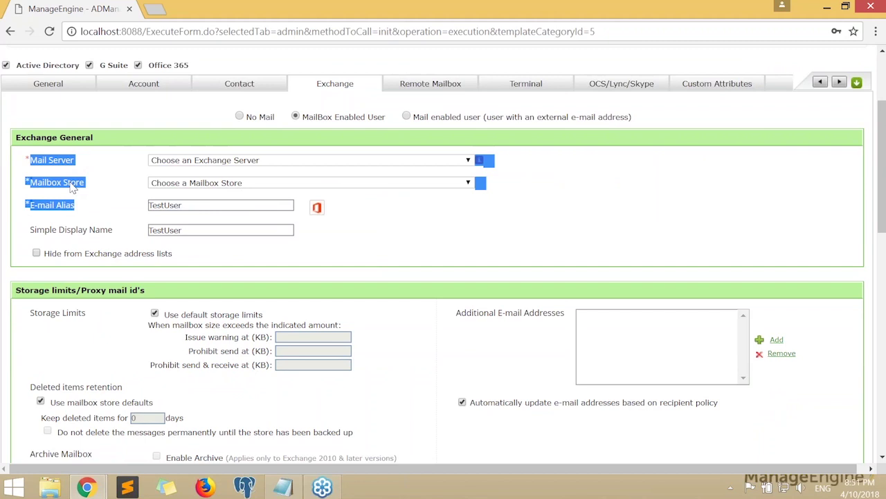
{"action": "left_click", "coordinate": [166, 172]}
{"action": "left_click", "coordinate": [182, 161]}
{"action": "left_click", "coordinate": [208, 191]}
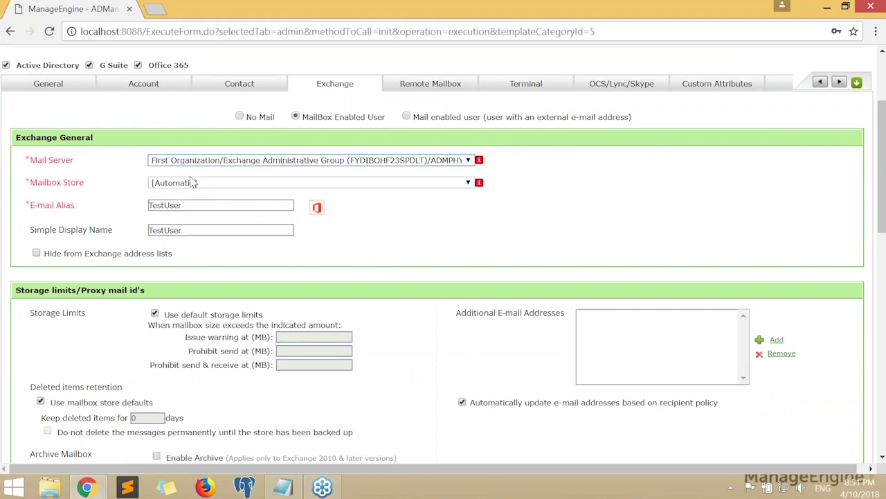
{"action": "left_click", "coordinate": [193, 182]}
{"action": "left_click", "coordinate": [222, 202]}
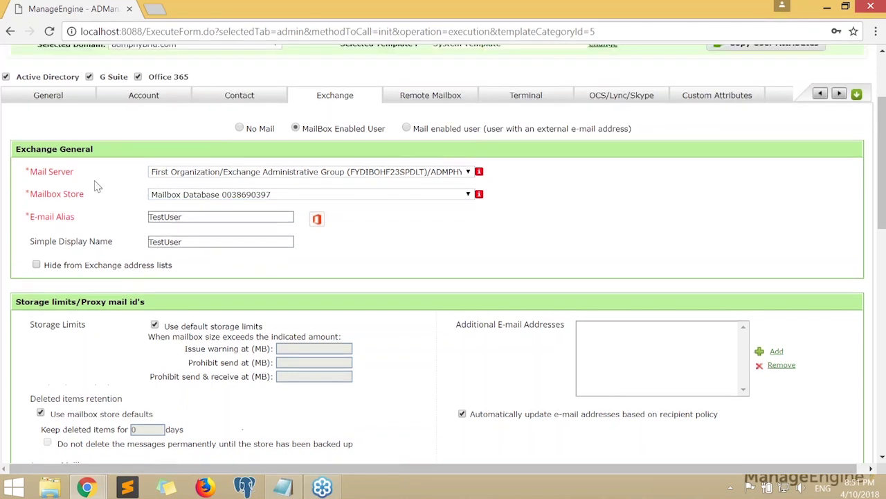
{"action": "scroll", "coordinate": [96, 186], "scroll_direction": "up", "scroll_amount": 2}
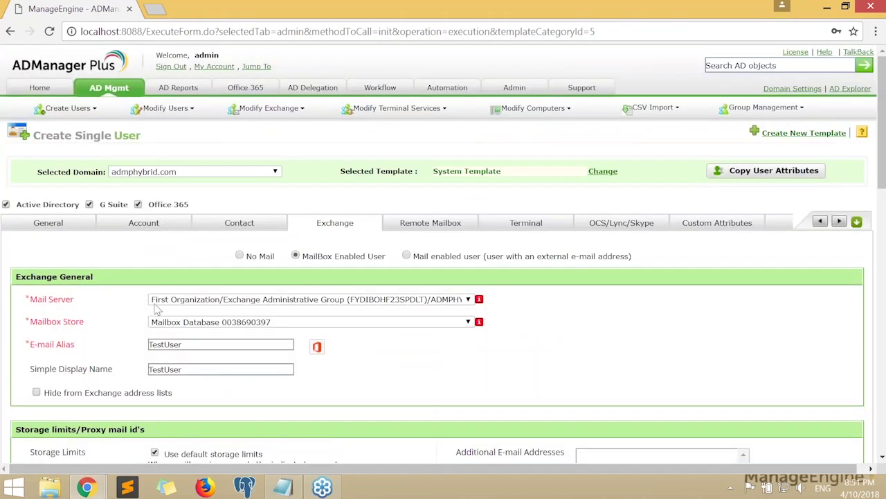
Recheck the mail server list, keeping First Organization as the server
{"action": "left_click", "coordinate": [168, 299]}
{"action": "scroll", "coordinate": [166, 240], "scroll_direction": "down", "scroll_amount": 1}
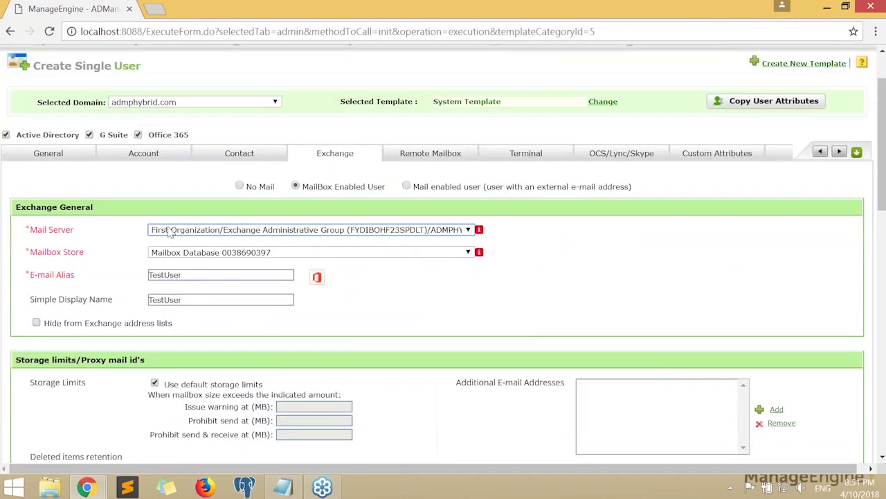
{"action": "left_click", "coordinate": [169, 230]}
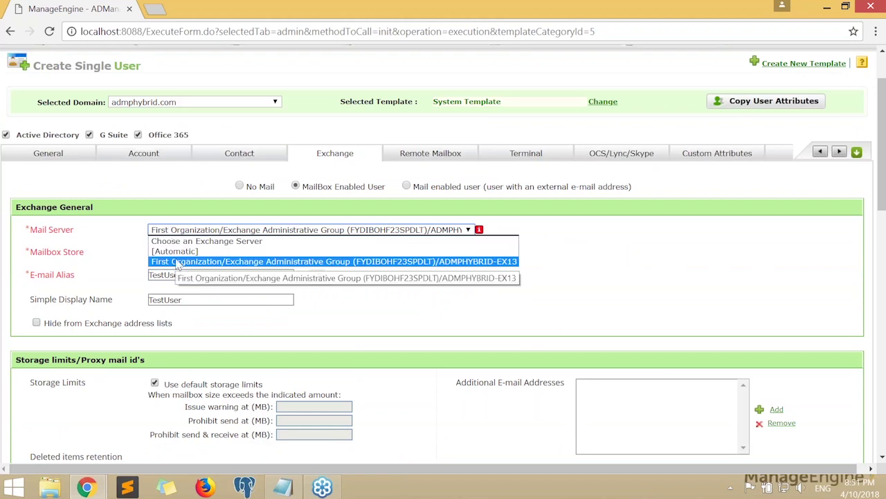
{"action": "left_click", "coordinate": [177, 262]}
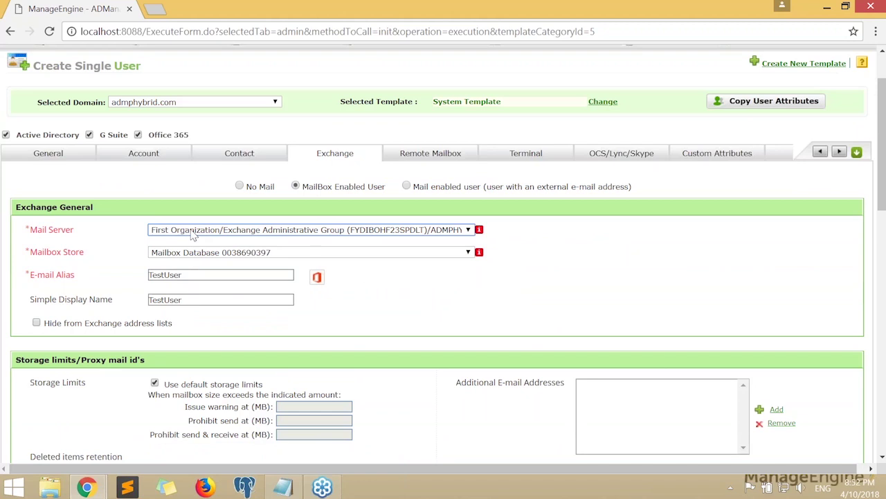
{"action": "left_click", "coordinate": [193, 236]}
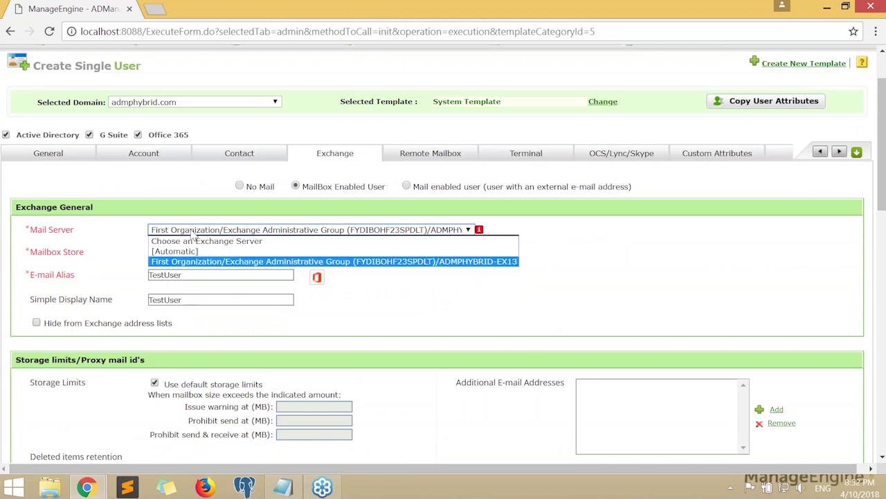
{"action": "left_click", "coordinate": [169, 262]}
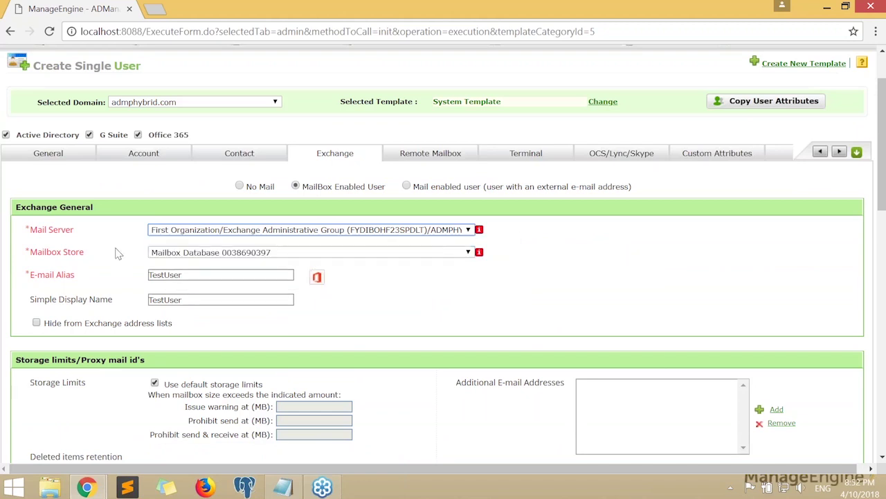
{"action": "triple_click", "coordinate": [68, 236]}
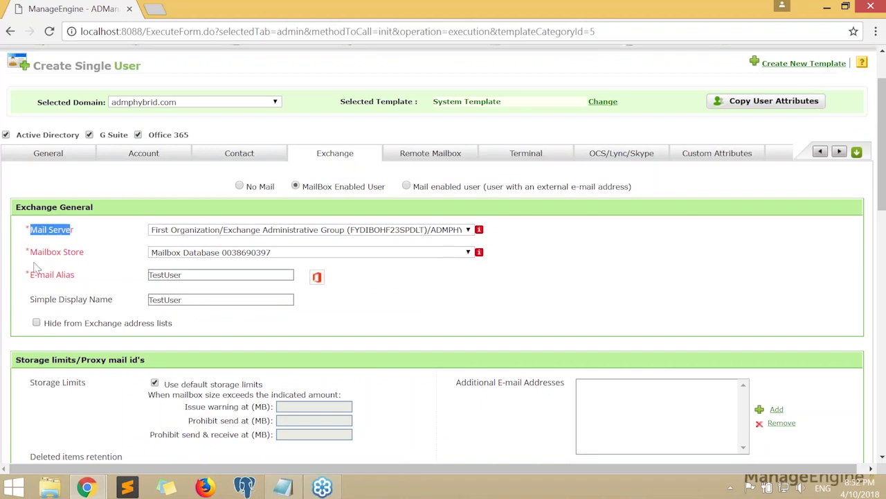
{"action": "left_click_drag", "start_coordinate": [35, 256], "coordinate": [90, 262]}
{"action": "left_click", "coordinate": [109, 265]}
{"action": "scroll", "coordinate": [110, 267], "scroll_direction": "down", "scroll_amount": 1}
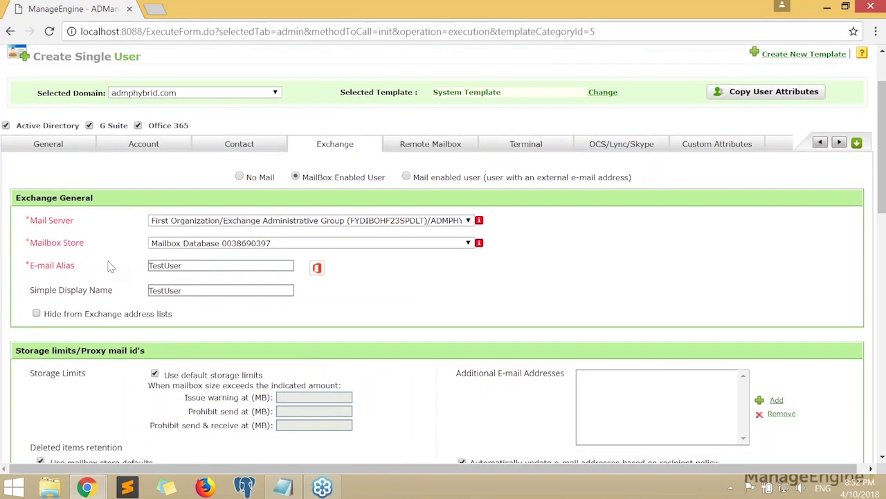
Review the Exchange sections, then show the Remote Mailbox tab with routing address TestUser
{"action": "scroll", "coordinate": [111, 267], "scroll_direction": "down", "scroll_amount": 2}
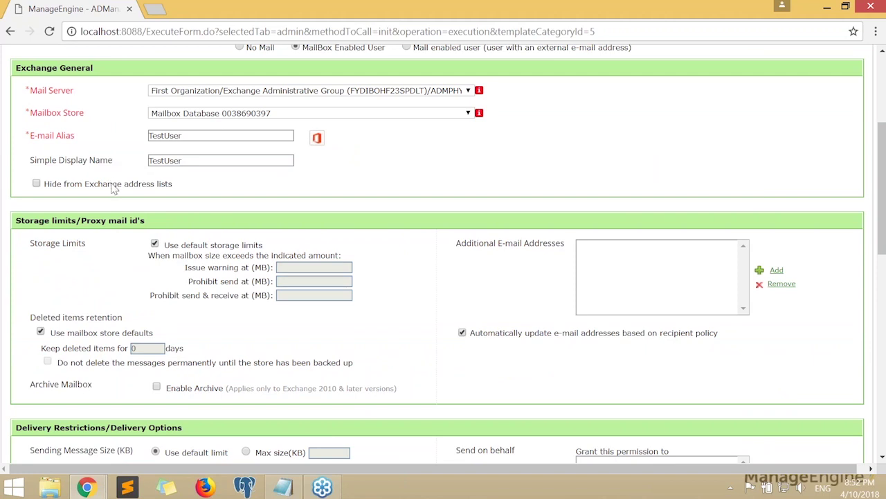
{"action": "scroll", "coordinate": [135, 199], "scroll_direction": "down", "scroll_amount": 1}
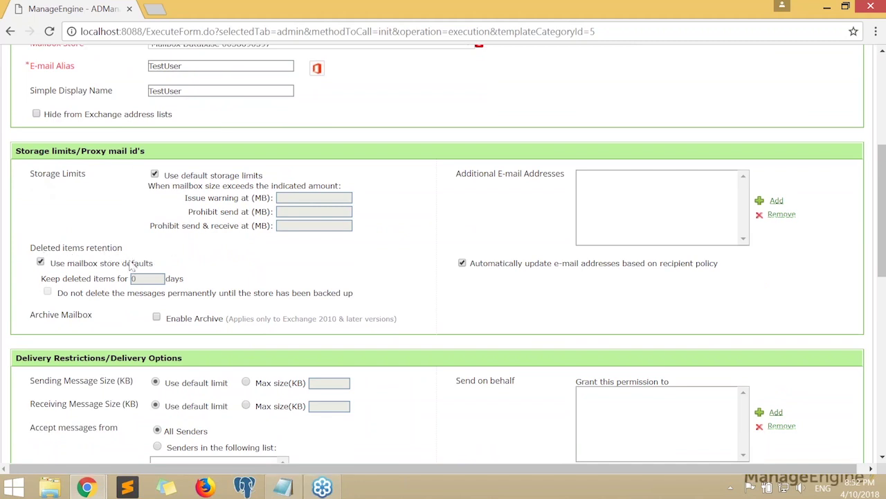
{"action": "scroll", "coordinate": [198, 255], "scroll_direction": "down", "scroll_amount": 3}
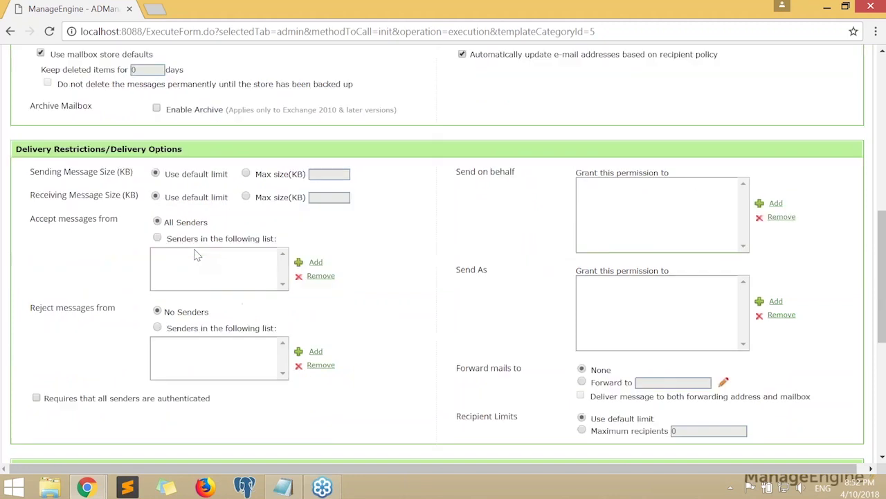
{"action": "scroll", "coordinate": [197, 255], "scroll_direction": "down", "scroll_amount": 3}
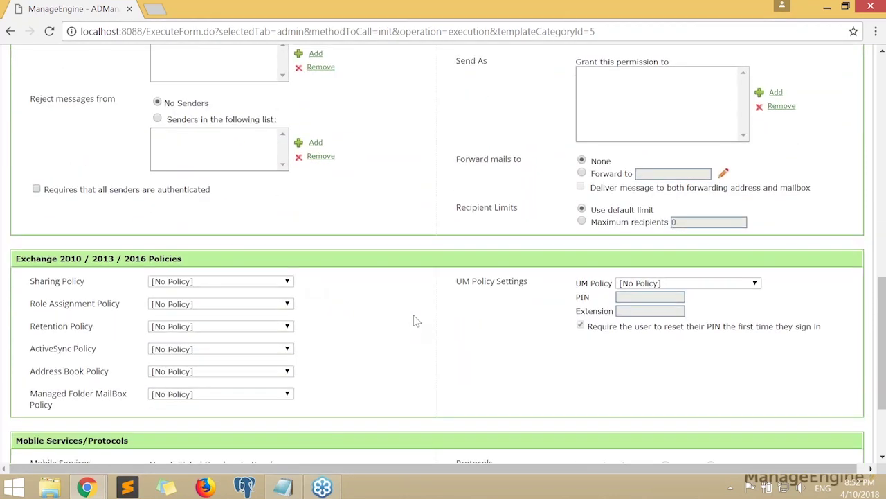
{"action": "scroll", "coordinate": [416, 320], "scroll_direction": "up", "scroll_amount": 1}
{"action": "scroll", "coordinate": [416, 321], "scroll_direction": "down", "scroll_amount": 3}
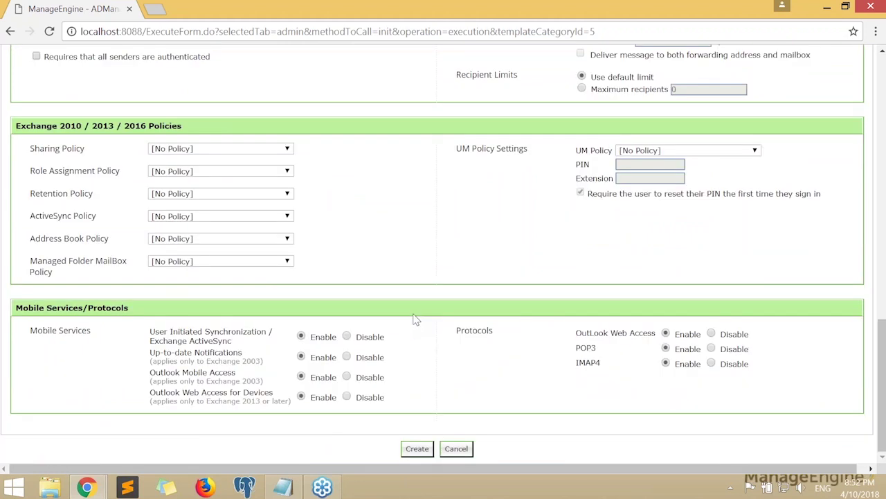
{"action": "scroll", "coordinate": [415, 319], "scroll_direction": "up", "scroll_amount": 15}
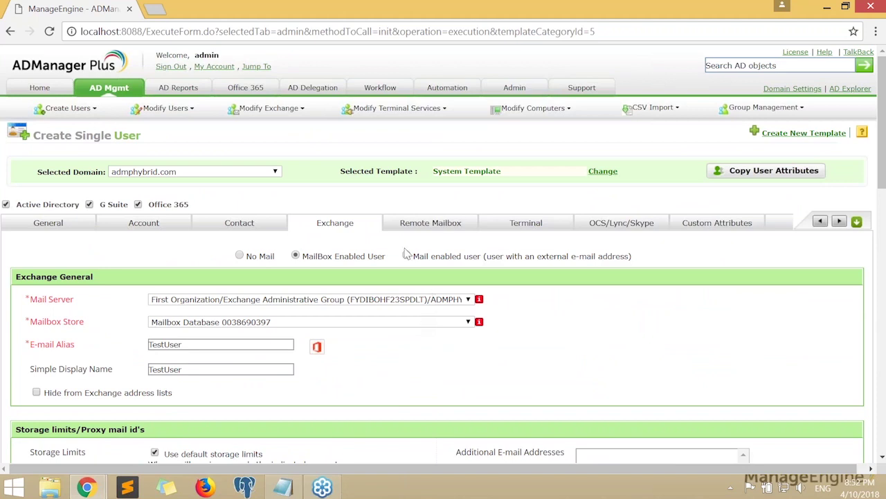
{"action": "left_click", "coordinate": [444, 222]}
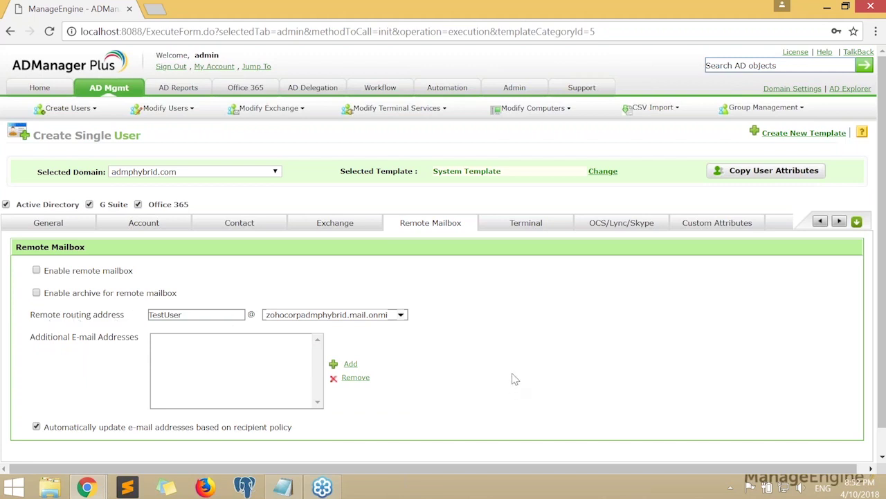
Back on the Exchange tab, switch the mailbox option to No Mail
{"action": "left_click", "coordinate": [335, 223]}
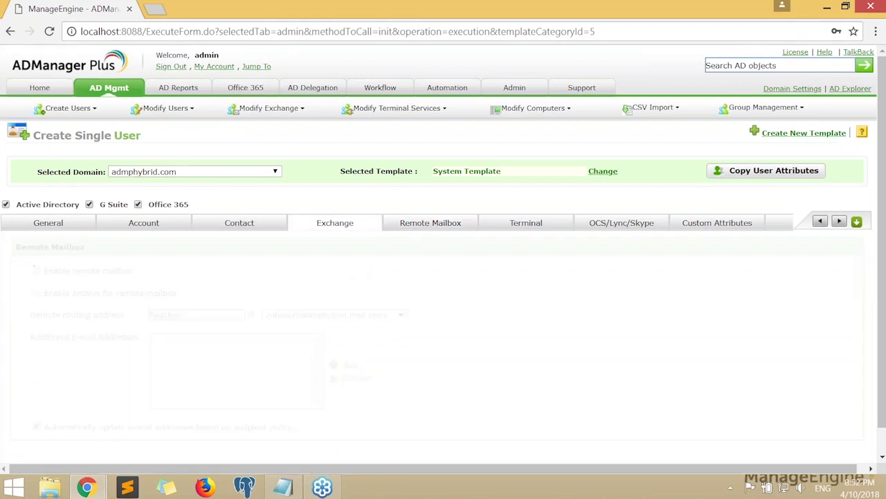
{"action": "left_click", "coordinate": [239, 256]}
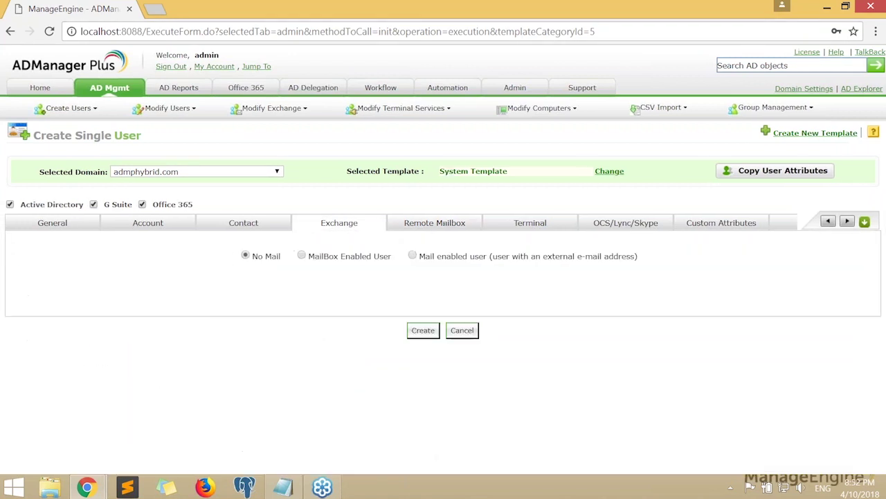
{"action": "left_click", "coordinate": [303, 257]}
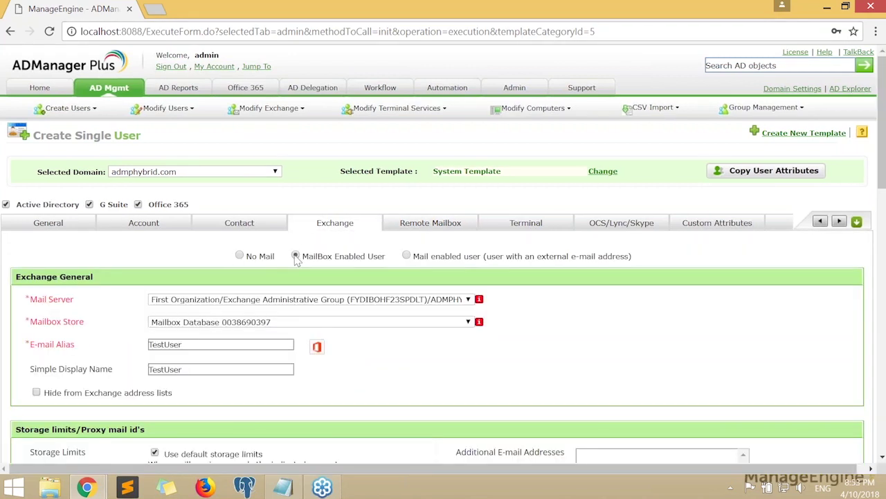
{"action": "left_click", "coordinate": [241, 256]}
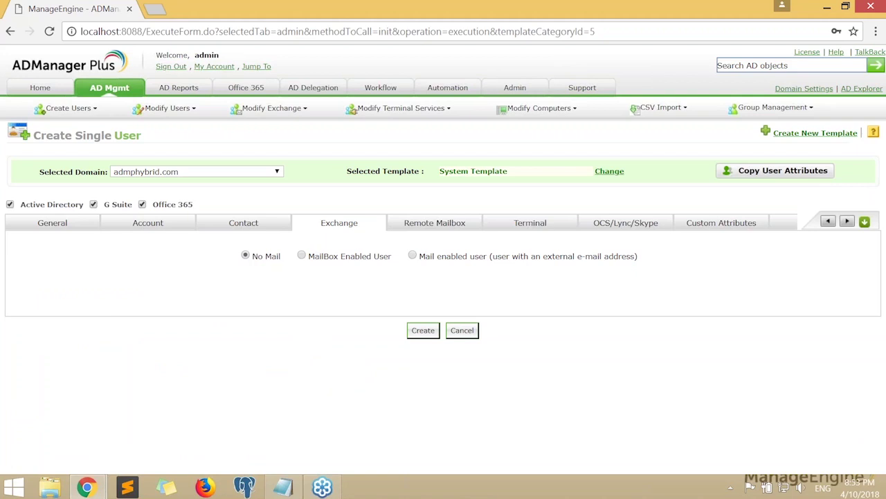
Review the Terminal tab's Profile/Environment and Sessions/Remote Control settings
{"action": "left_click", "coordinate": [511, 226]}
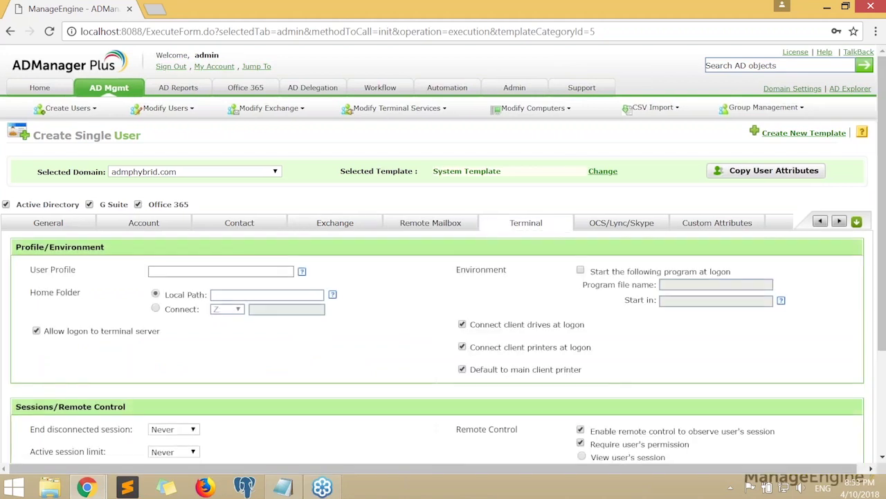
{"action": "scroll", "coordinate": [407, 293], "scroll_direction": "down", "scroll_amount": 2}
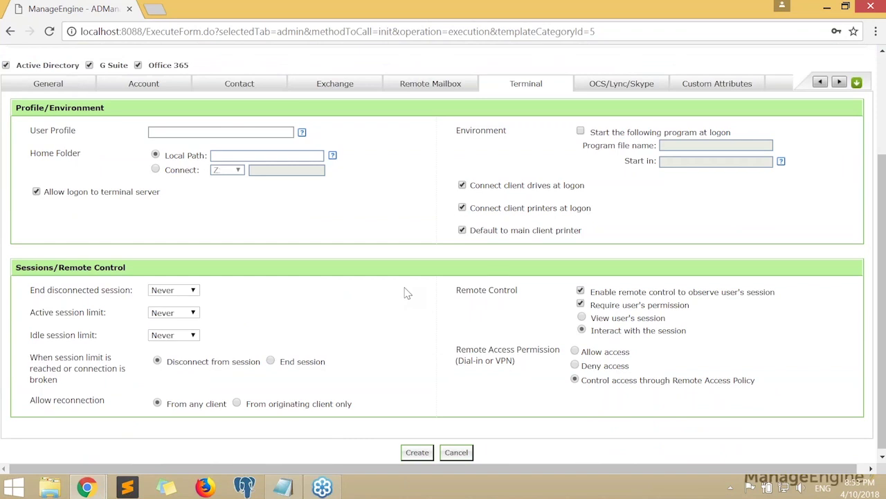
{"action": "scroll", "coordinate": [408, 294], "scroll_direction": "up", "scroll_amount": 2}
{"action": "scroll", "coordinate": [407, 294], "scroll_direction": "down", "scroll_amount": 2}
{"action": "scroll", "coordinate": [346, 268], "scroll_direction": "up", "scroll_amount": 2}
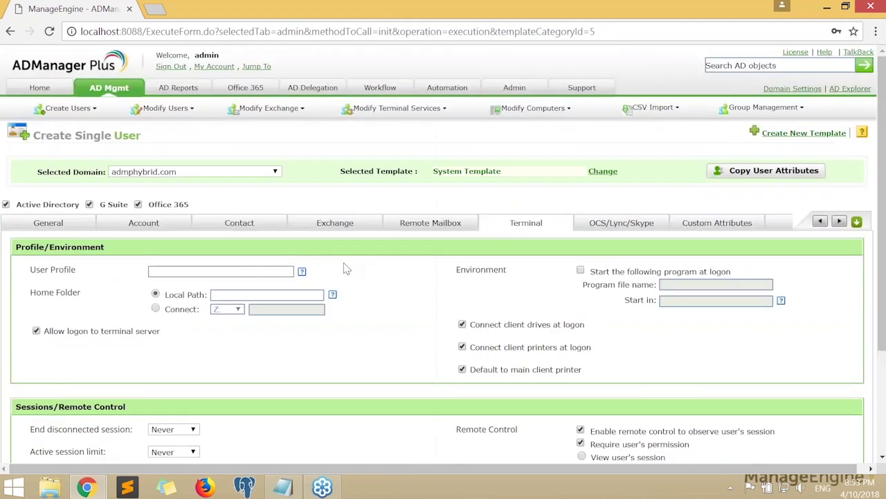
{"action": "scroll", "coordinate": [347, 267], "scroll_direction": "down", "scroll_amount": 1}
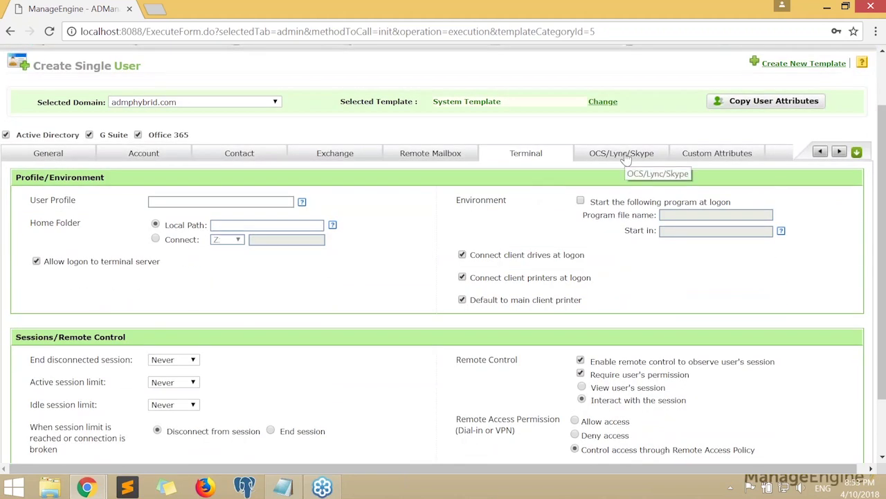
On OCS/Lync/Skype, select Skype for Business/Lync Server, leaving No Lync Servers Available as server
{"action": "left_click", "coordinate": [626, 159]}
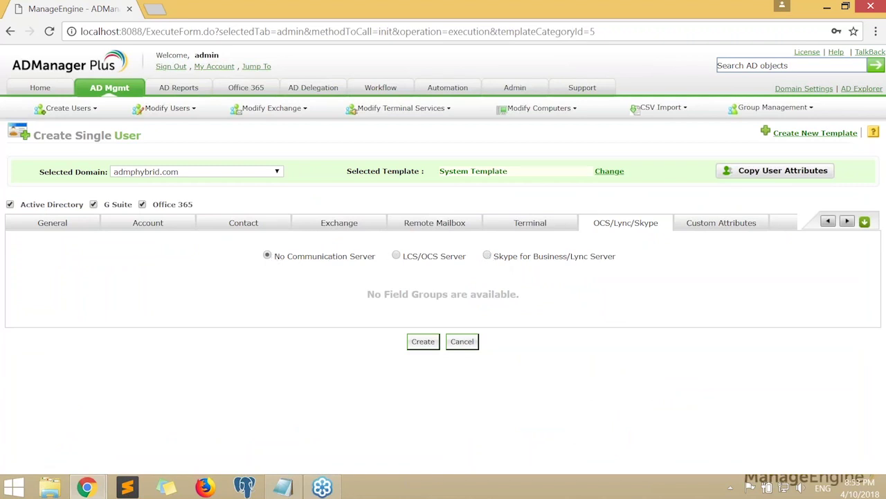
{"action": "left_click", "coordinate": [396, 257]}
{"action": "scroll", "coordinate": [486, 128], "scroll_direction": "down", "scroll_amount": 2}
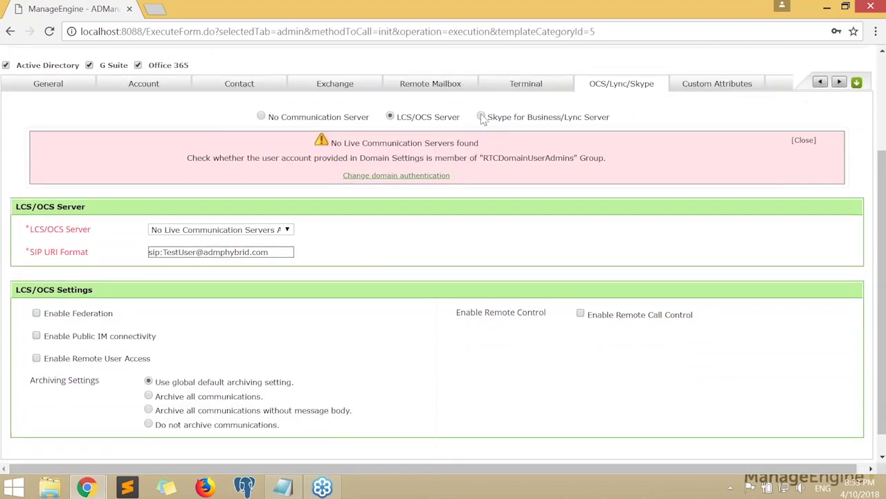
{"action": "left_click", "coordinate": [482, 117]}
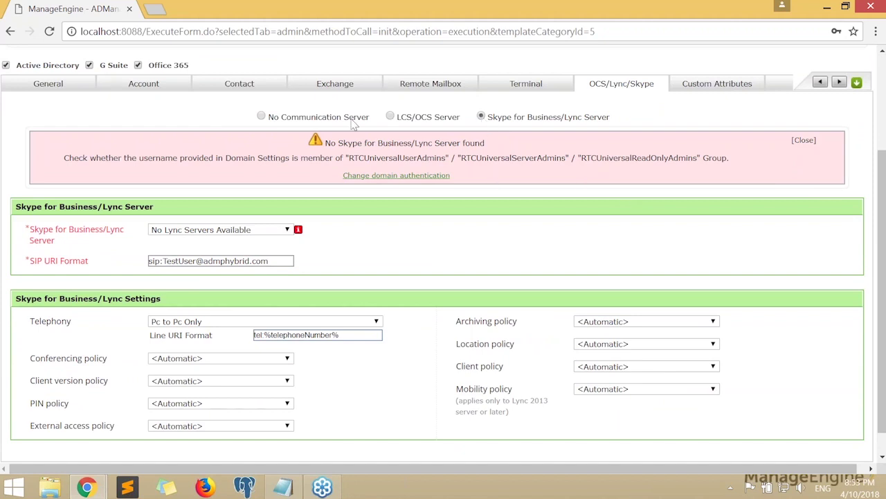
{"action": "scroll", "coordinate": [438, 251], "scroll_direction": "down", "scroll_amount": 1}
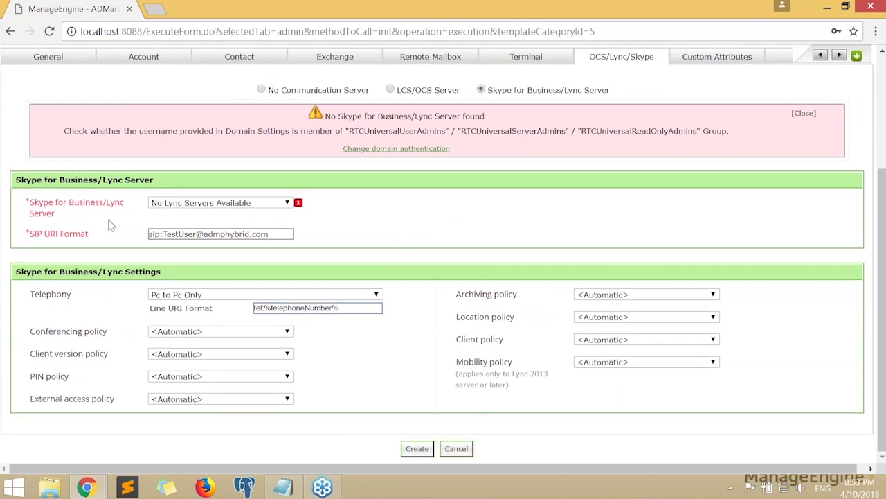
{"action": "left_click", "coordinate": [166, 207]}
{"action": "left_click", "coordinate": [172, 216]}
{"action": "left_click", "coordinate": [350, 241]}
{"action": "scroll", "coordinate": [350, 241], "scroll_direction": "up", "scroll_amount": 1}
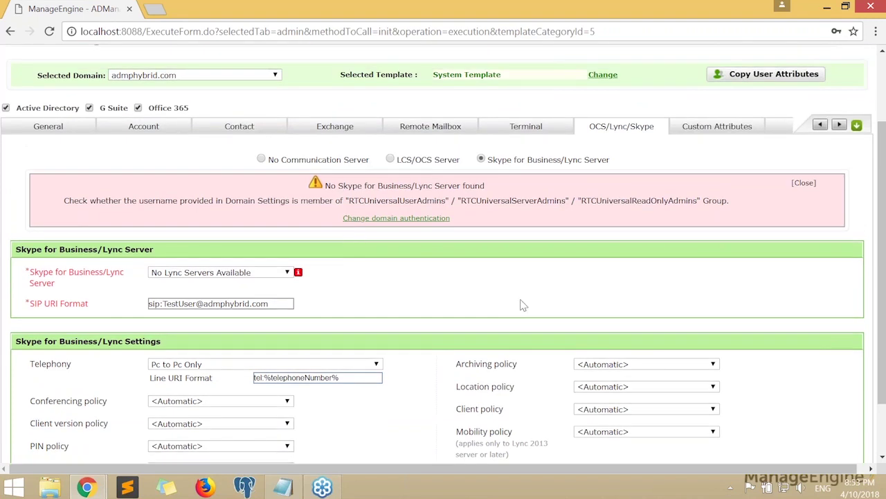
{"action": "scroll", "coordinate": [523, 305], "scroll_direction": "up", "scroll_amount": 1}
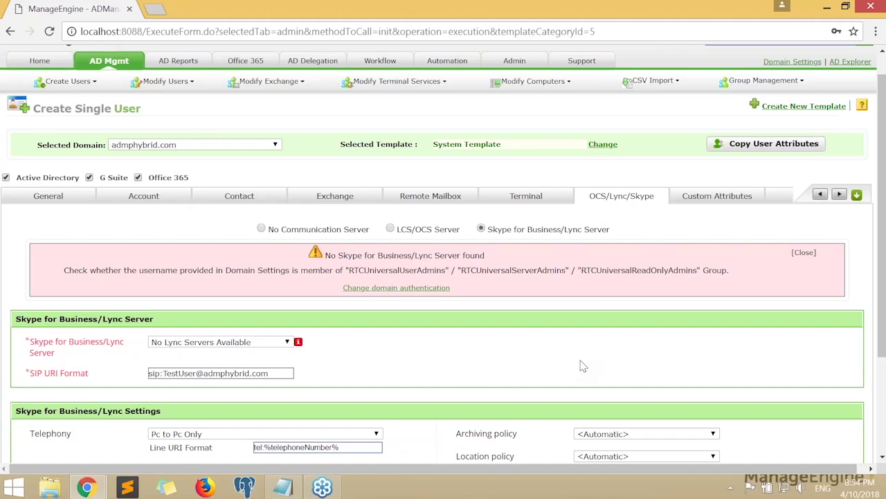
Move from the General and Account tabs to the Office 365 tab
{"action": "left_click", "coordinate": [78, 196]}
{"action": "left_click", "coordinate": [148, 199]}
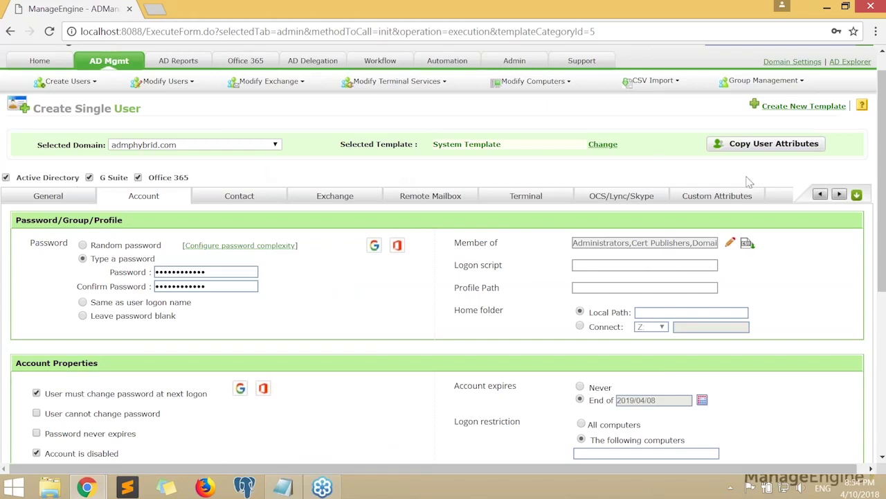
{"action": "left_click", "coordinate": [787, 199]}
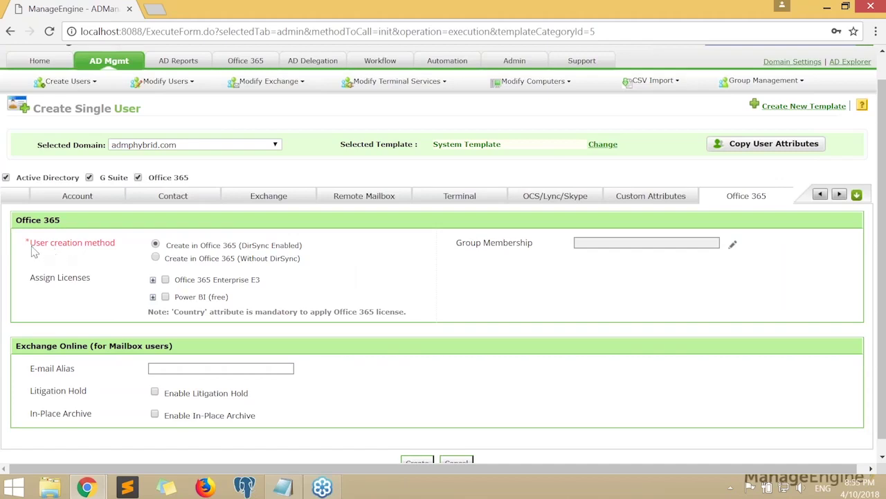
{"action": "left_click_drag", "start_coordinate": [32, 247], "coordinate": [117, 249]}
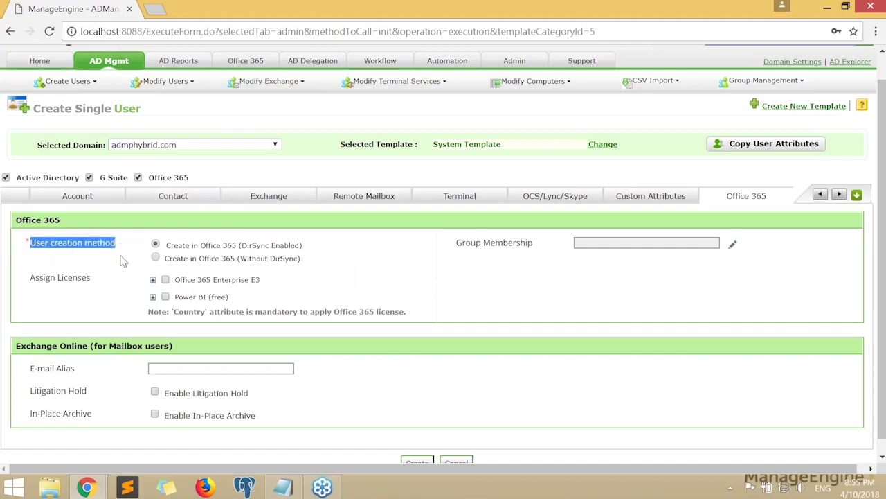
{"action": "left_click", "coordinate": [119, 252]}
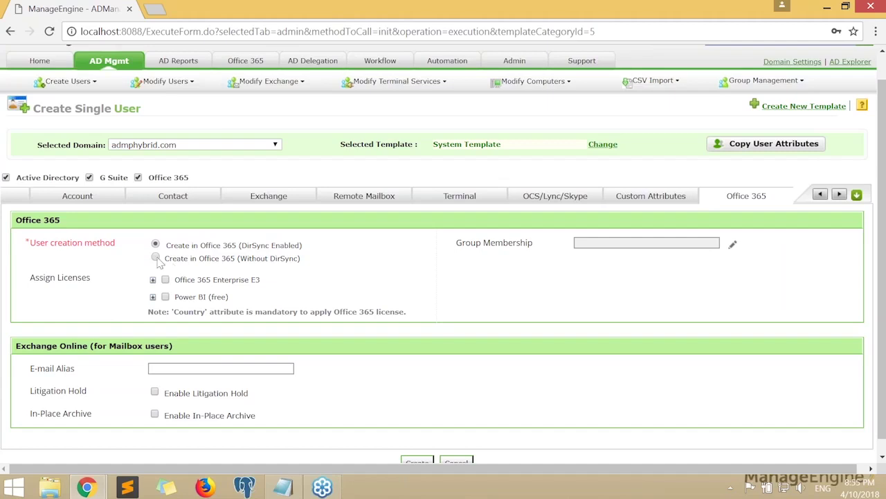
{"action": "left_click", "coordinate": [157, 258]}
{"action": "left_click", "coordinate": [156, 245]}
{"action": "left_click_drag", "start_coordinate": [241, 246], "coordinate": [303, 250]}
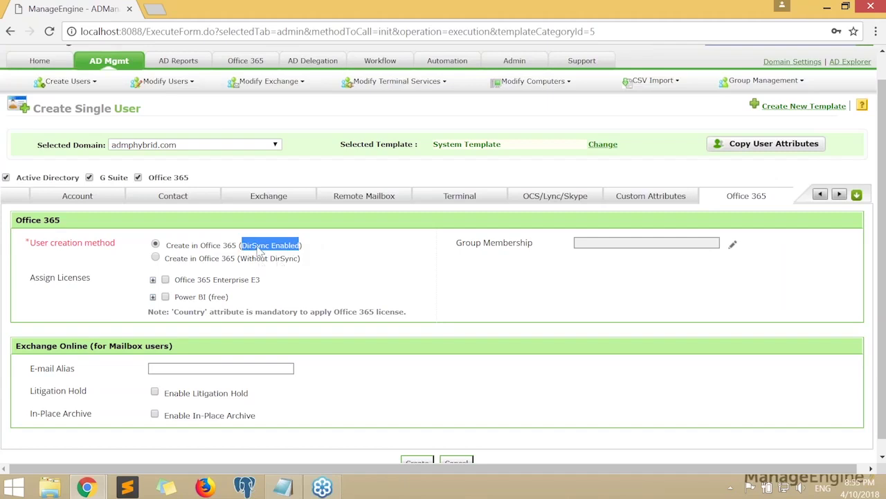
{"action": "left_click", "coordinate": [153, 280]}
{"action": "left_click", "coordinate": [154, 281]}
{"action": "left_click", "coordinate": [154, 280]}
{"action": "scroll", "coordinate": [154, 280], "scroll_direction": "down", "scroll_amount": 1}
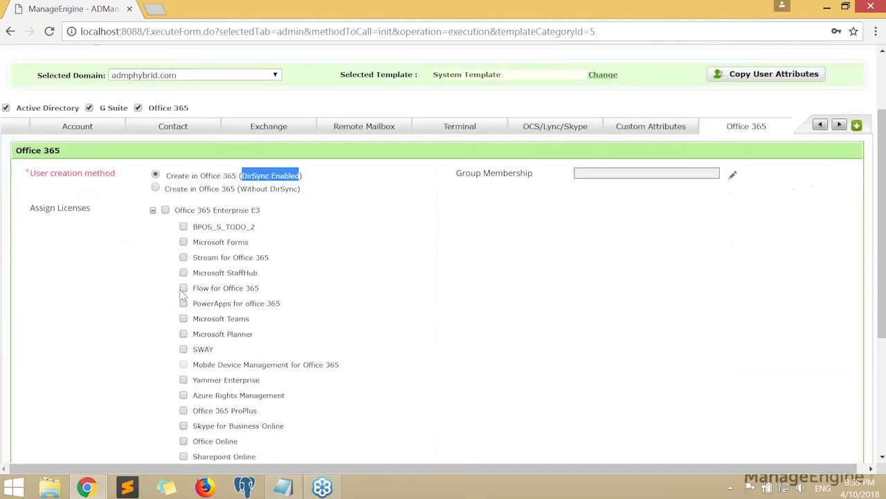
{"action": "left_click", "coordinate": [153, 210]}
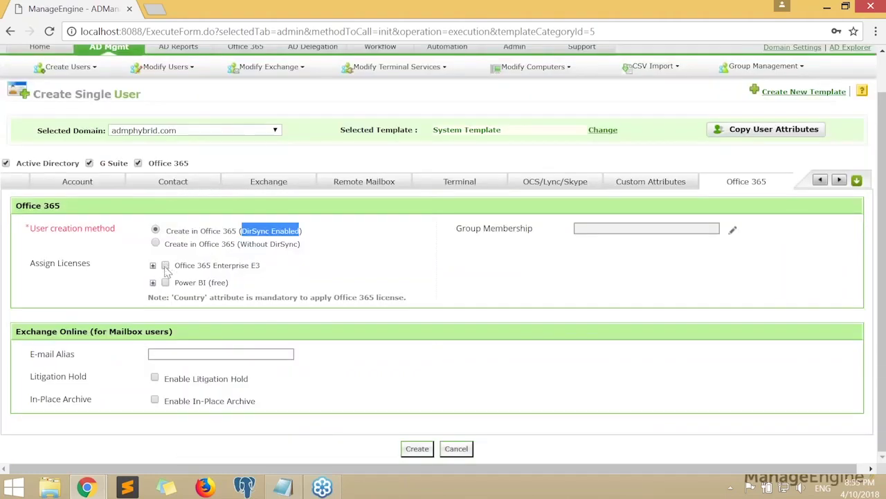
{"action": "left_click", "coordinate": [166, 283]}
{"action": "left_click", "coordinate": [732, 234]}
{"action": "scroll", "coordinate": [325, 243], "scroll_direction": "down", "scroll_amount": 2}
{"action": "scroll", "coordinate": [471, 291], "scroll_direction": "down", "scroll_amount": 1}
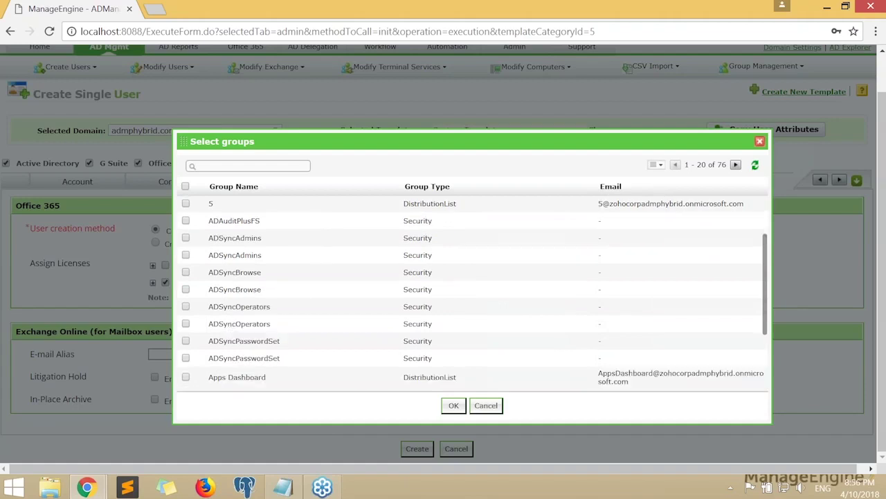
{"action": "left_click", "coordinate": [760, 143]}
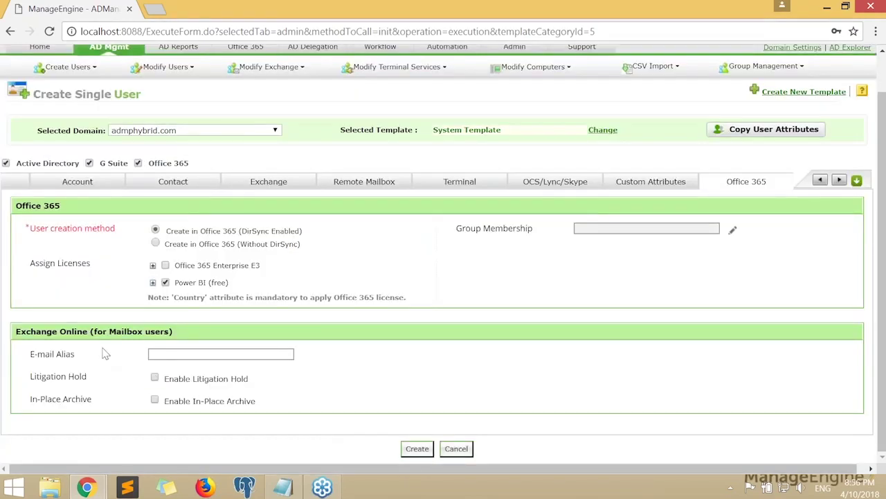
{"action": "left_click_drag", "start_coordinate": [17, 331], "coordinate": [111, 333]}
{"action": "left_click", "coordinate": [194, 339]}
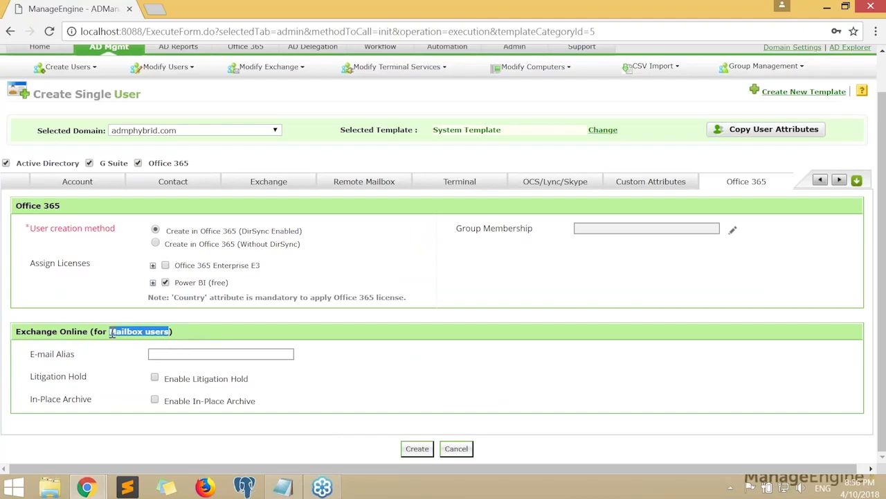
{"action": "left_click", "coordinate": [65, 357]}
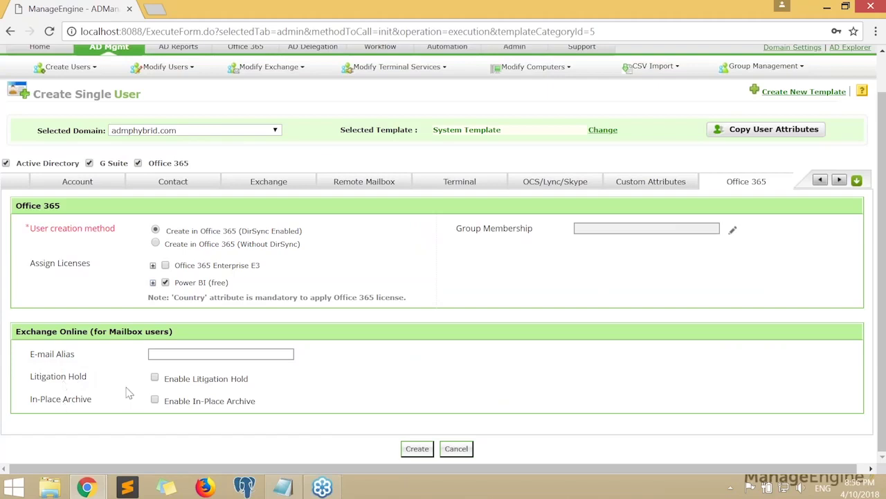
{"action": "left_click", "coordinate": [155, 377]}
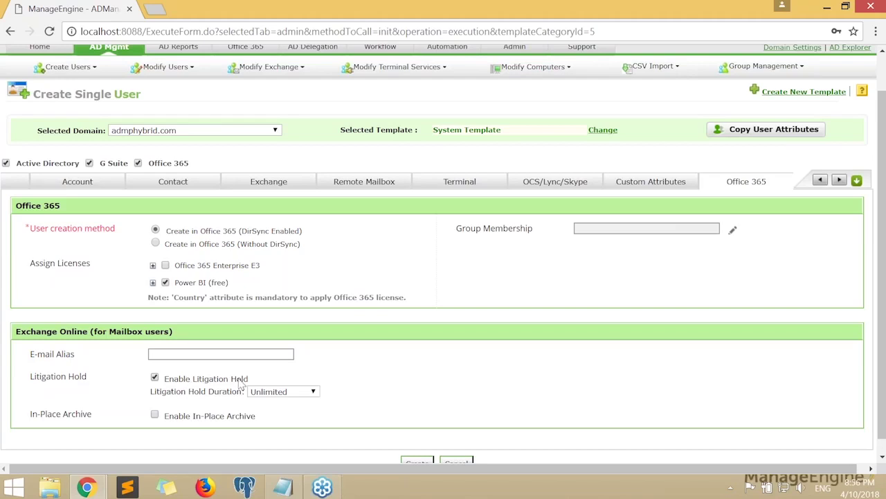
{"action": "left_click", "coordinate": [154, 416]}
{"action": "left_click", "coordinate": [155, 415]}
{"action": "left_click", "coordinate": [154, 378]}
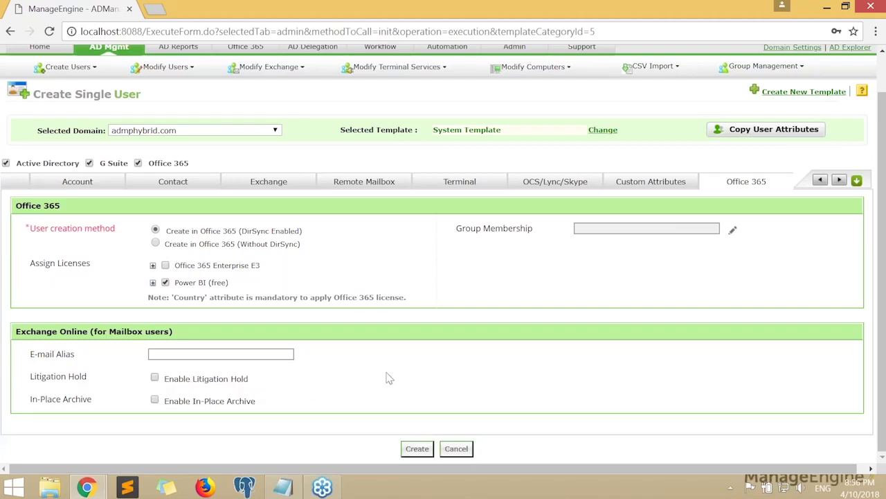
{"action": "scroll", "coordinate": [389, 378], "scroll_direction": "up", "scroll_amount": 2}
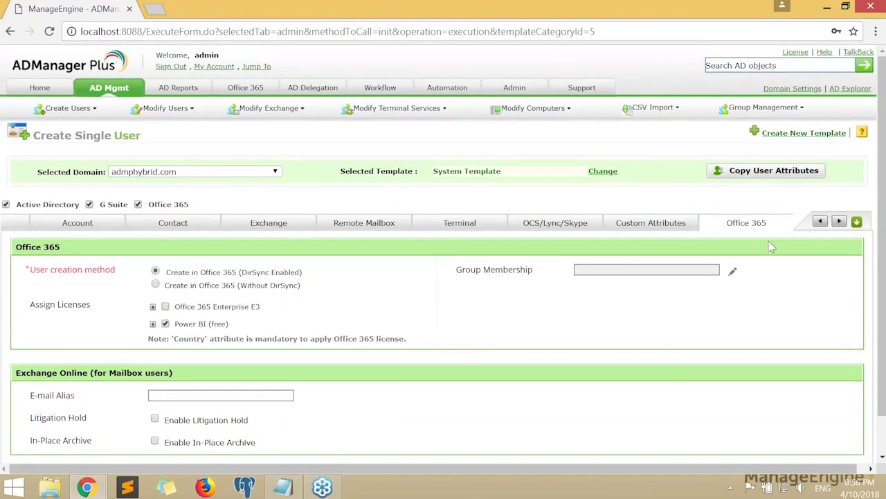
Browse the G Suite group and OU pickers unchanged, untick G Suite, and return to Account
{"action": "left_click", "coordinate": [839, 223]}
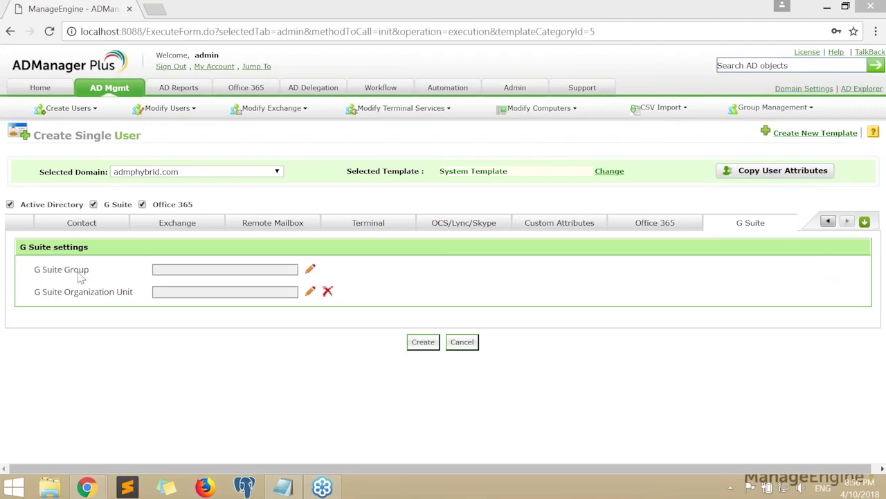
{"action": "left_click", "coordinate": [311, 269]}
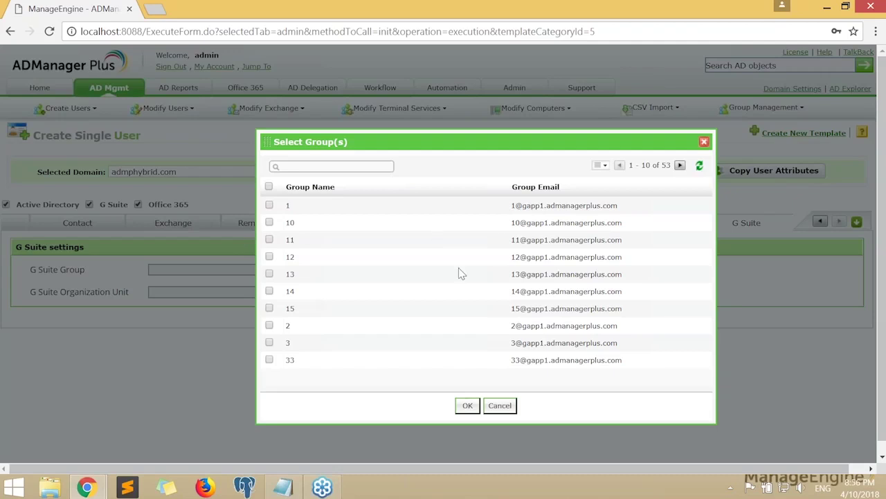
{"action": "scroll", "coordinate": [458, 268], "scroll_direction": "down", "scroll_amount": 1}
{"action": "scroll", "coordinate": [600, 187], "scroll_direction": "up", "scroll_amount": 1}
{"action": "left_click", "coordinate": [500, 394]}
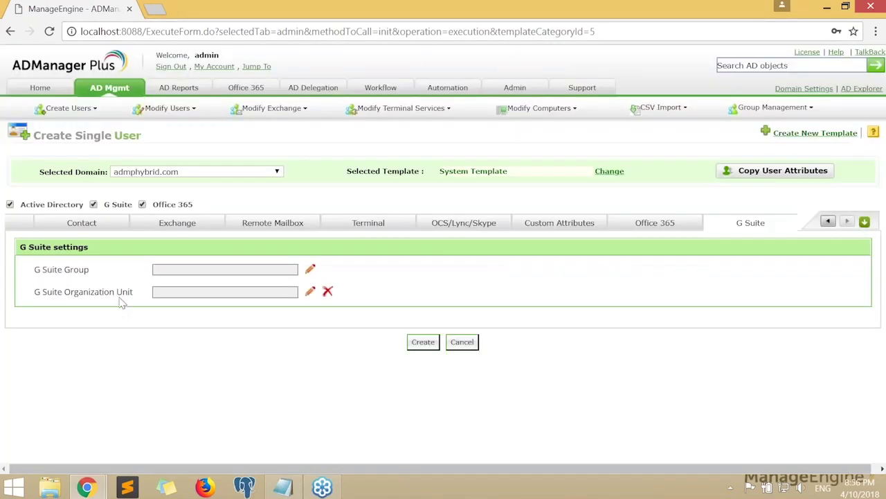
{"action": "left_click", "coordinate": [310, 291]}
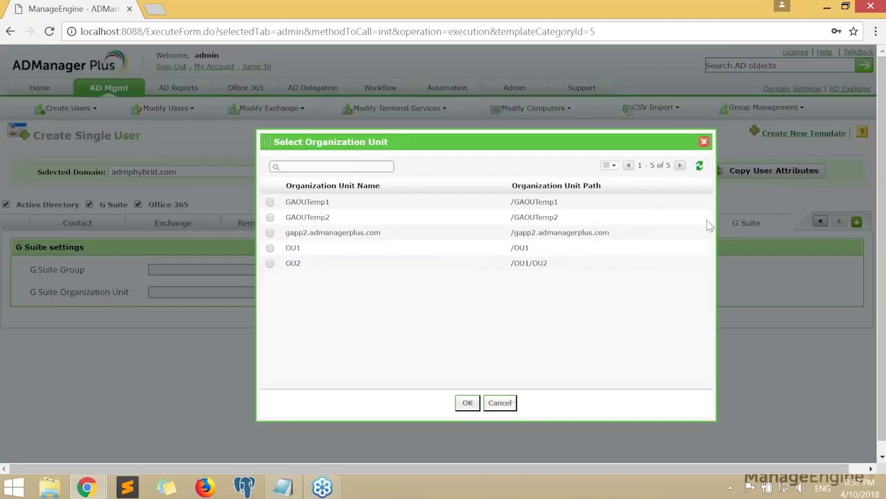
{"action": "left_click", "coordinate": [704, 141]}
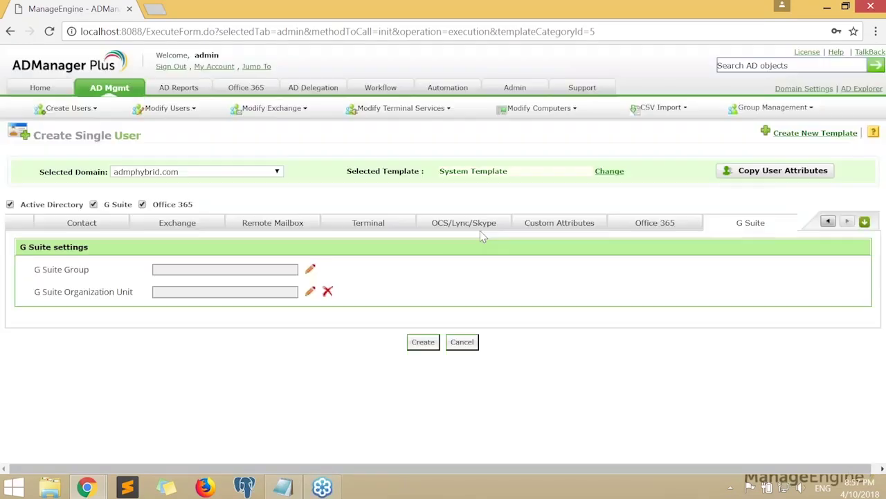
{"action": "left_click", "coordinate": [94, 204]}
{"action": "left_click", "coordinate": [23, 226]}
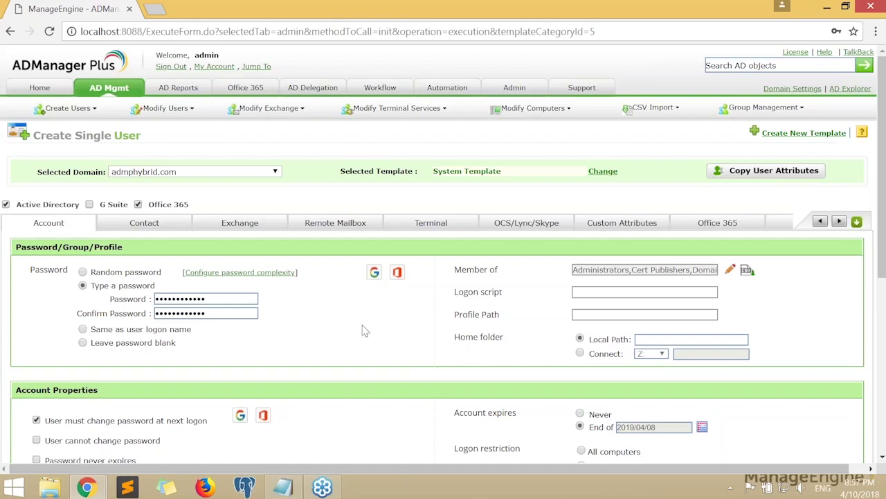
Clear Account is disabled and submit the user, dismissing the mandatory-field alert
{"action": "scroll", "coordinate": [374, 343], "scroll_direction": "down", "scroll_amount": 5}
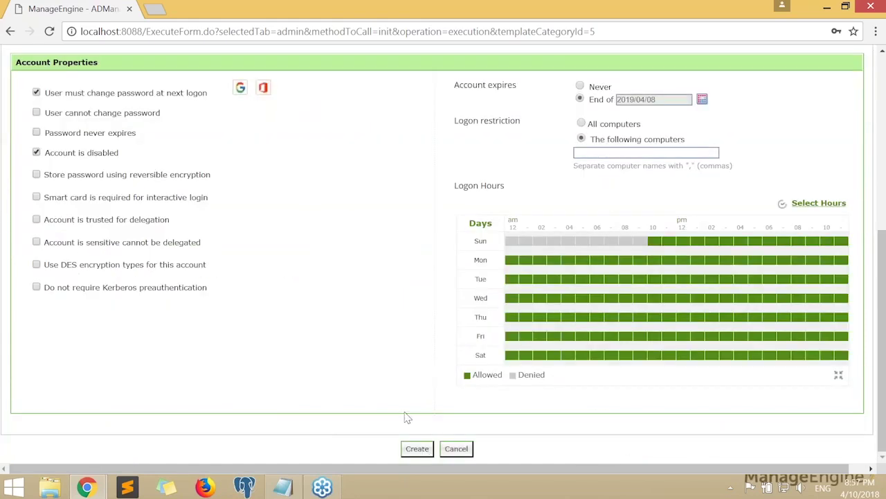
{"action": "scroll", "coordinate": [378, 367], "scroll_direction": "up", "scroll_amount": 3}
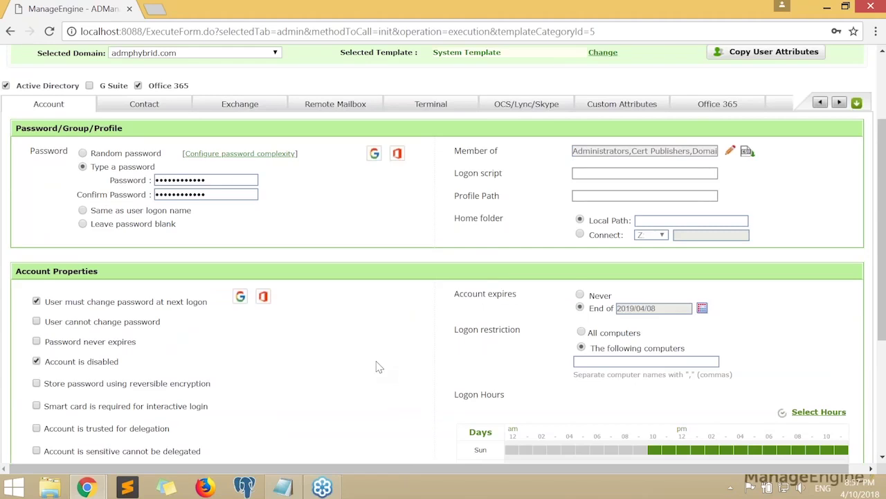
{"action": "left_click", "coordinate": [50, 362]}
{"action": "scroll", "coordinate": [431, 351], "scroll_direction": "down", "scroll_amount": 3}
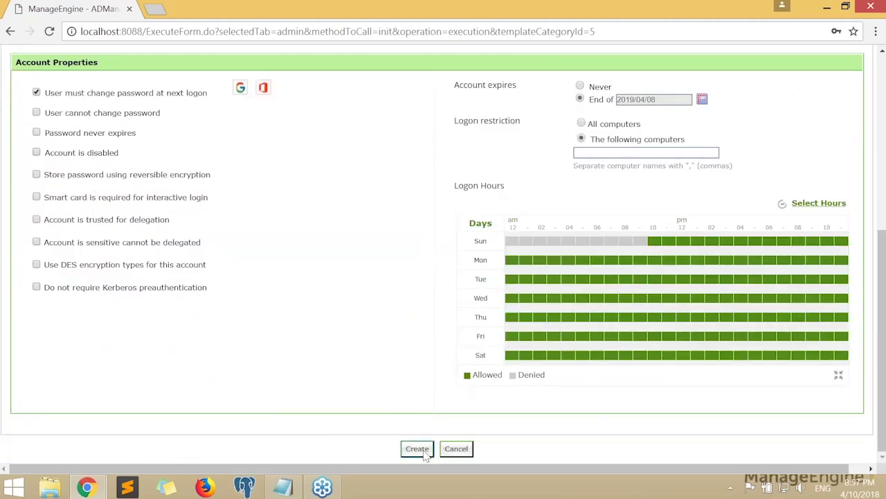
{"action": "left_click", "coordinate": [417, 449]}
{"action": "key", "text": "Return"}
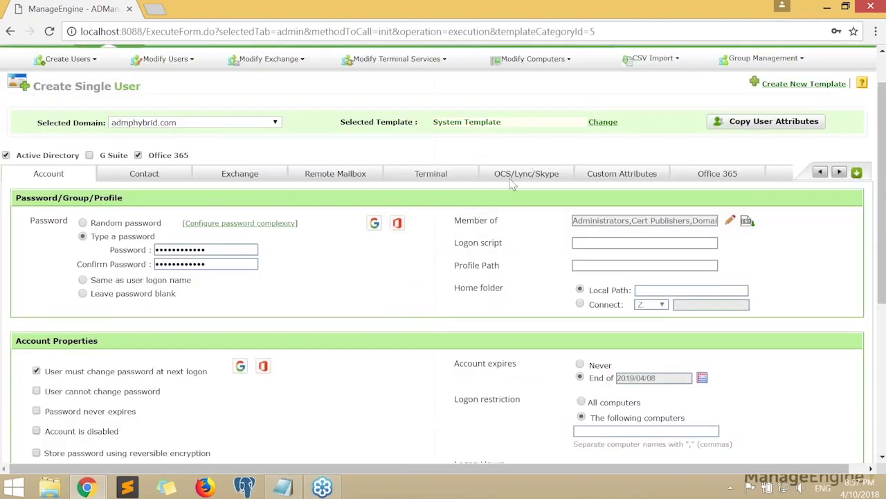
Choose No Communication Server and resubmit, getting error 80071392 that the user already exists
{"action": "left_click", "coordinate": [511, 178]}
{"action": "left_click", "coordinate": [262, 208]}
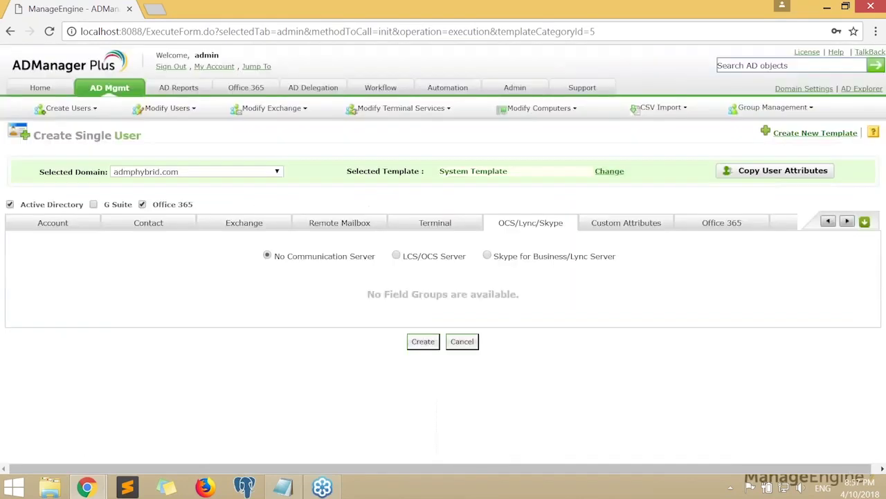
{"action": "left_click", "coordinate": [426, 342]}
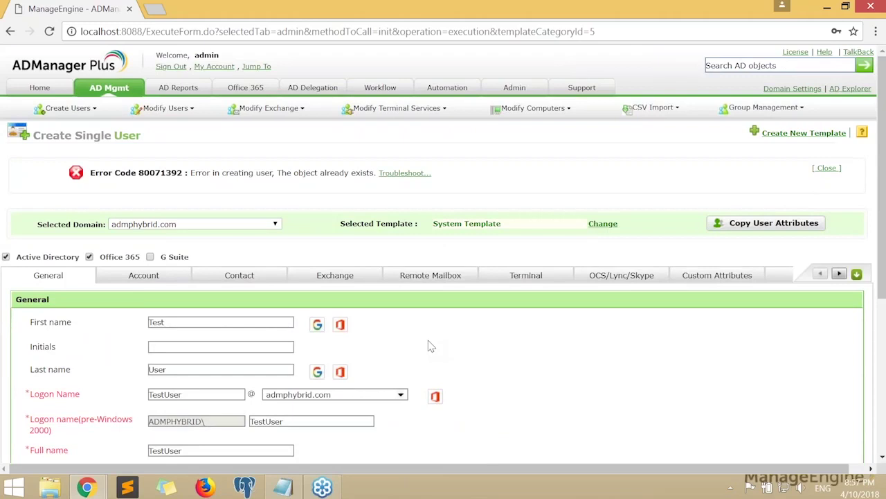
Change the name to first name Test2, last name User1, and create Test2User1
{"action": "left_click", "coordinate": [236, 369]}
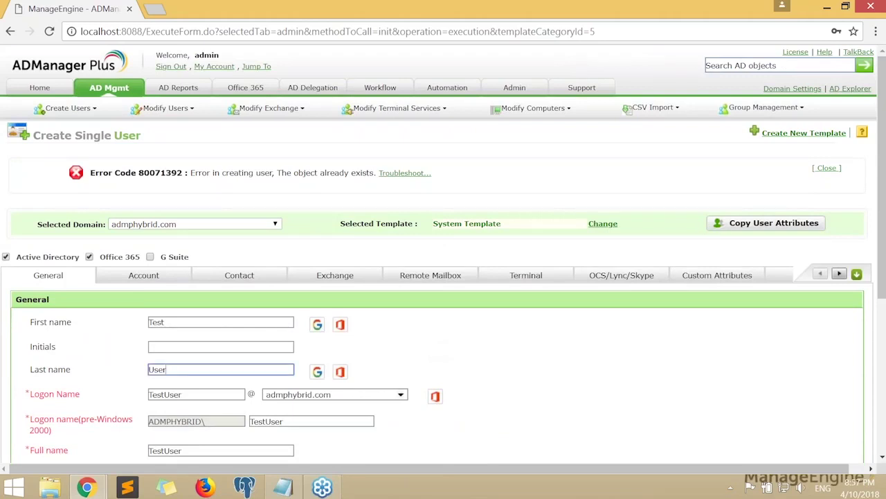
{"action": "type", "text": "1"}
{"action": "left_click", "coordinate": [288, 322]}
{"action": "type", "text": "2"}
{"action": "left_click", "coordinate": [526, 372]}
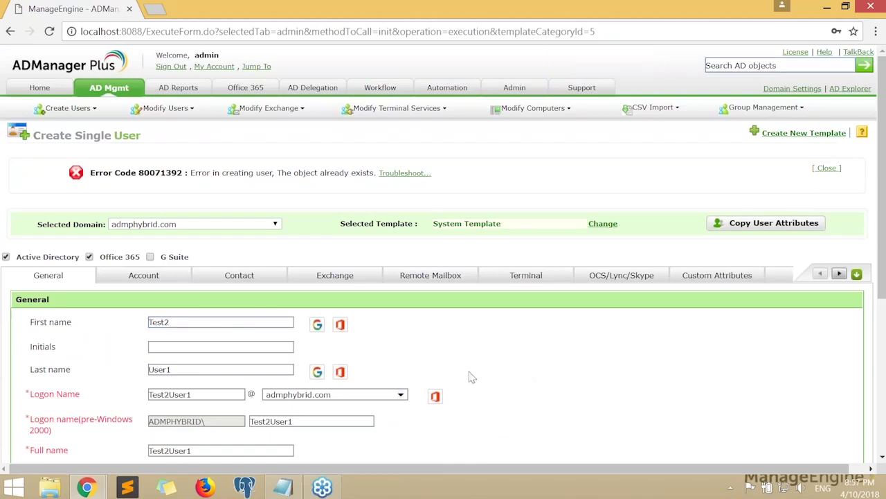
{"action": "scroll", "coordinate": [443, 416], "scroll_direction": "down", "scroll_amount": 5}
{"action": "left_click", "coordinate": [416, 447]}
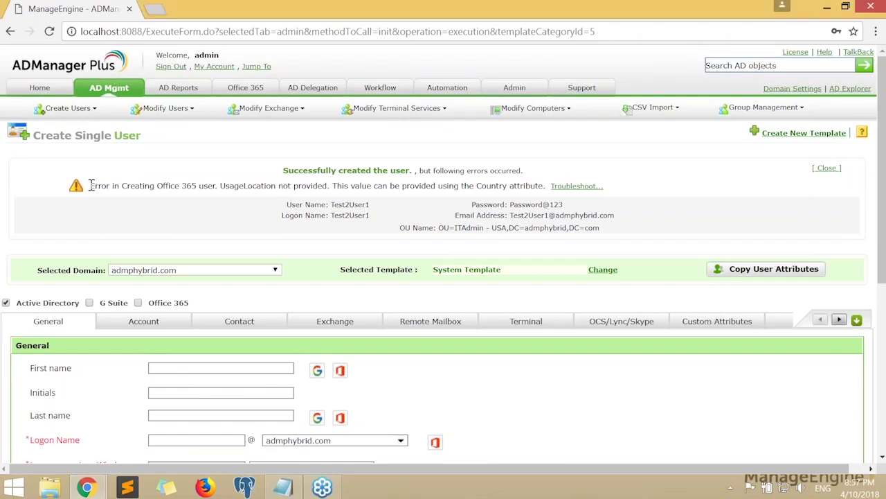
{"action": "left_click_drag", "start_coordinate": [90, 185], "coordinate": [543, 188]}
{"action": "left_click", "coordinate": [542, 188]}
{"action": "left_click_drag", "start_coordinate": [222, 186], "coordinate": [329, 187]}
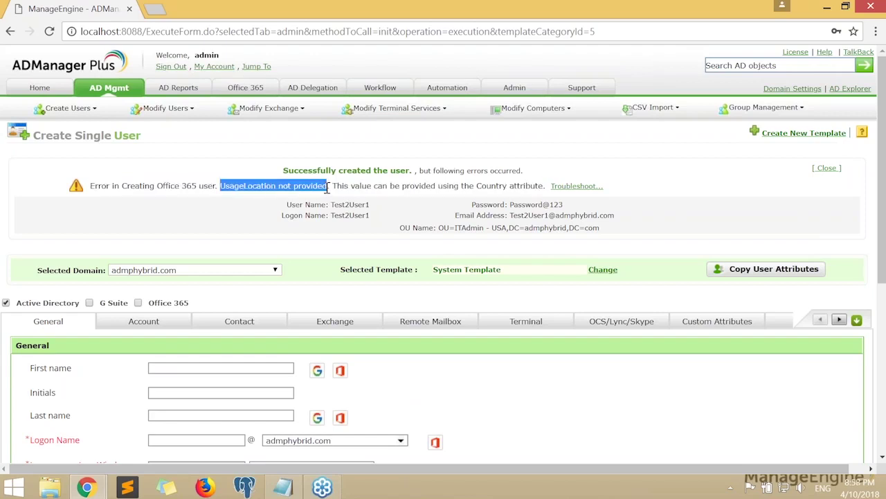
{"action": "left_click", "coordinate": [788, 323]}
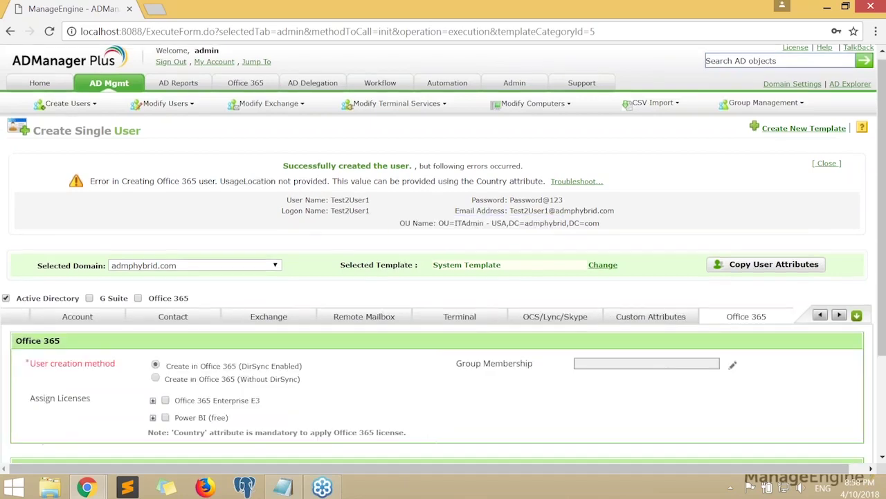
{"action": "scroll", "coordinate": [415, 277], "scroll_direction": "down", "scroll_amount": 2}
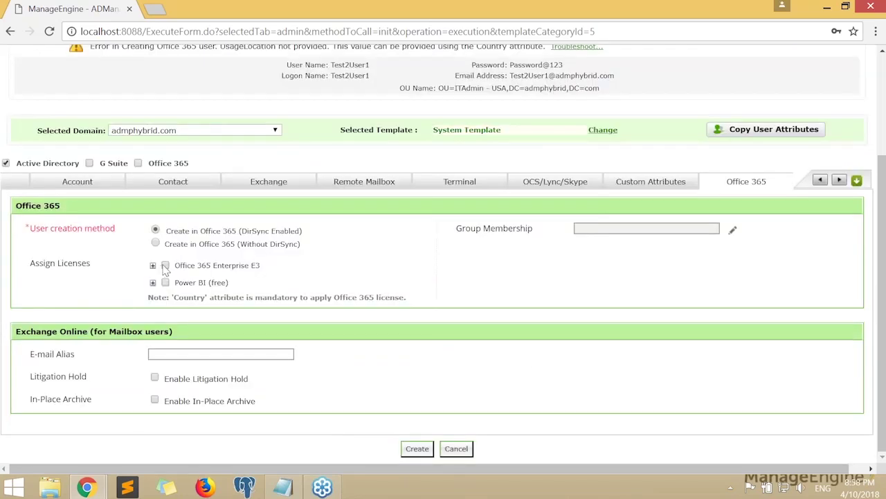
{"action": "left_click", "coordinate": [165, 266]}
{"action": "scroll", "coordinate": [176, 181], "scroll_direction": "up", "scroll_amount": 1}
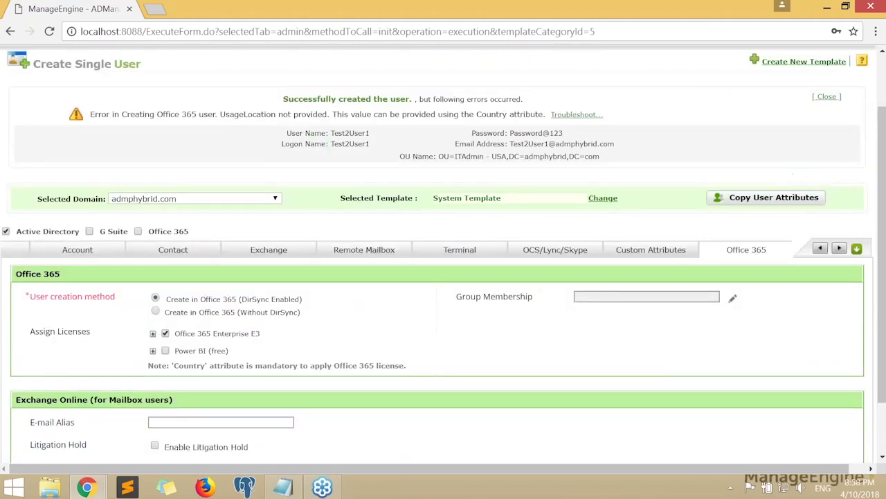
{"action": "left_click_drag", "start_coordinate": [220, 116], "coordinate": [276, 116]}
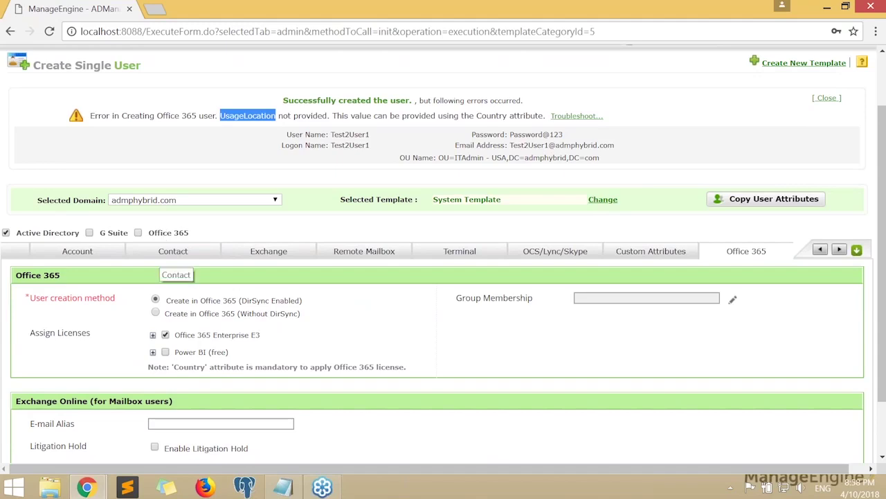
{"action": "left_click", "coordinate": [170, 252]}
{"action": "scroll", "coordinate": [374, 304], "scroll_direction": "down", "scroll_amount": 3}
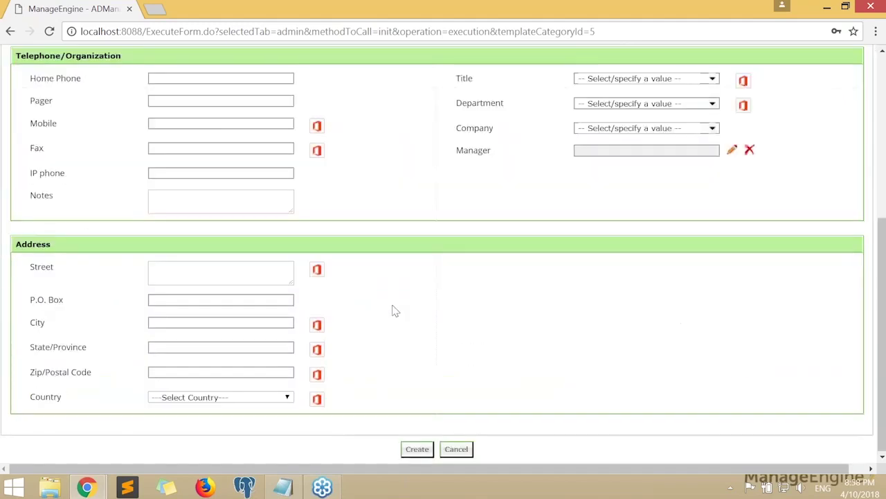
{"action": "scroll", "coordinate": [378, 298], "scroll_direction": "up", "scroll_amount": 3}
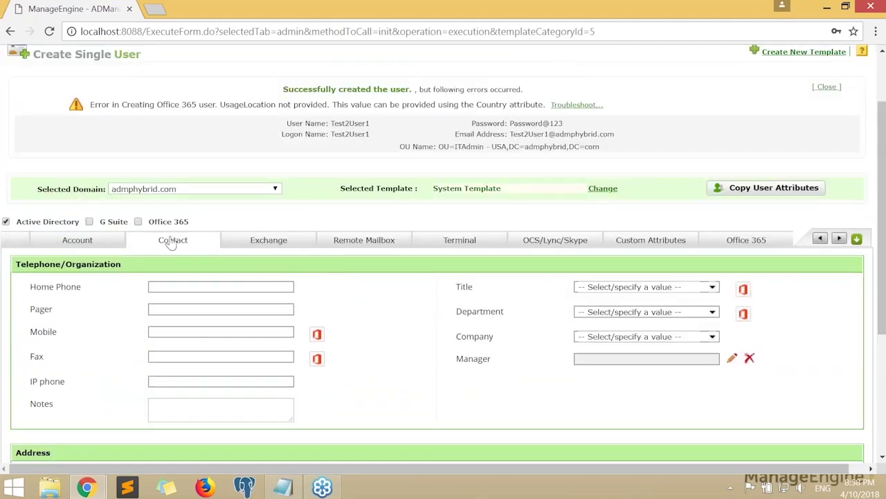
{"action": "scroll", "coordinate": [174, 256], "scroll_direction": "down", "scroll_amount": 3}
{"action": "left_click_drag", "start_coordinate": [33, 395], "coordinate": [72, 395]}
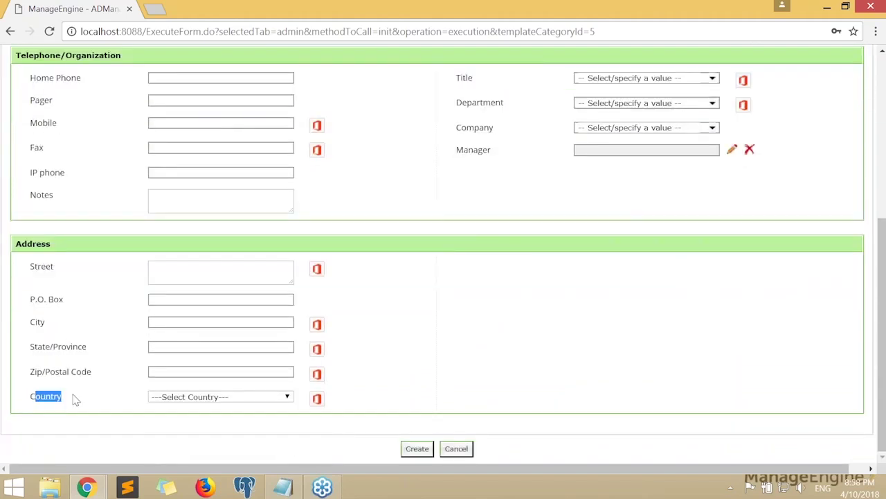
{"action": "left_click", "coordinate": [198, 399]}
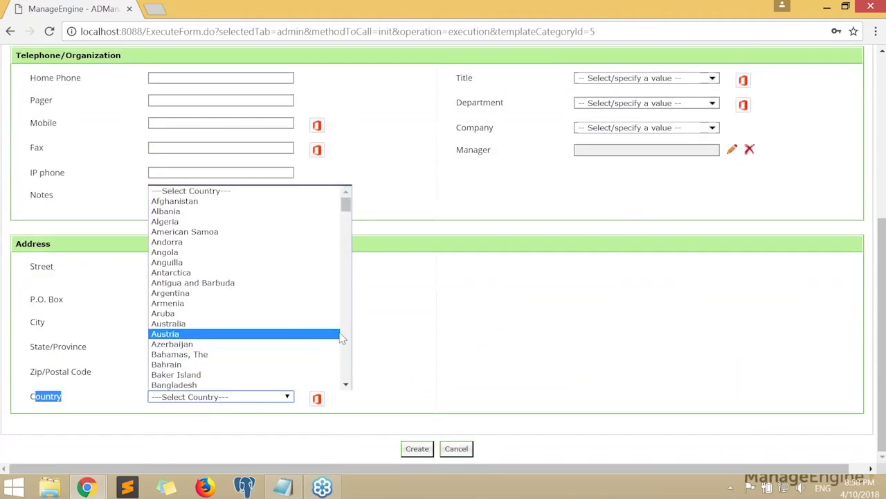
{"action": "left_click", "coordinate": [474, 293]}
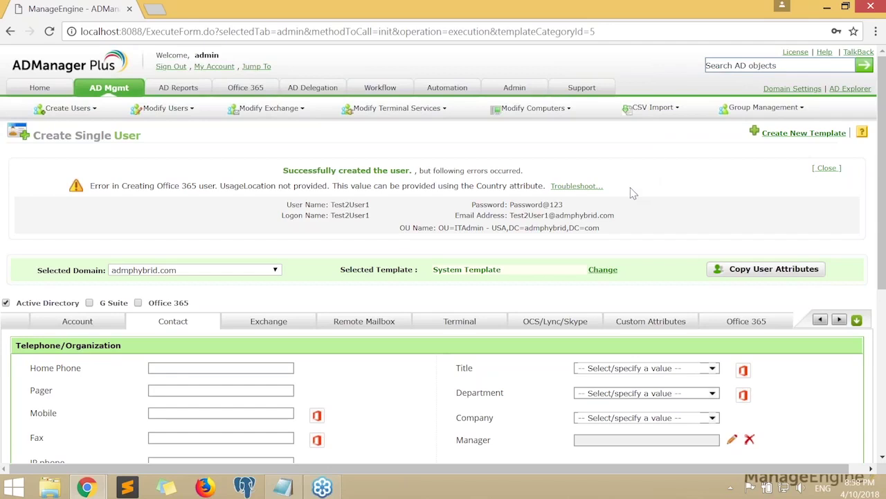
{"action": "scroll", "coordinate": [419, 228], "scroll_direction": "down", "scroll_amount": 1}
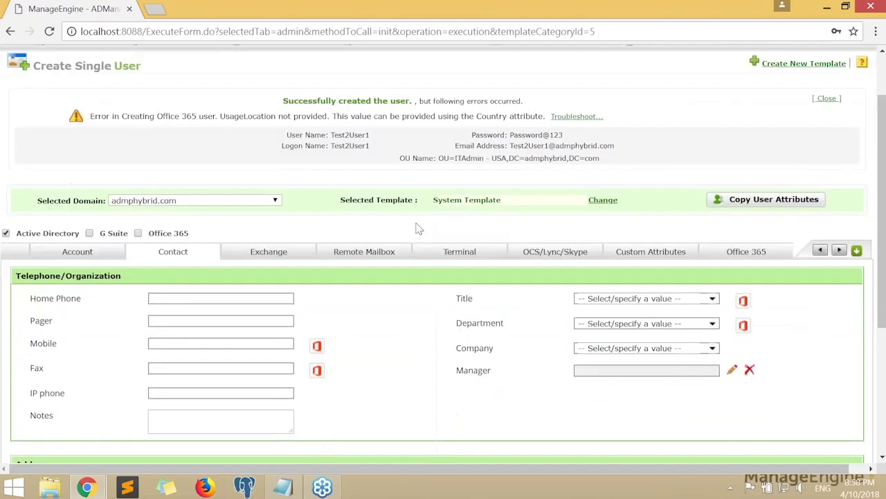
{"action": "scroll", "coordinate": [417, 228], "scroll_direction": "up", "scroll_amount": 1}
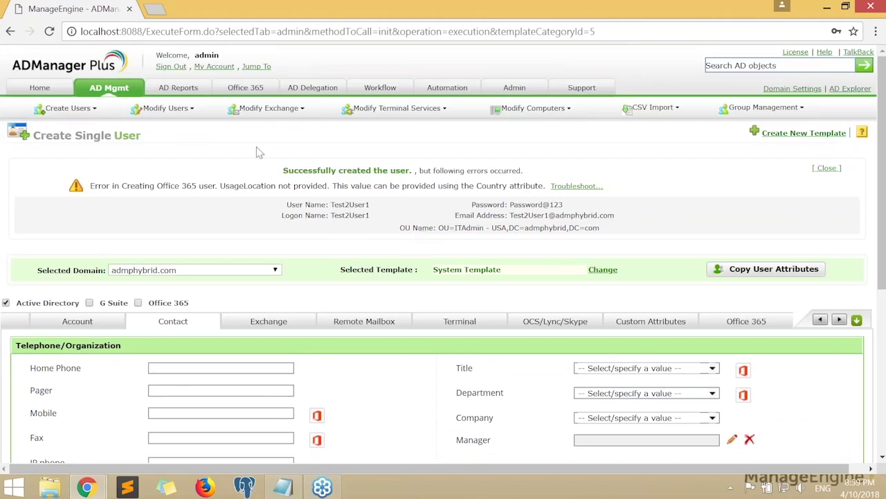
Open Create Bulk Users under AD Mgmt and bring UserCreation.csv in Notepad to the front
{"action": "left_click", "coordinate": [116, 94]}
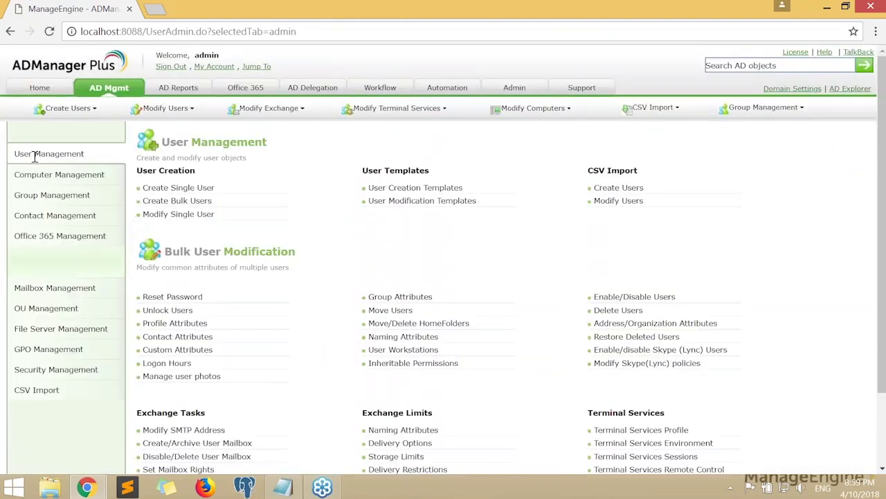
{"action": "left_click_drag", "start_coordinate": [15, 154], "coordinate": [84, 154]}
{"action": "left_click", "coordinate": [301, 210]}
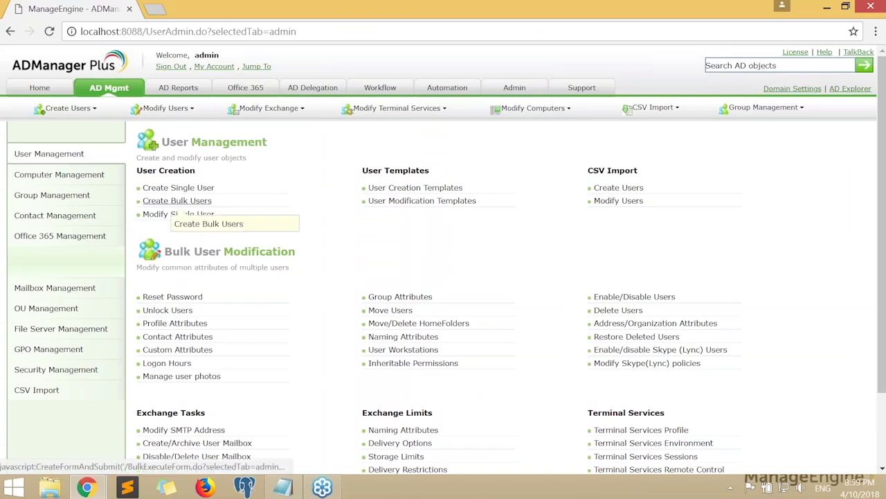
{"action": "left_click", "coordinate": [177, 201]}
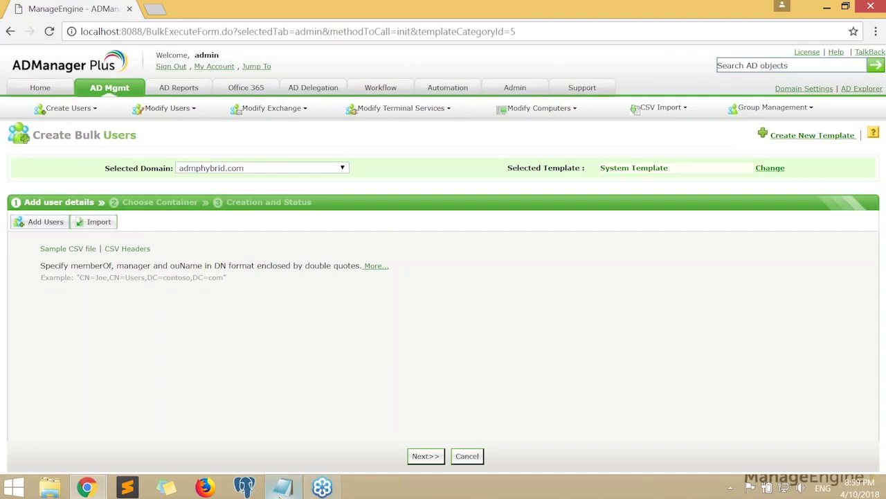
{"action": "left_click", "coordinate": [281, 489]}
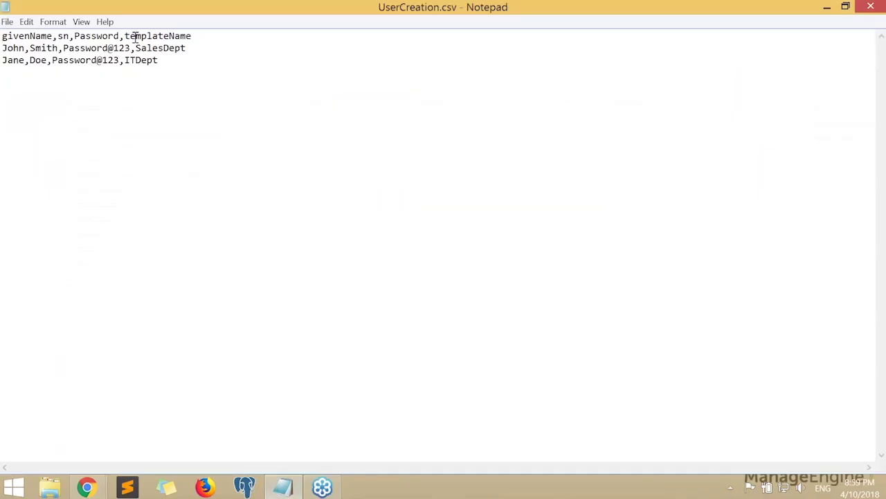
Delete the templateName heading from the CSV header line
{"action": "left_click_drag", "start_coordinate": [120, 35], "coordinate": [119, 61]}
{"action": "key", "text": "Delete"}
{"action": "key", "text": "Delete"}
{"action": "key", "text": "Delete"}
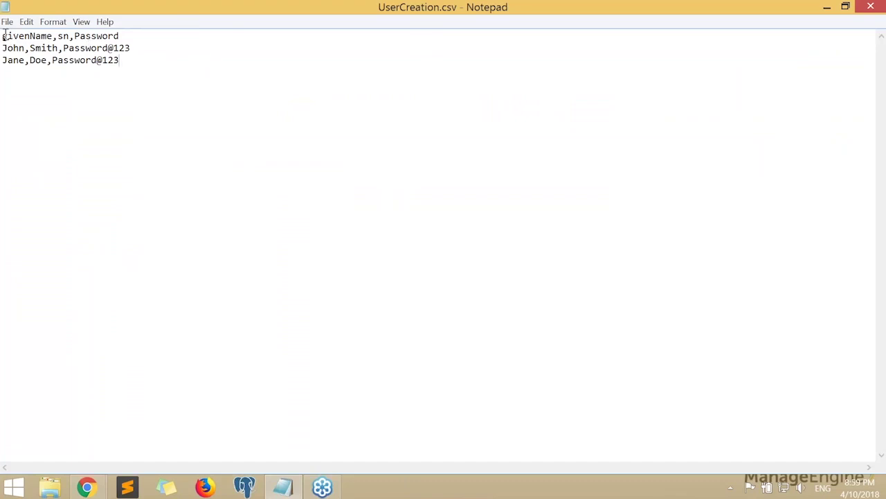
{"action": "left_click_drag", "start_coordinate": [2, 35], "coordinate": [206, 37]}
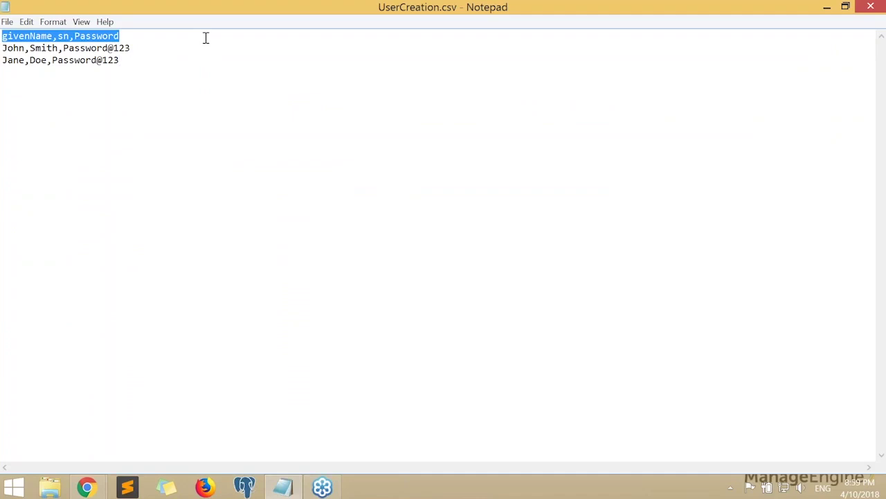
{"action": "left_click", "coordinate": [130, 36]}
{"action": "double_click", "coordinate": [30, 35]}
{"action": "left_click", "coordinate": [51, 36]}
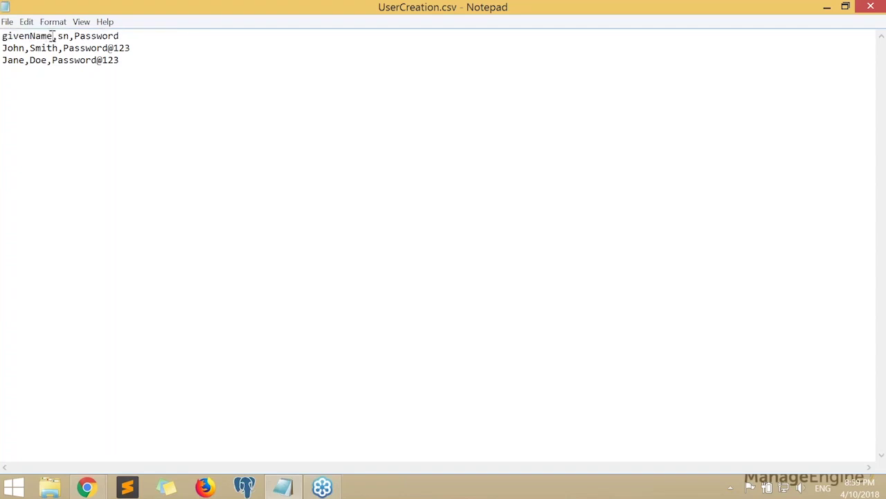
Review the header columns and the John Smith and Jane Doe data rows
{"action": "left_click_drag", "start_coordinate": [52, 36], "coordinate": [3, 36]}
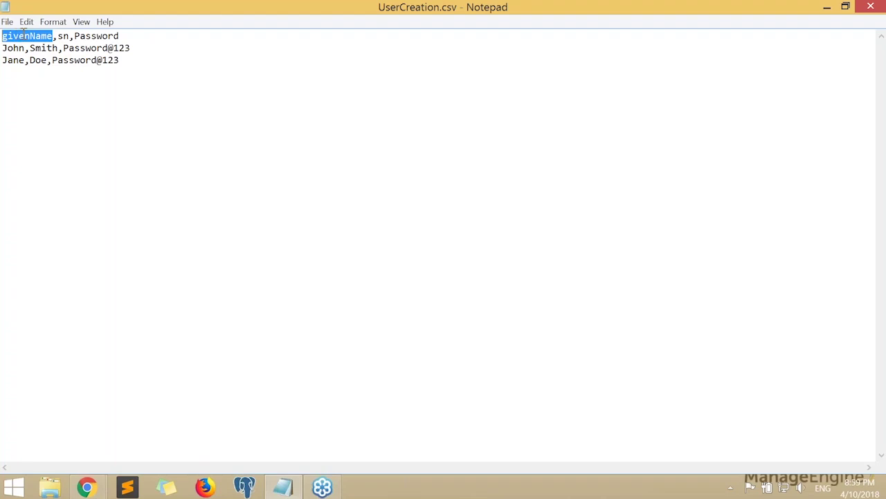
{"action": "double_click", "coordinate": [63, 36]}
{"action": "left_click_drag", "start_coordinate": [74, 34], "coordinate": [143, 32]}
{"action": "left_click", "coordinate": [142, 32]}
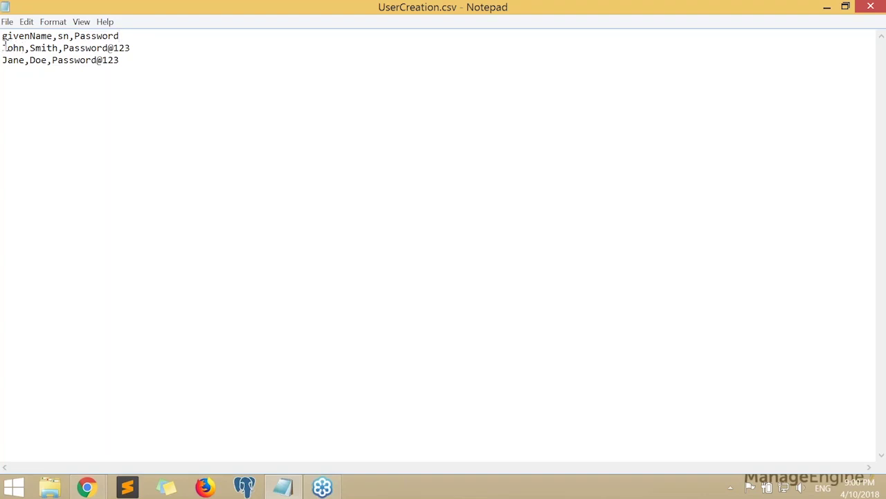
{"action": "left_click_drag", "start_coordinate": [3, 47], "coordinate": [145, 79]}
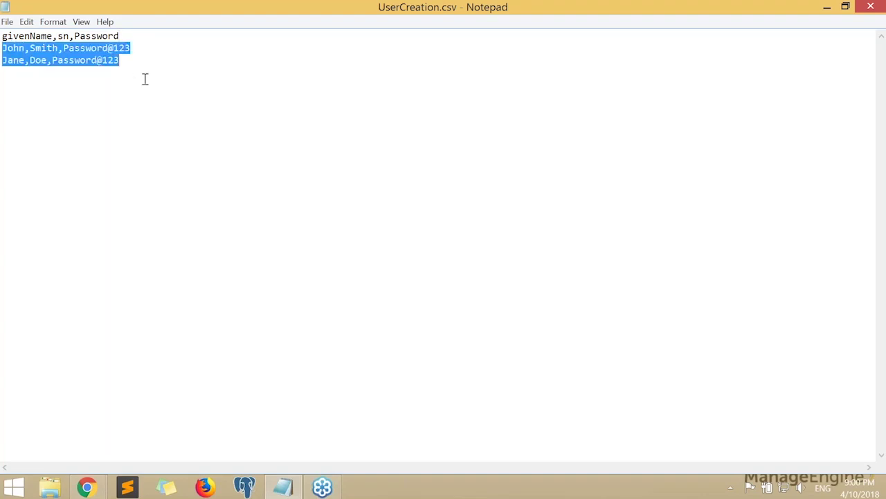
{"action": "left_click", "coordinate": [21, 48]}
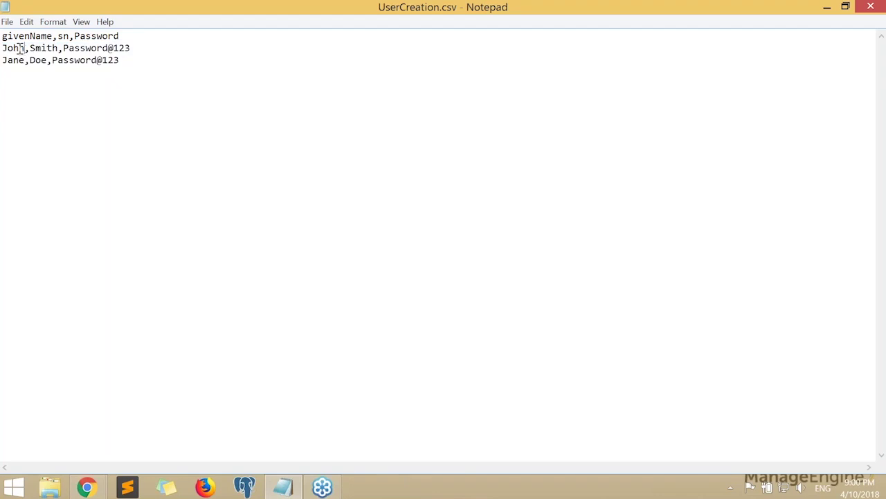
{"action": "left_click_drag", "start_coordinate": [14, 48], "coordinate": [3, 48]}
{"action": "left_click_drag", "start_coordinate": [59, 47], "coordinate": [34, 48]}
{"action": "left_click_drag", "start_coordinate": [131, 48], "coordinate": [63, 48]}
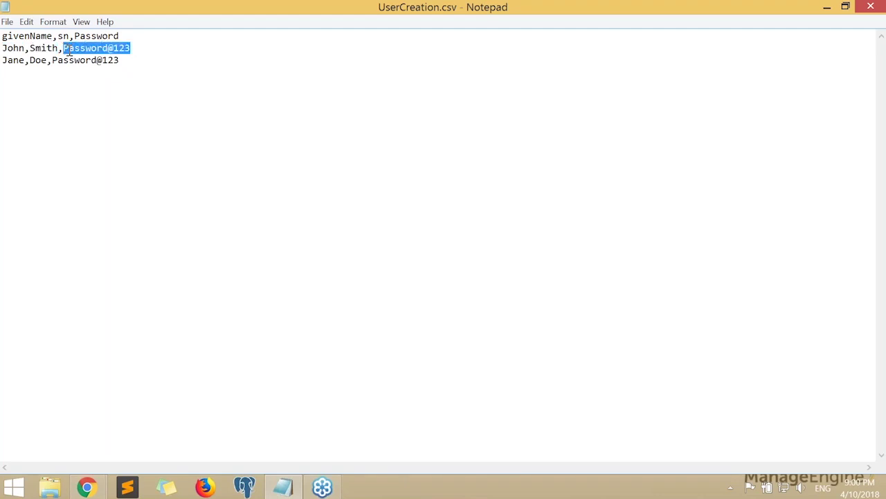
{"action": "left_click_drag", "start_coordinate": [118, 64], "coordinate": [4, 64]}
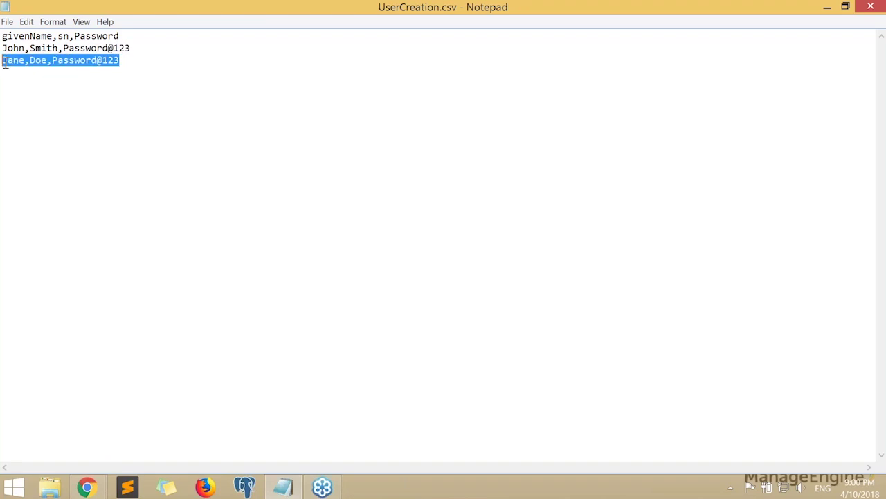
{"action": "left_click", "coordinate": [166, 48]}
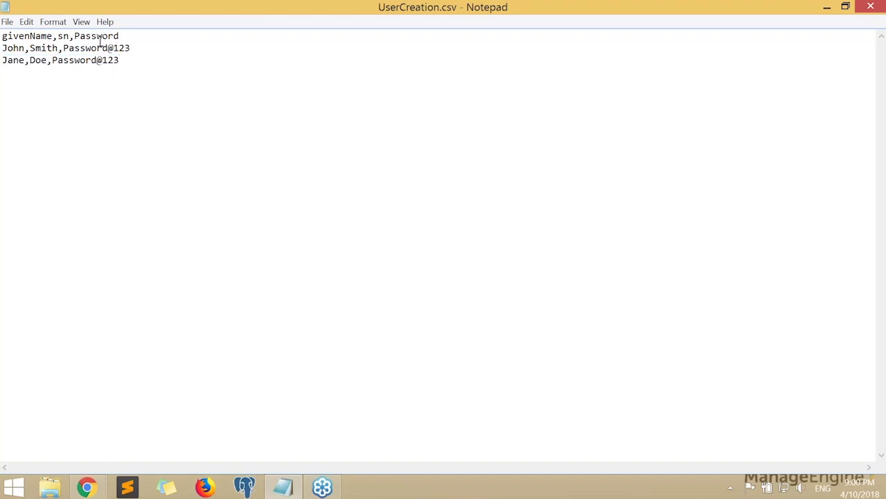
Check the givenName and sn headings in the header line
{"action": "double_click", "coordinate": [46, 36]}
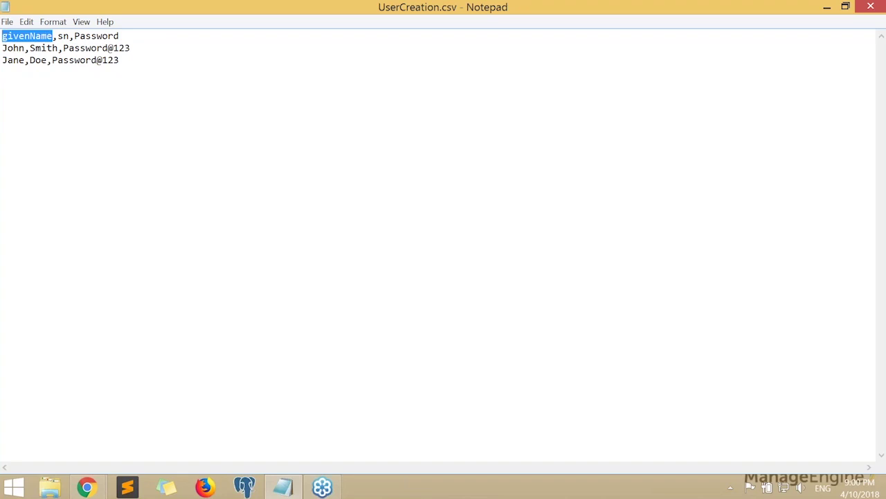
{"action": "left_click", "coordinate": [69, 34]}
{"action": "double_click", "coordinate": [70, 33]}
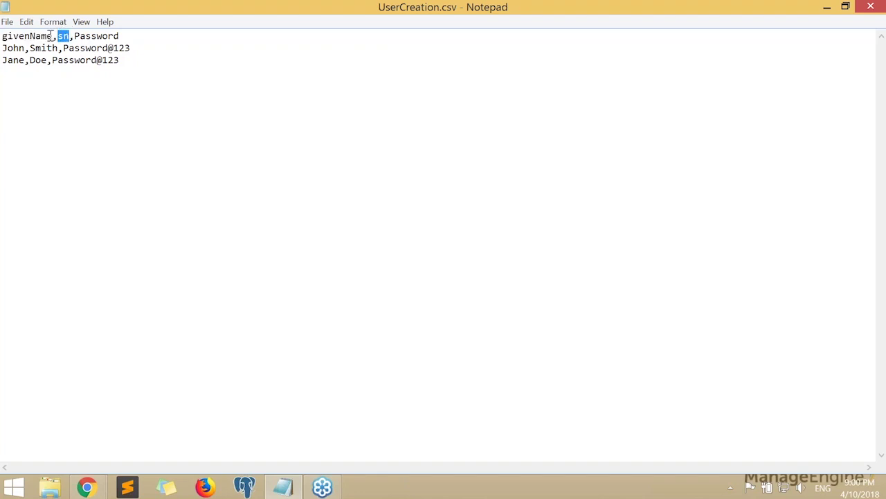
{"action": "left_click_drag", "start_coordinate": [53, 37], "coordinate": [4, 32]}
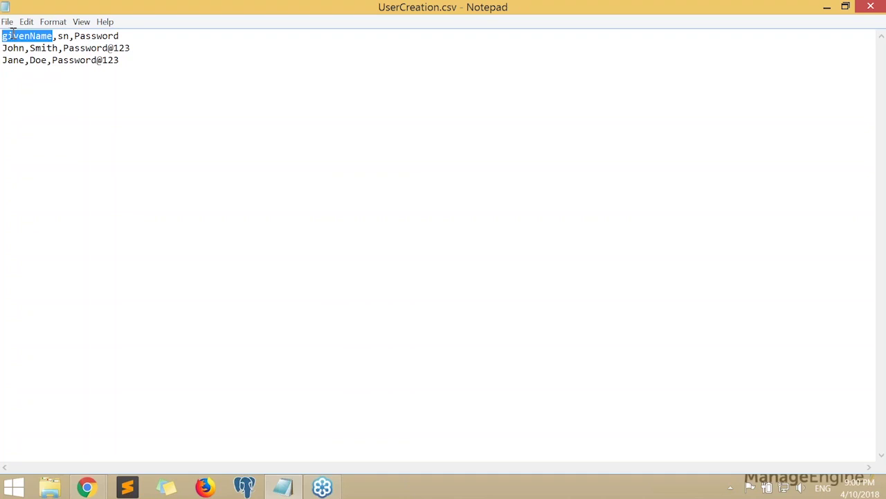
{"action": "left_click", "coordinate": [42, 41]}
{"action": "double_click", "coordinate": [61, 36]}
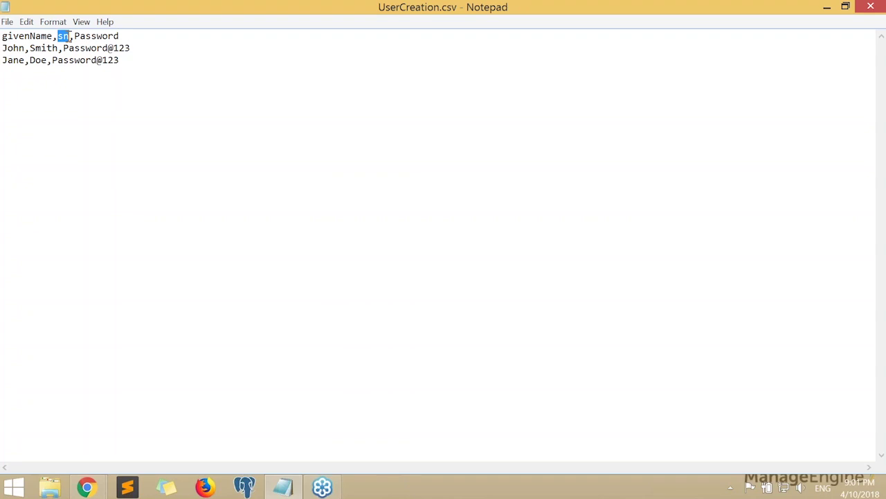
{"action": "left_click", "coordinate": [64, 36]}
{"action": "double_click", "coordinate": [63, 36]}
{"action": "left_click", "coordinate": [43, 48]}
Review John's row and the givenName, sn and Password headings, then return to Chrome
{"action": "triple_click", "coordinate": [44, 48]}
{"action": "left_click", "coordinate": [60, 47]}
{"action": "double_click", "coordinate": [64, 36]}
{"action": "left_click", "coordinate": [49, 48]}
{"action": "double_click", "coordinate": [64, 36]}
{"action": "double_click", "coordinate": [48, 34]}
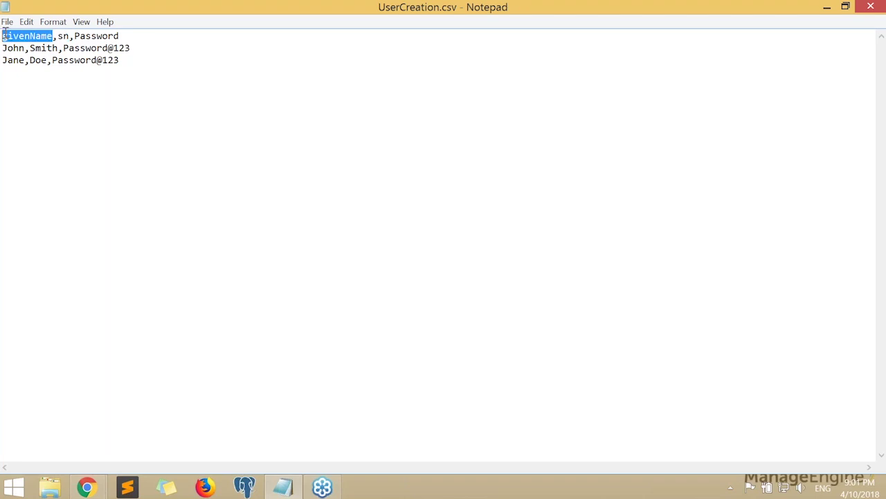
{"action": "double_click", "coordinate": [66, 36]}
{"action": "left_click_drag", "start_coordinate": [120, 36], "coordinate": [75, 38]}
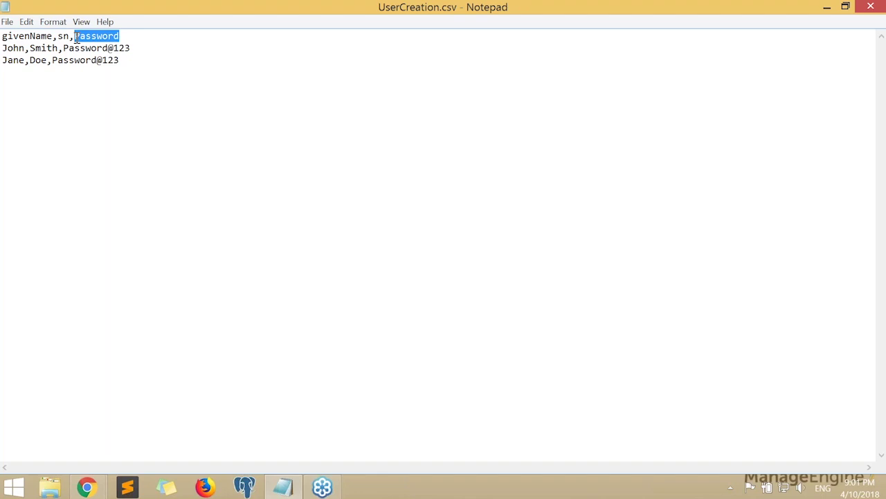
{"action": "key", "text": "alt+Tab"}
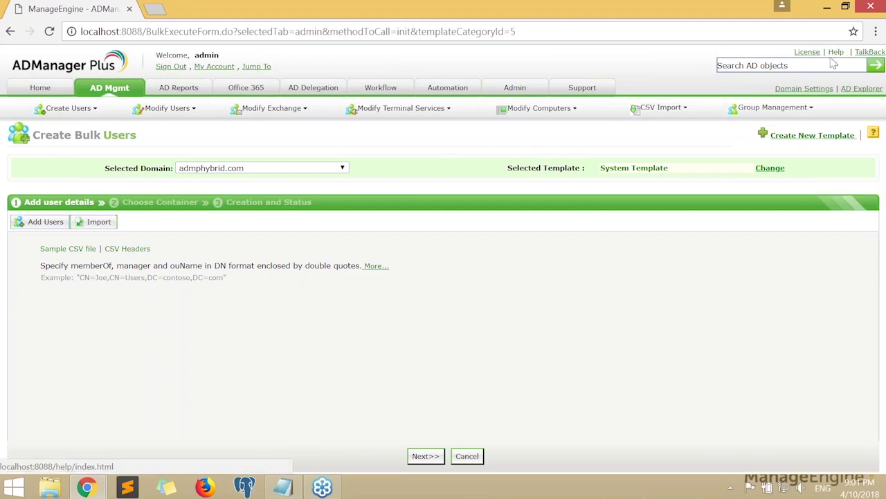
In the help docs, go to CSV Import's bulk user creation page and open the supported LDAP attributes list
{"action": "left_click", "coordinate": [834, 61]}
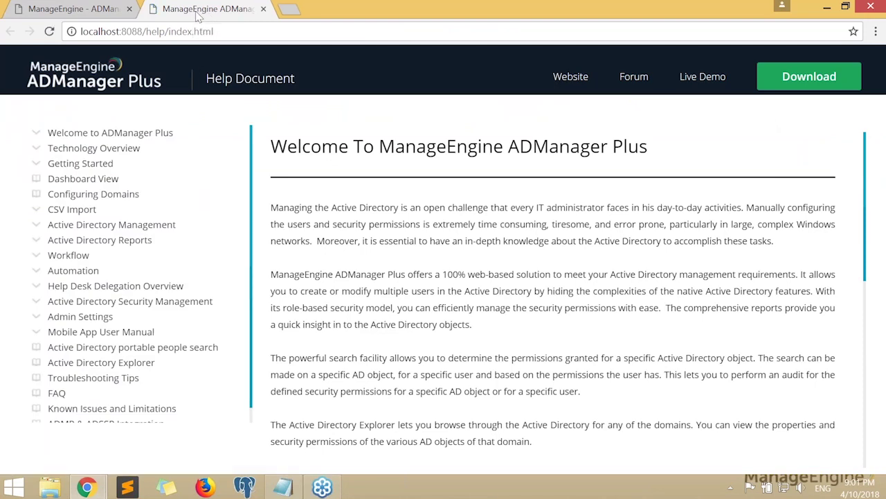
{"action": "left_click", "coordinate": [95, 8]}
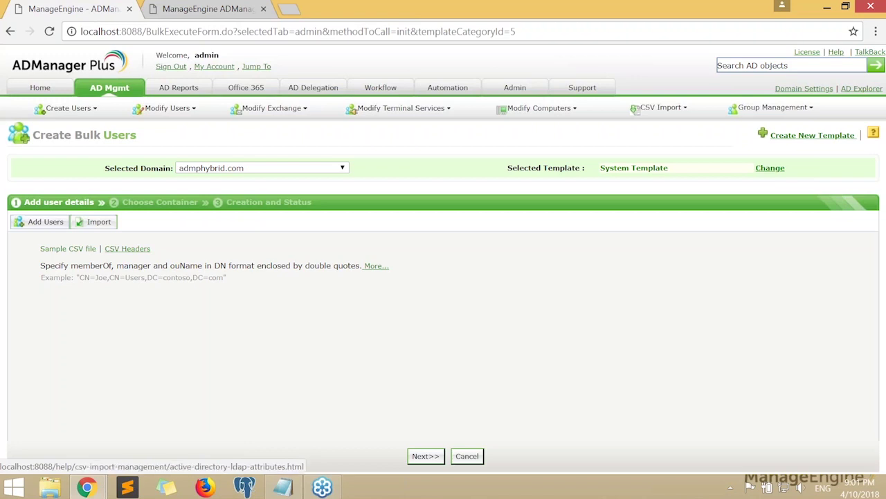
{"action": "left_click", "coordinate": [204, 5]}
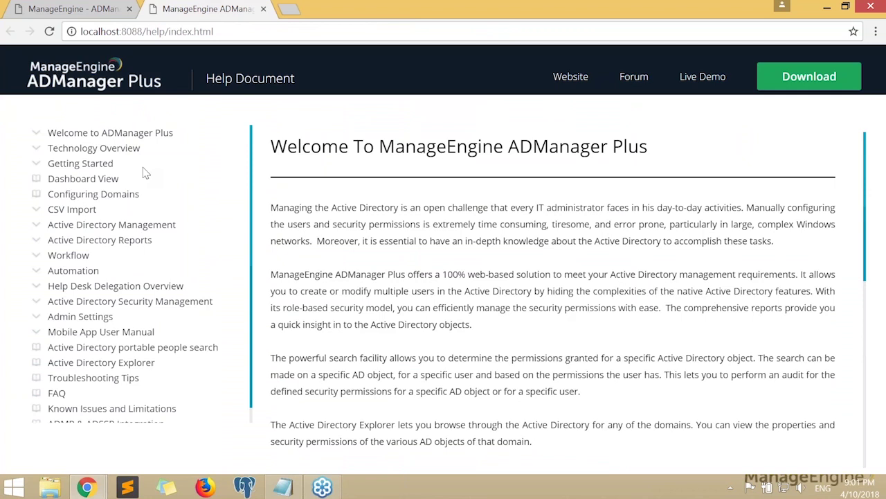
{"action": "left_click", "coordinate": [67, 214]}
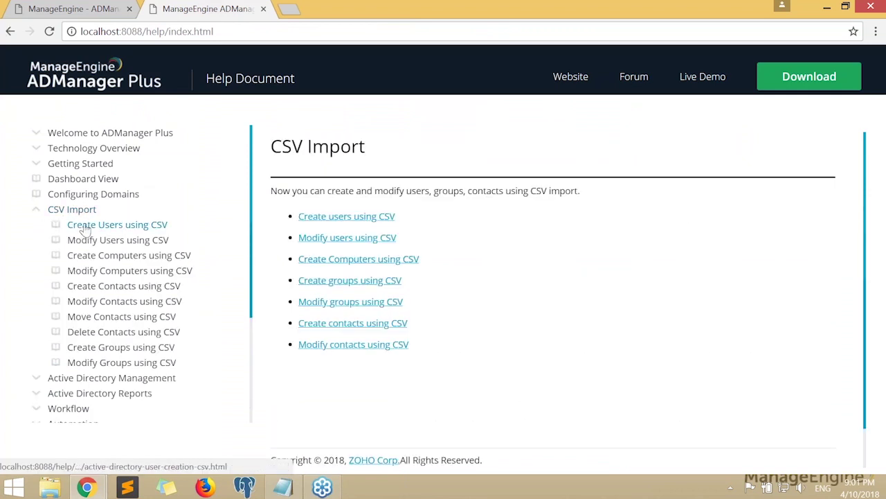
{"action": "left_click", "coordinate": [121, 228]}
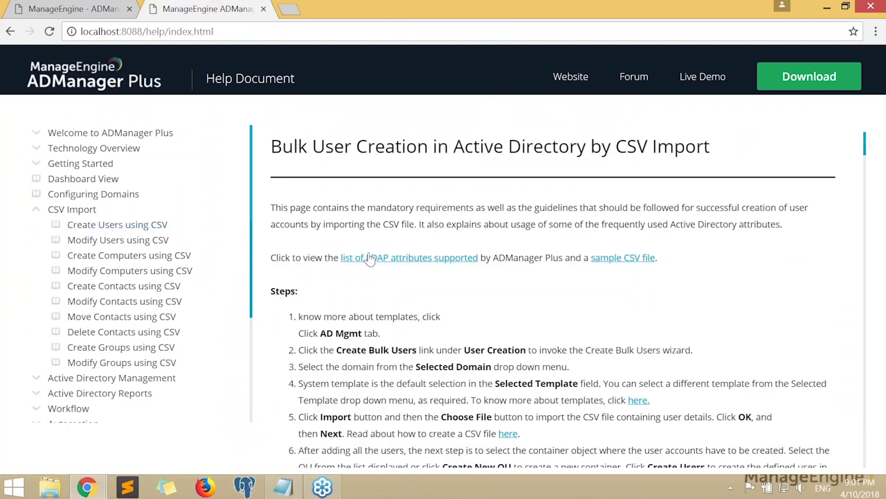
{"action": "left_click", "coordinate": [411, 263]}
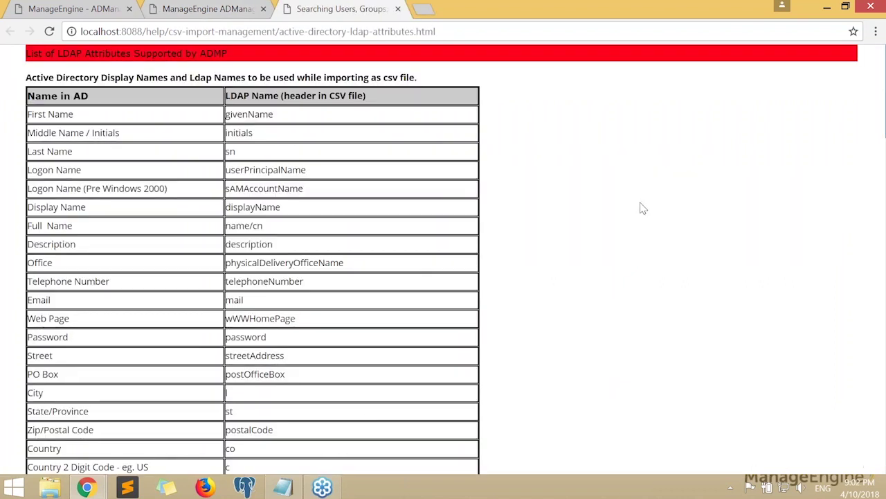
Confirm in the attributes table that First Name maps to the givenName header
{"action": "left_click_drag", "start_coordinate": [28, 111], "coordinate": [364, 155]}
{"action": "left_click", "coordinate": [388, 152]}
{"action": "left_click_drag", "start_coordinate": [274, 115], "coordinate": [208, 115]}
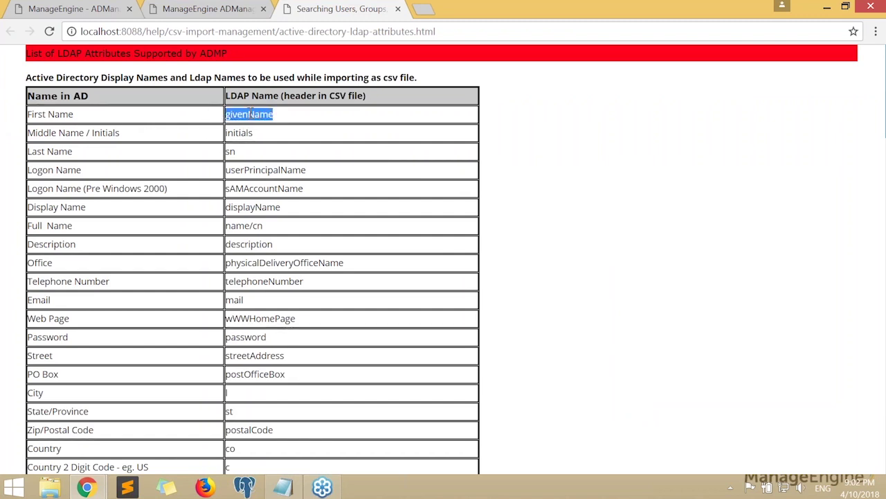
{"action": "left_click", "coordinate": [86, 115]}
{"action": "left_click_drag", "start_coordinate": [73, 115], "coordinate": [27, 115]}
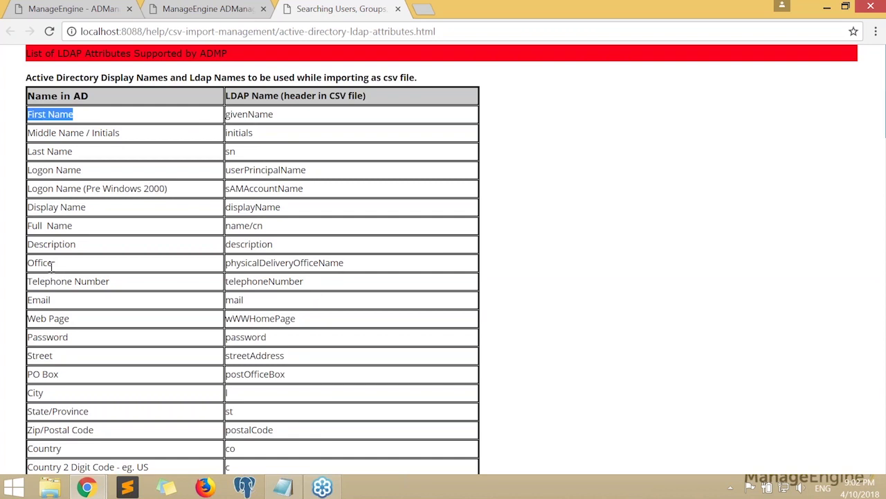
Copy physicalDeliveryOfficeName from the Office row and switch to UserCreation.csv in Notepad
{"action": "left_click_drag", "start_coordinate": [227, 265], "coordinate": [347, 277]}
{"action": "key", "text": "ctrl+c"}
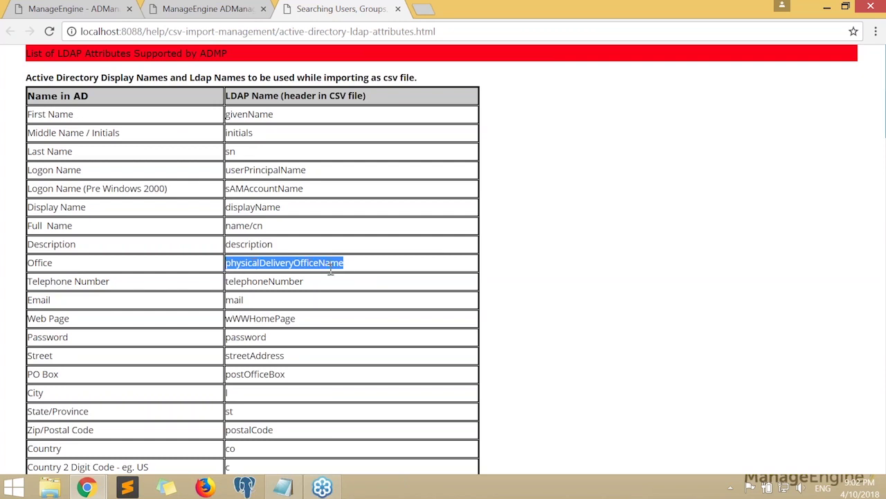
{"action": "key", "text": "alt+Tab"}
{"action": "left_click", "coordinate": [157, 42]}
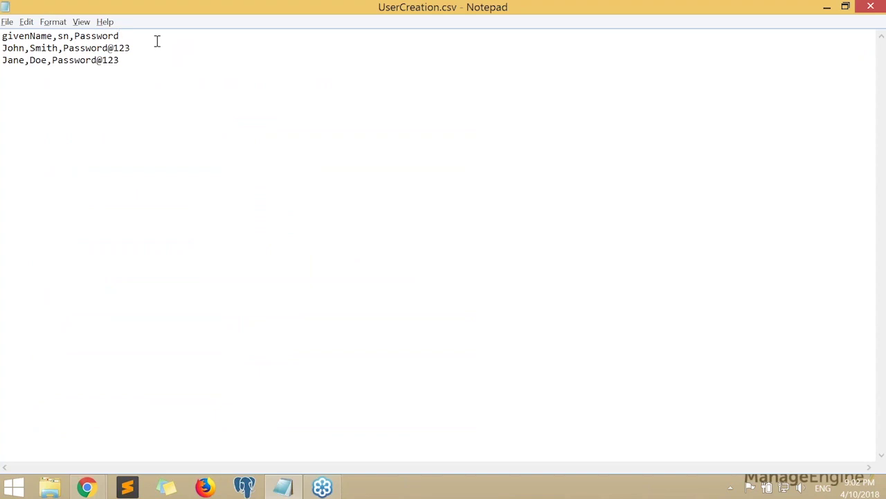
Append ',physicalDeliveryOfficeName' to the header and Office1 and Office2 to the user rows
{"action": "type", "text": ","}
{"action": "key", "text": "ctrl+v"}
{"action": "type", "text": ",Office 1"}
{"action": "key", "text": "BackSpace"}
{"action": "key", "text": "BackSpace"}
{"action": "type", "text": "123"}
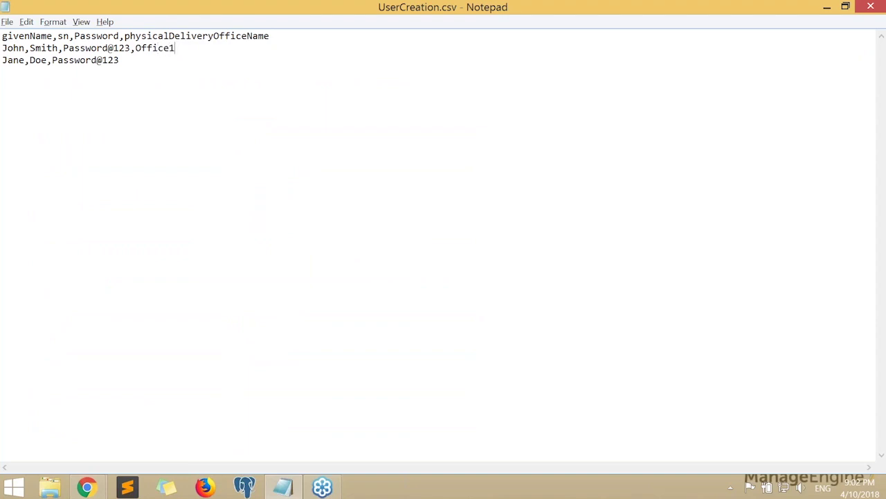
{"action": "type", "text": ",Office2"}
Compare the CSV with the attributes page, then minimize Notepad and return to Create Bulk Users
{"action": "left_click_drag", "start_coordinate": [2, 36], "coordinate": [270, 36]}
{"action": "left_click_drag", "start_coordinate": [199, 6], "coordinate": [590, 43]}
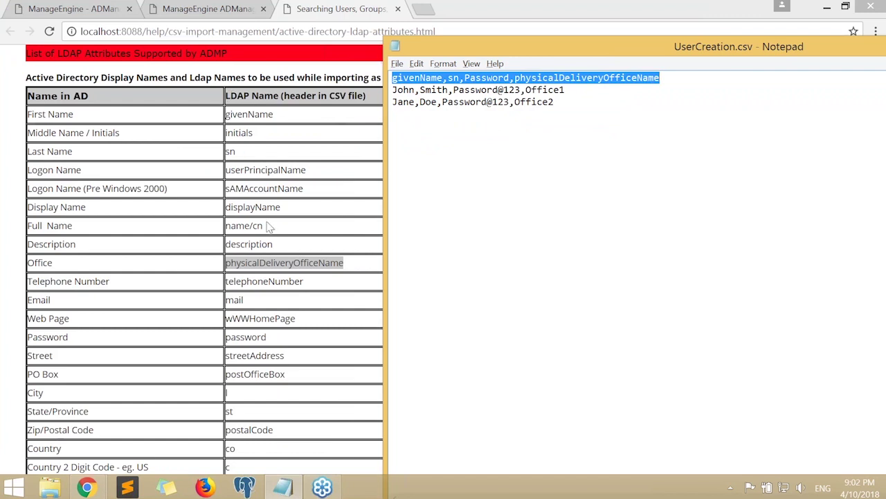
{"action": "left_click_drag", "start_coordinate": [296, 320], "coordinate": [226, 318]}
{"action": "key", "text": "alt+Tab"}
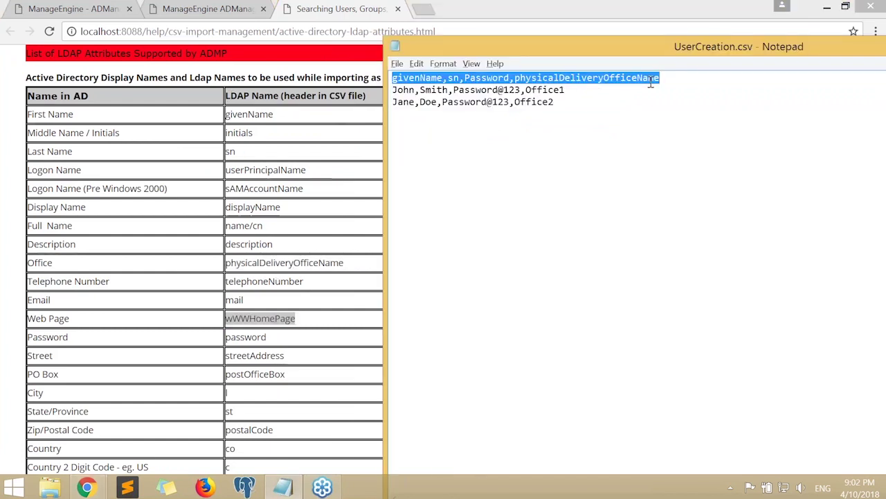
{"action": "left_click", "coordinate": [569, 88]}
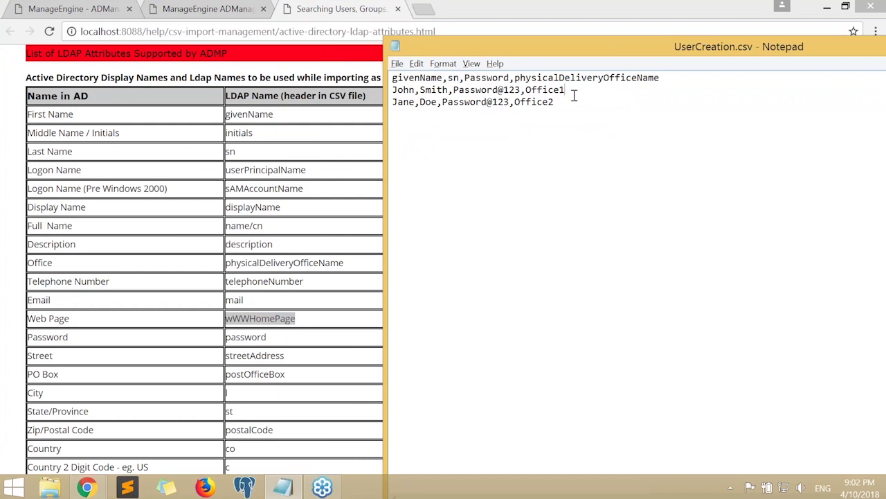
{"action": "double_click", "coordinate": [504, 47]}
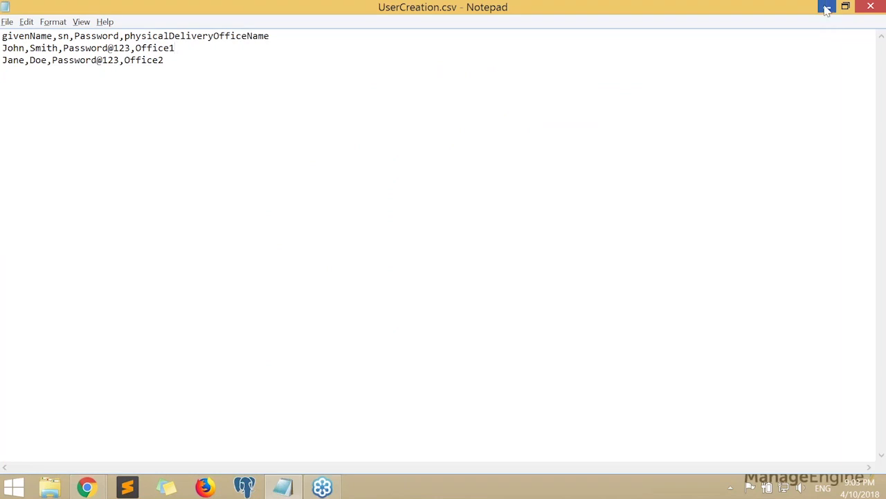
{"action": "left_click", "coordinate": [827, 10]}
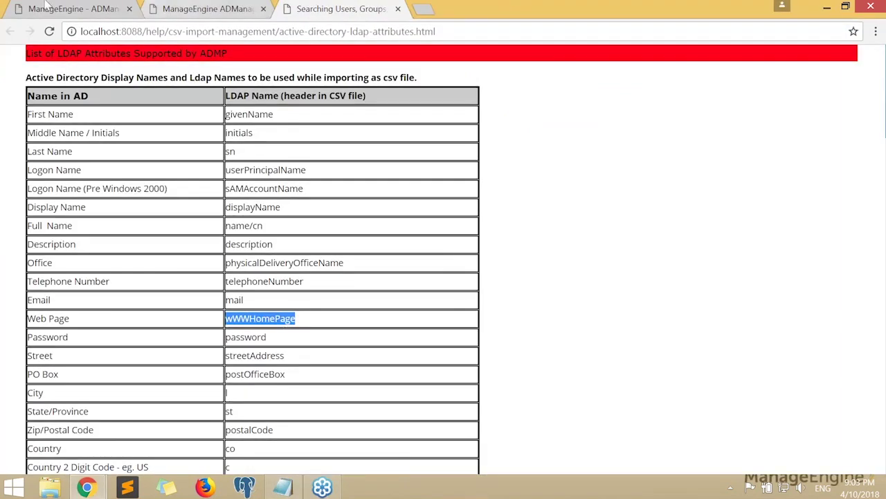
{"action": "left_click", "coordinate": [69, 8]}
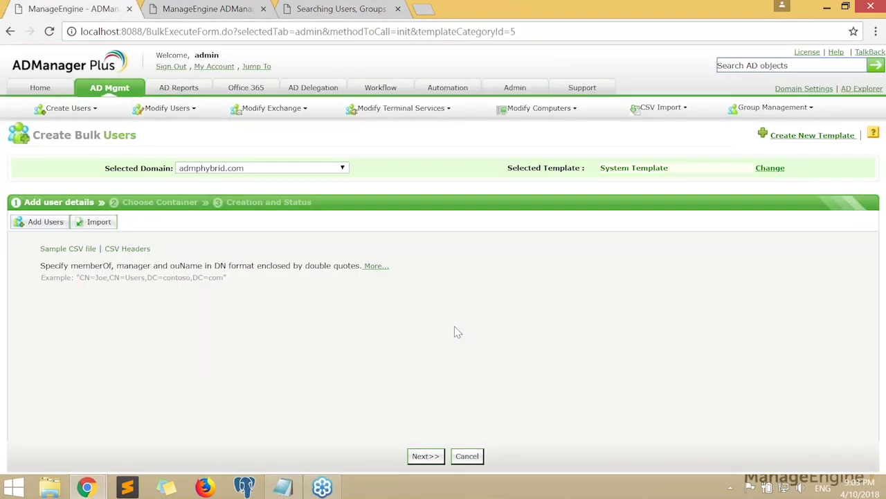
Import UserCreation.csv into Create Bulk Users through Import and Choose File, confirming with OK
{"action": "left_click", "coordinate": [98, 224]}
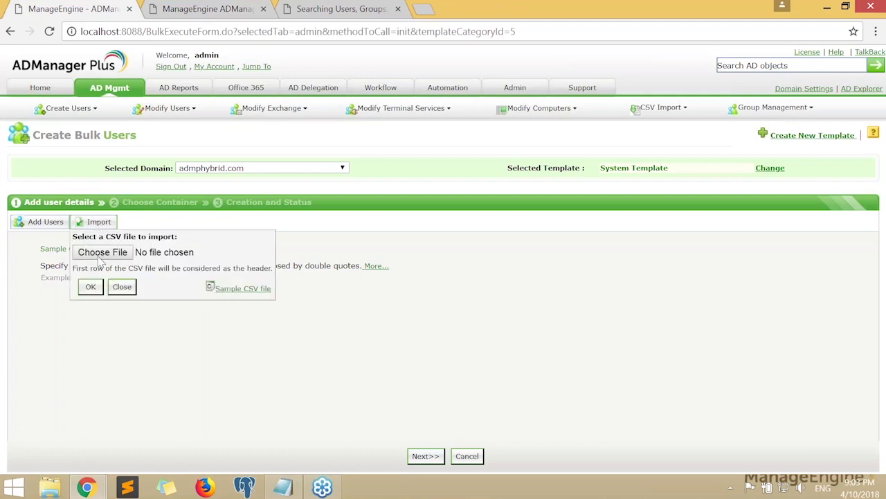
{"action": "left_click", "coordinate": [103, 252]}
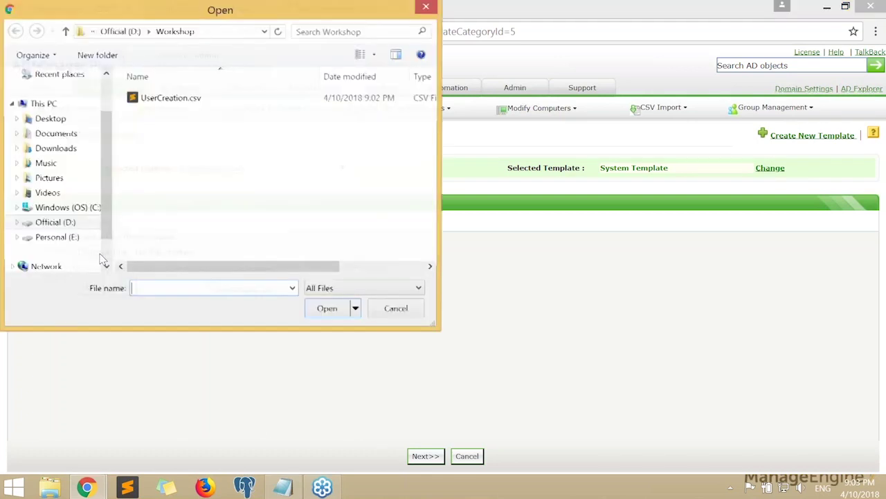
{"action": "double_click", "coordinate": [166, 97]}
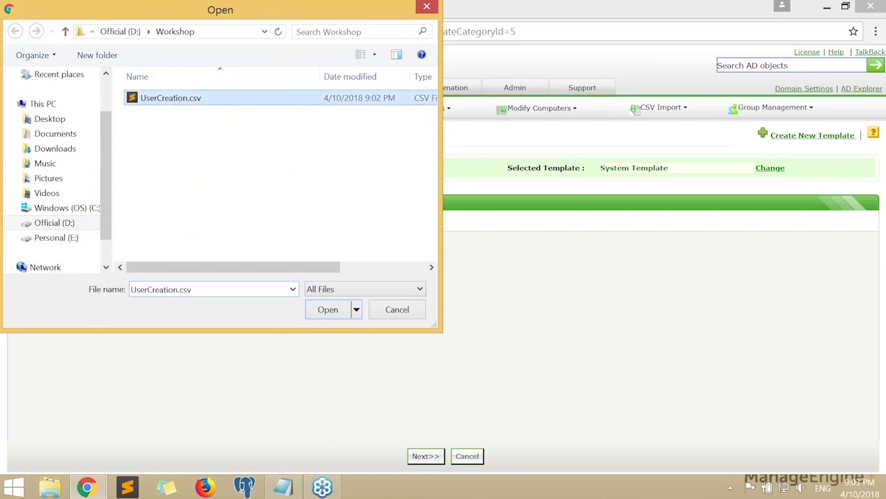
{"action": "left_click", "coordinate": [90, 316]}
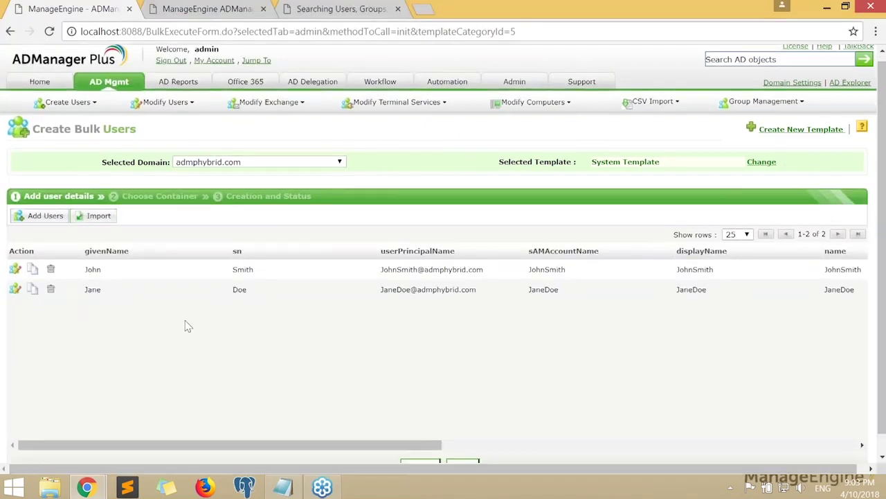
Check the physicalDeliveryOfficeName column shows Office1 and Office2 for the imported users
{"action": "scroll", "coordinate": [159, 431], "scroll_direction": "down", "scroll_amount": 1}
{"action": "left_click_drag", "start_coordinate": [159, 431], "coordinate": [103, 437]}
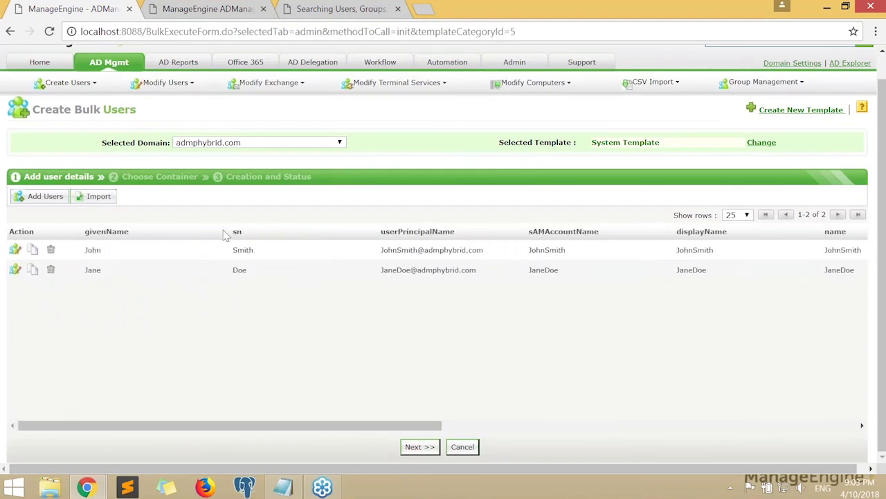
{"action": "left_click_drag", "start_coordinate": [382, 429], "coordinate": [833, 436]}
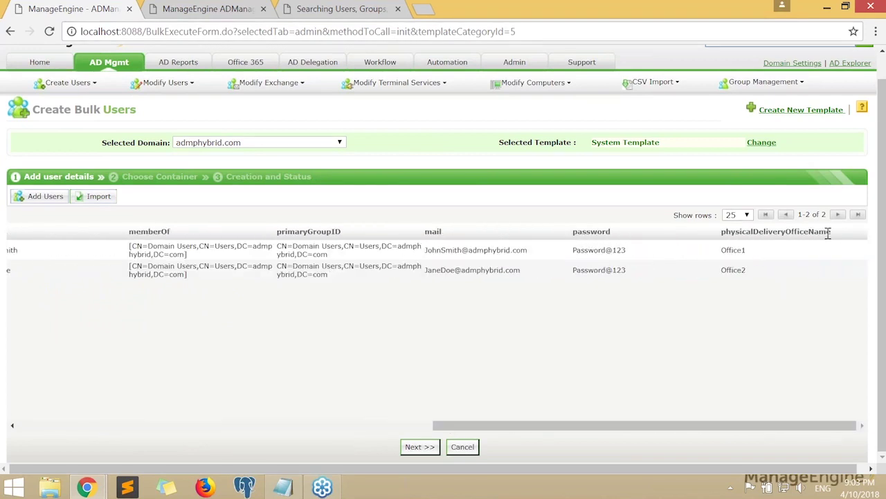
{"action": "left_click_drag", "start_coordinate": [827, 234], "coordinate": [722, 232]}
{"action": "left_click_drag", "start_coordinate": [758, 286], "coordinate": [724, 254]}
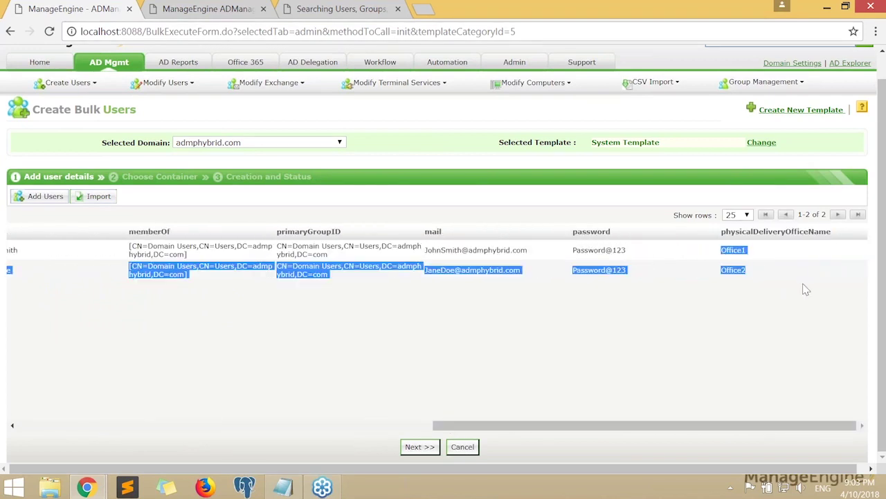
{"action": "left_click", "coordinate": [748, 277]}
{"action": "double_click", "coordinate": [740, 272]}
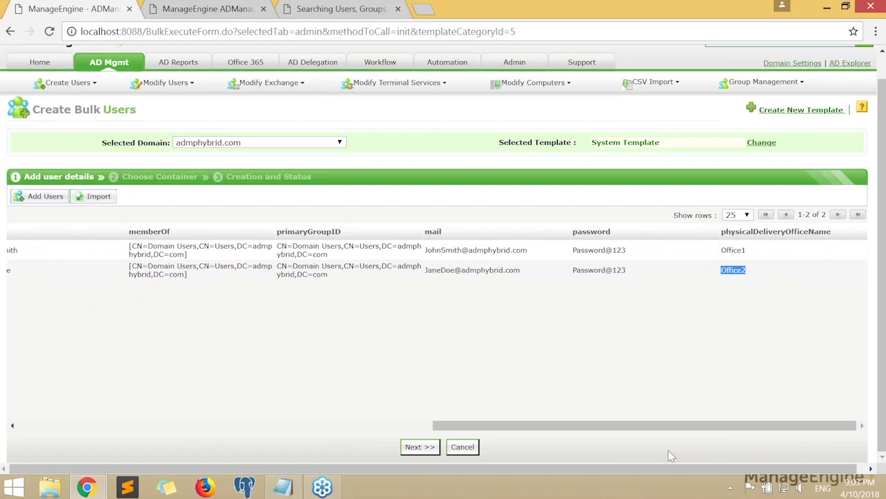
Review the auto-filled userPrincipalName, sAMAccountName, displayName and memberOf columns
{"action": "left_click_drag", "start_coordinate": [683, 426], "coordinate": [263, 425]}
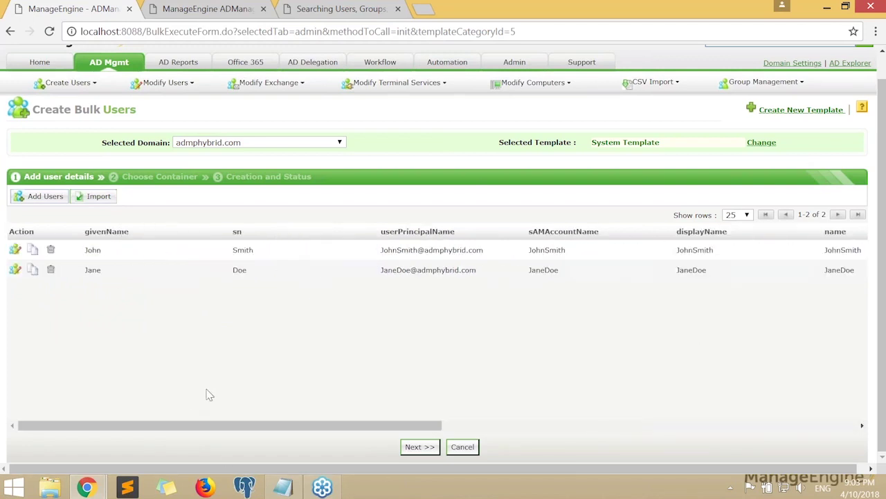
{"action": "left_click_drag", "start_coordinate": [454, 234], "coordinate": [382, 237]}
{"action": "left_click_drag", "start_coordinate": [600, 234], "coordinate": [528, 234]}
{"action": "left_click_drag", "start_coordinate": [728, 236], "coordinate": [679, 241]}
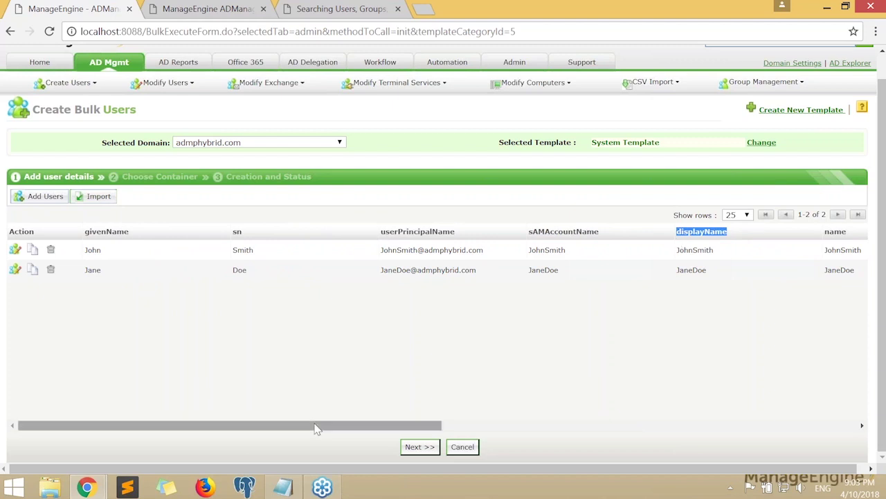
{"action": "scroll", "coordinate": [421, 425], "scroll_direction": "right", "scroll_amount": 4}
{"action": "left_click_drag", "start_coordinate": [696, 232], "coordinate": [656, 235]}
{"action": "left_click_drag", "start_coordinate": [563, 426], "coordinate": [389, 430]}
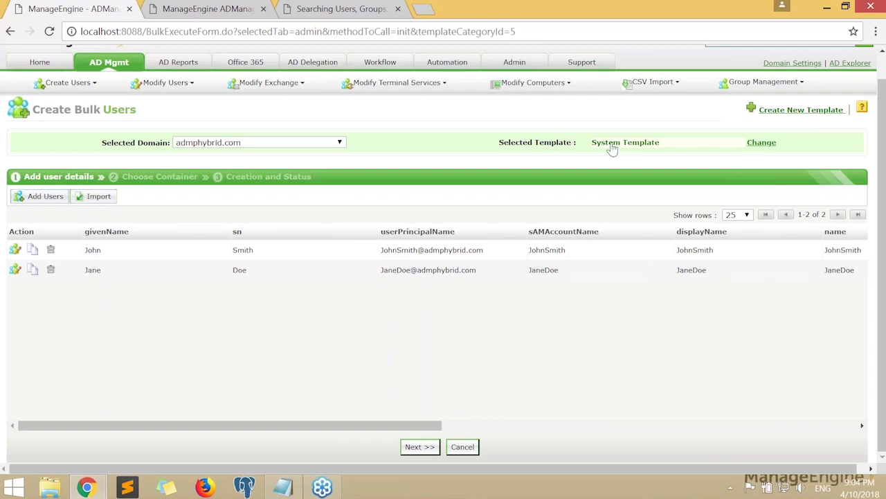
Open the User Creation Templates list from the AD Mgmt User Management page
{"action": "scroll", "coordinate": [408, 151], "scroll_direction": "up", "scroll_amount": 1}
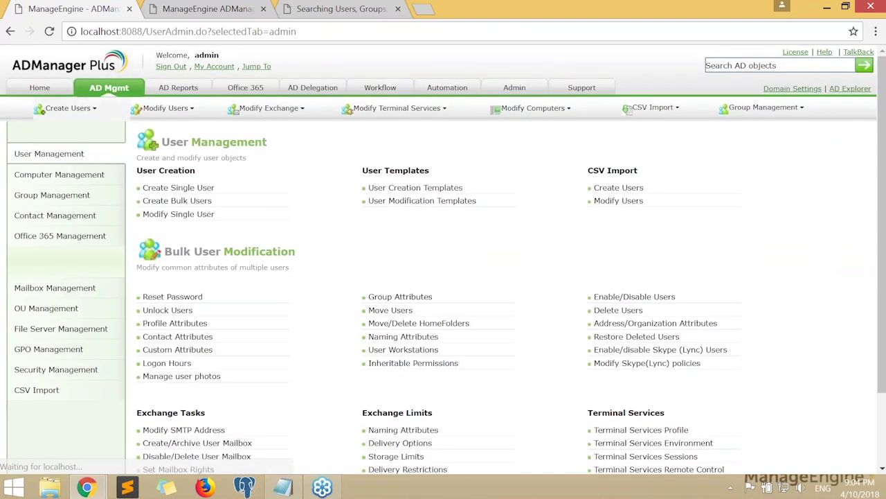
{"action": "left_click_drag", "start_coordinate": [367, 182], "coordinate": [430, 171]}
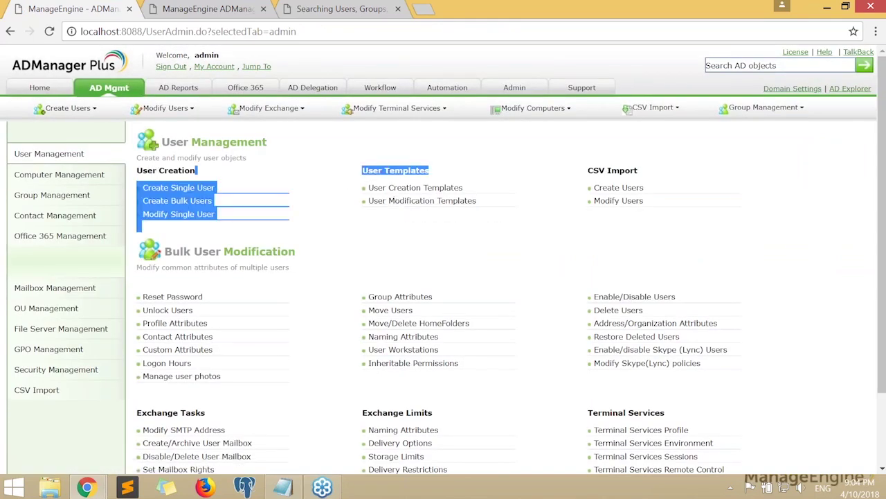
{"action": "left_click", "coordinate": [377, 171]}
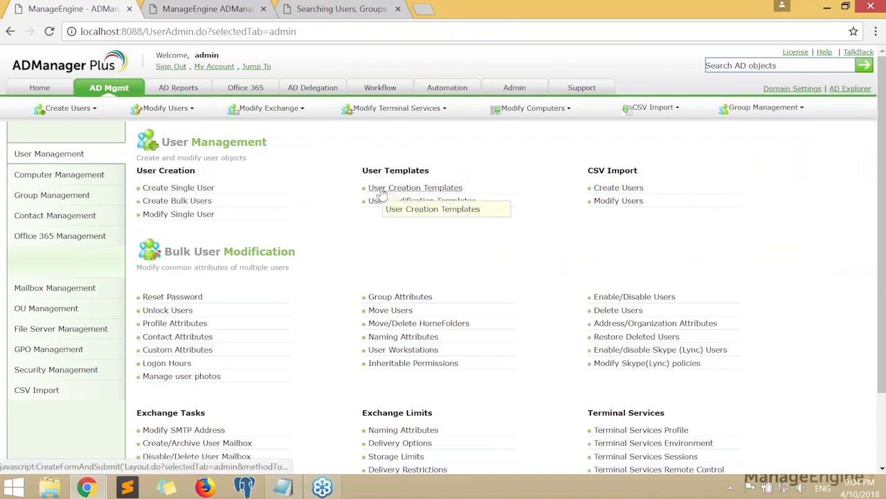
{"action": "left_click", "coordinate": [381, 188]}
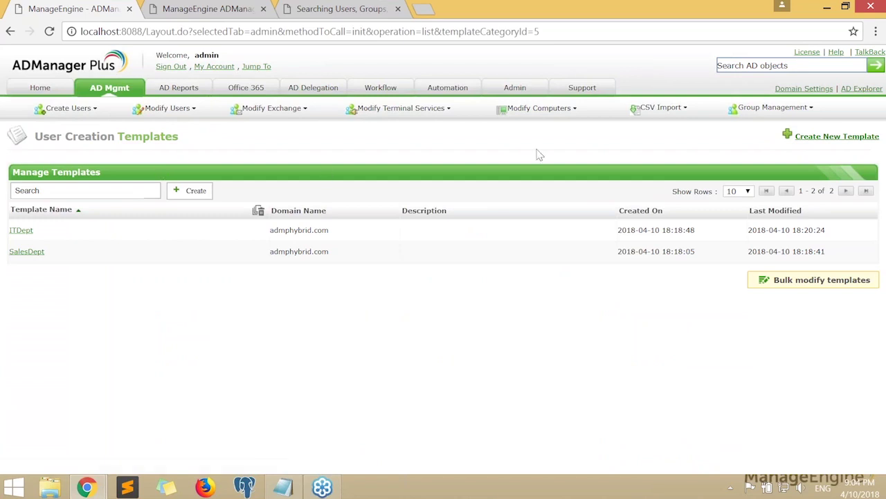
Start a new user creation template and review its General fields and pre-Windows 2000 logon choices
{"action": "left_click", "coordinate": [836, 139]}
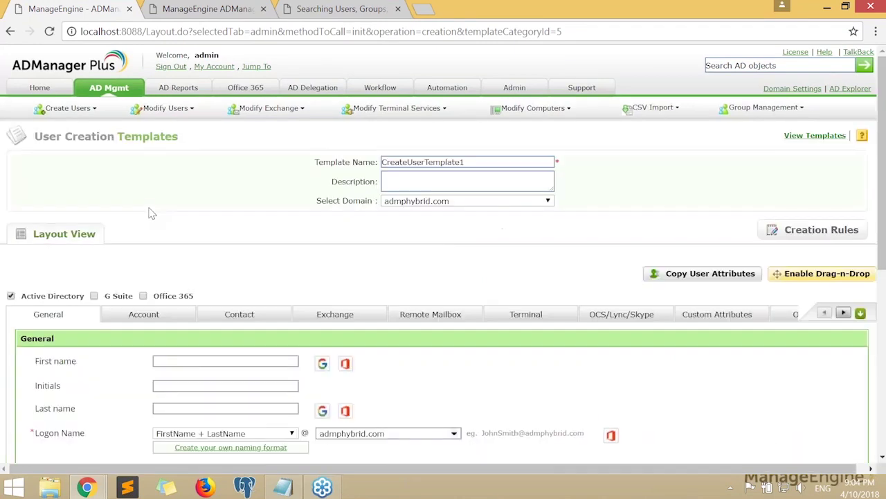
{"action": "scroll", "coordinate": [208, 267], "scroll_direction": "down", "scroll_amount": 1}
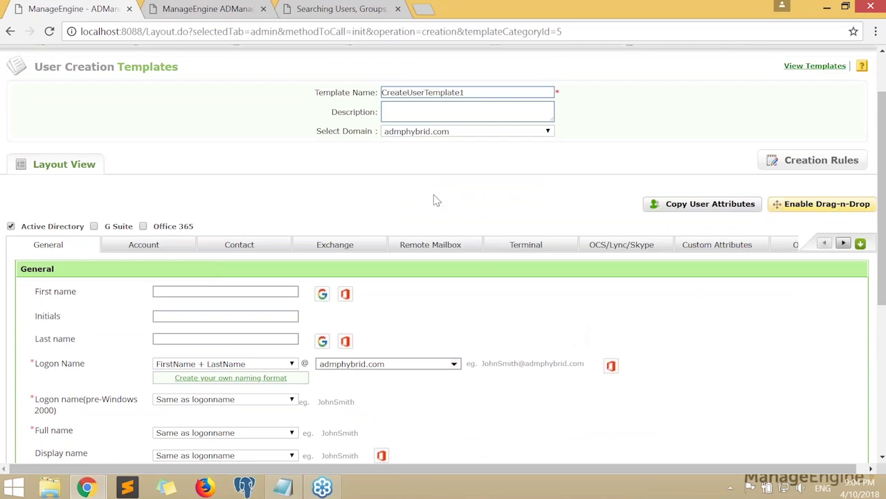
{"action": "scroll", "coordinate": [513, 211], "scroll_direction": "down", "scroll_amount": 2}
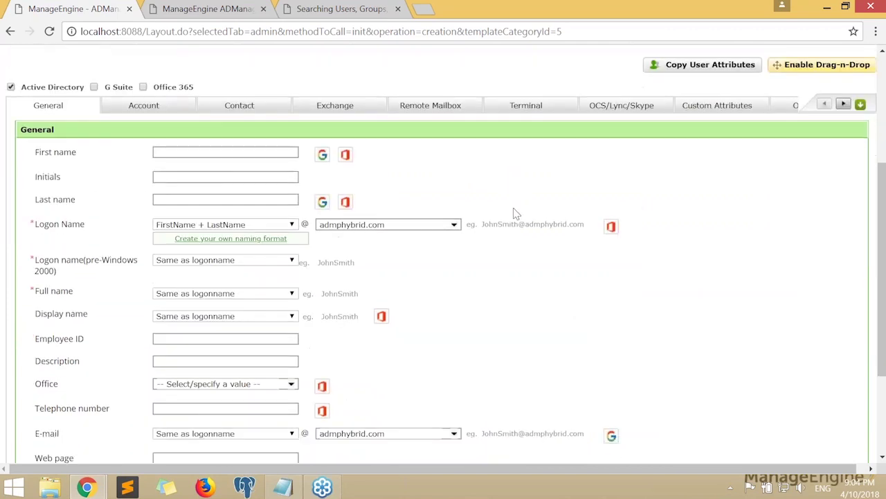
{"action": "scroll", "coordinate": [513, 211], "scroll_direction": "up", "scroll_amount": 2}
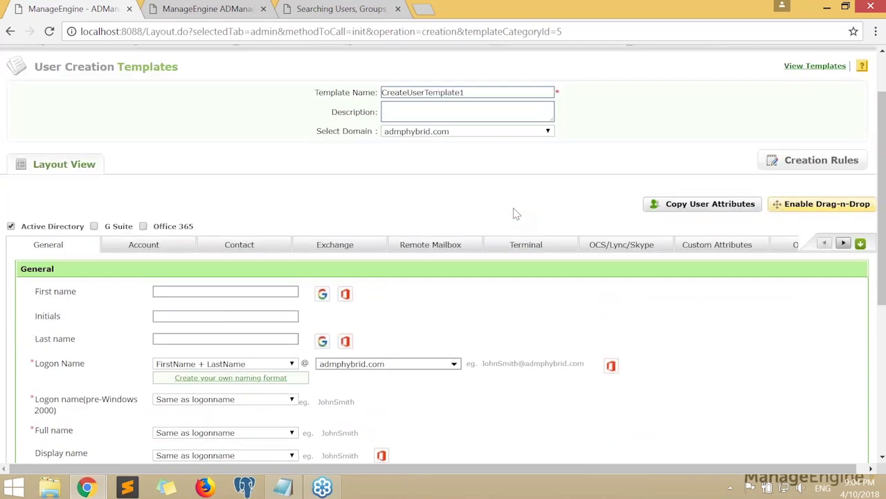
{"action": "scroll", "coordinate": [513, 221], "scroll_direction": "down", "scroll_amount": 1}
{"action": "scroll", "coordinate": [79, 228], "scroll_direction": "down", "scroll_amount": 1}
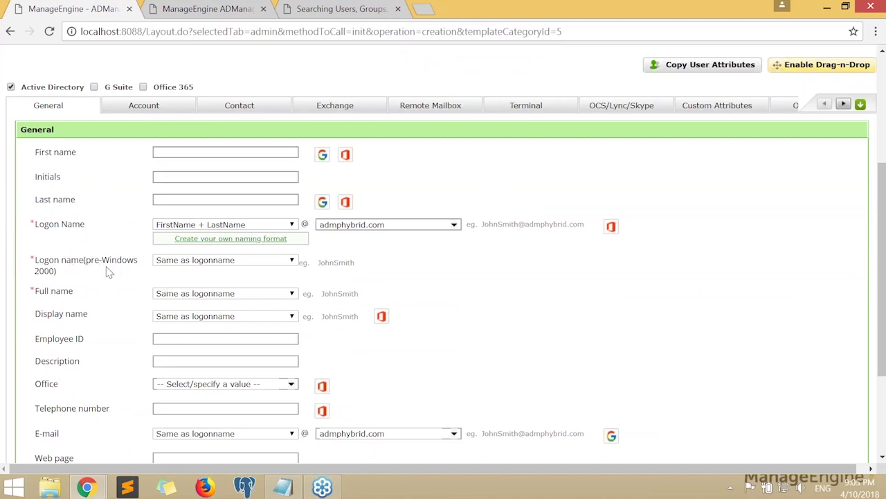
{"action": "left_click", "coordinate": [198, 263]}
{"action": "left_click", "coordinate": [277, 262]}
Review the Logon Name, full name and display name rows and the available logon name formats
{"action": "scroll", "coordinate": [447, 283], "scroll_direction": "down", "scroll_amount": 1}
{"action": "scroll", "coordinate": [447, 284], "scroll_direction": "down", "scroll_amount": 1}
{"action": "scroll", "coordinate": [447, 284], "scroll_direction": "up", "scroll_amount": 4}
{"action": "scroll", "coordinate": [447, 284], "scroll_direction": "down", "scroll_amount": 3}
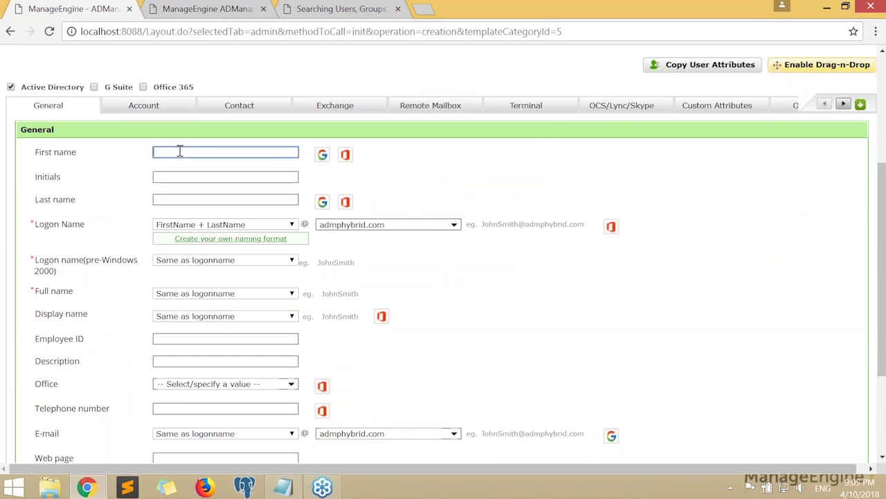
{"action": "left_click_drag", "start_coordinate": [36, 224], "coordinate": [79, 224]}
{"action": "left_click_drag", "start_coordinate": [36, 261], "coordinate": [53, 328]}
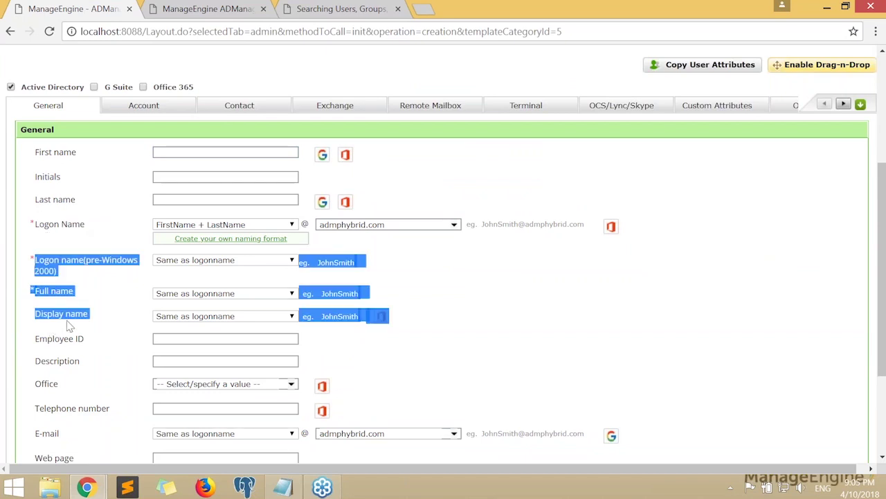
{"action": "left_click", "coordinate": [477, 313]}
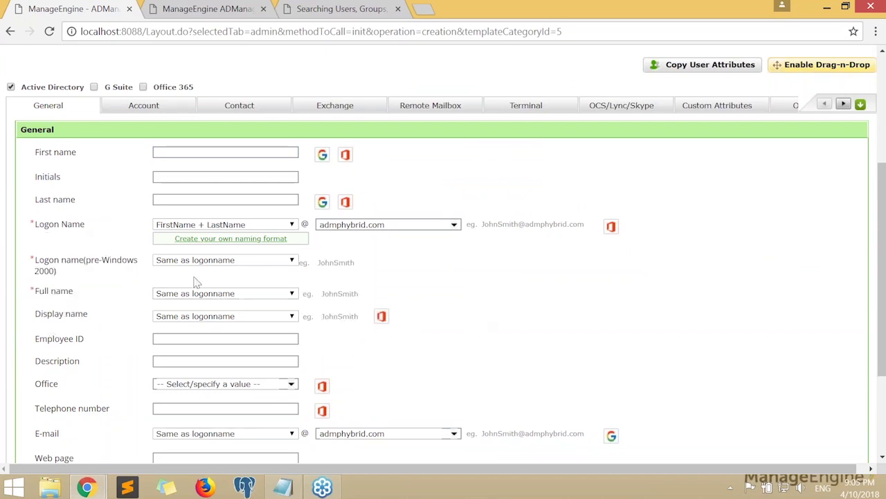
{"action": "left_click", "coordinate": [197, 227]}
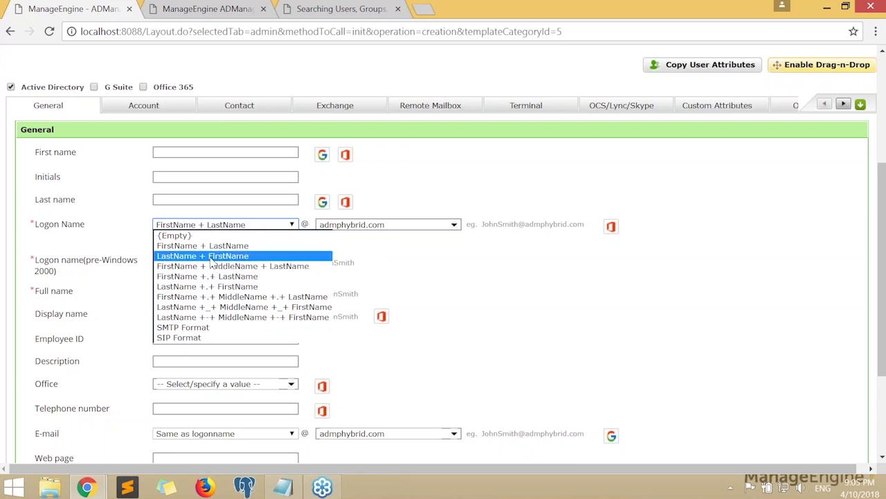
Try the LastName +.+ FirstName logon name format and check the resulting example address
{"action": "left_click", "coordinate": [210, 246]}
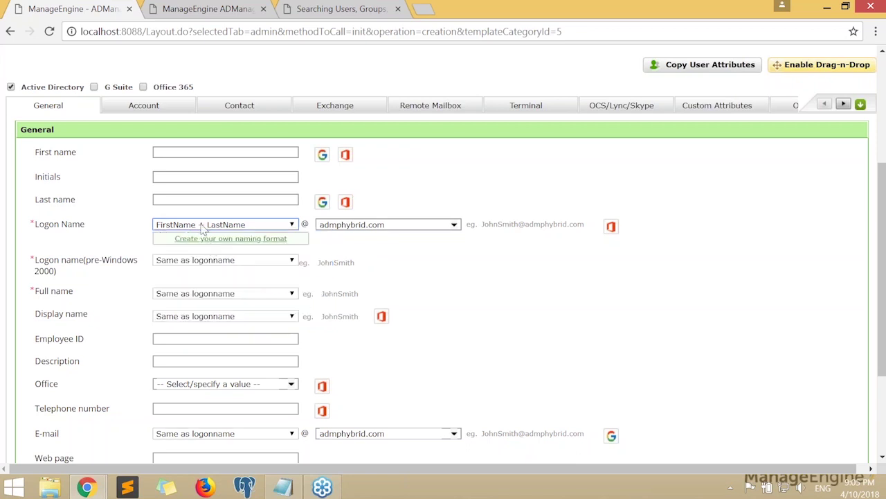
{"action": "left_click", "coordinate": [194, 231]}
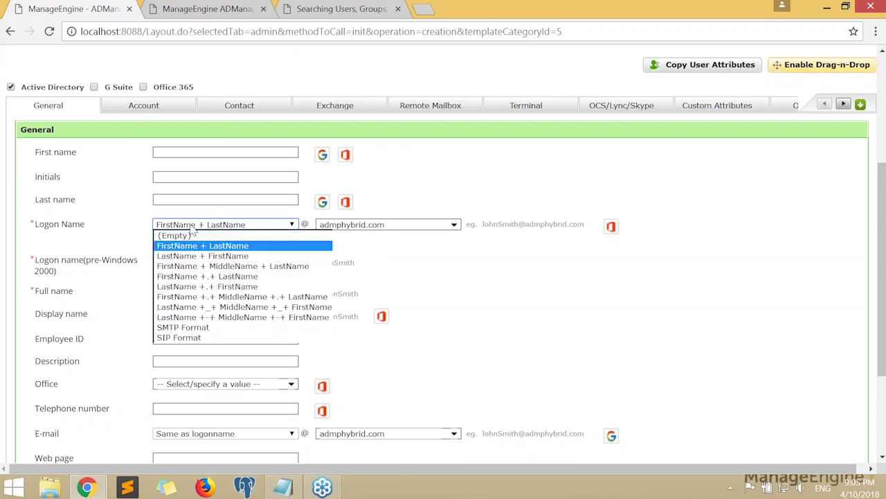
{"action": "left_click", "coordinate": [205, 286]}
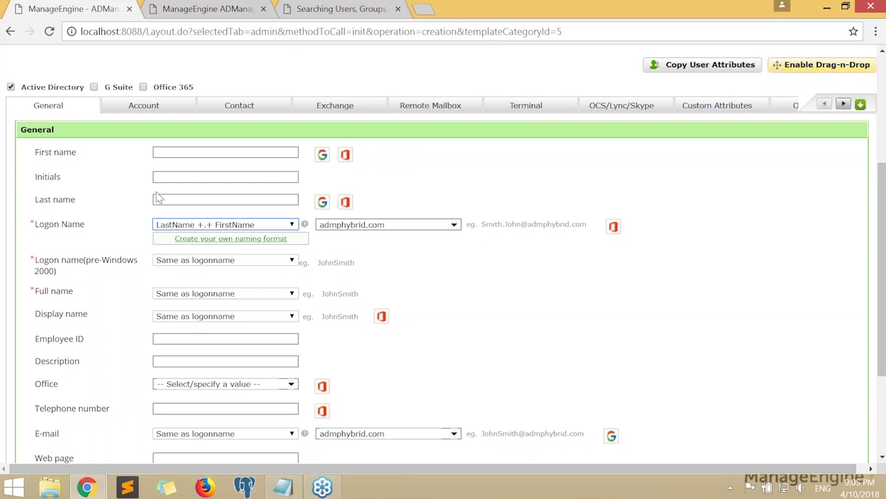
{"action": "left_click", "coordinate": [207, 152]}
{"action": "left_click", "coordinate": [207, 199]}
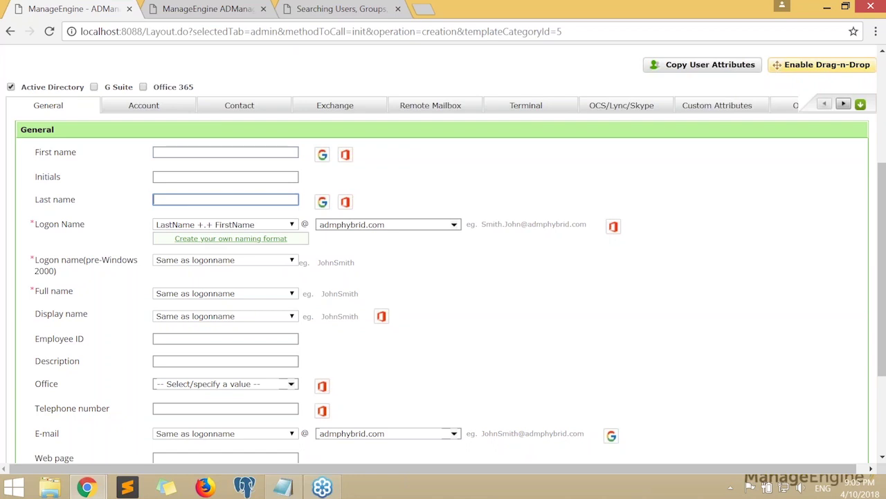
{"action": "left_click", "coordinate": [201, 224]}
{"action": "left_click", "coordinate": [201, 226]}
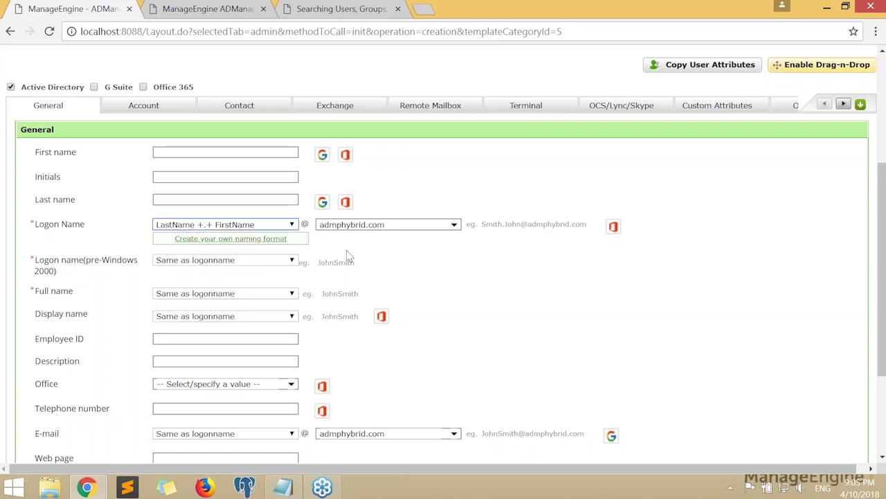
{"action": "left_click_drag", "start_coordinate": [482, 225], "coordinate": [581, 229]}
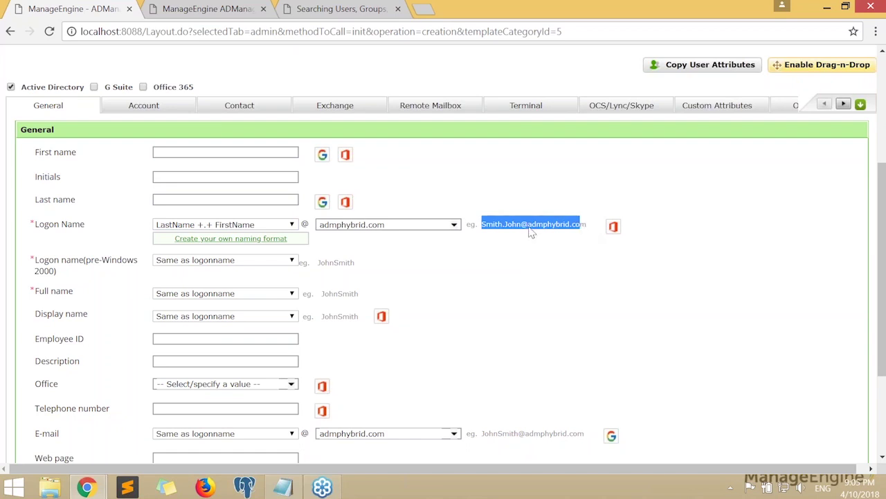
{"action": "left_click", "coordinate": [594, 253]}
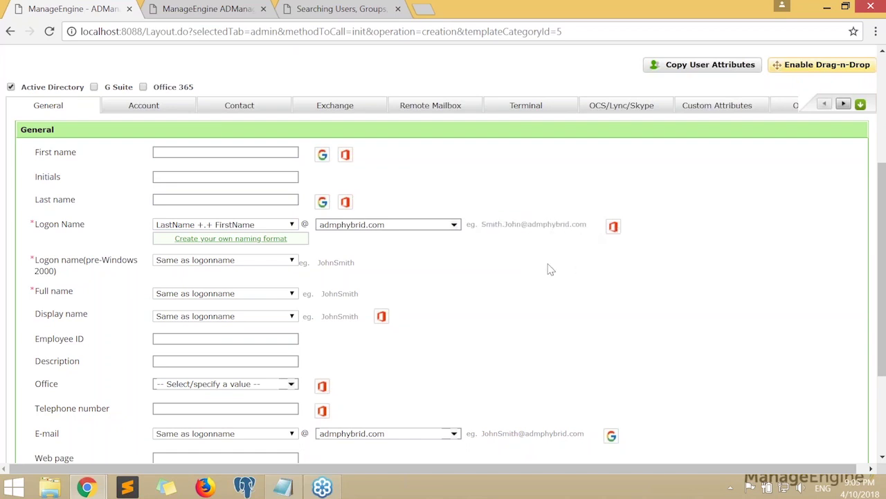
Switch the logon name format to FirstName +.+ MiddleName +.+ LastName, giving John.K.Smith
{"action": "left_click", "coordinate": [170, 229]}
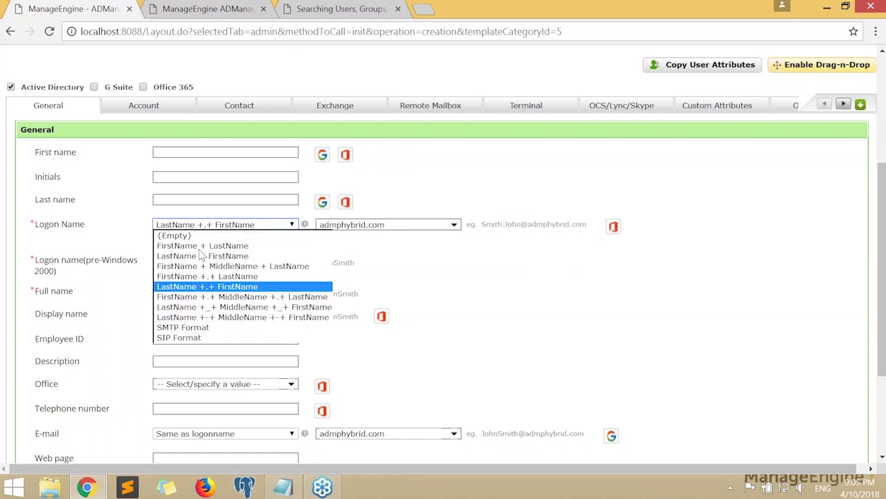
{"action": "left_click", "coordinate": [203, 298]}
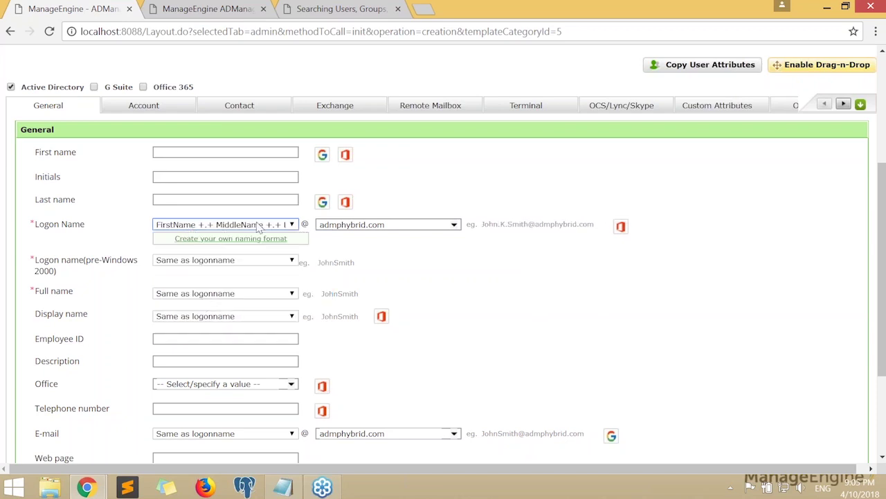
{"action": "left_click_drag", "start_coordinate": [484, 231], "coordinate": [590, 227]}
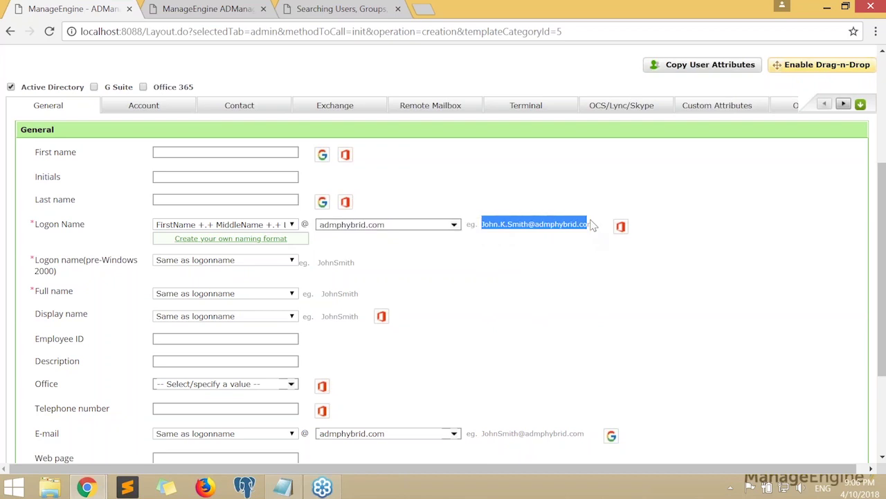
{"action": "left_click", "coordinate": [489, 232]}
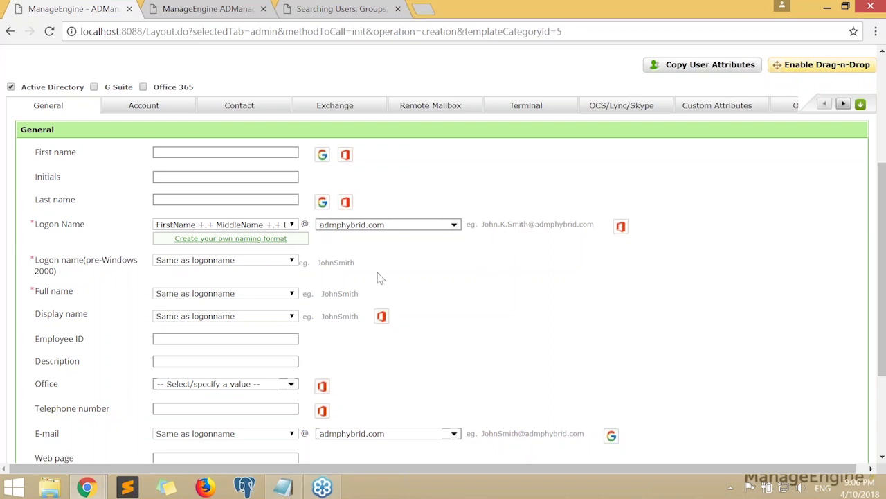
{"action": "left_click", "coordinate": [270, 224]}
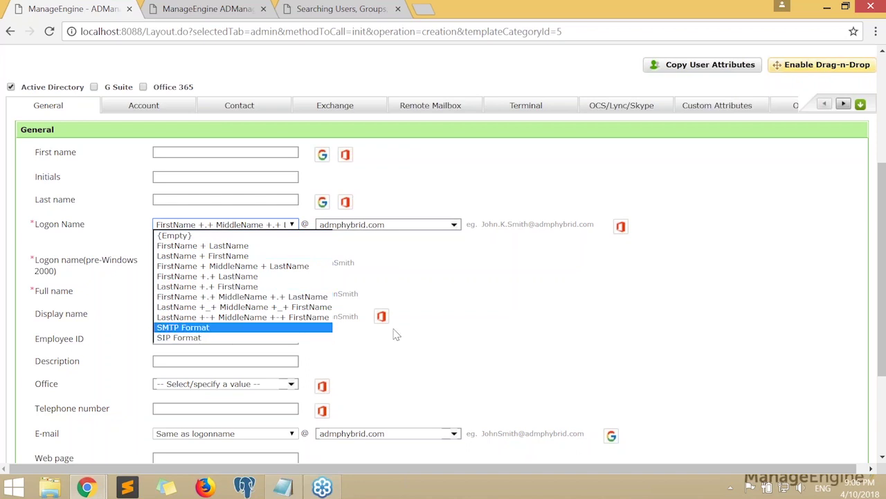
{"action": "left_click", "coordinate": [458, 309]}
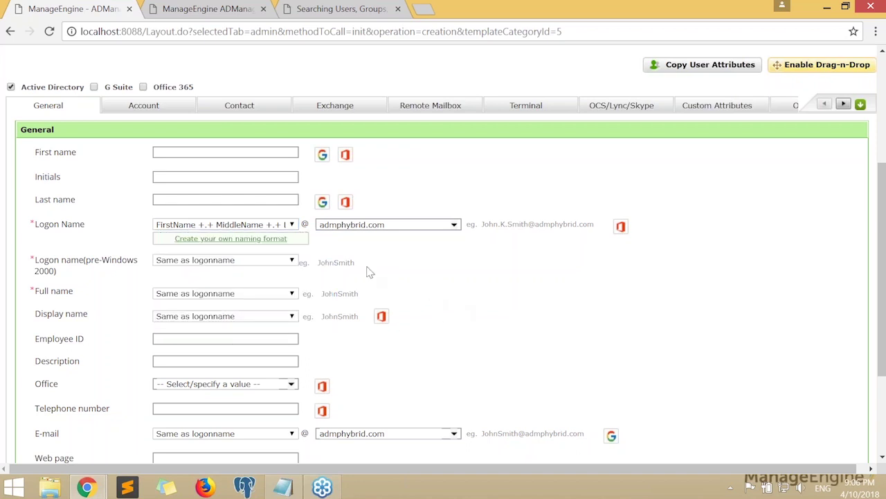
{"action": "left_click", "coordinate": [277, 226]}
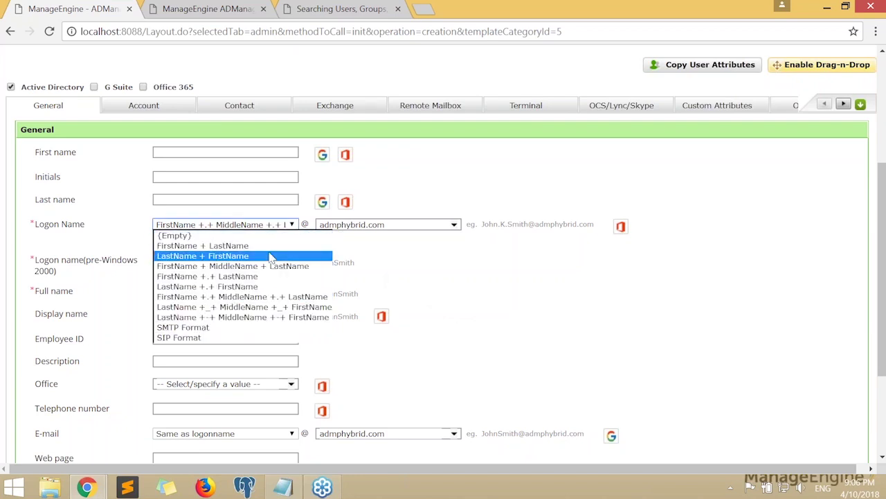
{"action": "left_click", "coordinate": [441, 263]}
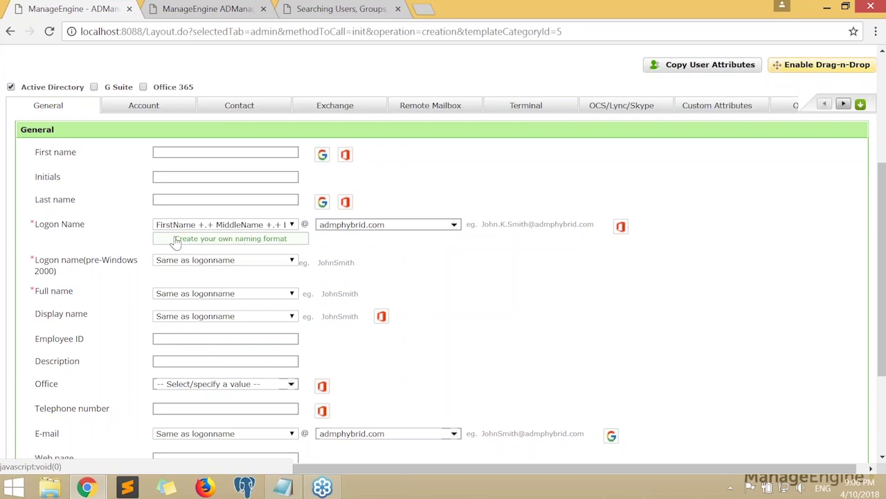
Start a custom naming format and name it Test Format
{"action": "left_click", "coordinate": [194, 244]}
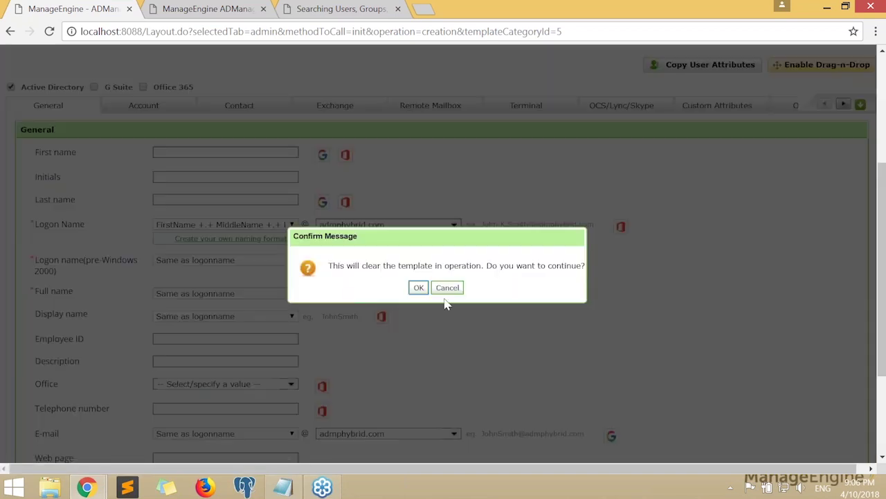
{"action": "left_click", "coordinate": [418, 287]}
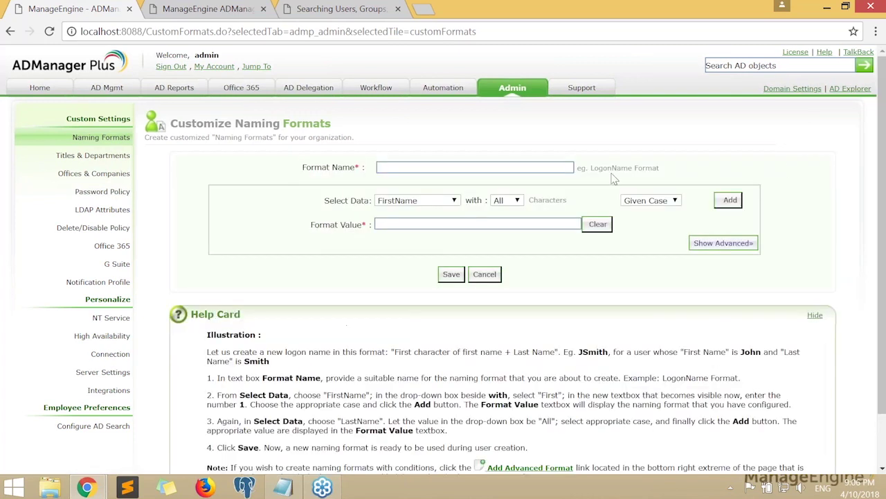
{"action": "left_click", "coordinate": [542, 166]}
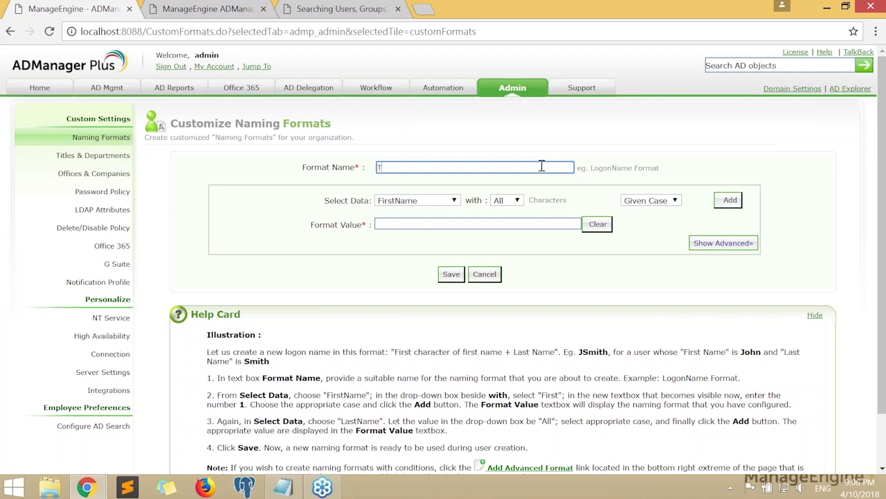
{"action": "type", "text": "st Format"}
{"action": "left_click", "coordinate": [501, 127]}
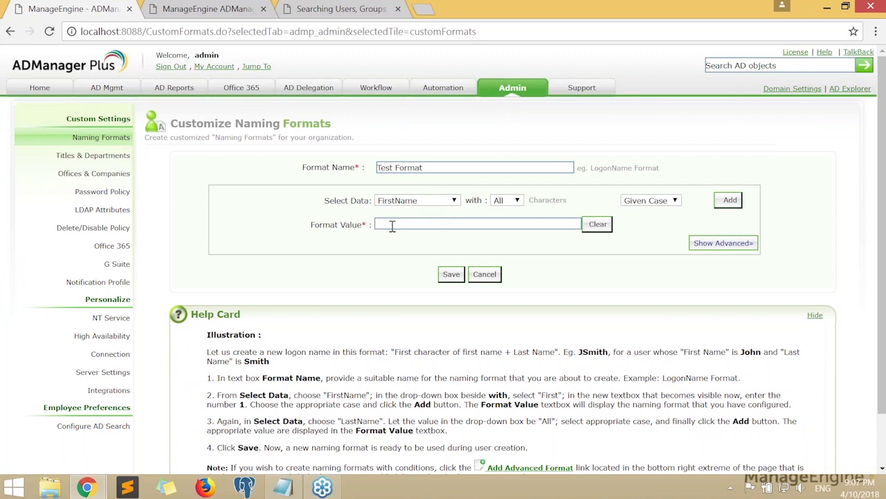
Add the first 2 characters of FirstName to the format
{"action": "left_click_drag", "start_coordinate": [324, 200], "coordinate": [370, 200]}
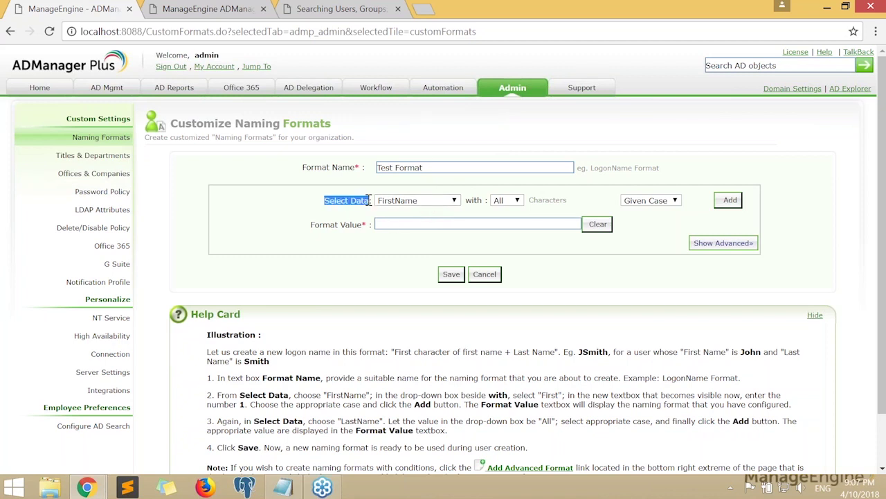
{"action": "left_click", "coordinate": [423, 202]}
{"action": "left_click", "coordinate": [426, 202]}
{"action": "left_click", "coordinate": [509, 201]}
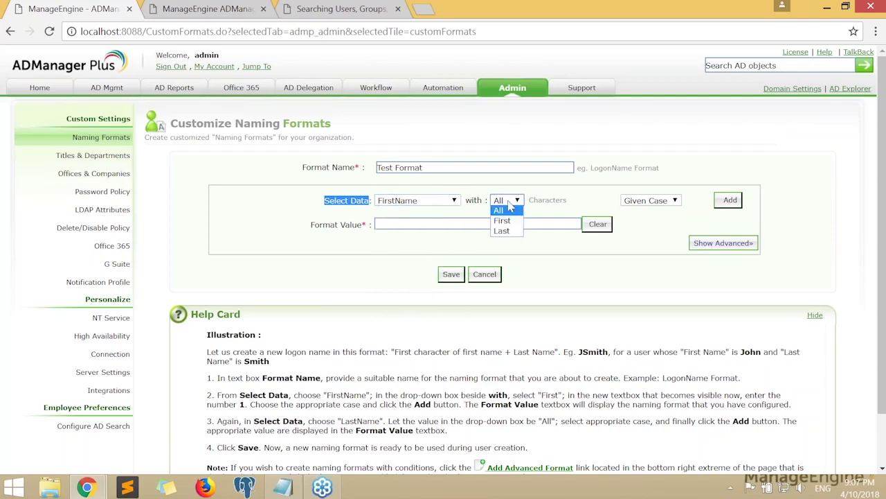
{"action": "left_click", "coordinate": [502, 220]}
{"action": "left_click", "coordinate": [555, 203]}
{"action": "left_click", "coordinate": [538, 200]}
{"action": "type", "text": "2"}
{"action": "left_click", "coordinate": [733, 201]}
Append the full LastName and save the format as %givenName%2%sn%
{"action": "left_click", "coordinate": [447, 223]}
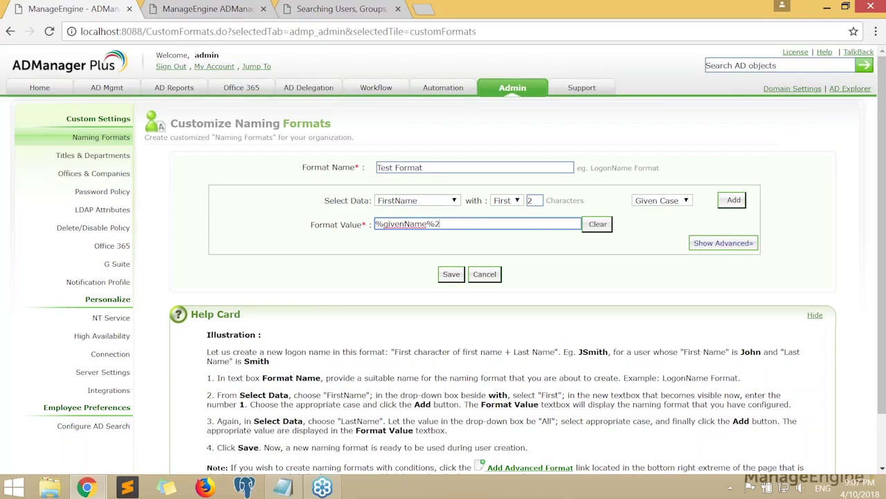
{"action": "left_click", "coordinate": [419, 200]}
{"action": "left_click", "coordinate": [399, 220]}
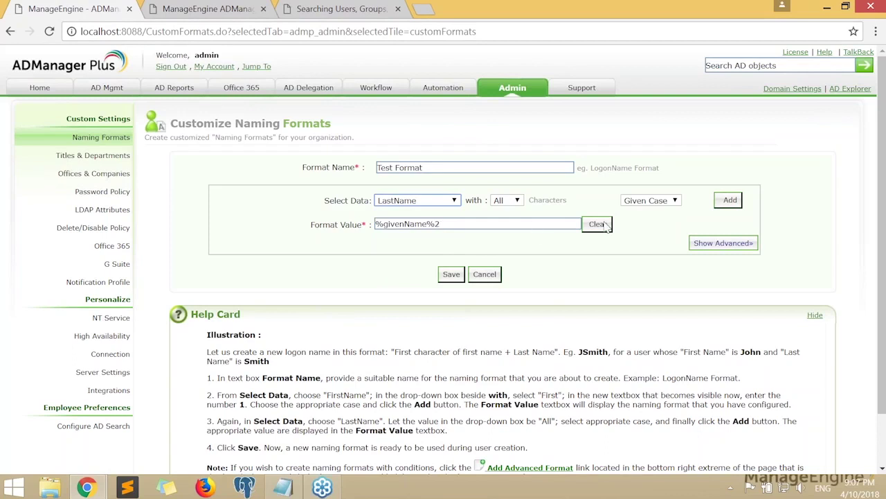
{"action": "left_click", "coordinate": [731, 202]}
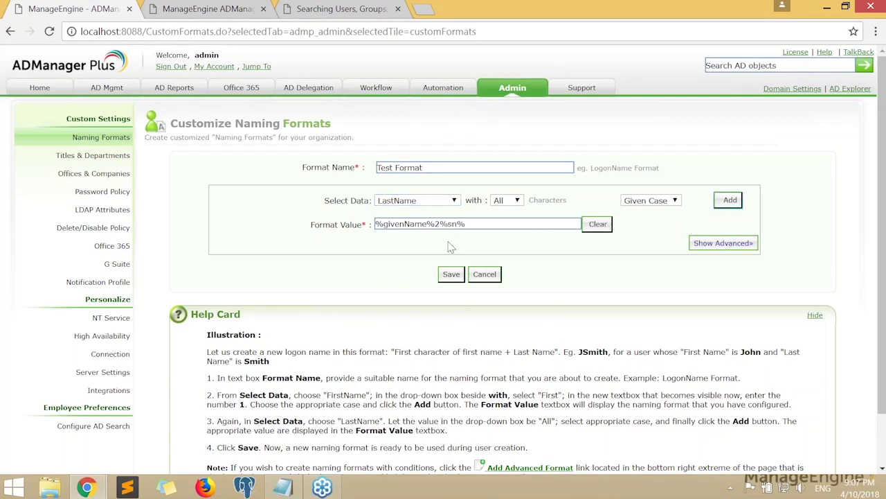
{"action": "left_click", "coordinate": [475, 223]}
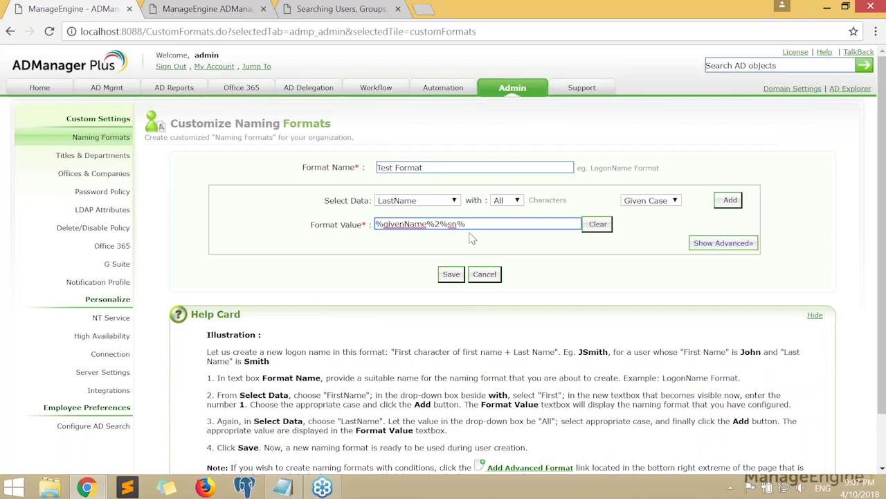
{"action": "left_click", "coordinate": [451, 275]}
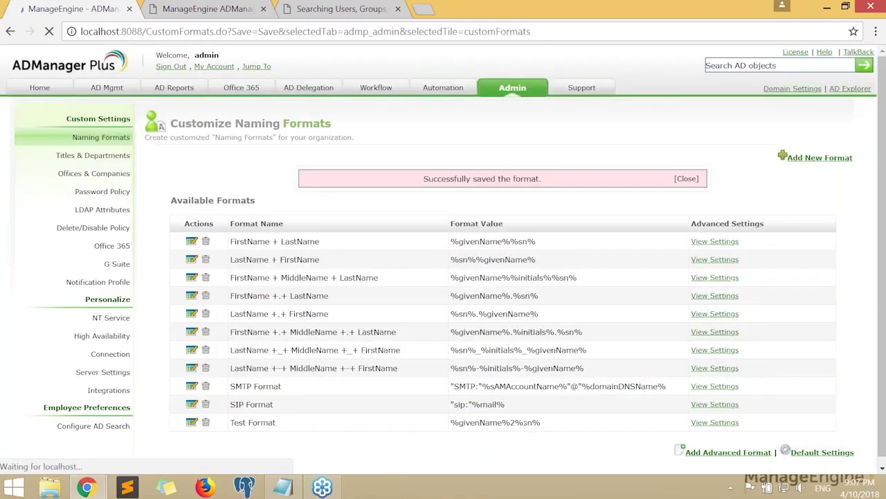
Check the saved Test Format entry, then return to AD Mgmt's User Creation Templates
{"action": "left_click_drag", "start_coordinate": [232, 422], "coordinate": [591, 433]}
{"action": "left_click", "coordinate": [531, 467]}
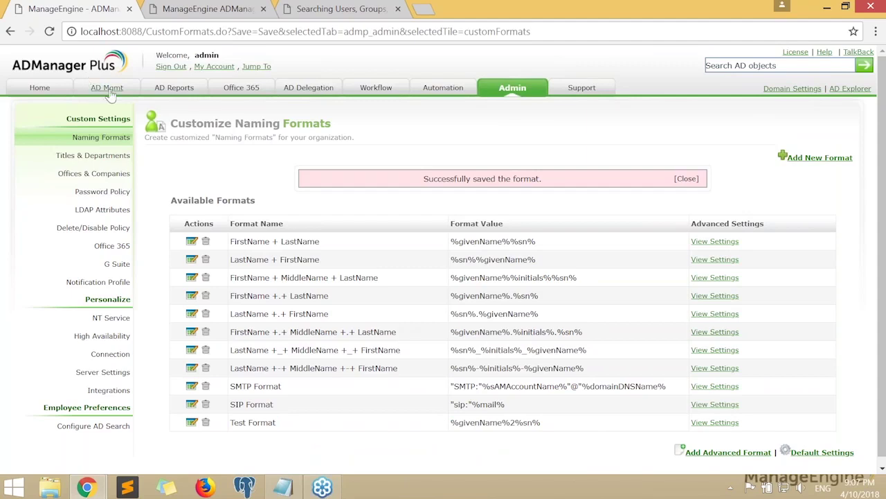
{"action": "left_click", "coordinate": [108, 90]}
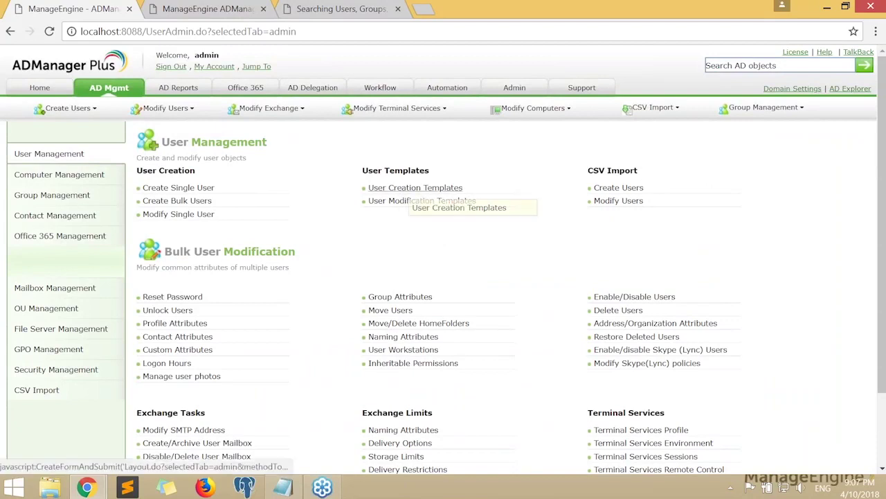
{"action": "left_click", "coordinate": [415, 200]}
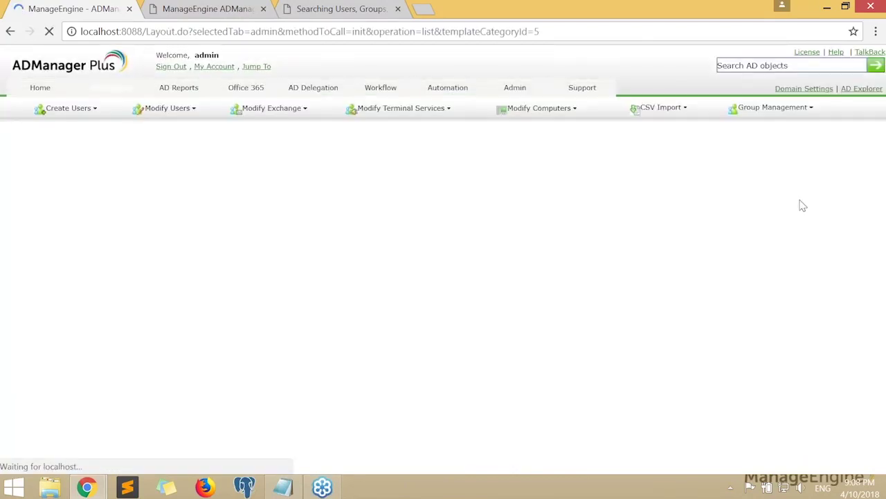
Start a new user template and set its Logon Name format to Test Format
{"action": "left_click", "coordinate": [835, 136]}
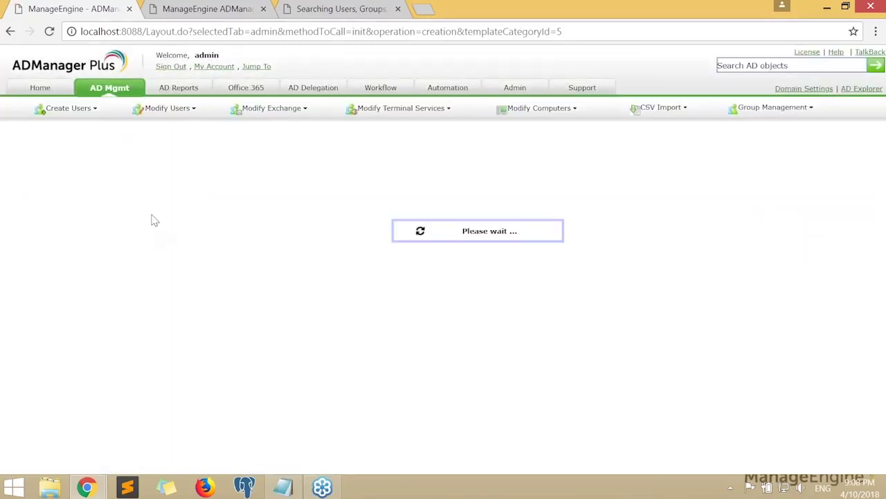
{"action": "scroll", "coordinate": [244, 270], "scroll_direction": "down", "scroll_amount": 3}
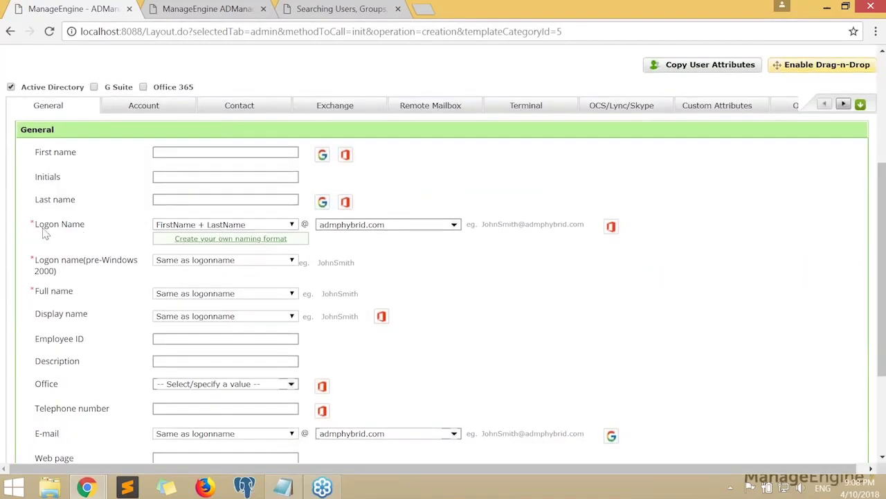
{"action": "left_click_drag", "start_coordinate": [36, 228], "coordinate": [99, 232]}
{"action": "left_click", "coordinate": [104, 233]}
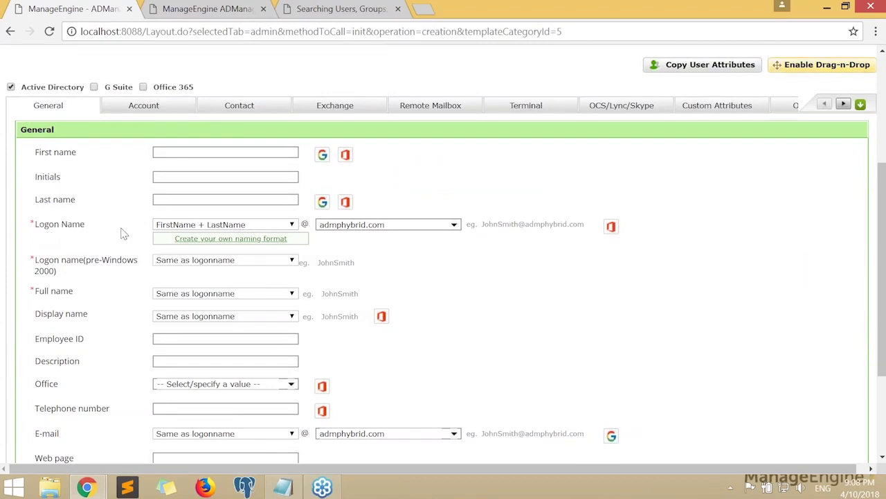
{"action": "left_click", "coordinate": [194, 229]}
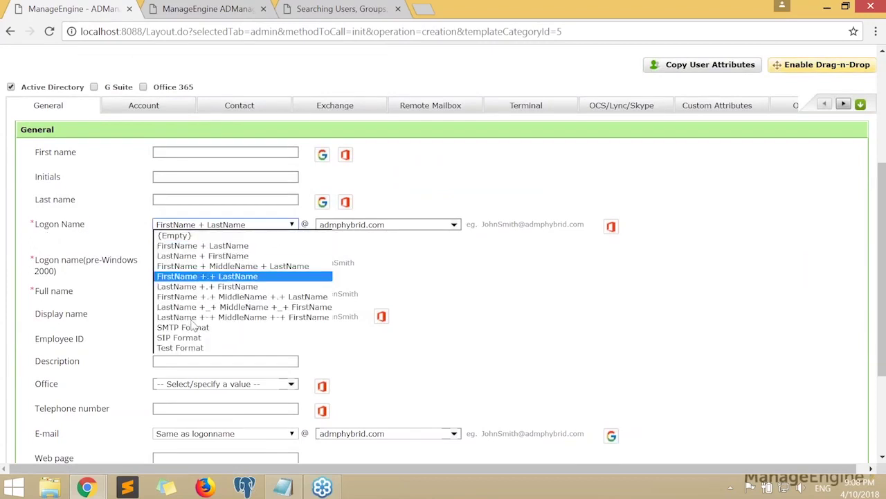
{"action": "left_click", "coordinate": [180, 347]}
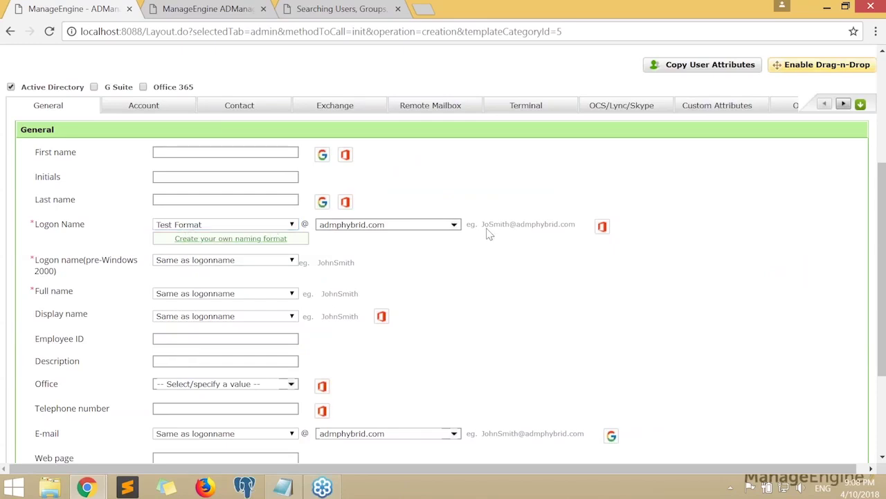
{"action": "left_click_drag", "start_coordinate": [483, 227], "coordinate": [505, 230]}
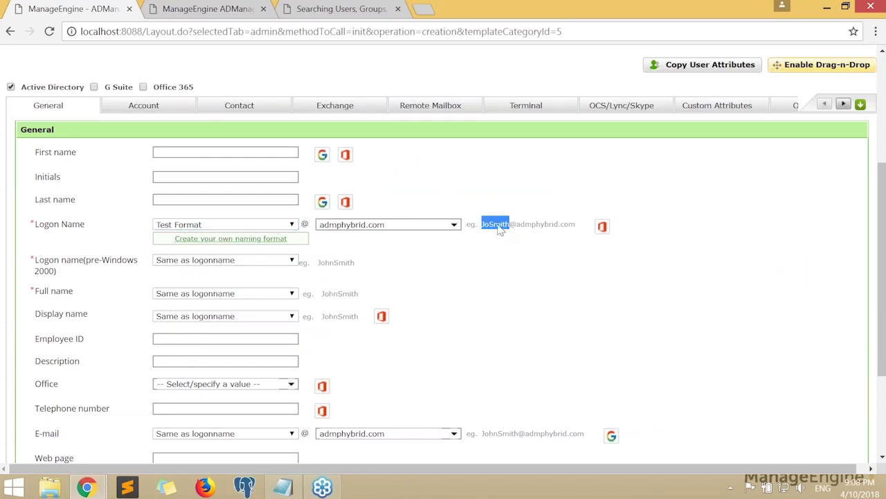
{"action": "left_click", "coordinate": [487, 233]}
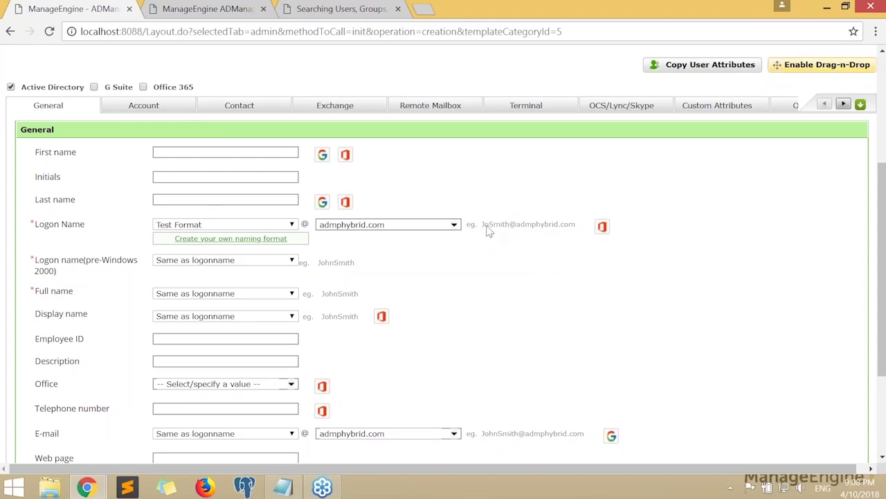
Set pre-Windows to LastName +.+ FirstName, full name LastName + FirstName, display FirstName + MiddleName + LastName
{"action": "scroll", "coordinate": [471, 325], "scroll_direction": "down", "scroll_amount": 1}
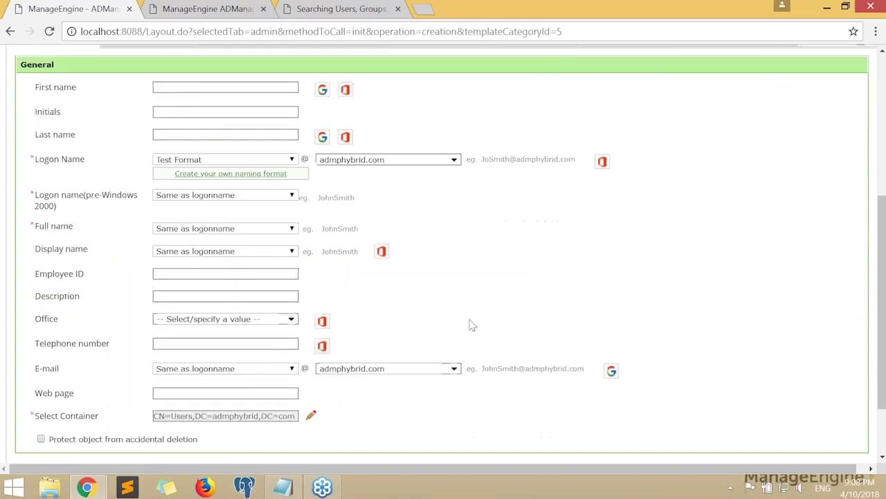
{"action": "scroll", "coordinate": [471, 324], "scroll_direction": "down", "scroll_amount": 1}
{"action": "left_click", "coordinate": [206, 121]}
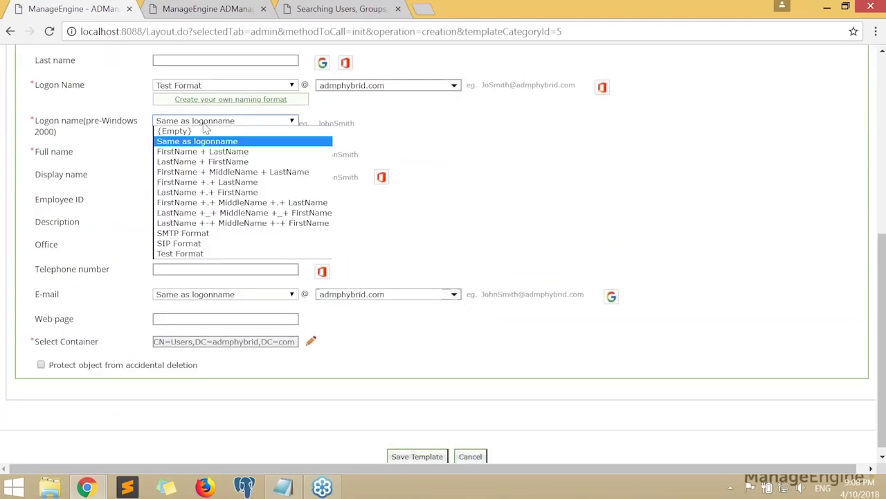
{"action": "left_click", "coordinate": [208, 192]}
{"action": "left_click", "coordinate": [225, 154]}
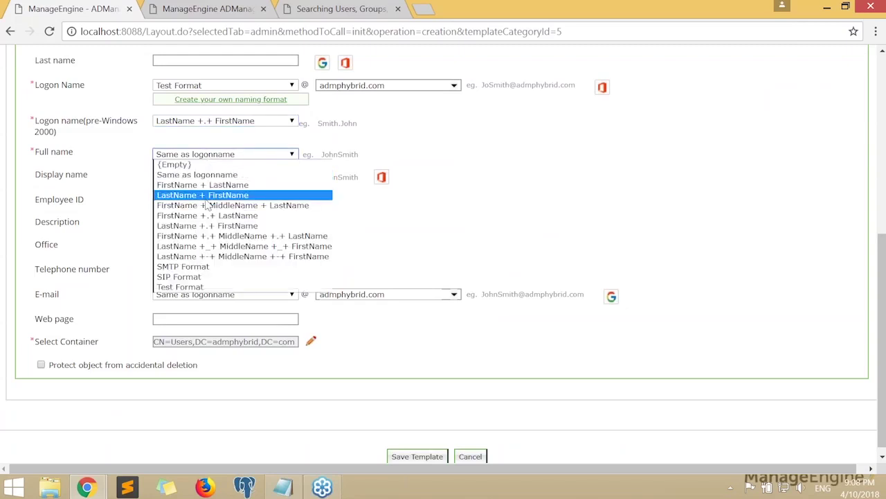
{"action": "left_click", "coordinate": [208, 195]}
{"action": "left_click", "coordinate": [219, 177]}
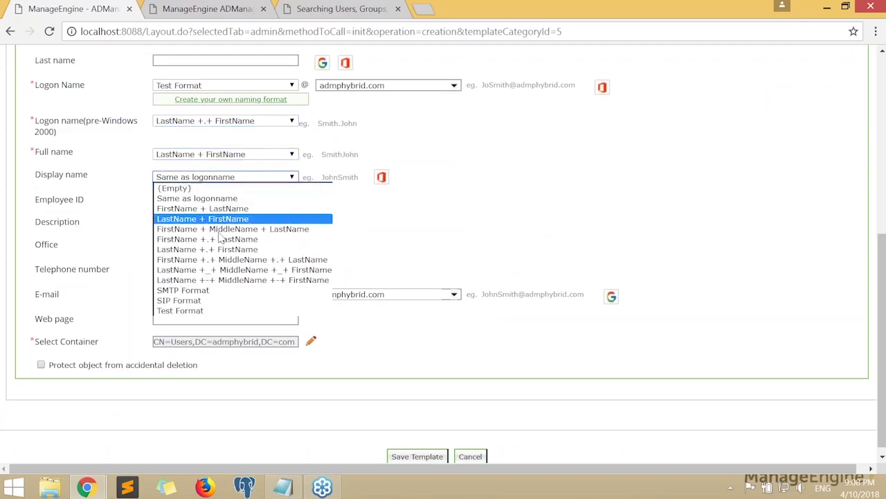
{"action": "left_click", "coordinate": [226, 229]}
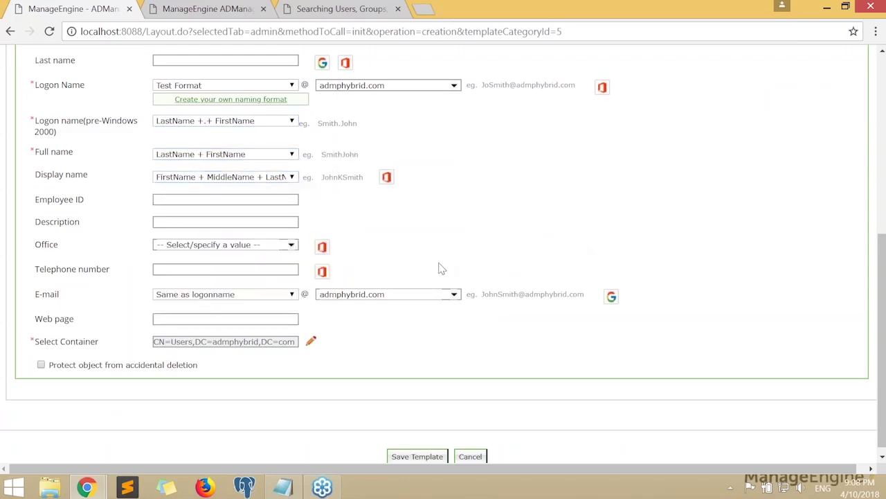
{"action": "scroll", "coordinate": [422, 273], "scroll_direction": "up", "scroll_amount": 4}
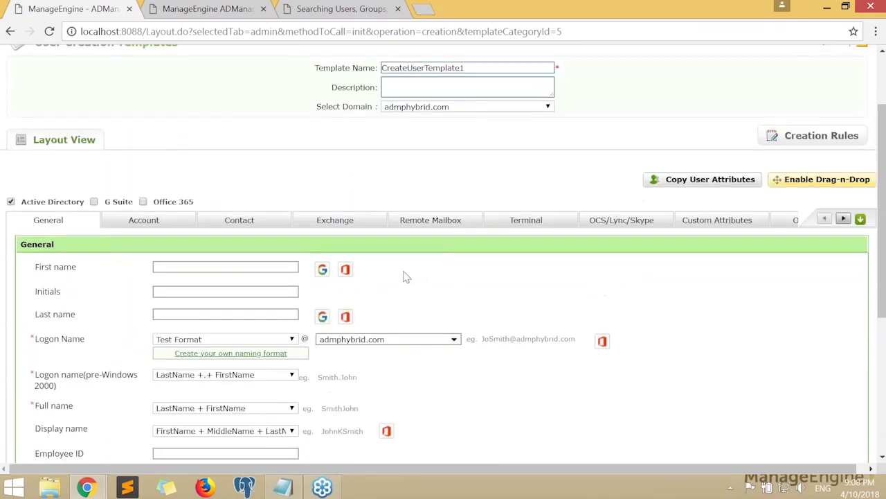
{"action": "scroll", "coordinate": [406, 277], "scroll_direction": "down", "scroll_amount": 3}
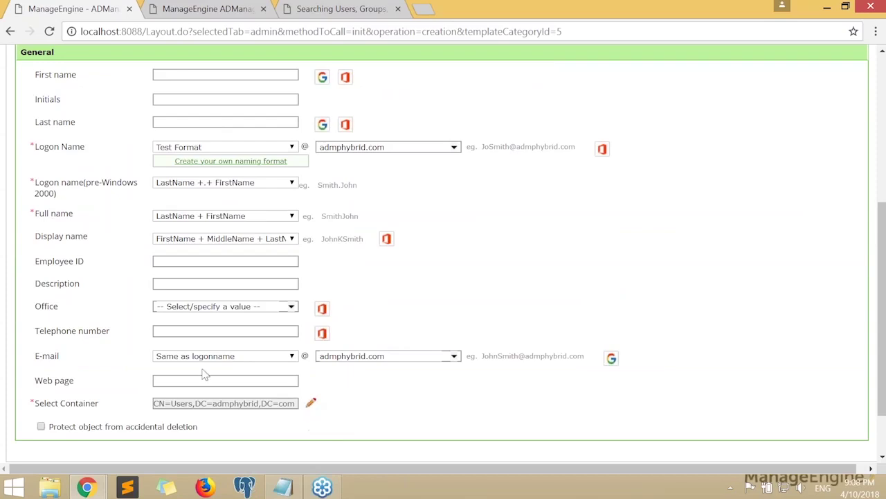
Enter the template description "Description for the user"
{"action": "left_click", "coordinate": [196, 283]}
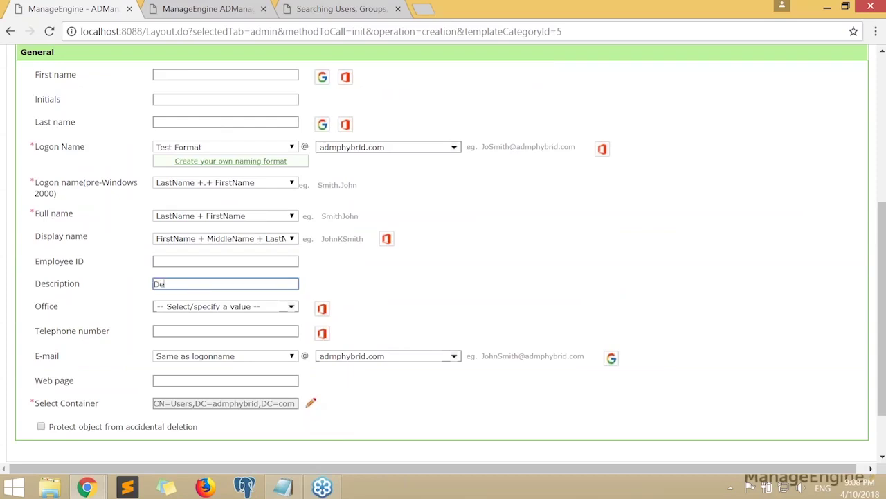
{"action": "type", "text": "Description  for t"}
{"action": "left_click", "coordinate": [582, 305]}
{"action": "scroll", "coordinate": [582, 305], "scroll_direction": "up", "scroll_amount": 2}
{"action": "scroll", "coordinate": [580, 302], "scroll_direction": "down", "scroll_amount": 1}
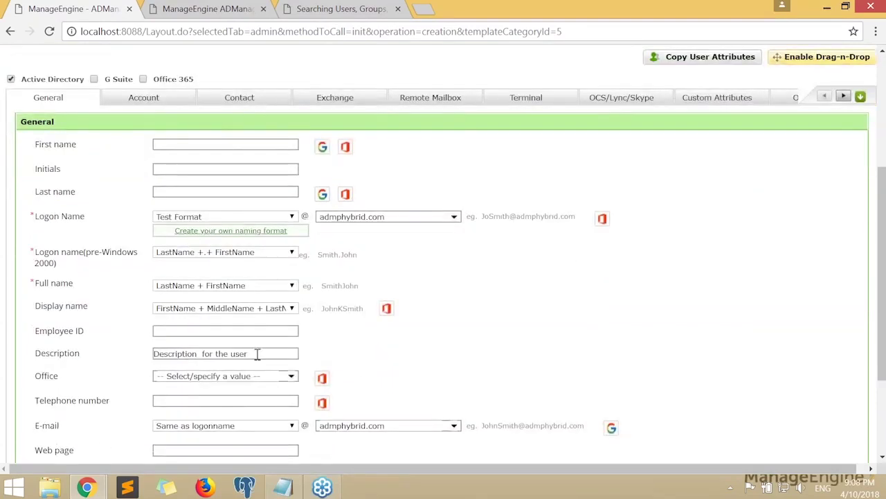
{"action": "left_click_drag", "start_coordinate": [257, 354], "coordinate": [89, 355]}
{"action": "scroll", "coordinate": [397, 330], "scroll_direction": "down", "scroll_amount": 1}
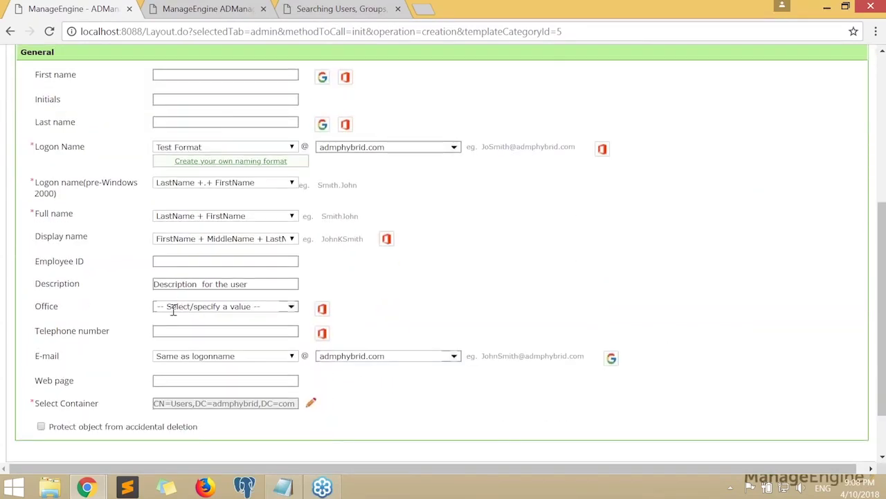
Set the container for new users to OU=Sales Dept,DC=admphybrid,DC=com
{"action": "left_click", "coordinate": [266, 311]}
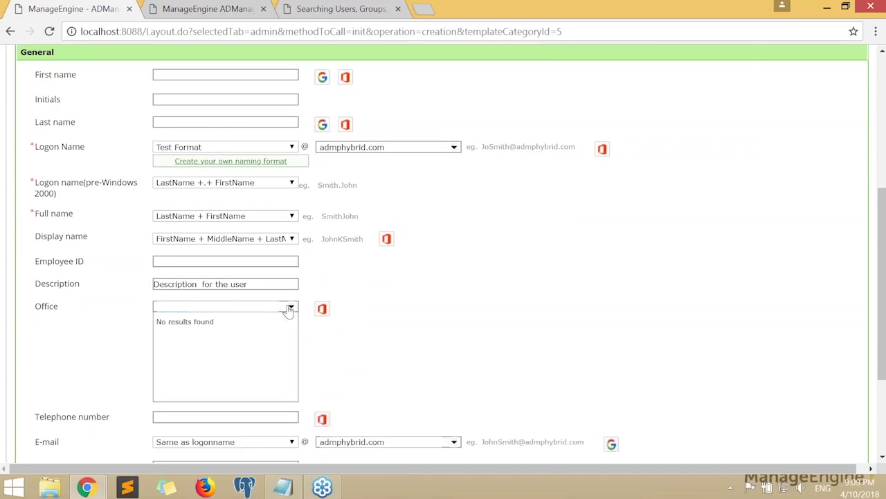
{"action": "scroll", "coordinate": [471, 291], "scroll_direction": "down", "scroll_amount": 1}
{"action": "scroll", "coordinate": [471, 292], "scroll_direction": "down", "scroll_amount": 2}
{"action": "left_click", "coordinate": [313, 337]}
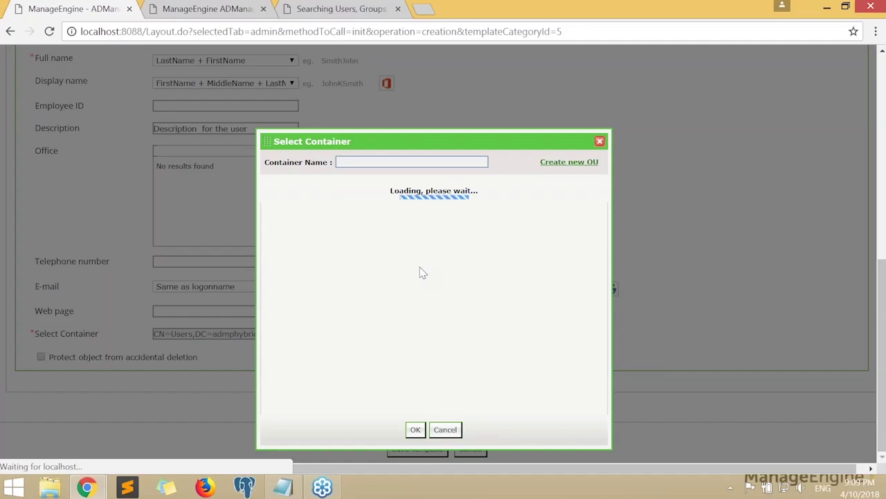
{"action": "scroll", "coordinate": [314, 297], "scroll_direction": "down", "scroll_amount": 2}
{"action": "left_click", "coordinate": [304, 337]}
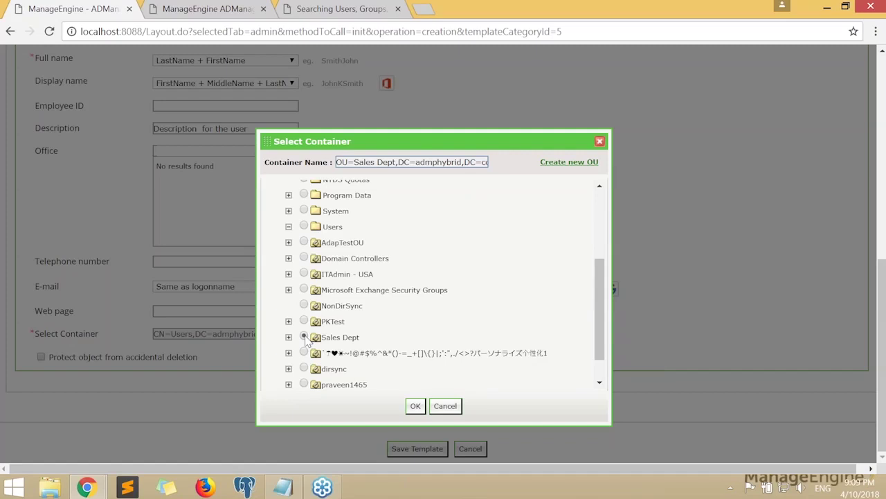
{"action": "left_click", "coordinate": [415, 407]}
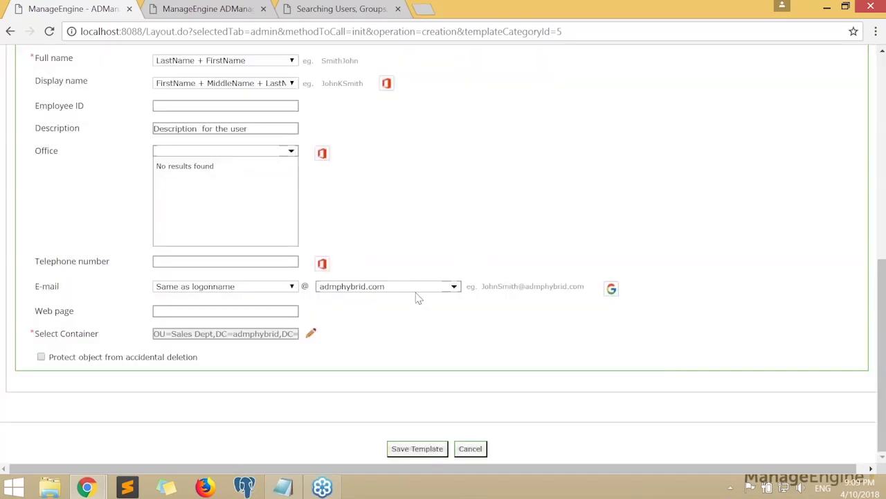
{"action": "scroll", "coordinate": [429, 245], "scroll_direction": "up", "scroll_amount": 10}
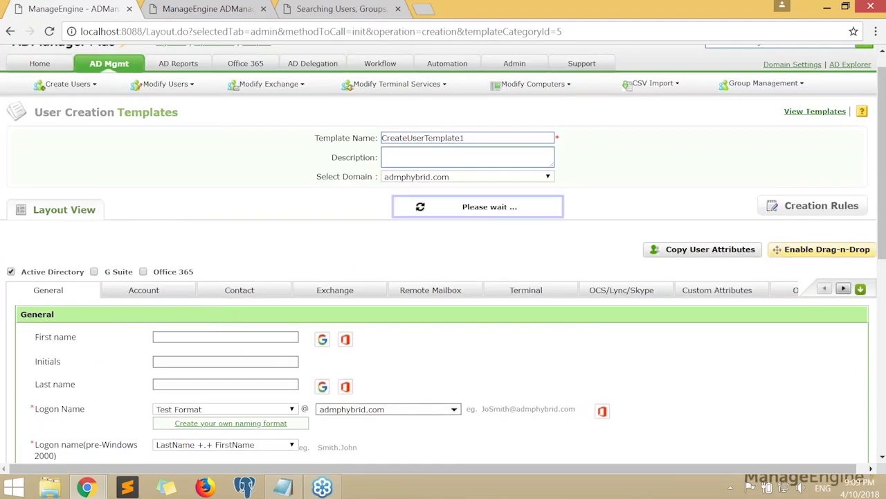
{"action": "left_click", "coordinate": [173, 295]}
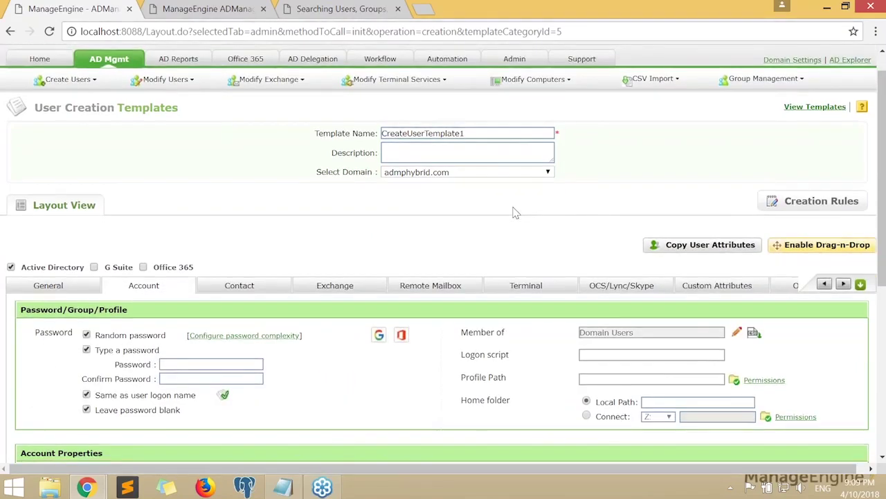
Search for and add the SalesDept group to the Member of list
{"action": "scroll", "coordinate": [515, 215], "scroll_direction": "down", "scroll_amount": 3}
{"action": "scroll", "coordinate": [530, 225], "scroll_direction": "up", "scroll_amount": 1}
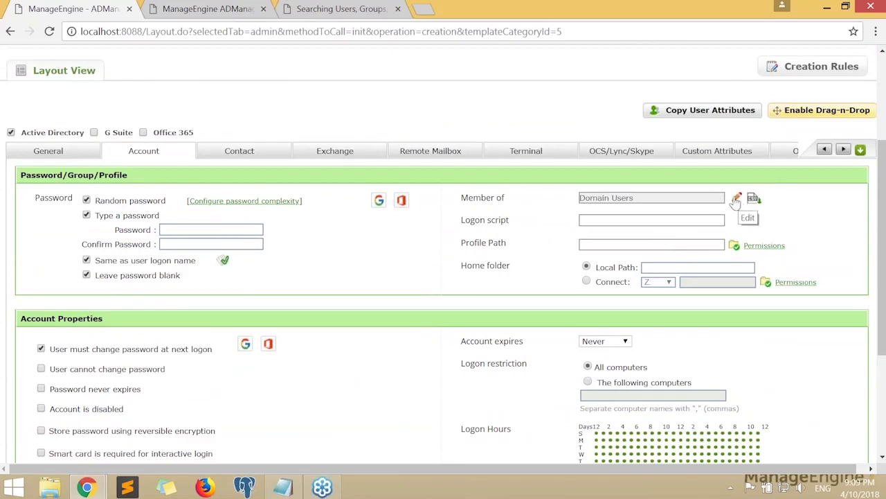
{"action": "left_click", "coordinate": [736, 200]}
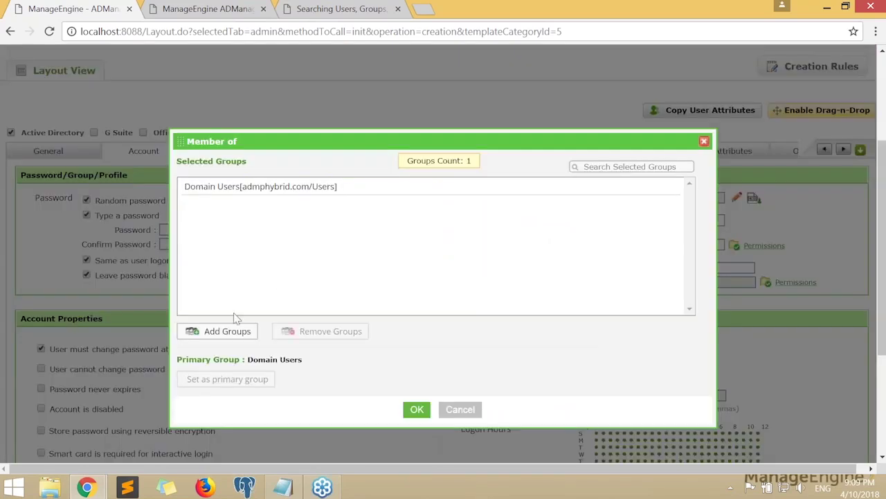
{"action": "left_click", "coordinate": [222, 331]}
{"action": "type", "text": "sa"}
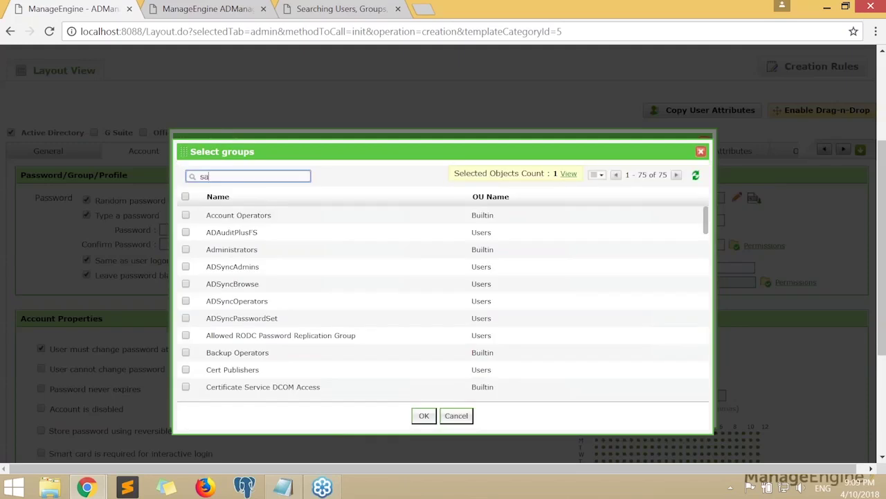
{"action": "type", "text": "kles"}
{"action": "left_click", "coordinate": [185, 215]}
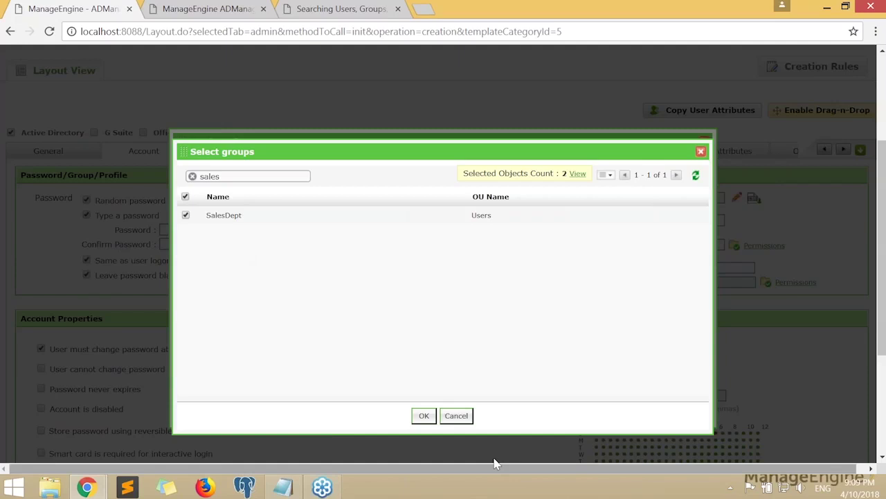
{"action": "left_click", "coordinate": [424, 416]}
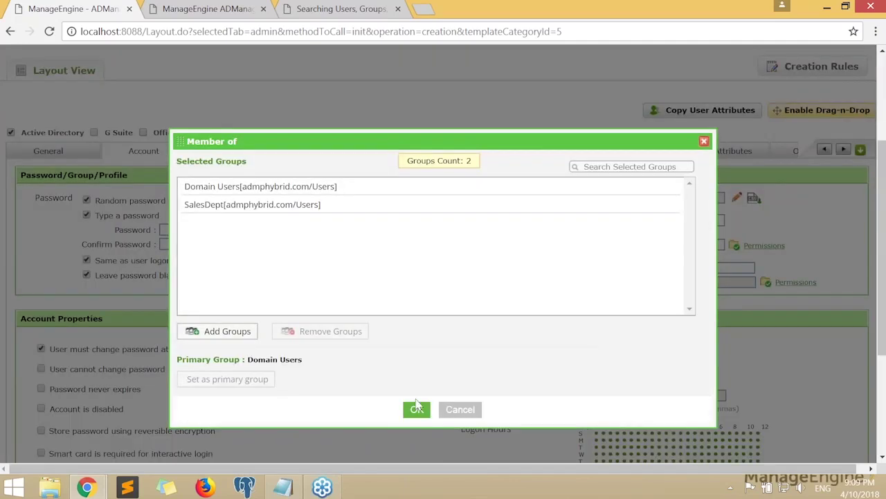
Make SalesDept the primary group and remove Domain Users from the membership
{"action": "left_click", "coordinate": [302, 187]}
{"action": "left_click", "coordinate": [276, 204]}
{"action": "left_click", "coordinate": [225, 379]}
{"action": "left_click", "coordinate": [258, 190]}
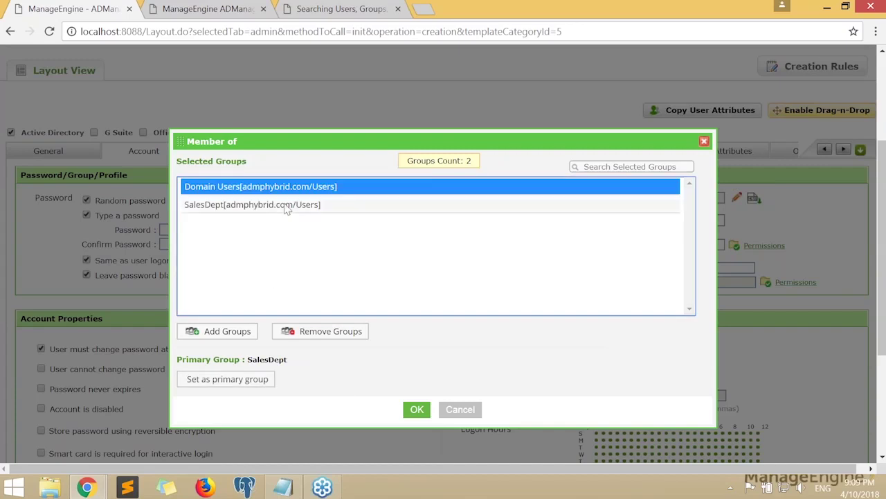
{"action": "left_click", "coordinate": [333, 331]}
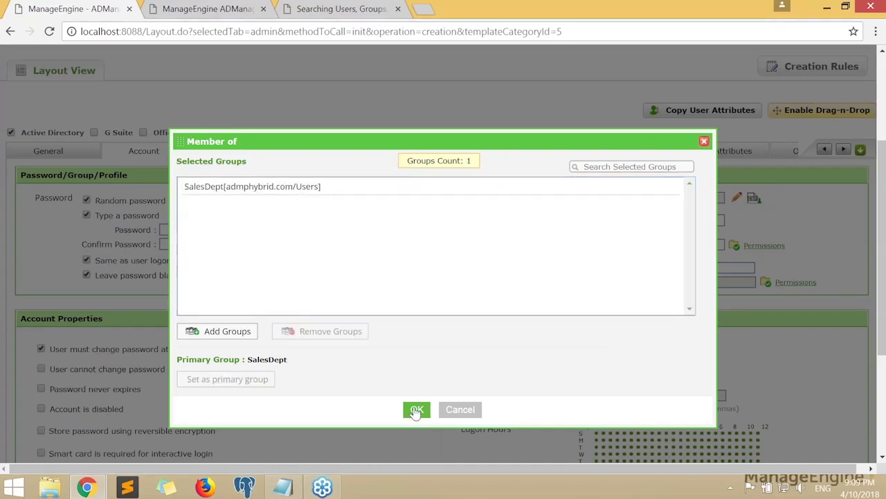
{"action": "left_click", "coordinate": [416, 410]}
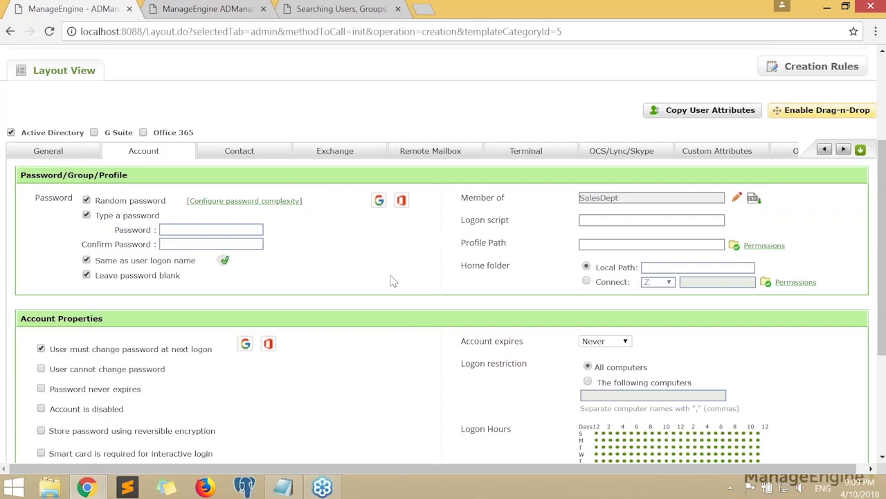
{"action": "scroll", "coordinate": [391, 281], "scroll_direction": "right", "scroll_amount": 1}
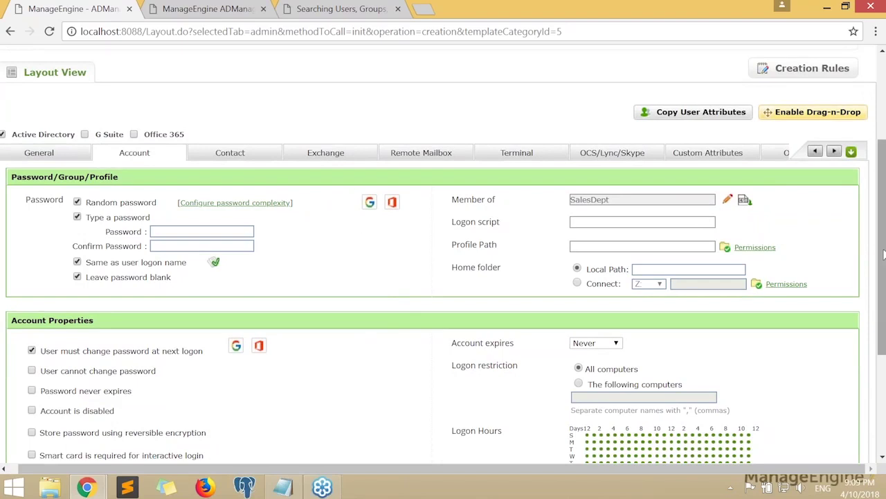
Replace the template name with 'Test Template' and save the template
{"action": "scroll", "coordinate": [882, 255], "scroll_direction": "up", "scroll_amount": 3}
{"action": "left_click_drag", "start_coordinate": [473, 161], "coordinate": [196, 163]}
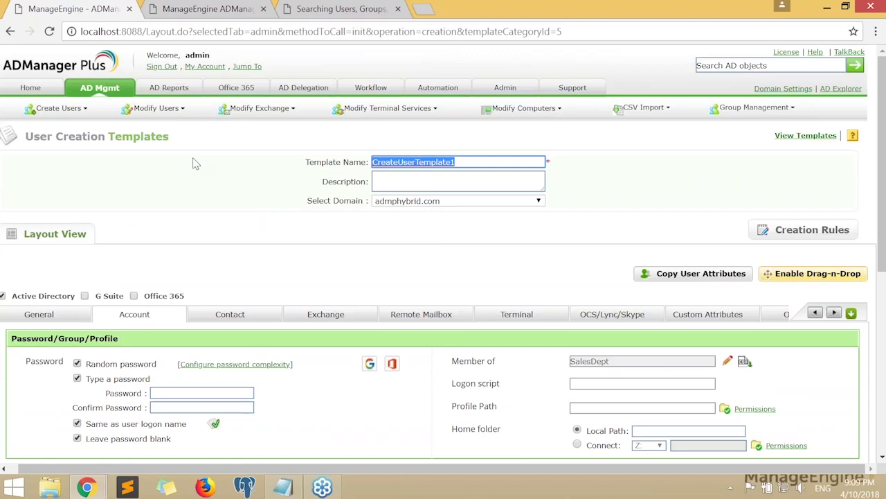
{"action": "type", "text": "Test Template"}
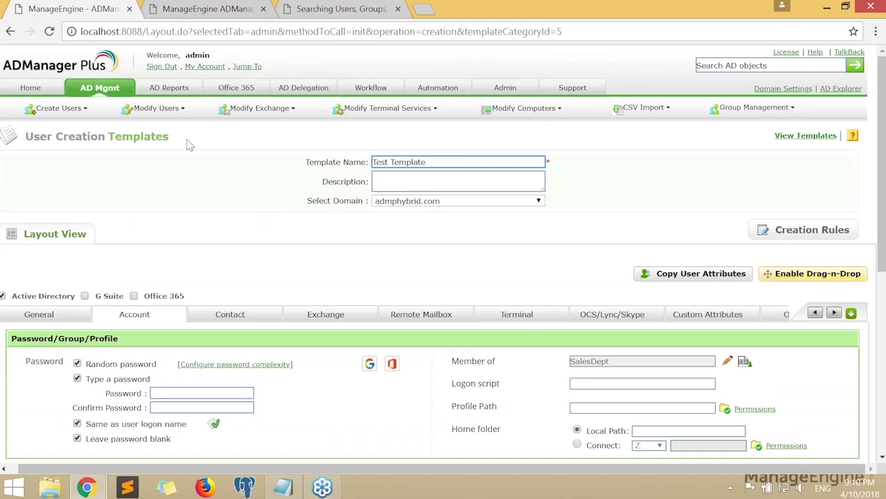
{"action": "left_click", "coordinate": [414, 182]}
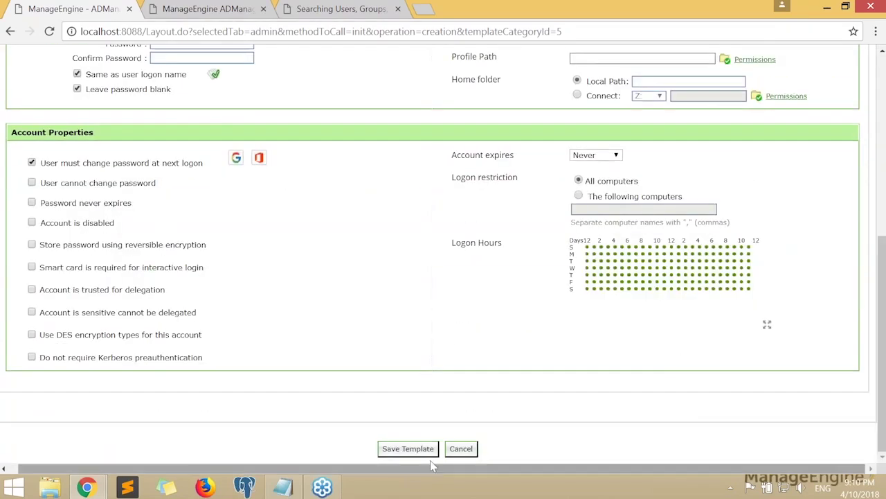
{"action": "left_click", "coordinate": [417, 450]}
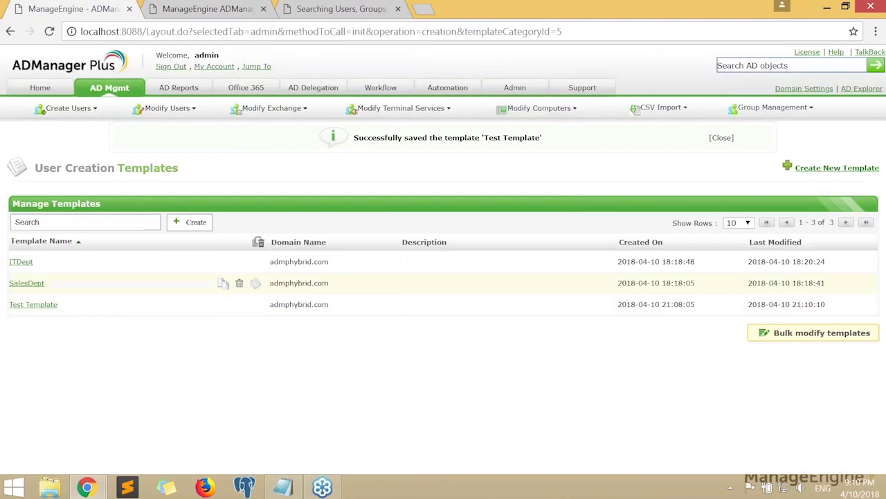
Return to the AD Mgmt page and open the Create Single User form
{"action": "left_click_drag", "start_coordinate": [59, 312], "coordinate": [29, 307]}
{"action": "left_click", "coordinate": [89, 349]}
{"action": "left_click", "coordinate": [110, 87]}
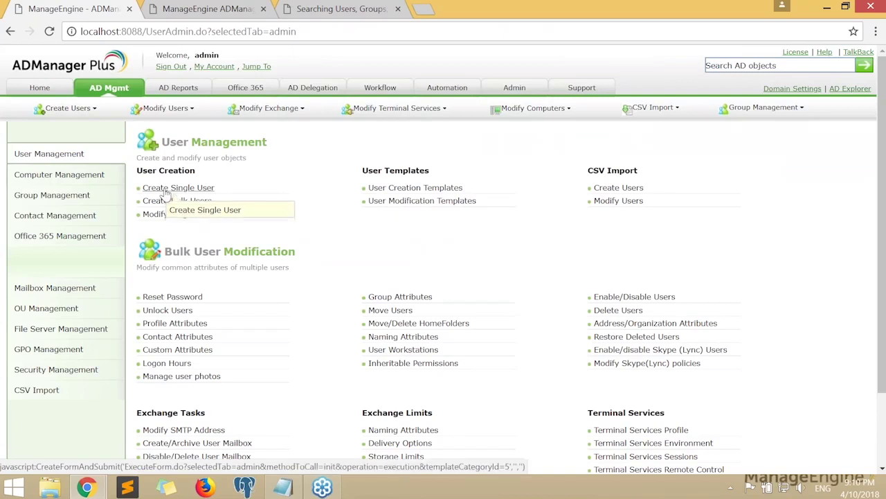
{"action": "left_click", "coordinate": [166, 195]}
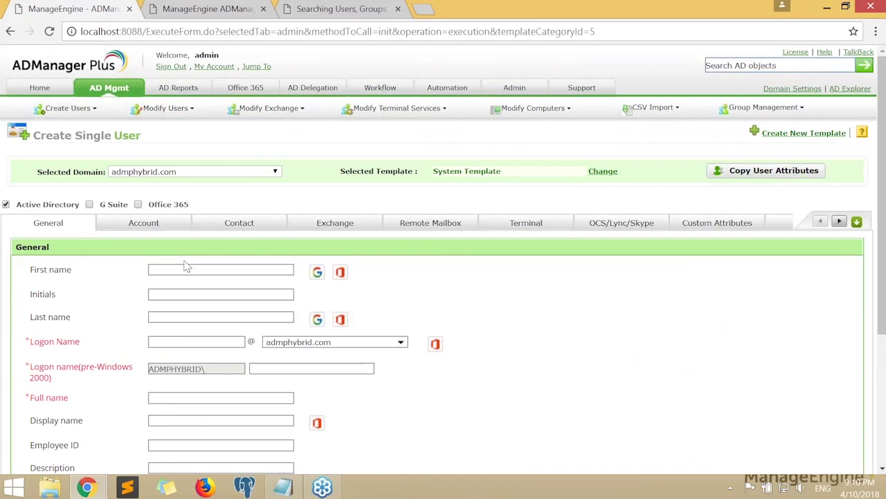
Apply Test Template and enter first name John and last name Smith
{"action": "left_click", "coordinate": [602, 171]}
{"action": "left_click", "coordinate": [444, 253]}
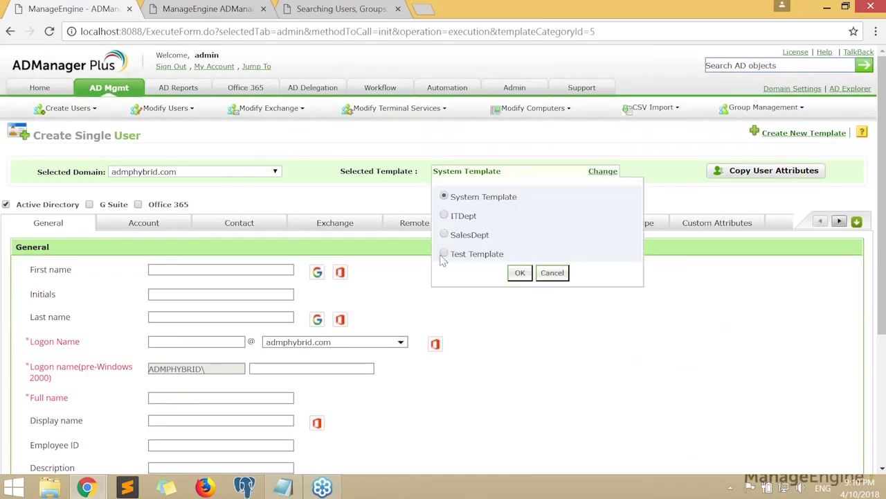
{"action": "left_click", "coordinate": [521, 275]}
{"action": "left_click", "coordinate": [242, 271]}
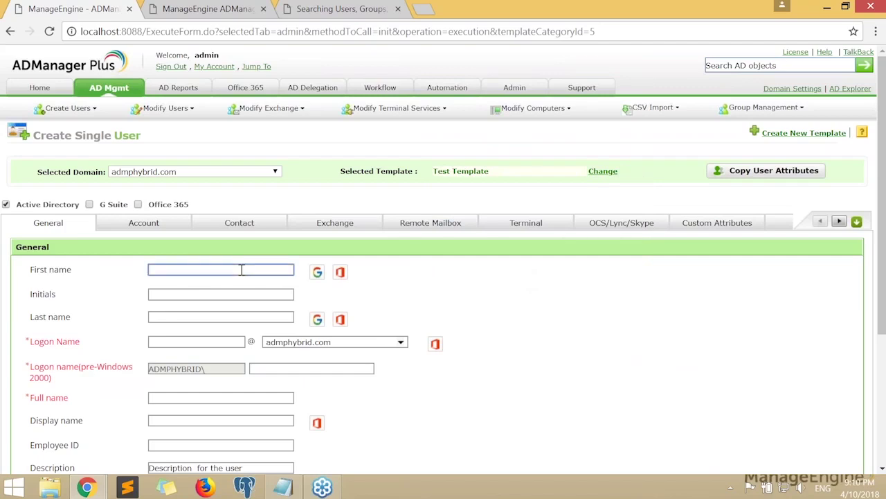
{"action": "type", "text": "John"}
{"action": "left_click", "coordinate": [593, 295]}
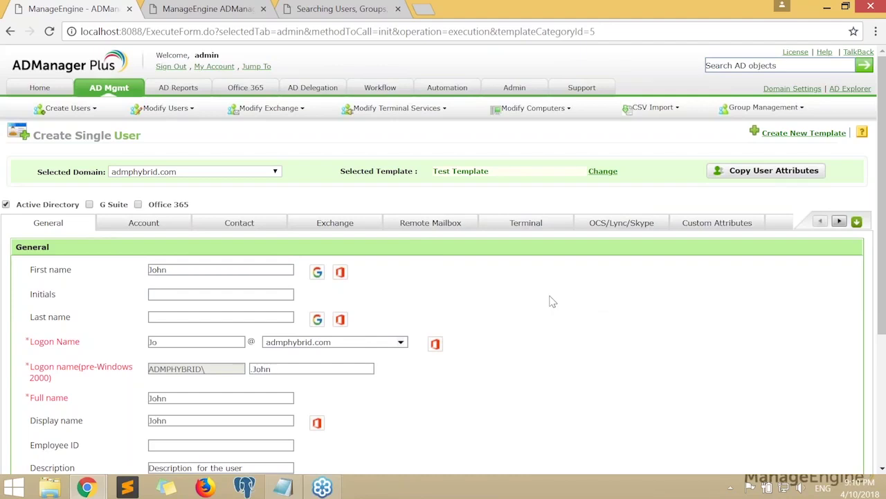
{"action": "scroll", "coordinate": [552, 302], "scroll_direction": "down", "scroll_amount": 2}
{"action": "left_click", "coordinate": [177, 178]}
{"action": "type", "text": "Smith"}
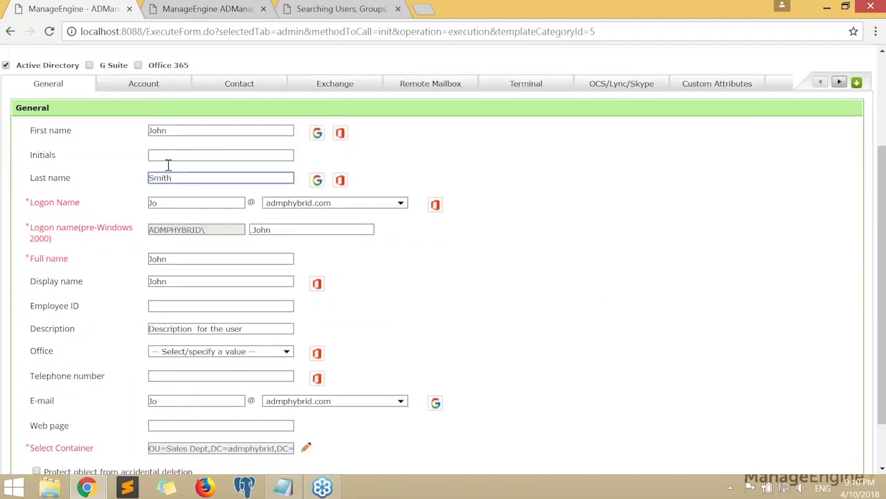
{"action": "left_click", "coordinate": [465, 268]}
Review the generated JoSmith logon name and Smith.John pre-Windows name
{"action": "scroll", "coordinate": [576, 298], "scroll_direction": "up", "scroll_amount": 1}
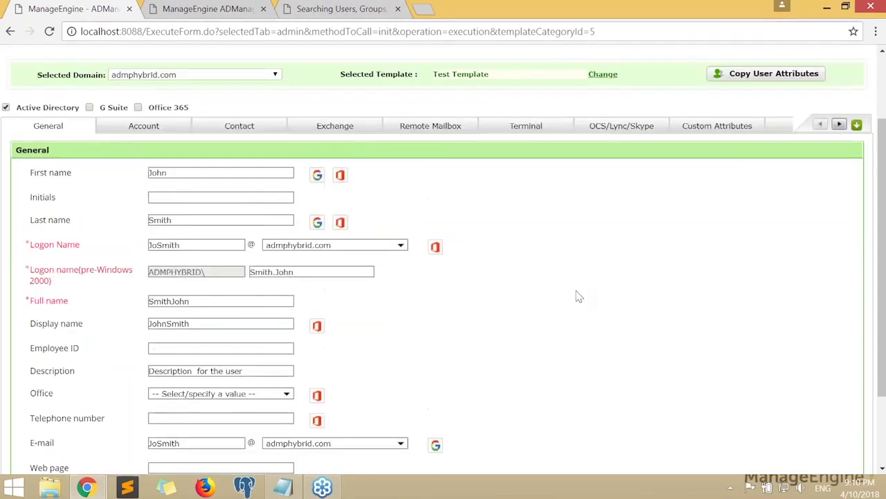
{"action": "scroll", "coordinate": [547, 291], "scroll_direction": "down", "scroll_amount": 1}
{"action": "double_click", "coordinate": [182, 202]}
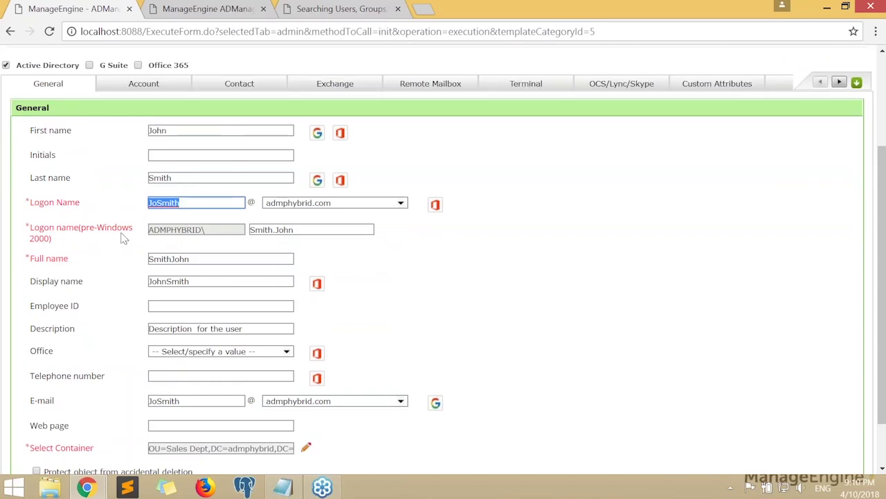
{"action": "left_click_drag", "start_coordinate": [83, 238], "coordinate": [124, 290]}
{"action": "left_click", "coordinate": [520, 303]}
{"action": "scroll", "coordinate": [520, 302], "scroll_direction": "up", "scroll_amount": 2}
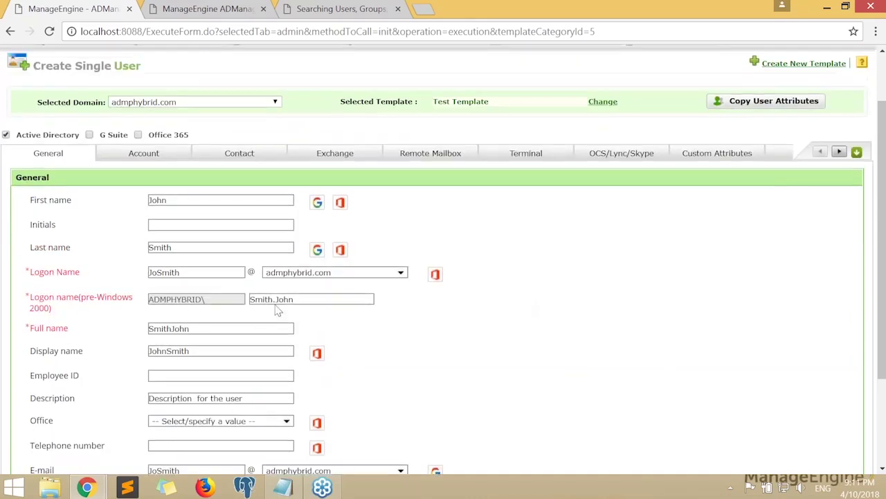
{"action": "left_click_drag", "start_coordinate": [388, 299], "coordinate": [249, 299]}
{"action": "left_click", "coordinate": [600, 330]}
{"action": "double_click", "coordinate": [276, 299]}
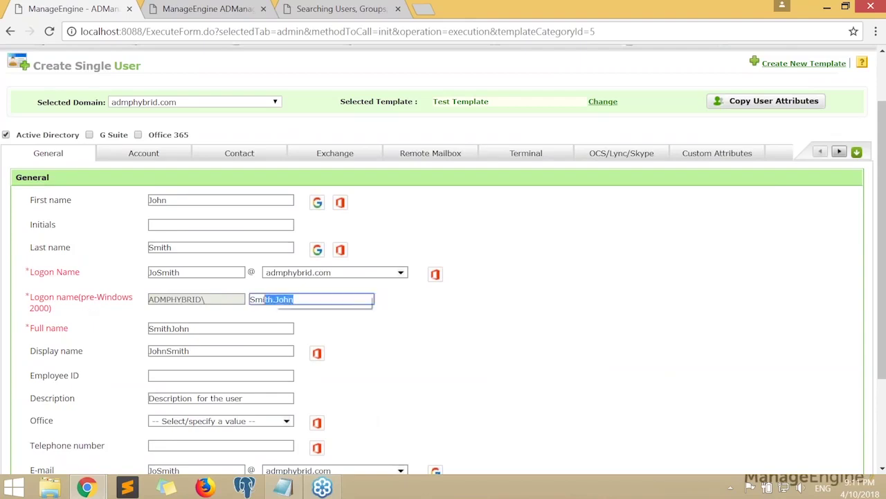
{"action": "left_click", "coordinate": [449, 342]}
Check that the container is set to the Sales Dept path
{"action": "scroll", "coordinate": [449, 342], "scroll_direction": "down", "scroll_amount": 3}
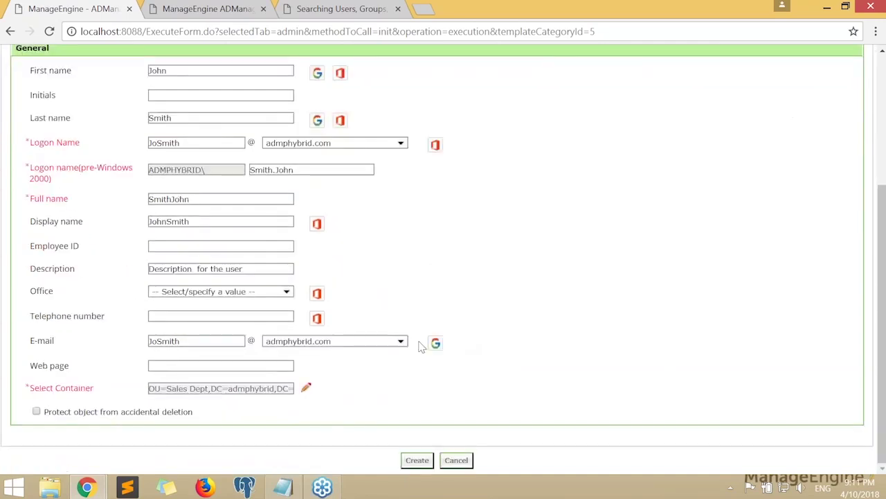
{"action": "left_click_drag", "start_coordinate": [29, 388], "coordinate": [239, 393]}
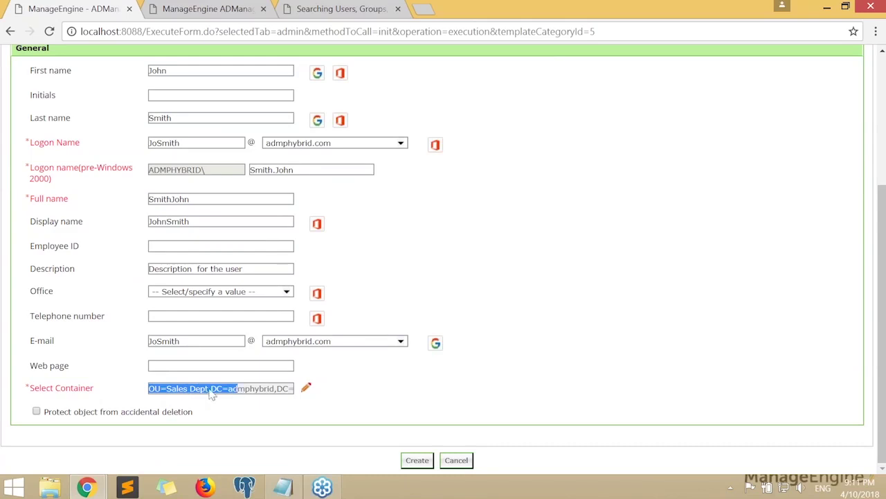
{"action": "left_click", "coordinate": [405, 396]}
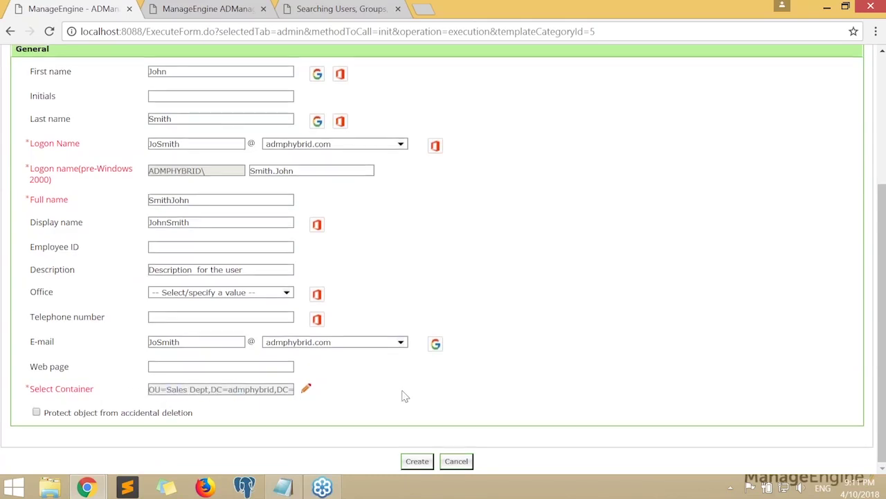
{"action": "scroll", "coordinate": [405, 396], "scroll_direction": "up", "scroll_amount": 1}
{"action": "scroll", "coordinate": [405, 396], "scroll_direction": "up", "scroll_amount": 2}
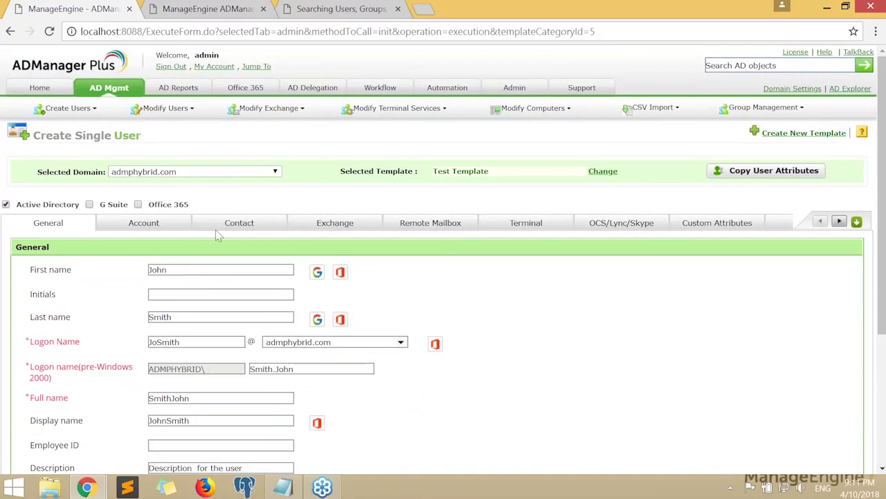
Show the Account settings and confirm membership in the SalesDept group
{"action": "left_click", "coordinate": [136, 227]}
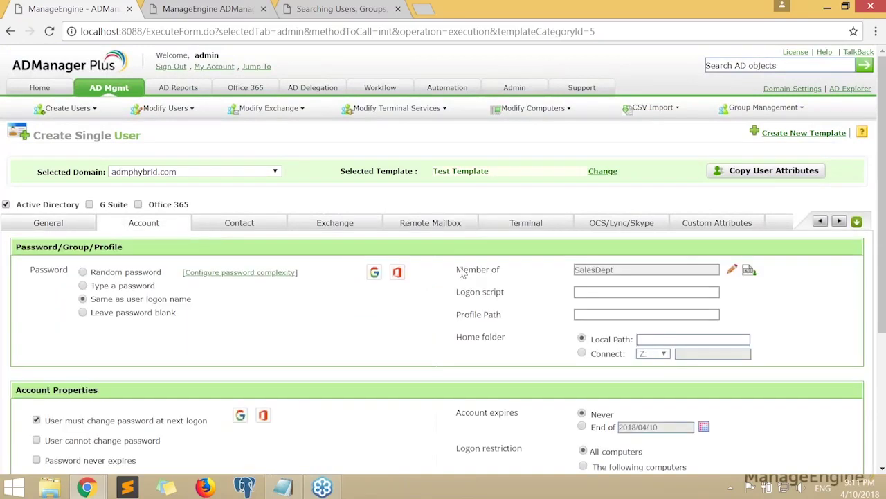
{"action": "left_click_drag", "start_coordinate": [457, 271], "coordinate": [625, 276]}
{"action": "left_click", "coordinate": [485, 292]}
{"action": "scroll", "coordinate": [468, 336], "scroll_direction": "down", "scroll_amount": 2}
{"action": "scroll", "coordinate": [469, 340], "scroll_direction": "down", "scroll_amount": 1}
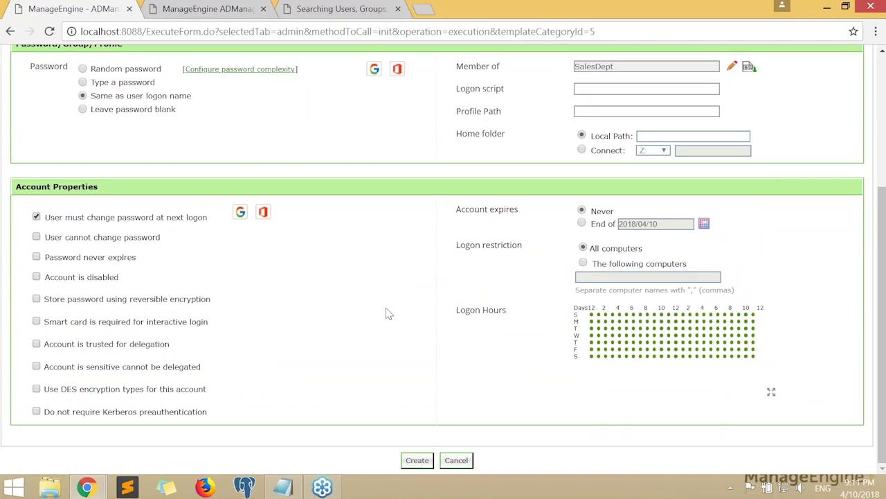
{"action": "scroll", "coordinate": [385, 312], "scroll_direction": "up", "scroll_amount": 3}
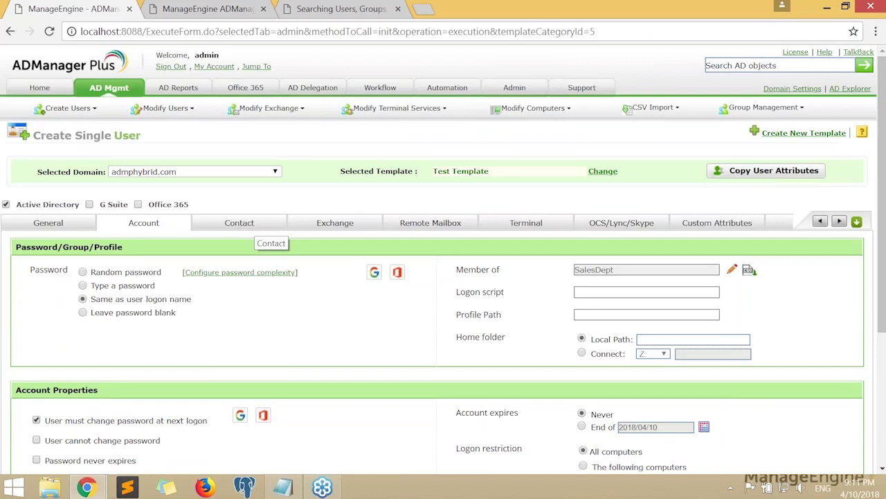
Show the Exchange settings: a mailbox-enabled user with alias and display name JoSmith
{"action": "left_click", "coordinate": [271, 232]}
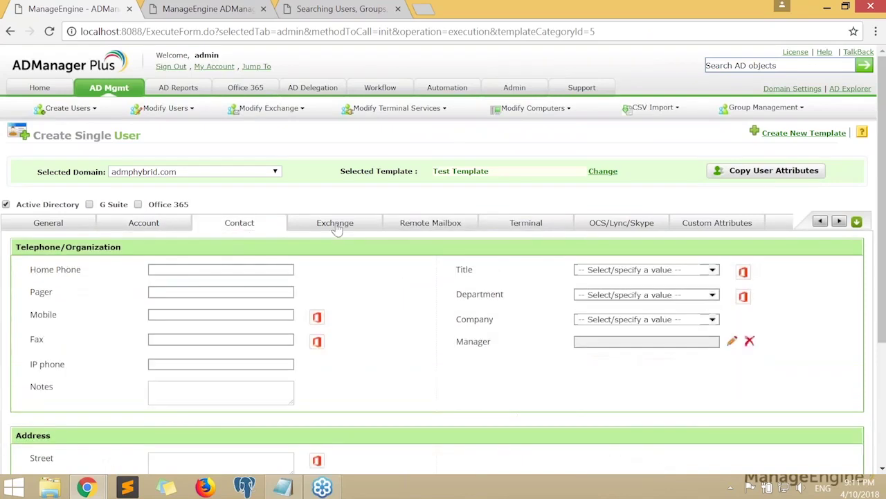
{"action": "left_click", "coordinate": [337, 228]}
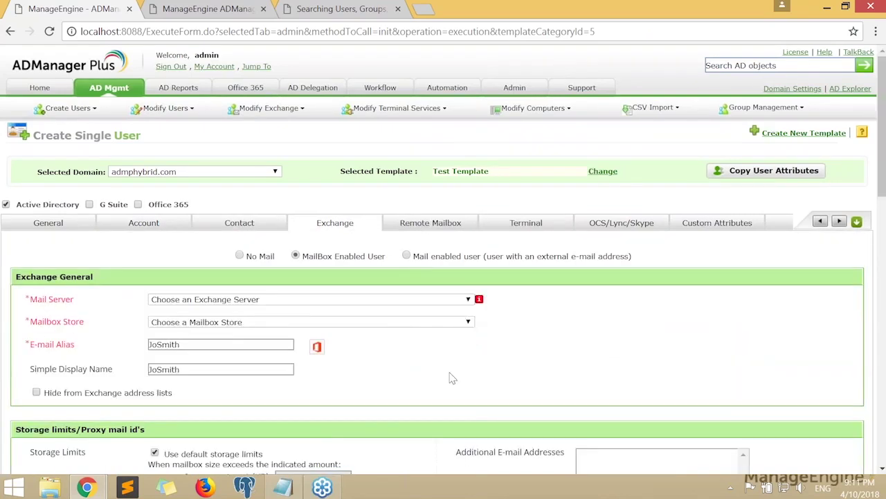
{"action": "scroll", "coordinate": [457, 374], "scroll_direction": "down", "scroll_amount": 1}
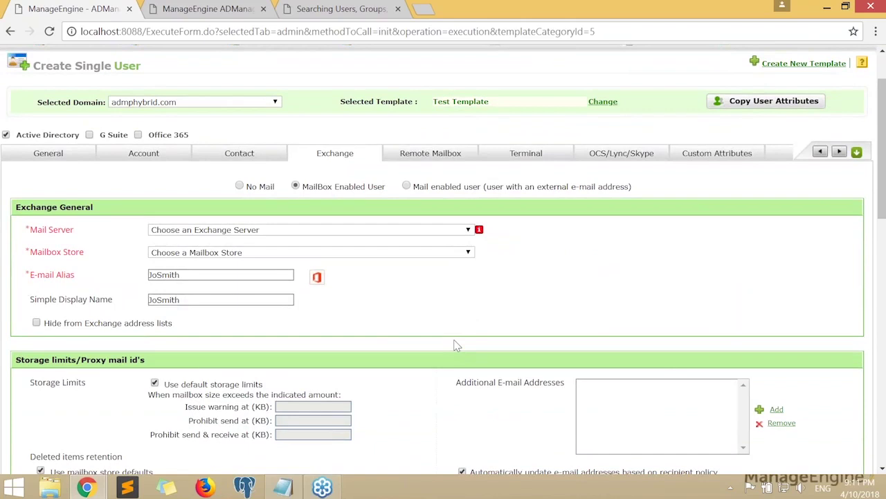
{"action": "scroll", "coordinate": [457, 345], "scroll_direction": "up", "scroll_amount": 1}
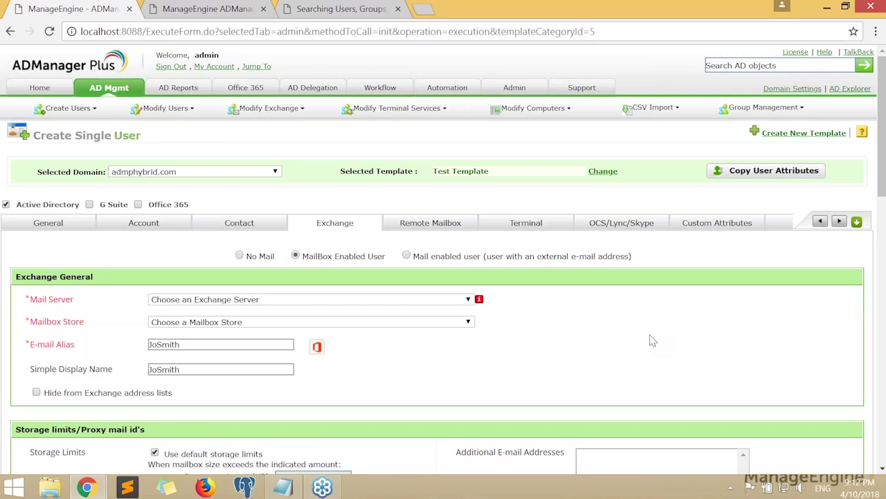
Switch the user's selected template to ITDept
{"action": "left_click", "coordinate": [47, 222]}
{"action": "left_click", "coordinate": [602, 171]}
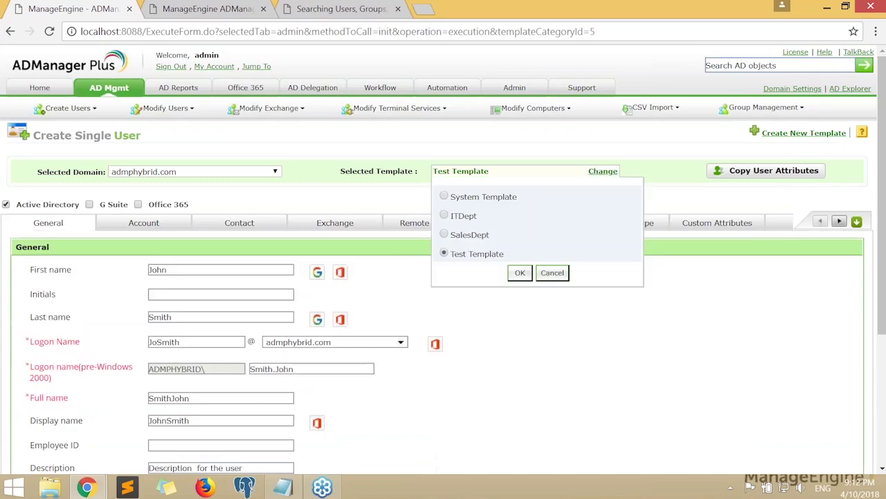
{"action": "left_click", "coordinate": [443, 216]}
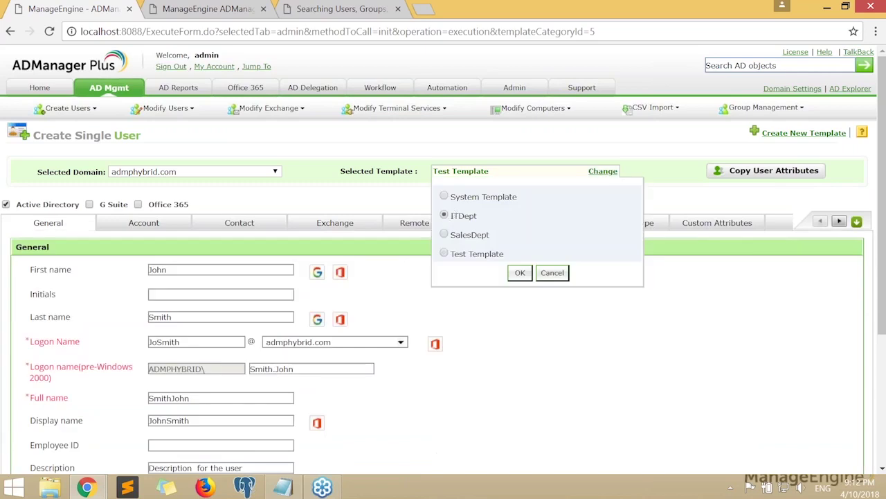
{"action": "left_click", "coordinate": [519, 273]}
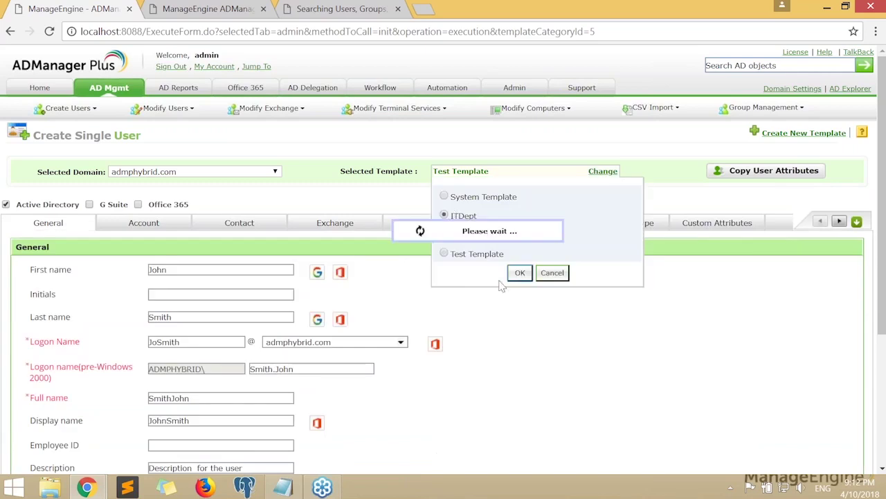
Review the regenerated John.Smith names and the empty Employee ID, Description and Telephone fields
{"action": "left_click", "coordinate": [185, 271]}
{"action": "scroll", "coordinate": [459, 319], "scroll_direction": "down", "scroll_amount": 2}
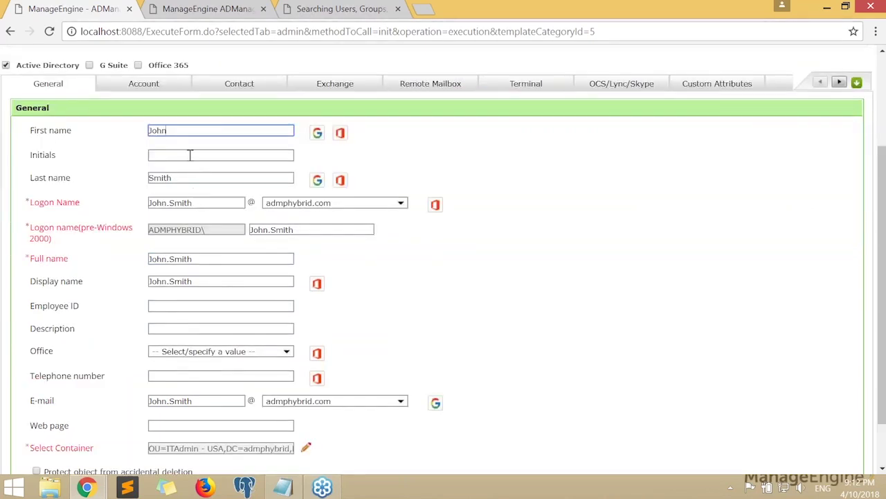
{"action": "left_click", "coordinate": [182, 179]}
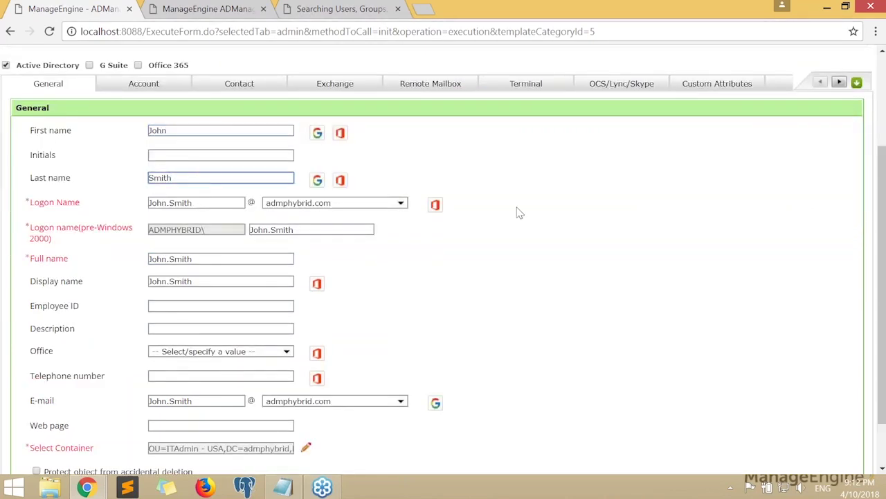
{"action": "scroll", "coordinate": [347, 285], "scroll_direction": "up", "scroll_amount": 1}
{"action": "scroll", "coordinate": [348, 286], "scroll_direction": "down", "scroll_amount": 1}
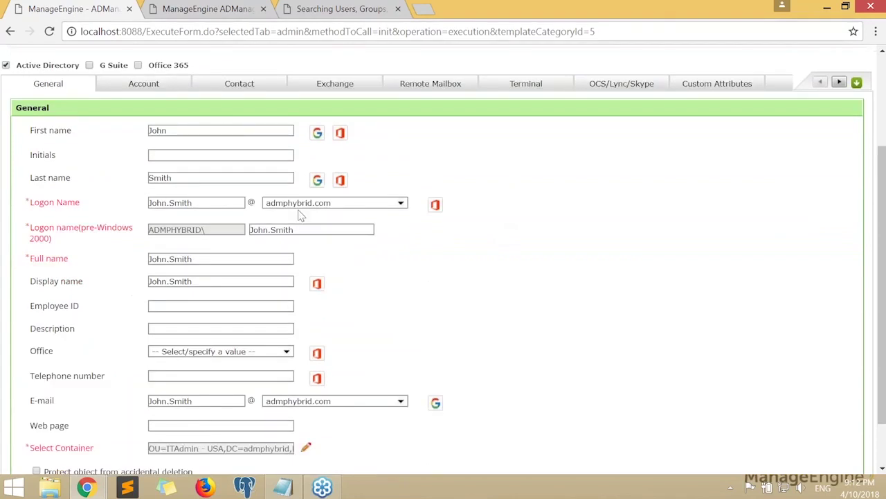
{"action": "left_click", "coordinate": [194, 306]}
{"action": "left_click", "coordinate": [198, 330]}
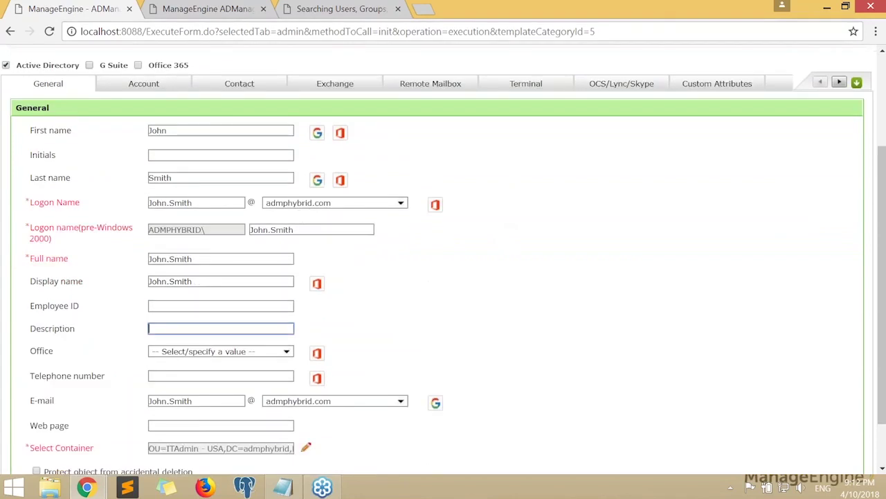
{"action": "left_click", "coordinate": [228, 376]}
{"action": "left_click", "coordinate": [258, 260]}
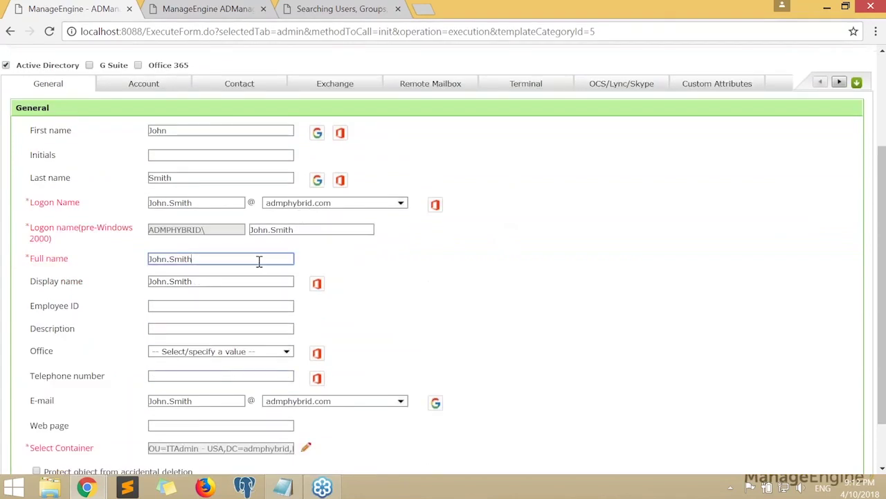
Check the Description field and the empty Office list
{"action": "scroll", "coordinate": [465, 309], "scroll_direction": "down", "scroll_amount": 1}
{"action": "left_click", "coordinate": [207, 269]}
{"action": "left_click", "coordinate": [164, 291]}
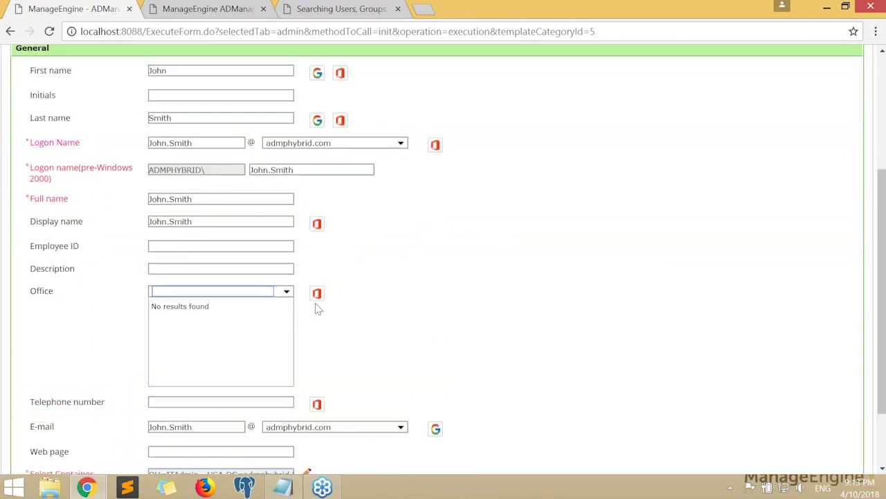
{"action": "left_click", "coordinate": [504, 294]}
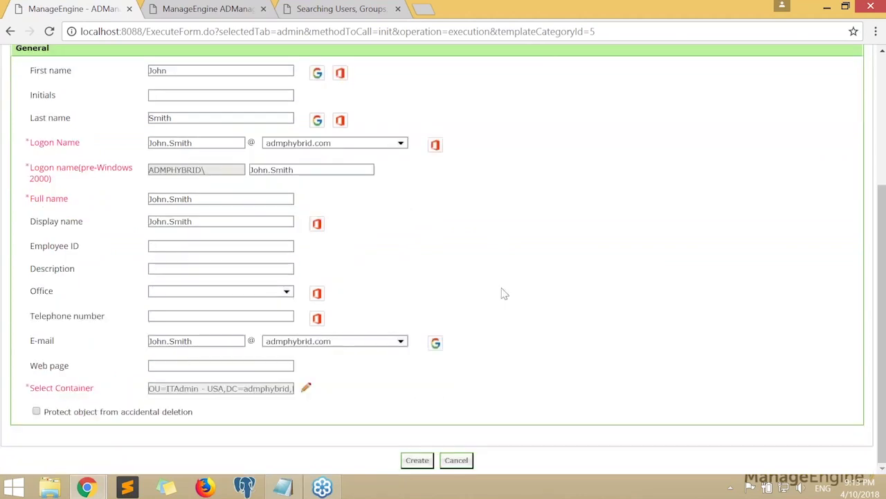
{"action": "left_click", "coordinate": [182, 291]}
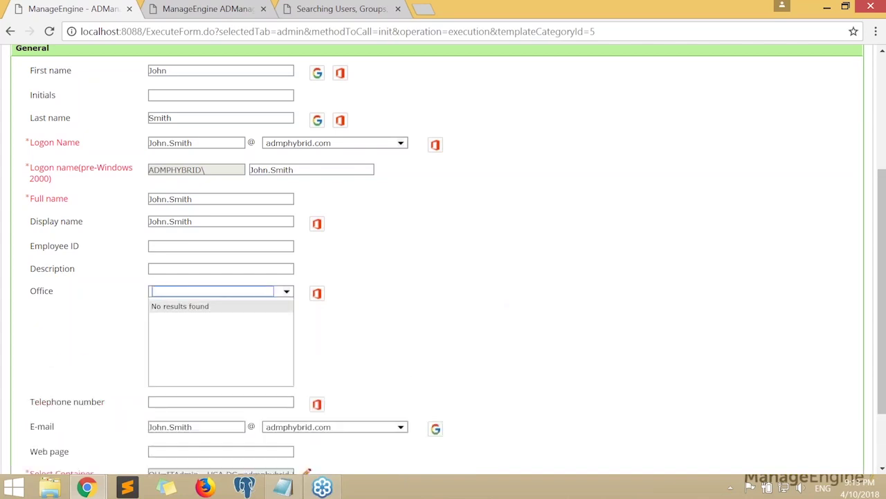
{"action": "left_click", "coordinate": [480, 315]}
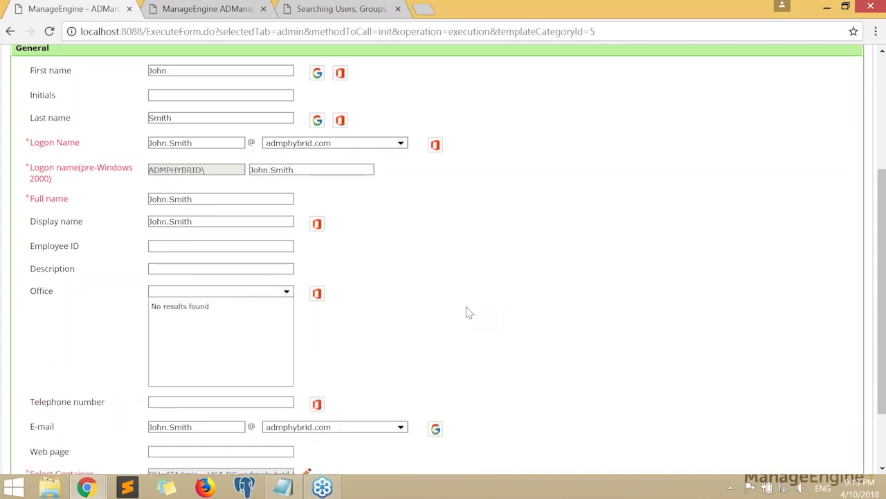
{"action": "scroll", "coordinate": [469, 313], "scroll_direction": "up", "scroll_amount": 2}
{"action": "scroll", "coordinate": [468, 313], "scroll_direction": "down", "scroll_amount": 2}
{"action": "scroll", "coordinate": [468, 313], "scroll_direction": "up", "scroll_amount": 3}
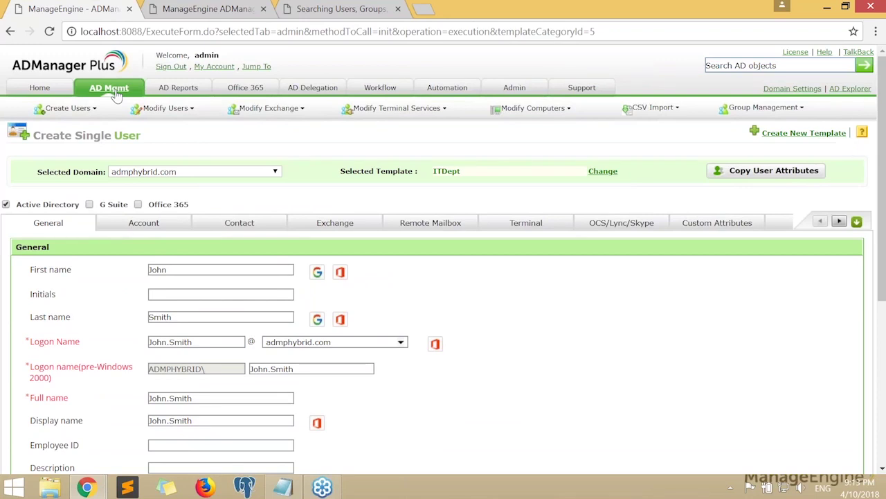
Go to AD Mgmt and start Create Bulk Users
{"action": "left_click", "coordinate": [109, 89]}
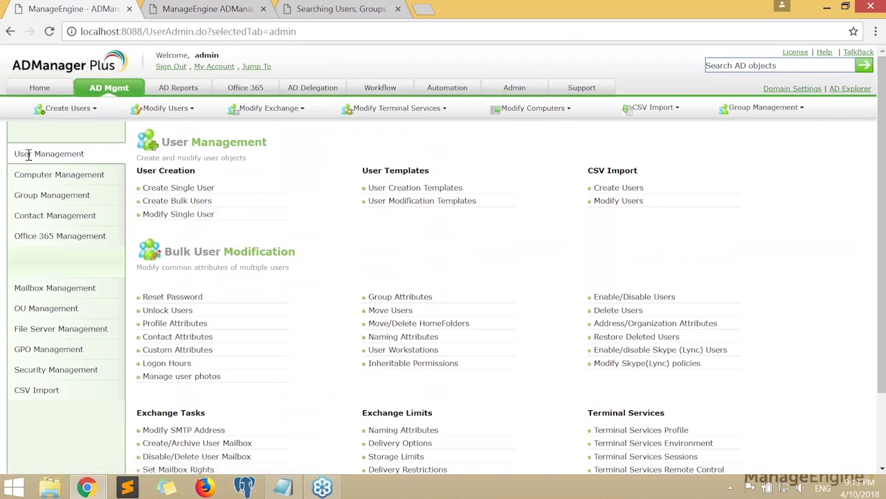
{"action": "left_click", "coordinate": [174, 202]}
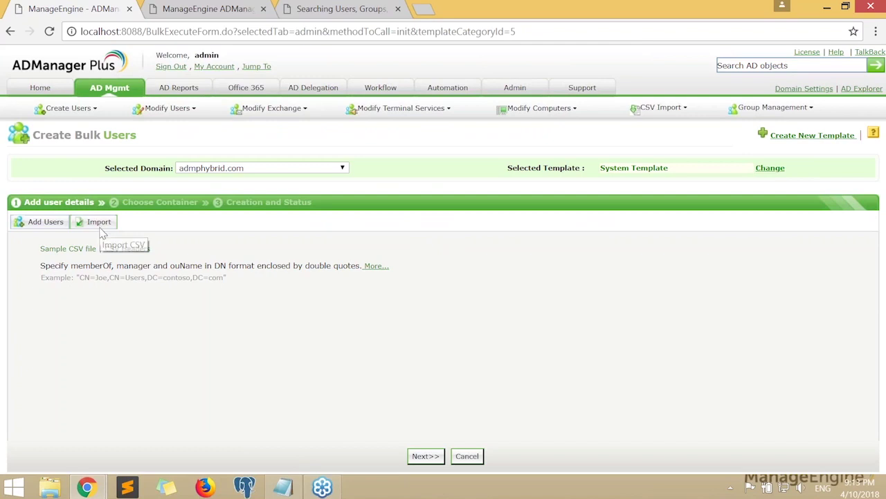
Import the two users from UserCreation.csv and scroll through their attributes
{"action": "left_click", "coordinate": [99, 223]}
{"action": "left_click", "coordinate": [100, 252]}
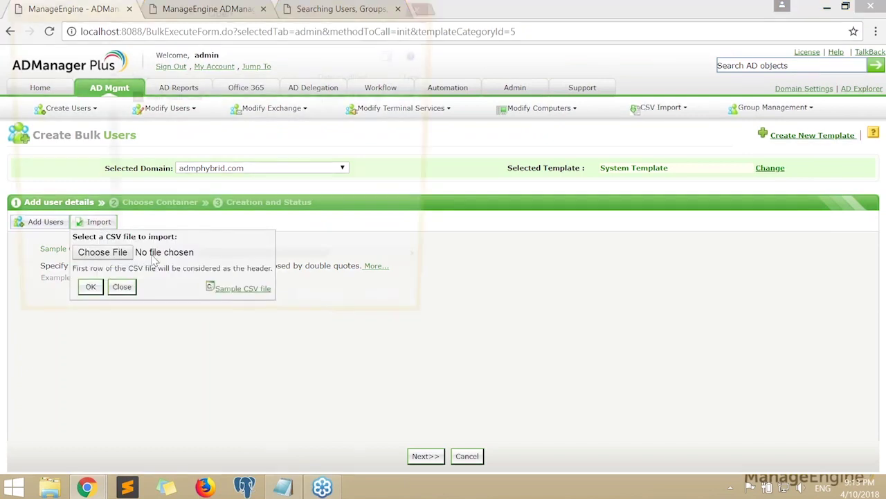
{"action": "double_click", "coordinate": [182, 105]}
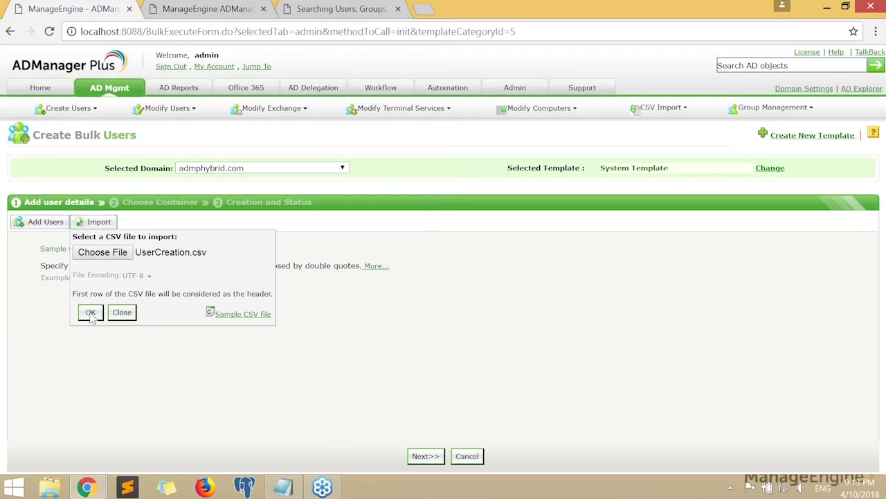
{"action": "left_click", "coordinate": [91, 313]}
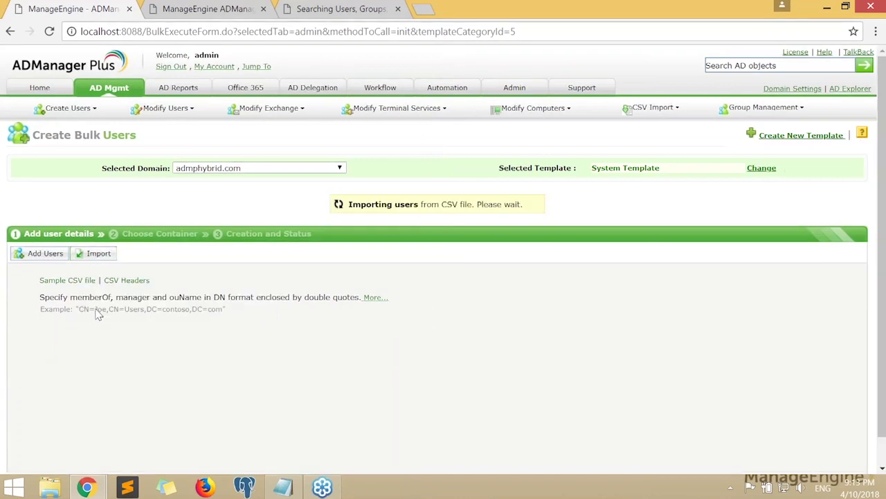
{"action": "left_click_drag", "start_coordinate": [451, 451], "coordinate": [862, 458]}
{"action": "left_click_drag", "start_coordinate": [351, 263], "coordinate": [141, 258]}
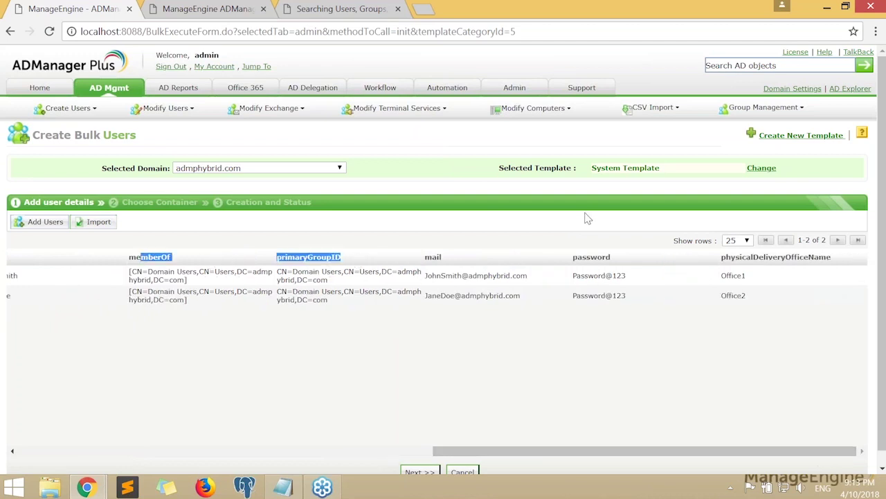
{"action": "left_click", "coordinate": [623, 169]}
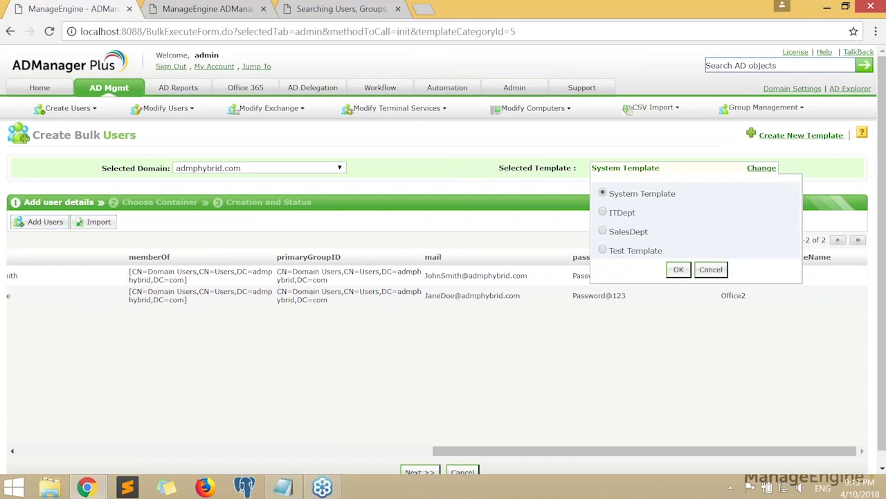
Apply Test Template and inspect the first user's SalesDept memberOf groups
{"action": "left_click", "coordinate": [603, 251]}
{"action": "left_click", "coordinate": [678, 270]}
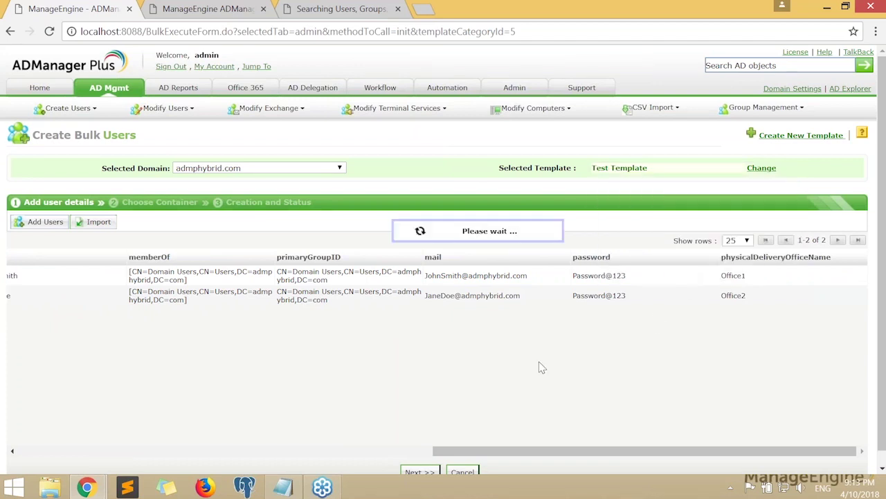
{"action": "left_click_drag", "start_coordinate": [447, 451], "coordinate": [340, 452]}
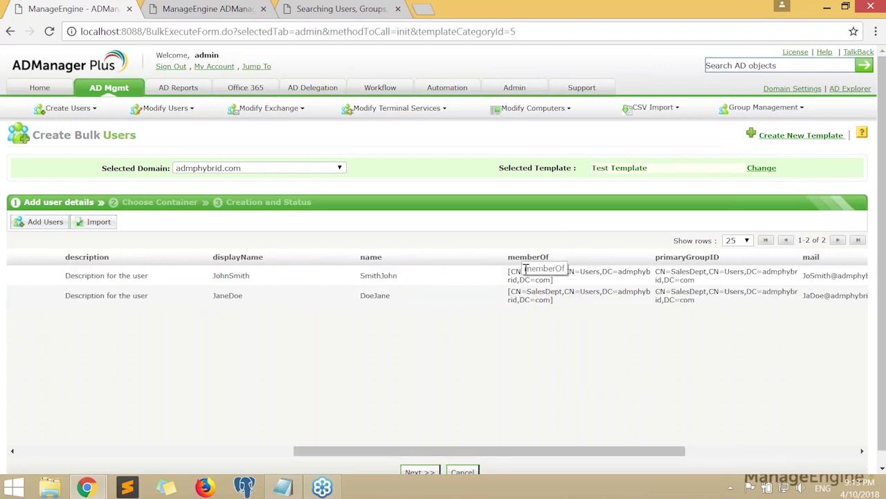
{"action": "left_click_drag", "start_coordinate": [559, 286], "coordinate": [509, 275]}
Check the SalesDept primaryGroupID value, then glance at the CSV in Notepad and return
{"action": "left_click_drag", "start_coordinate": [524, 451], "coordinate": [678, 471]}
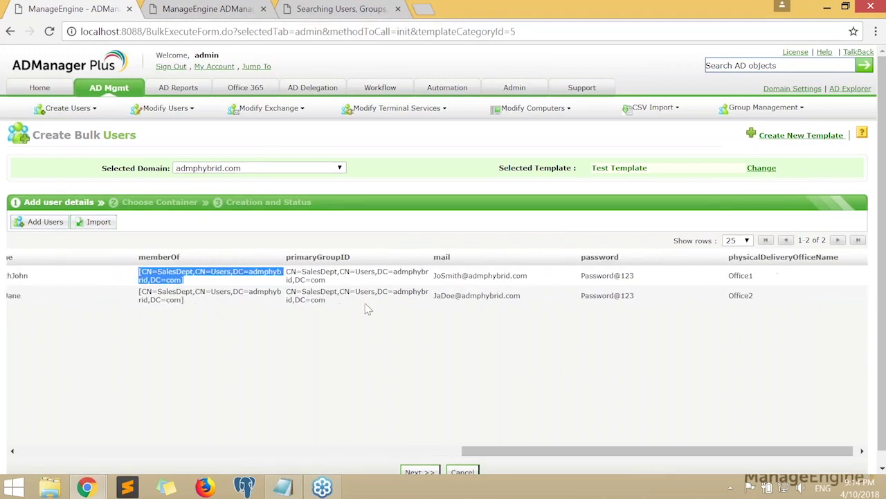
{"action": "triple_click", "coordinate": [332, 280]}
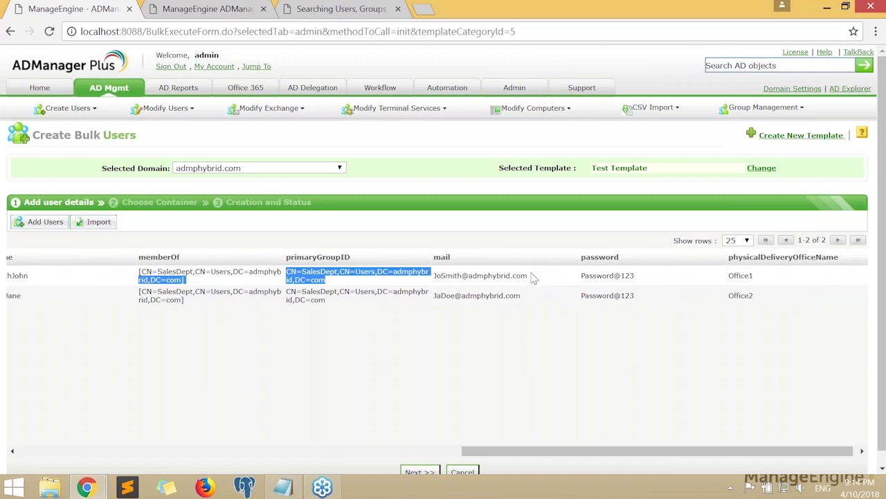
{"action": "left_click_drag", "start_coordinate": [602, 449], "coordinate": [638, 470]}
{"action": "left_click", "coordinate": [662, 410]}
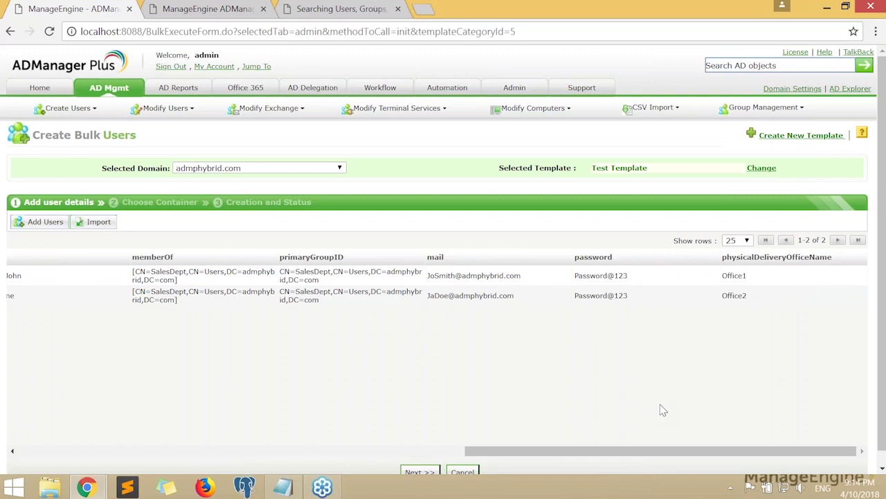
{"action": "left_click_drag", "start_coordinate": [630, 454], "coordinate": [152, 462]}
{"action": "scroll", "coordinate": [207, 416], "scroll_direction": "down", "scroll_amount": 1}
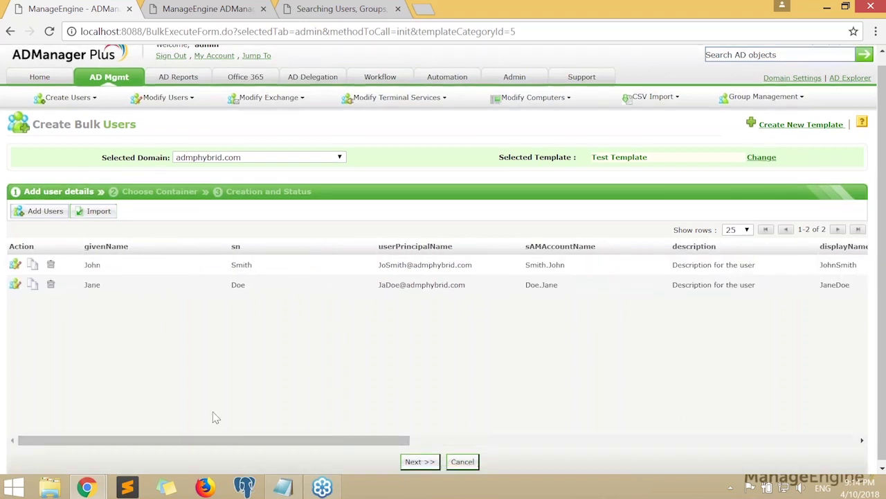
{"action": "key", "text": "alt+Tab"}
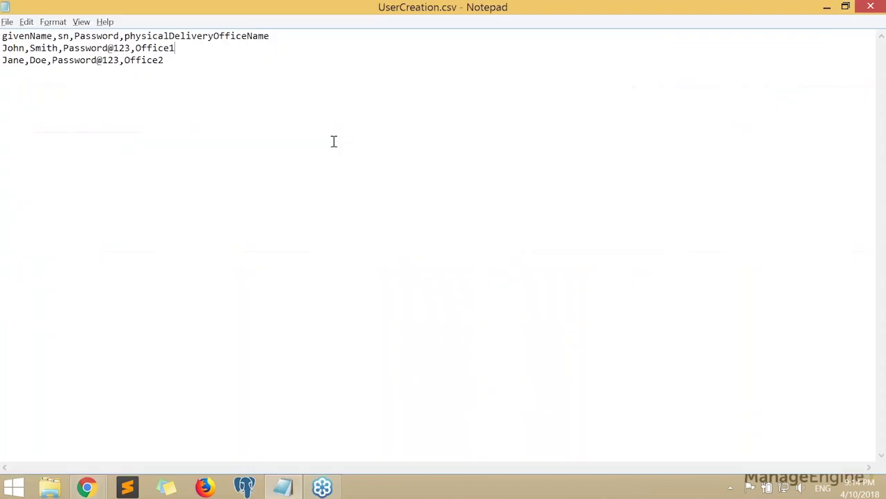
{"action": "left_click", "coordinate": [825, 6]}
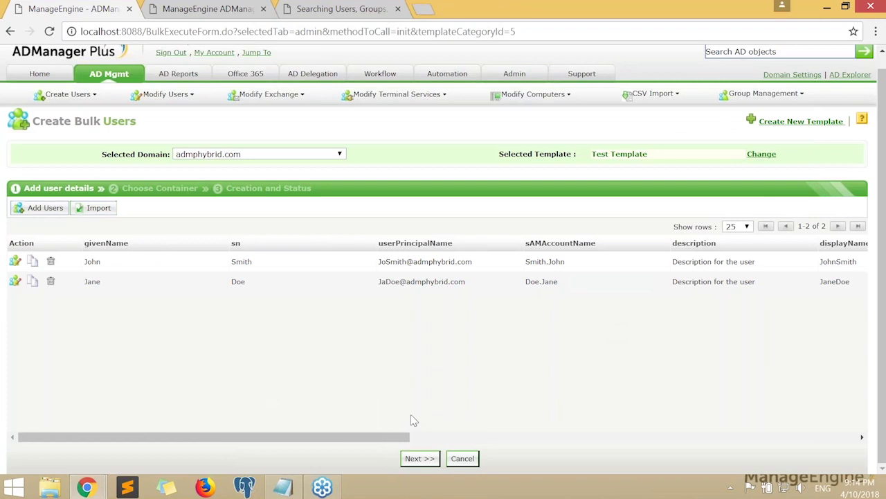
View the template list with ITDept and SalesDept, then switch to UserCreation.csv in Notepad
{"action": "left_click", "coordinate": [645, 162]}
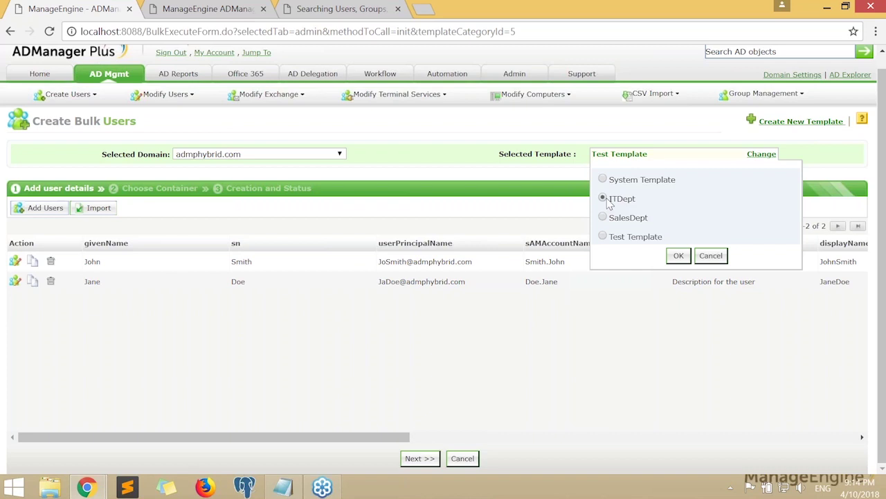
{"action": "key", "text": "alt+Tab"}
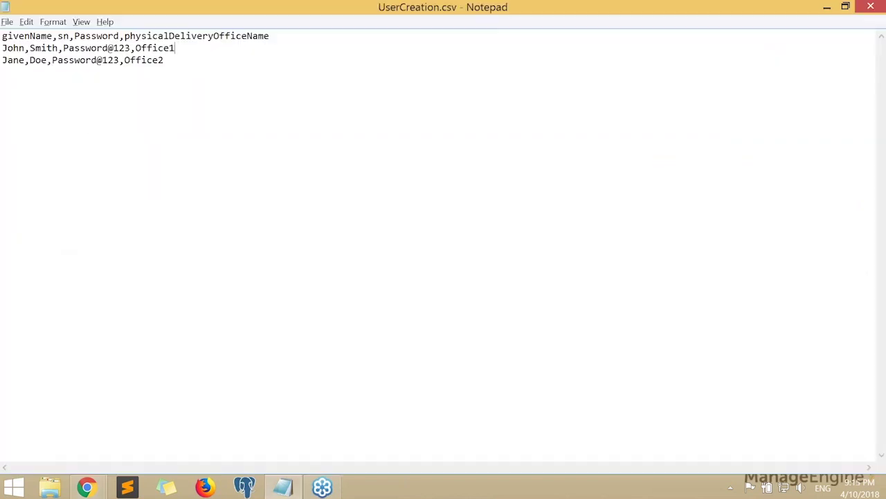
Add a templateName column with SalesDept and ITDept values to UserCreation.csv
{"action": "left_click", "coordinate": [299, 36]}
{"action": "type", "text": ",templateN"}
{"action": "type", "text": "ame"}
{"action": "type", "text": ",S"}
{"action": "type", "text": "alesDep"}
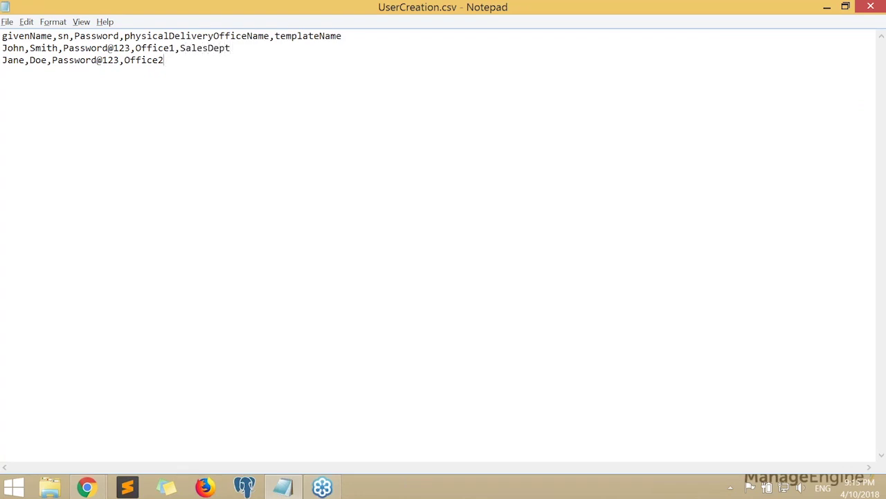
{"action": "type", "text": "T"}
{"action": "key", "text": "alt+Tab"}
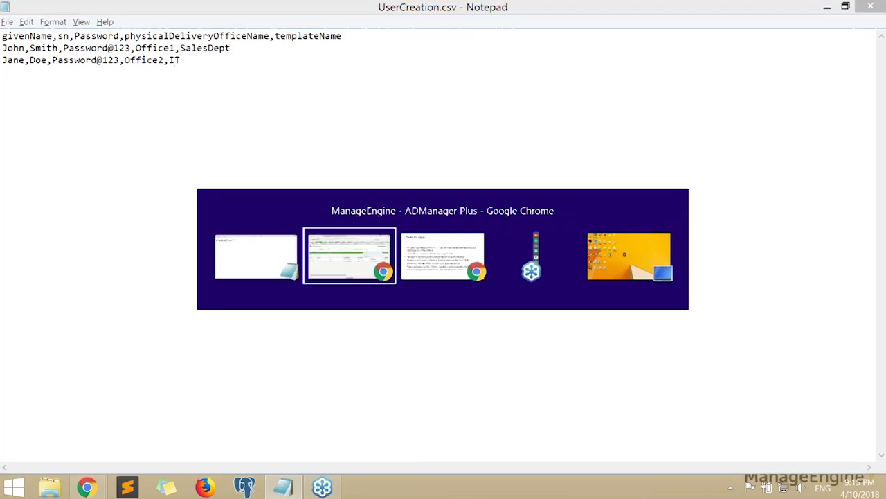
{"action": "key", "text": "alt+Tab"}
{"action": "type", "text": "De"}
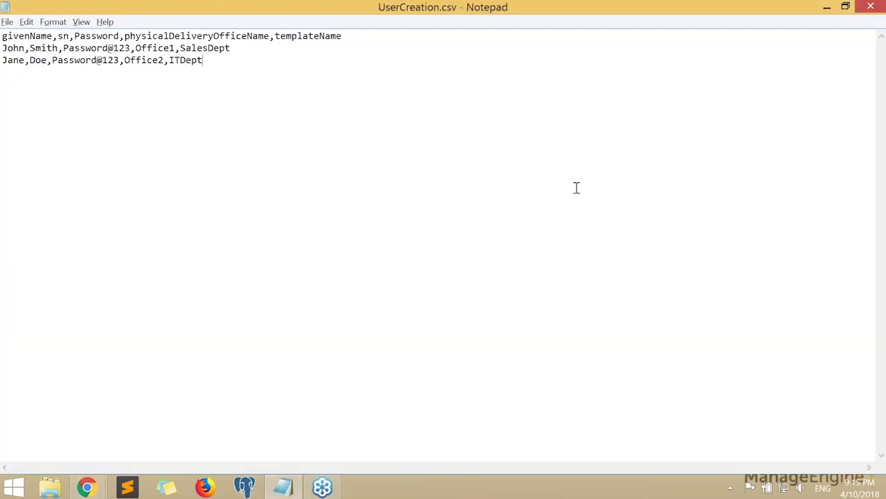
Review both user rows' template values and minimize Notepad
{"action": "left_click_drag", "start_coordinate": [242, 48], "coordinate": [3, 45]}
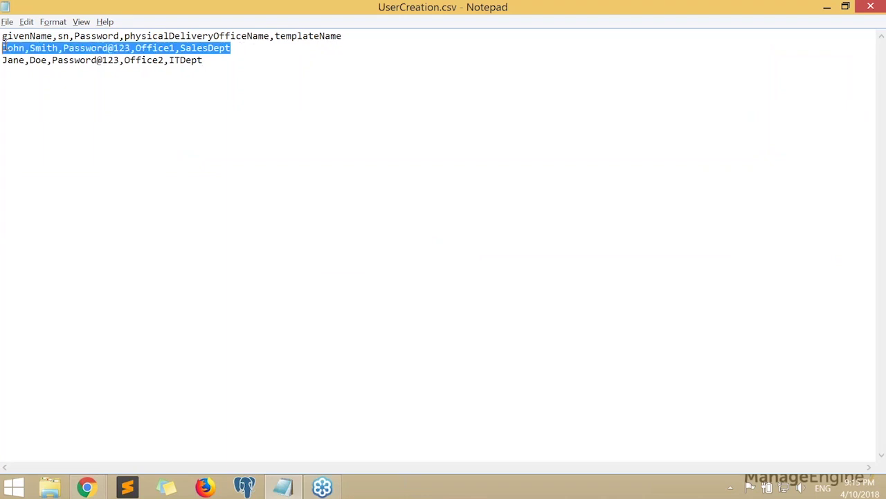
{"action": "left_click", "coordinate": [215, 60]}
{"action": "left_click_drag", "start_coordinate": [215, 60], "coordinate": [5, 65]}
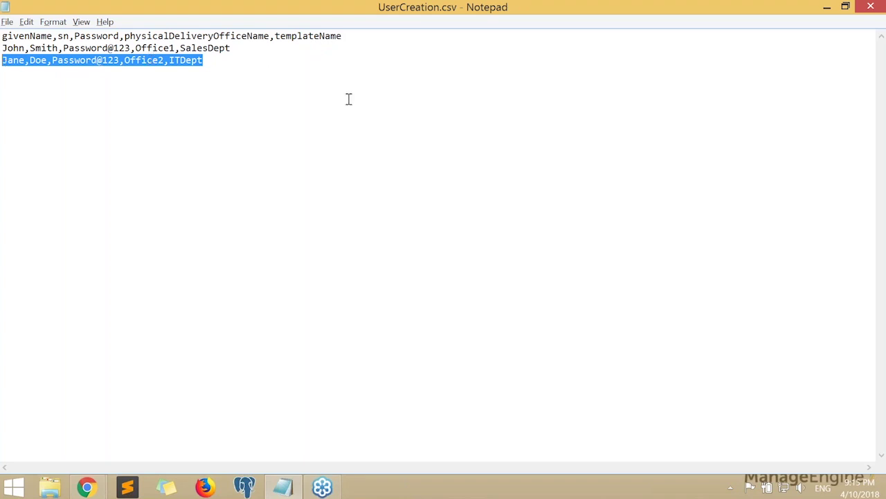
{"action": "left_click", "coordinate": [829, 7]}
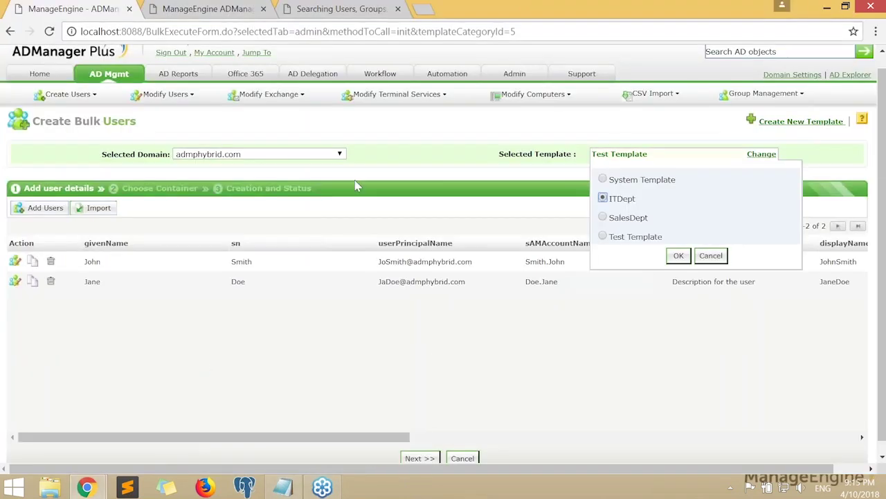
Reload Create Bulk Users and re-import the updated UserCreation.csv
{"action": "left_click", "coordinate": [711, 255]}
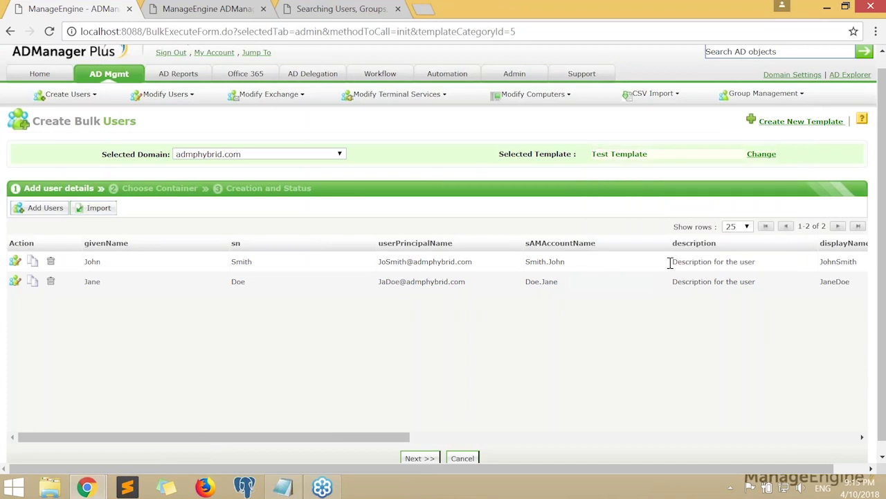
{"action": "left_click", "coordinate": [49, 31]}
{"action": "left_click", "coordinate": [489, 129]}
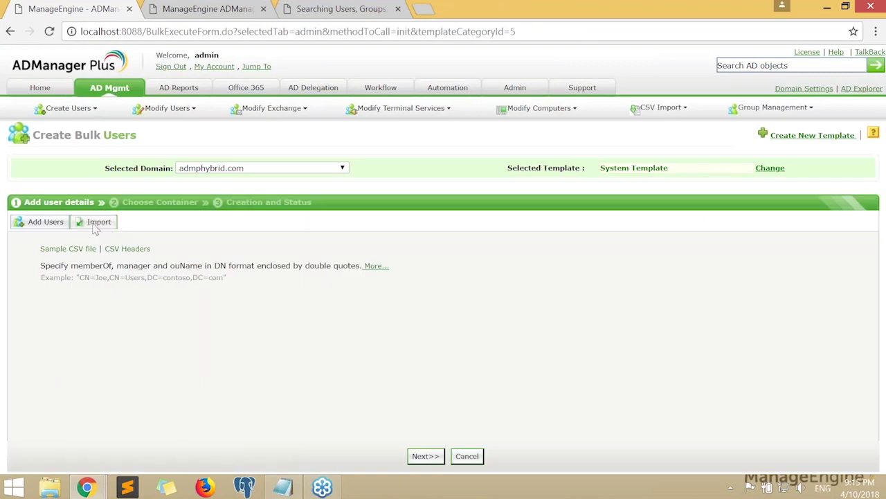
{"action": "left_click", "coordinate": [95, 222]}
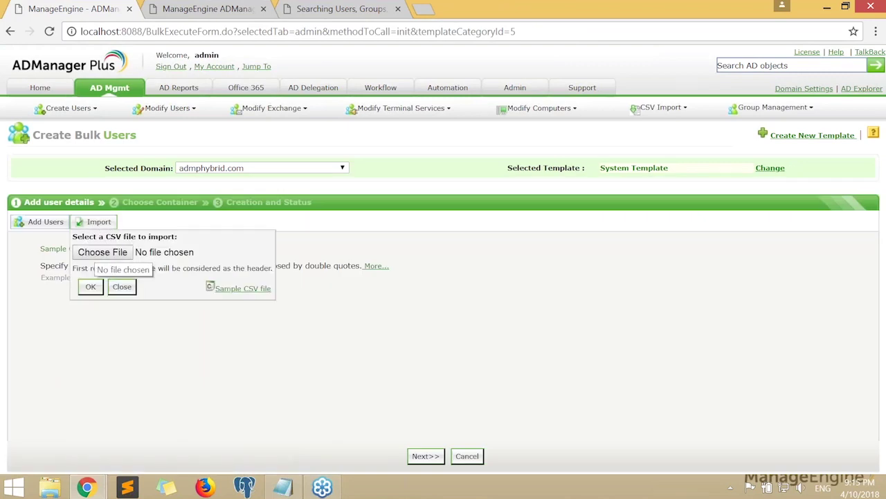
{"action": "left_click", "coordinate": [103, 252]}
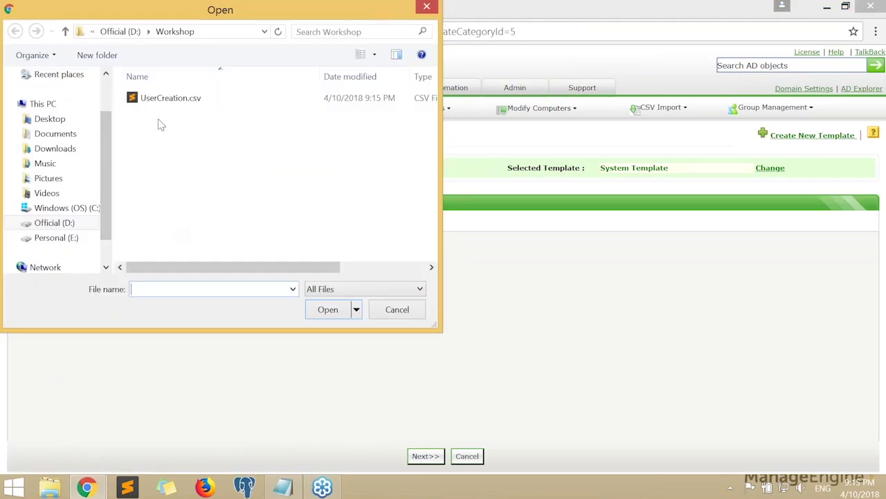
{"action": "double_click", "coordinate": [174, 99]}
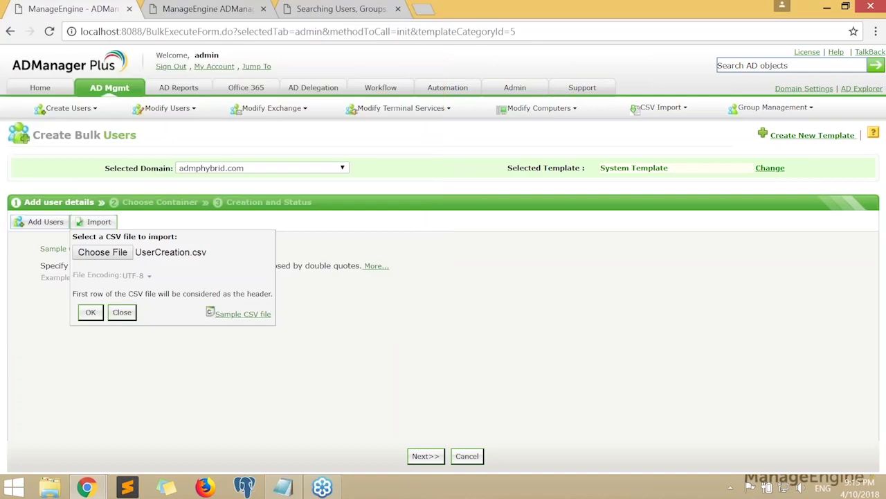
{"action": "left_click", "coordinate": [89, 312]}
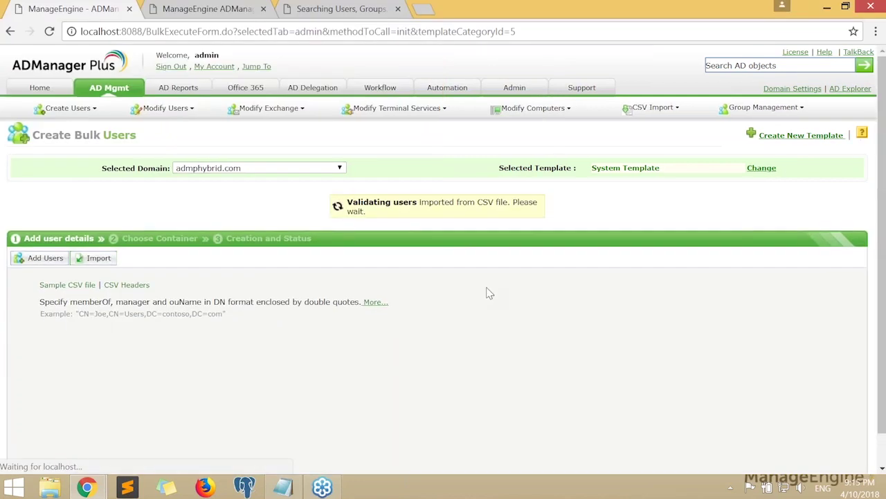
Scroll the grid to compare each user's OUName, memberOf and primaryGroupID values
{"action": "left_click_drag", "start_coordinate": [272, 451], "coordinate": [525, 451]}
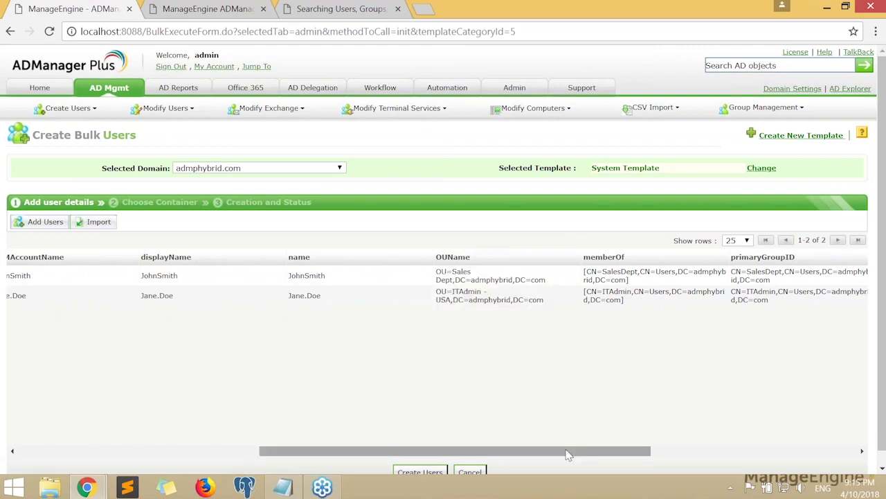
{"action": "left_click_drag", "start_coordinate": [566, 451], "coordinate": [623, 451]}
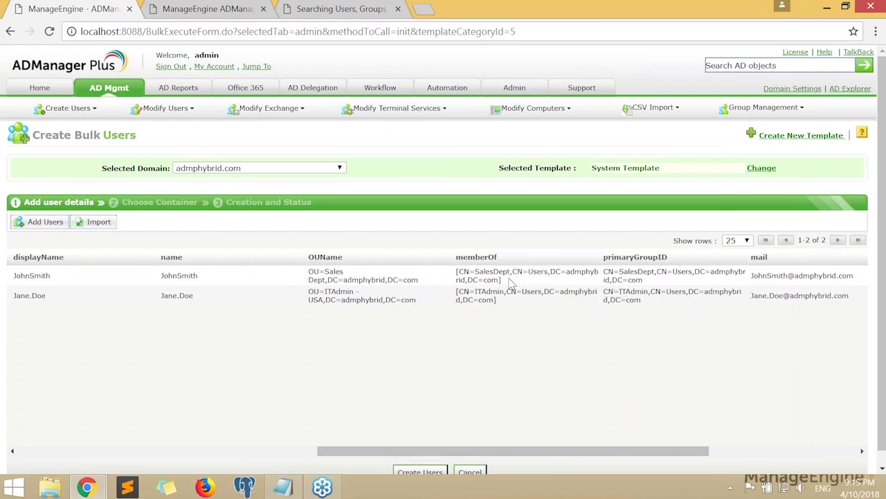
{"action": "left_click_drag", "start_coordinate": [552, 451], "coordinate": [138, 451]}
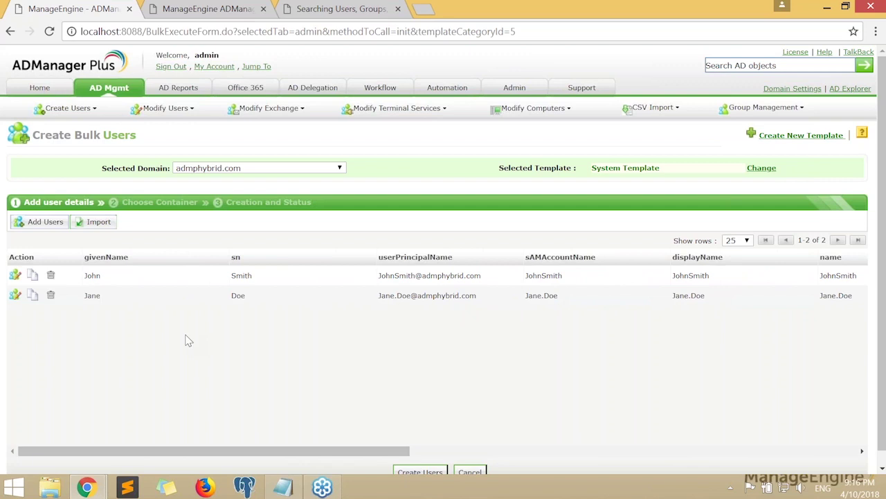
Create the two imported users and check that both show a success status
{"action": "scroll", "coordinate": [185, 340], "scroll_direction": "down", "scroll_amount": 1}
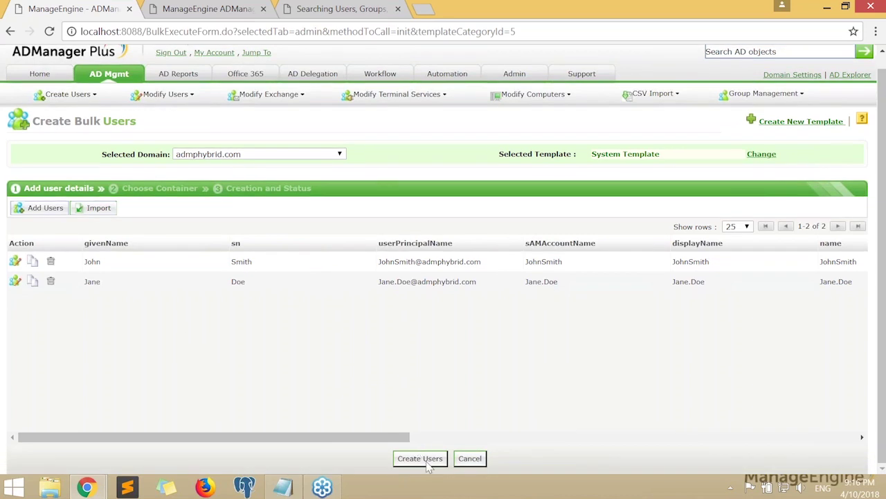
{"action": "left_click", "coordinate": [420, 458]}
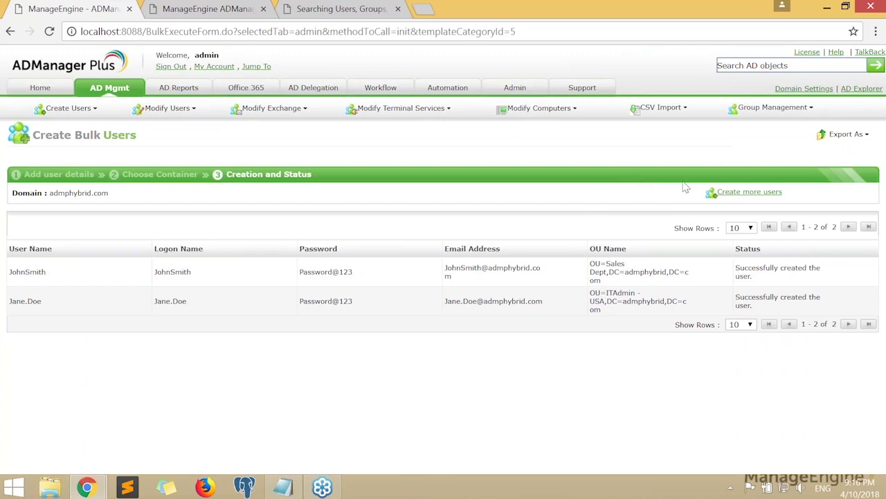
{"action": "left_click_drag", "start_coordinate": [738, 267], "coordinate": [829, 313]}
{"action": "left_click", "coordinate": [830, 314]}
Confirm the users landed in the Sales Dept and ITAdmin - USA OUs, then start a new bulk creation
{"action": "triple_click", "coordinate": [606, 285]}
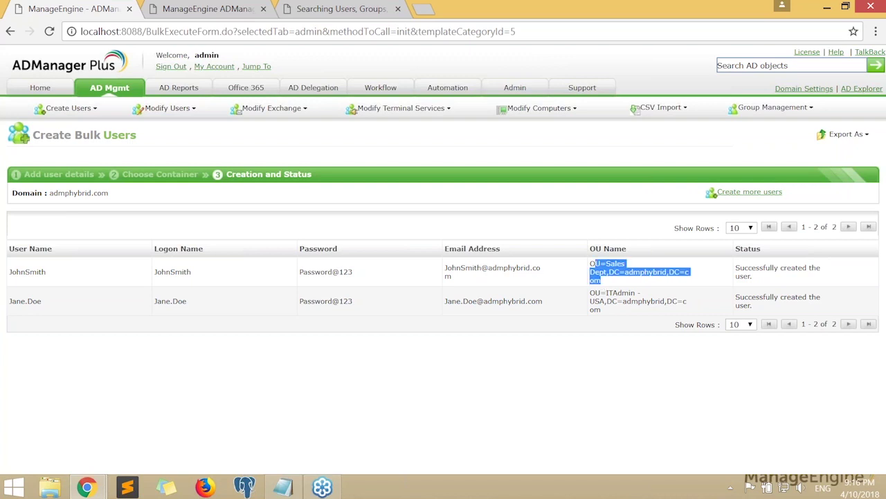
{"action": "triple_click", "coordinate": [604, 310]}
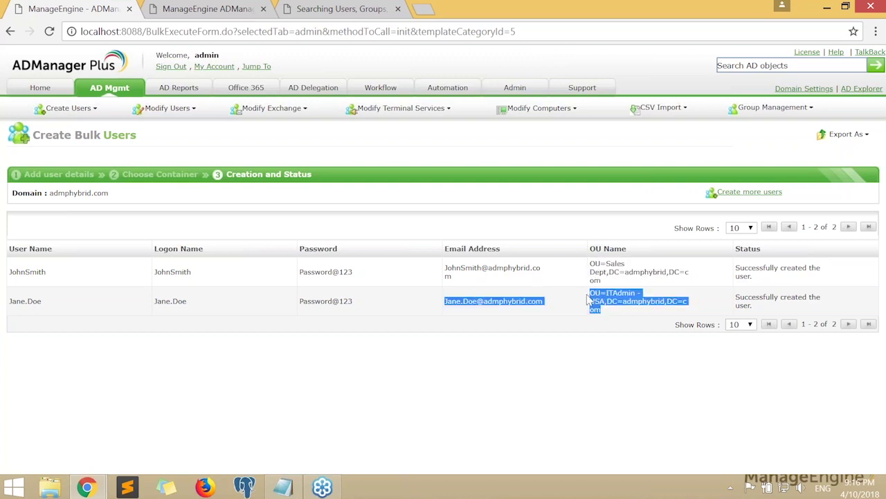
{"action": "left_click", "coordinate": [640, 314]}
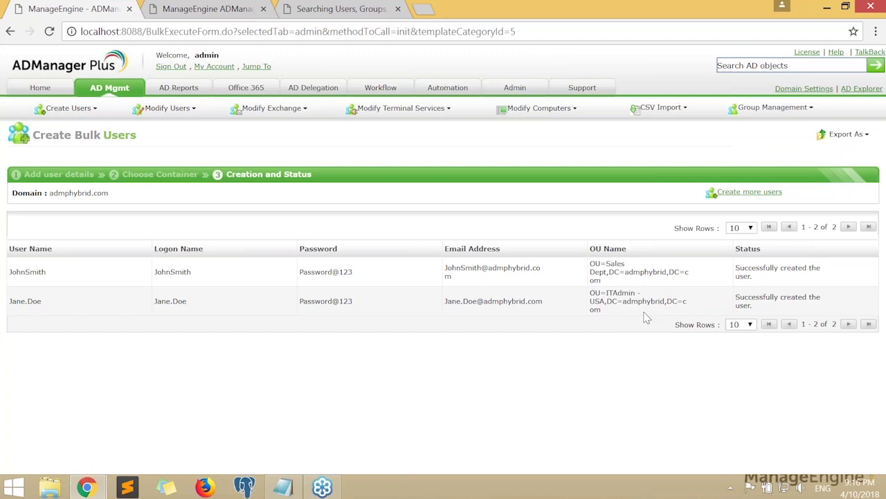
{"action": "left_click", "coordinate": [749, 192]}
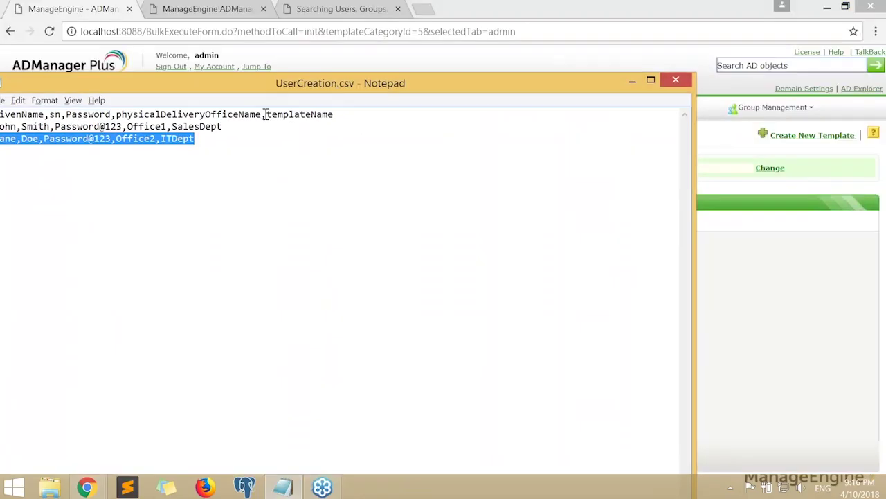
Compare the UserCreation.csv templateName column and header line with the form's user template choices
{"action": "left_click_drag", "start_coordinate": [266, 114], "coordinate": [351, 117]}
{"action": "key", "text": "alt+Tab"}
{"action": "left_click_drag", "start_coordinate": [679, 178], "coordinate": [644, 175]}
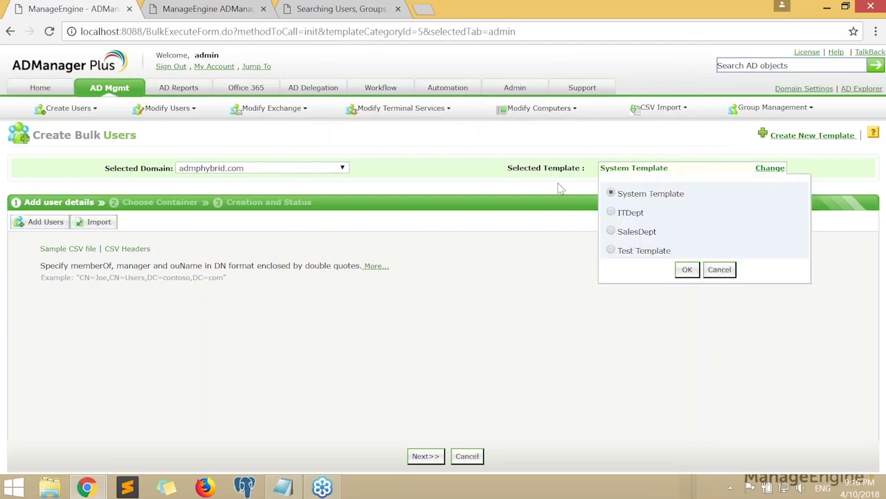
{"action": "key", "text": "alt+Tab"}
{"action": "left_click", "coordinate": [326, 115]}
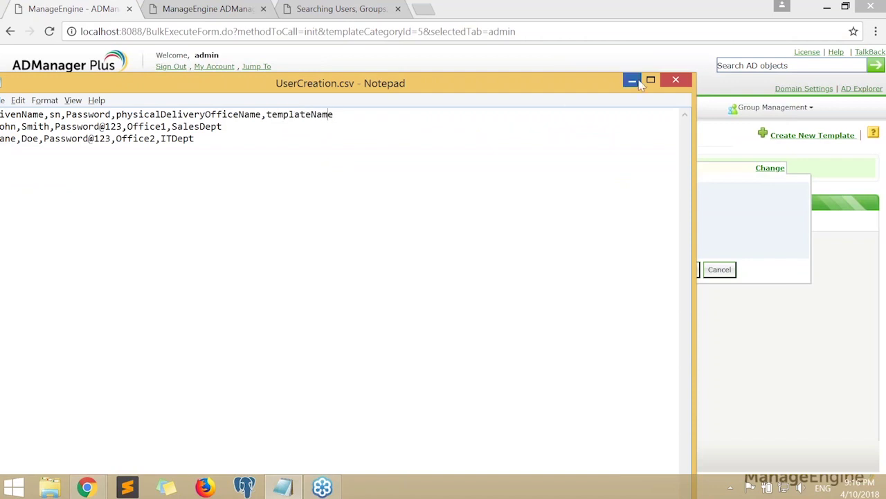
{"action": "triple_click", "coordinate": [288, 116]}
{"action": "left_click", "coordinate": [224, 129]}
{"action": "left_click", "coordinate": [632, 81]}
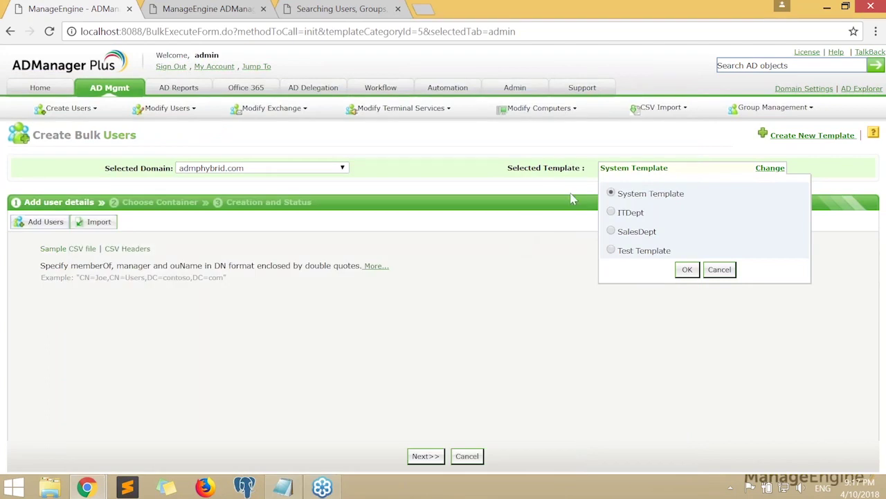
Keep the System Template and admphybrid.com domain unchanged, then return to the User Management overview
{"action": "left_click_drag", "start_coordinate": [518, 167], "coordinate": [586, 168]}
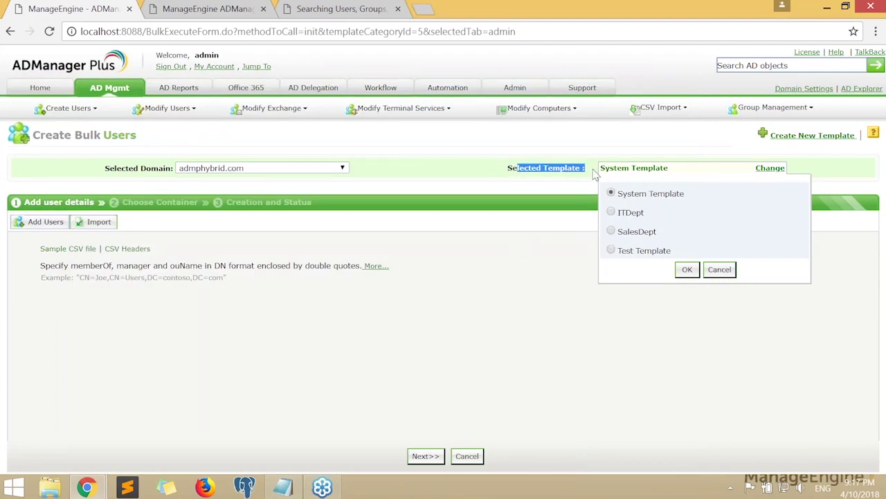
{"action": "left_click", "coordinate": [530, 235]}
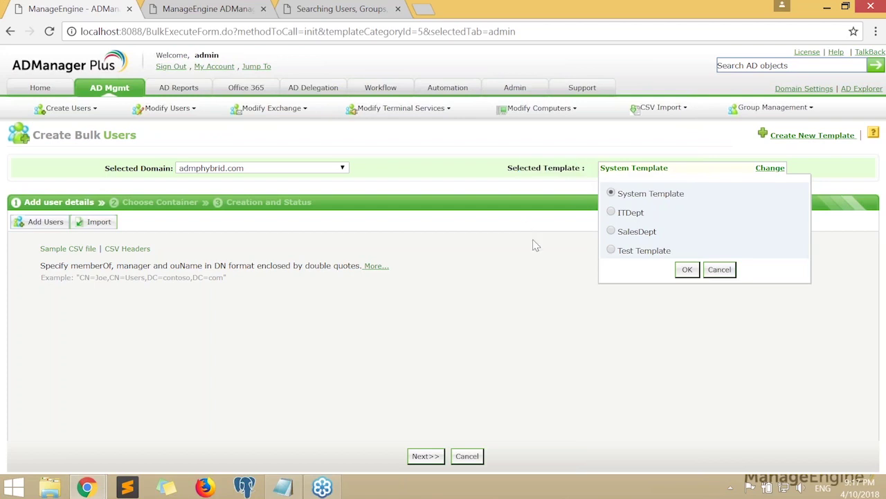
{"action": "left_click", "coordinate": [719, 269]}
{"action": "left_click", "coordinate": [339, 168]}
{"action": "left_click", "coordinate": [384, 185]}
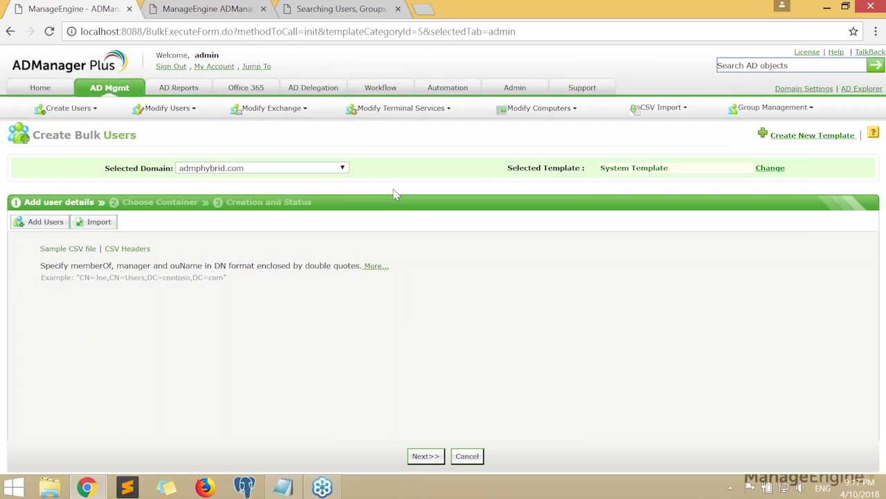
{"action": "left_click", "coordinate": [671, 169]}
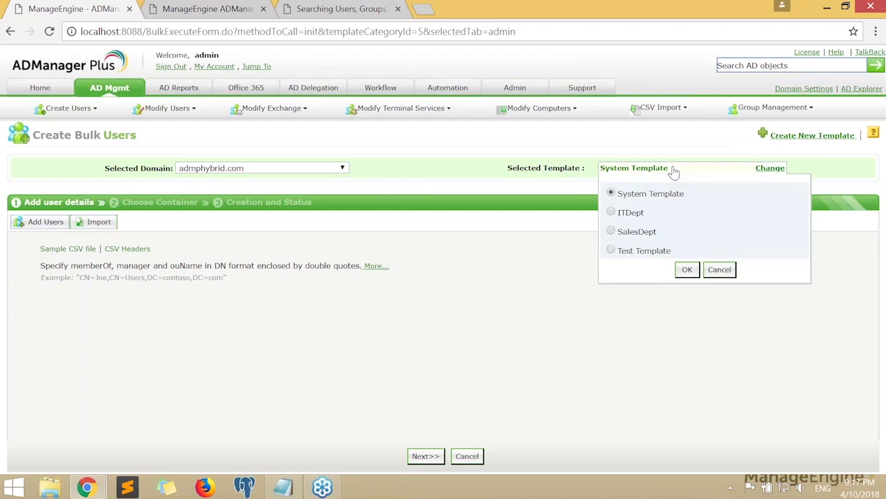
{"action": "left_click", "coordinate": [109, 89]}
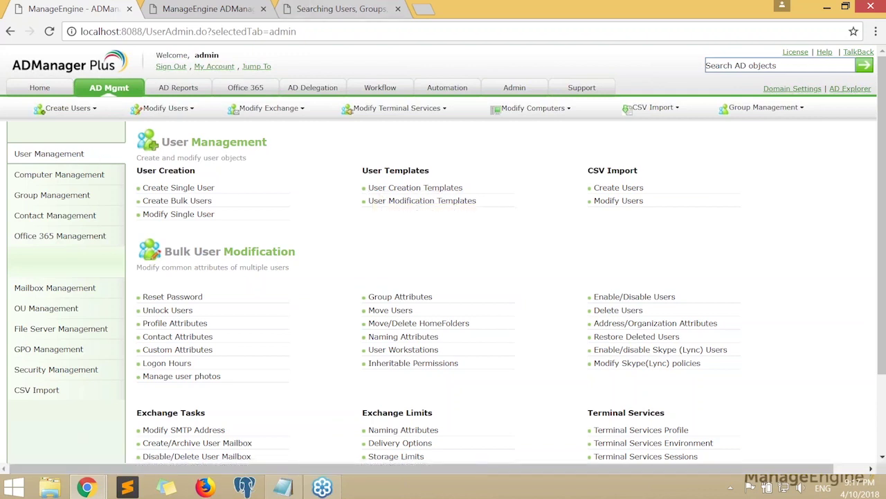
{"action": "left_click", "coordinate": [275, 492]}
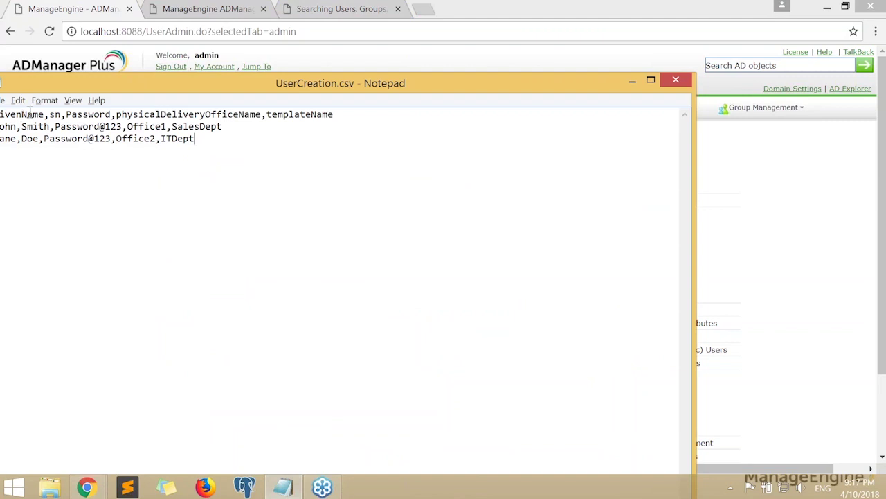
{"action": "left_click_drag", "start_coordinate": [121, 77], "coordinate": [189, 60]}
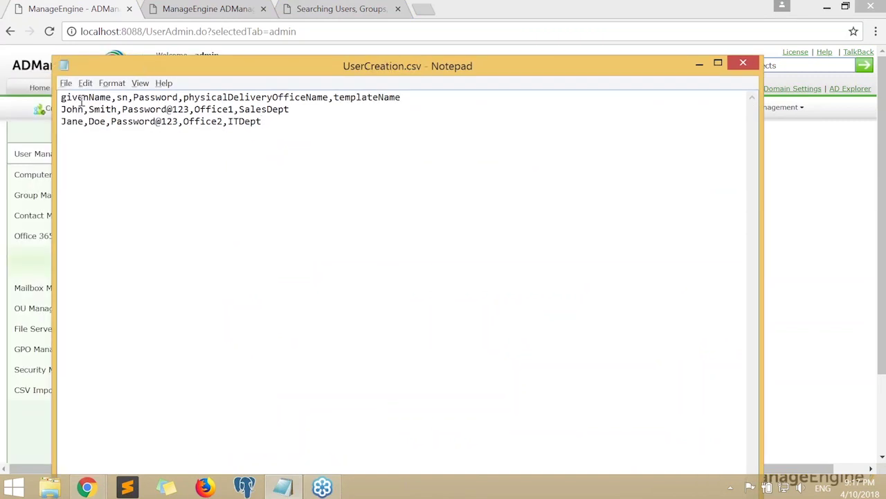
{"action": "left_click_drag", "start_coordinate": [183, 98], "coordinate": [336, 101]}
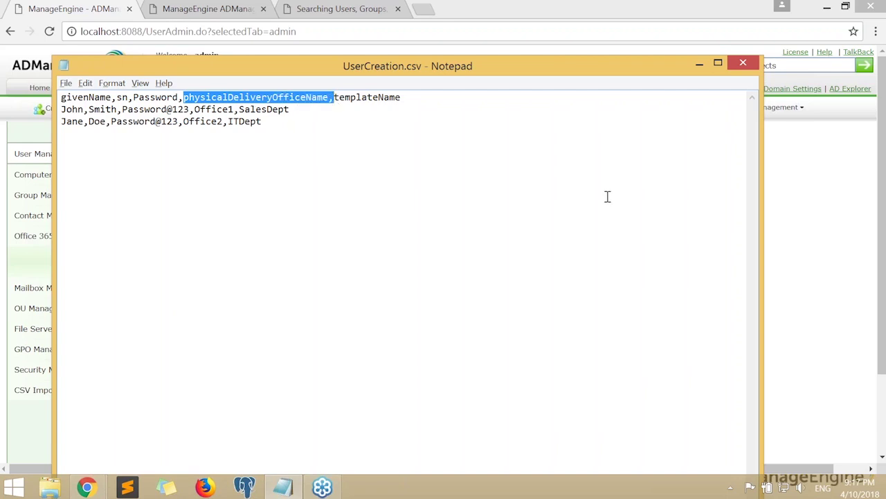
{"action": "left_click_drag", "start_coordinate": [179, 97], "coordinate": [56, 97]}
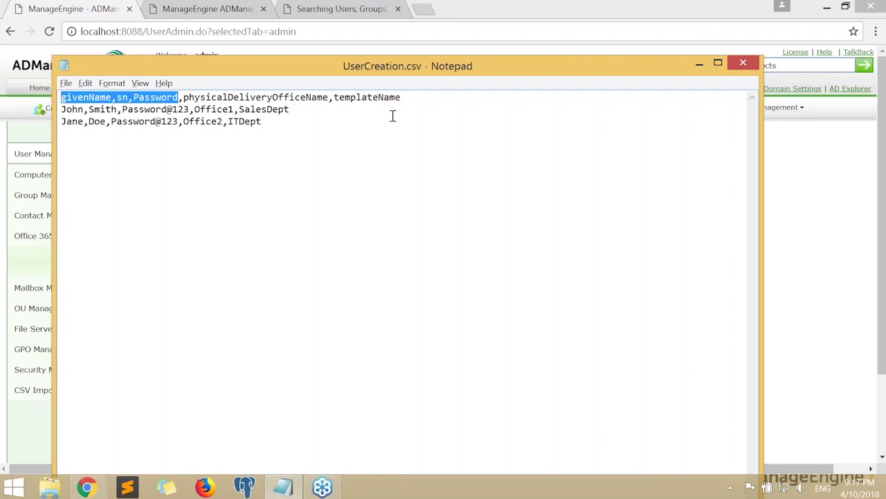
{"action": "double_click", "coordinate": [354, 99]}
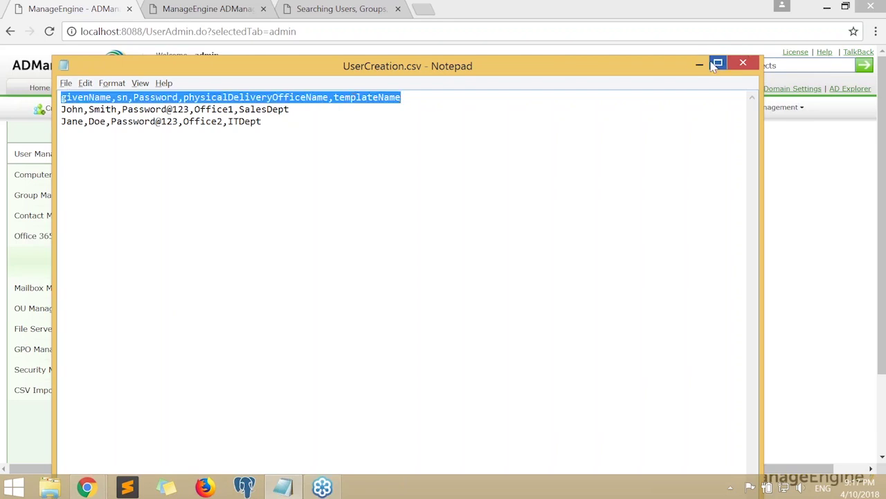
{"action": "left_click", "coordinate": [700, 64]}
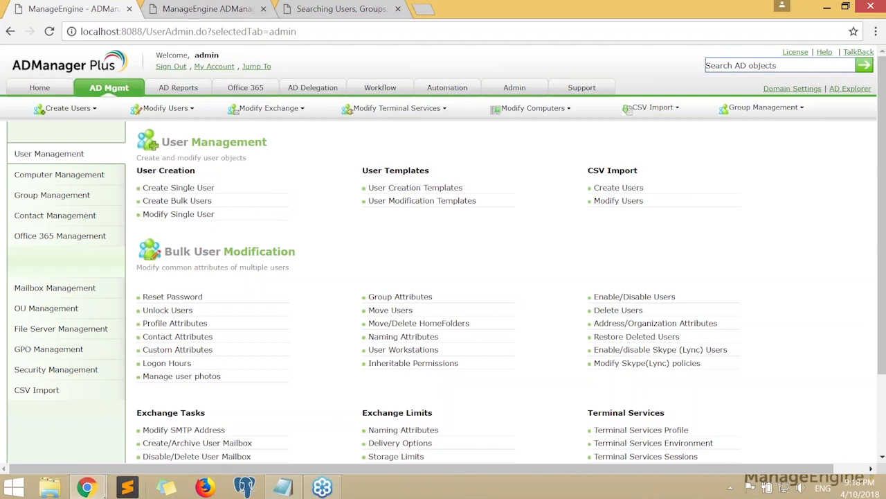
Bring up the full-screen Workshop 1 slideshow and move between the Thank you and Tasks for today slides
{"action": "mouse_move", "coordinate": [89, 487]}
{"action": "left_click", "coordinate": [177, 441]}
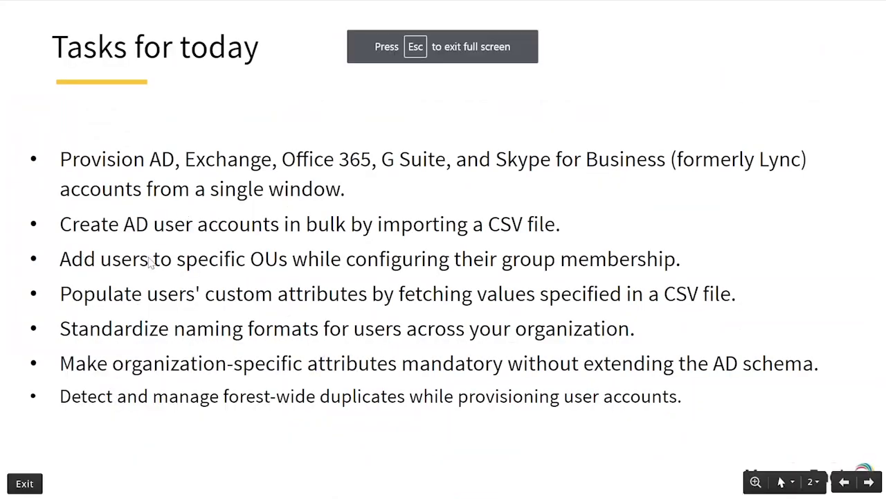
{"action": "left_click", "coordinate": [358, 196]}
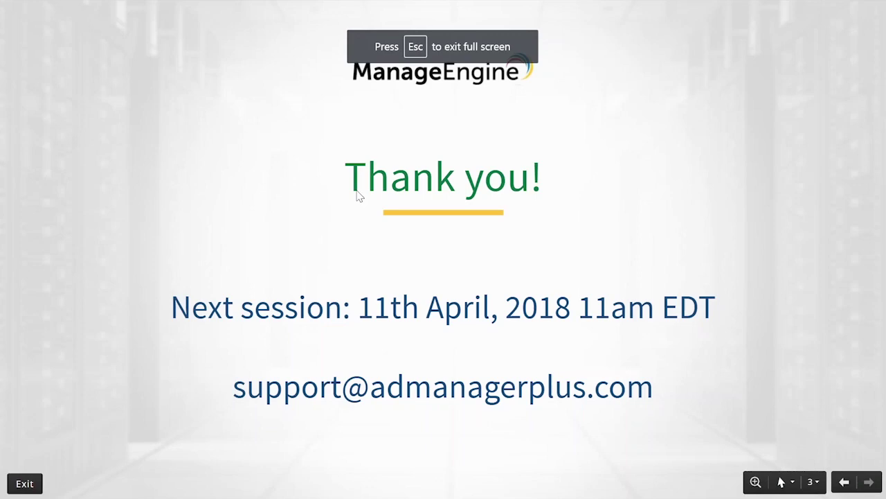
{"action": "key", "text": "Left"}
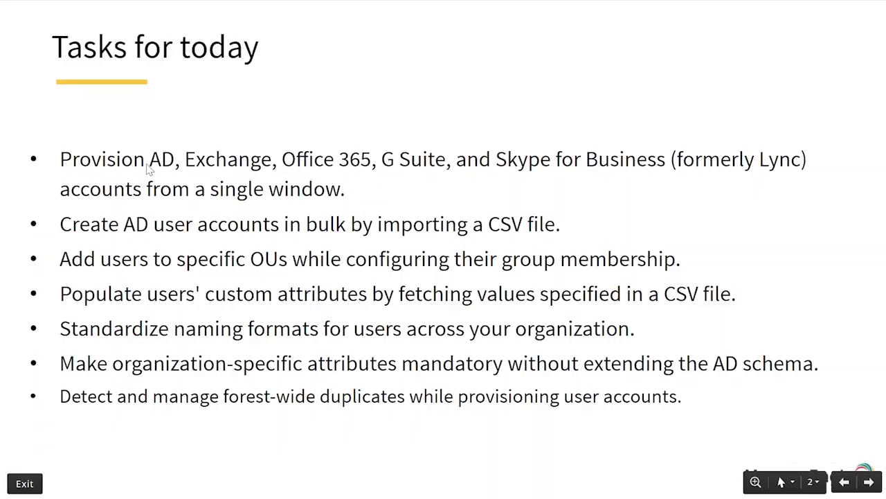
{"action": "left_click", "coordinate": [218, 158]}
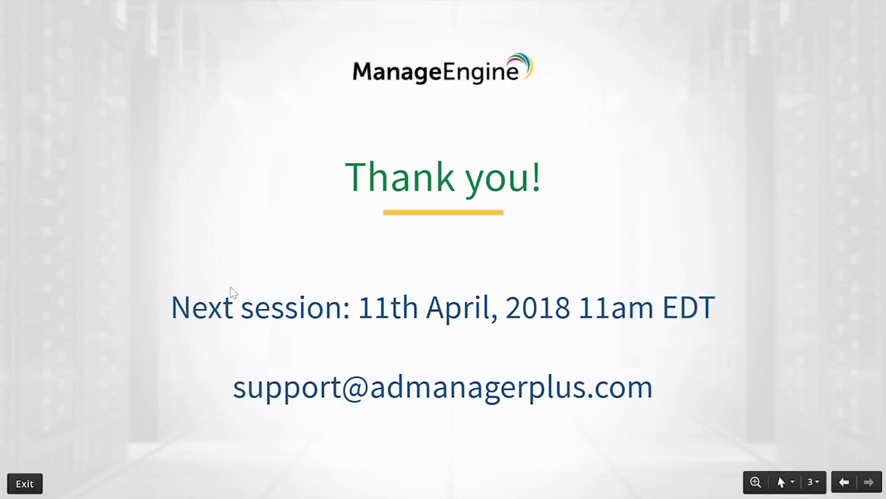
{"action": "key", "text": "Left"}
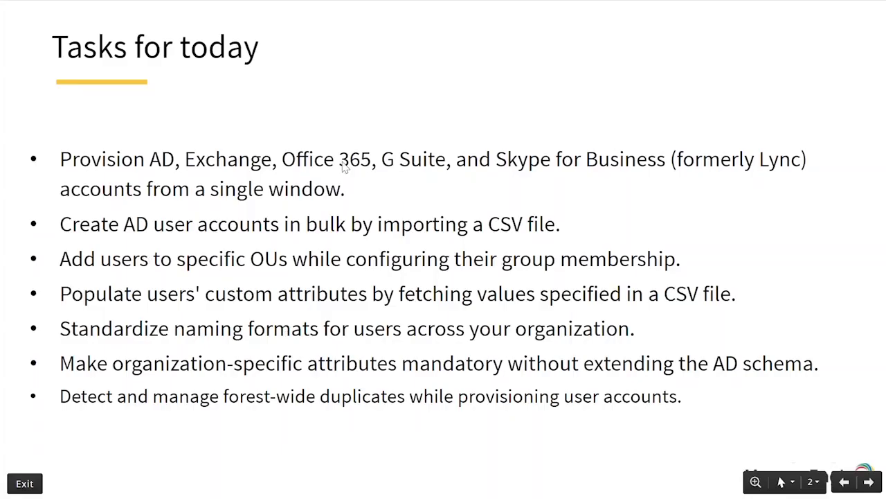
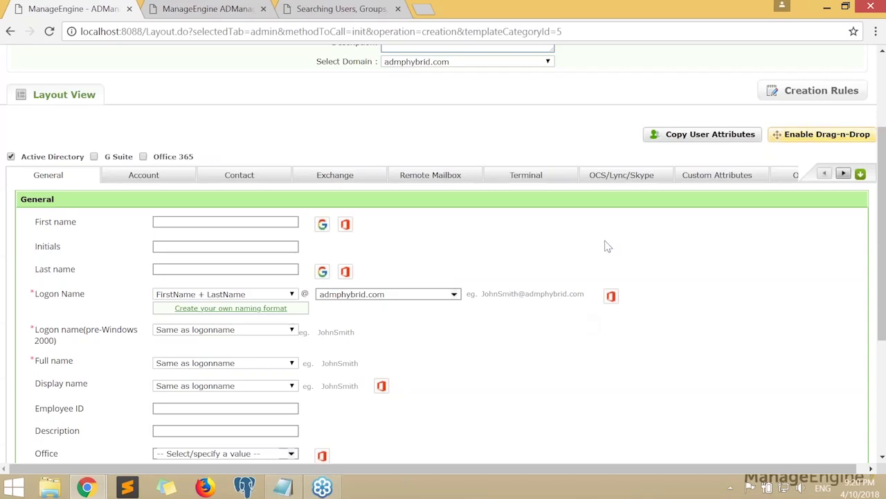
Choose the existing user whose attributes will be copied into the template
{"action": "scroll", "coordinate": [565, 233], "scroll_direction": "up", "scroll_amount": 2}
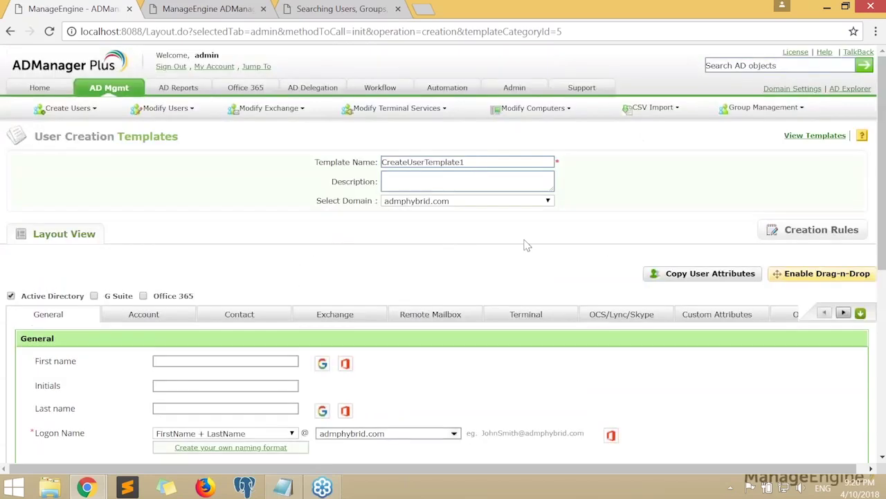
{"action": "scroll", "coordinate": [538, 245], "scroll_direction": "down", "scroll_amount": 1}
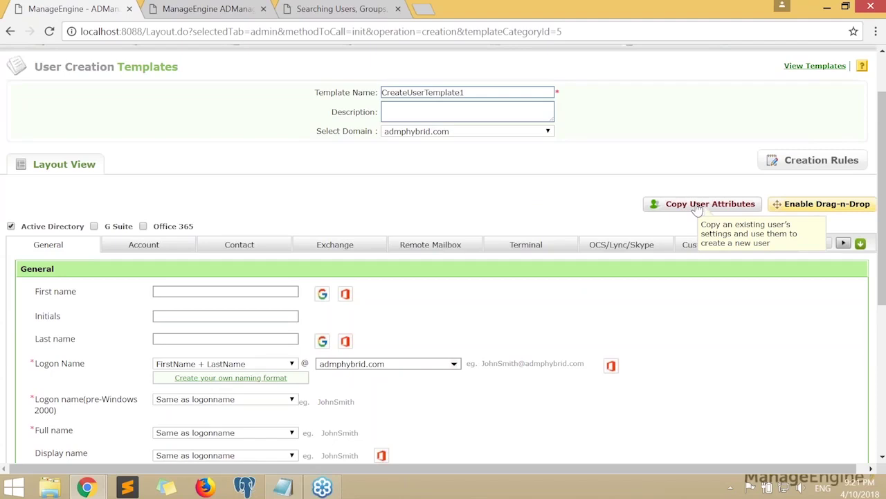
{"action": "left_click", "coordinate": [697, 205]}
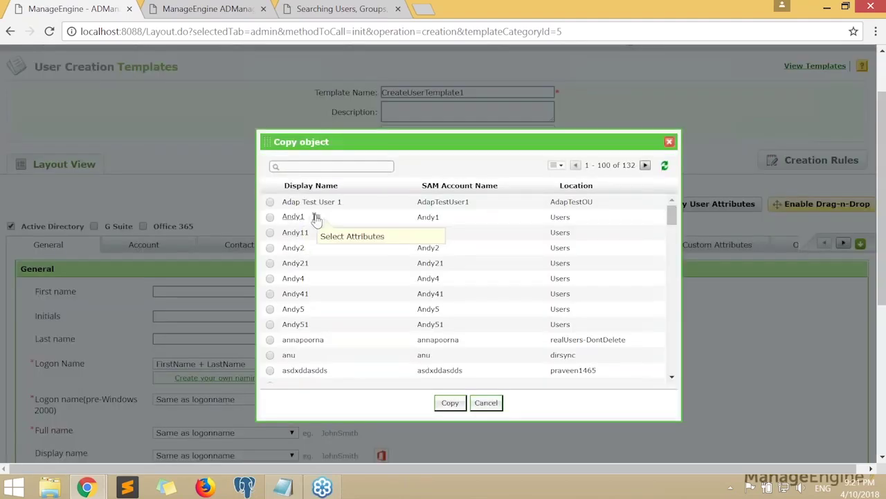
{"action": "left_click", "coordinate": [317, 218]}
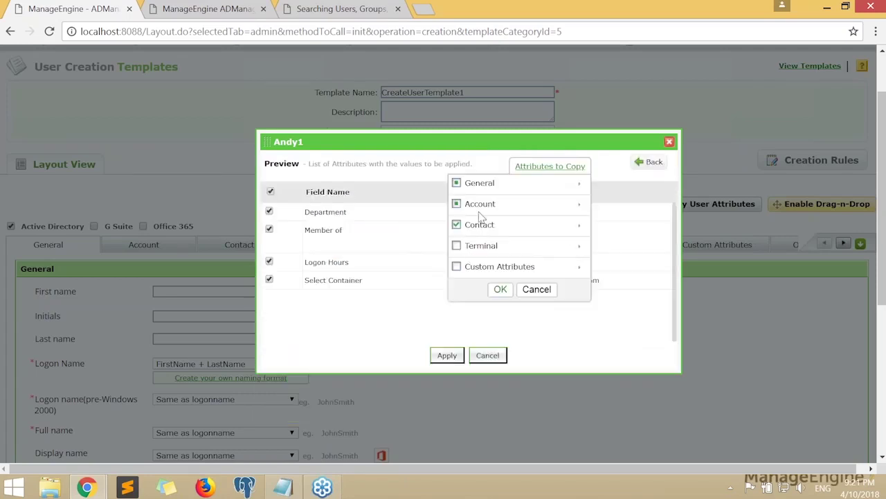
Review the General and Account attributes and exclude the Contact attributes from the copy
{"action": "left_click", "coordinate": [578, 193]}
{"action": "scroll", "coordinate": [550, 244], "scroll_direction": "down", "scroll_amount": 1}
{"action": "scroll", "coordinate": [547, 228], "scroll_direction": "up", "scroll_amount": 1}
{"action": "scroll", "coordinate": [547, 229], "scroll_direction": "up", "scroll_amount": 1}
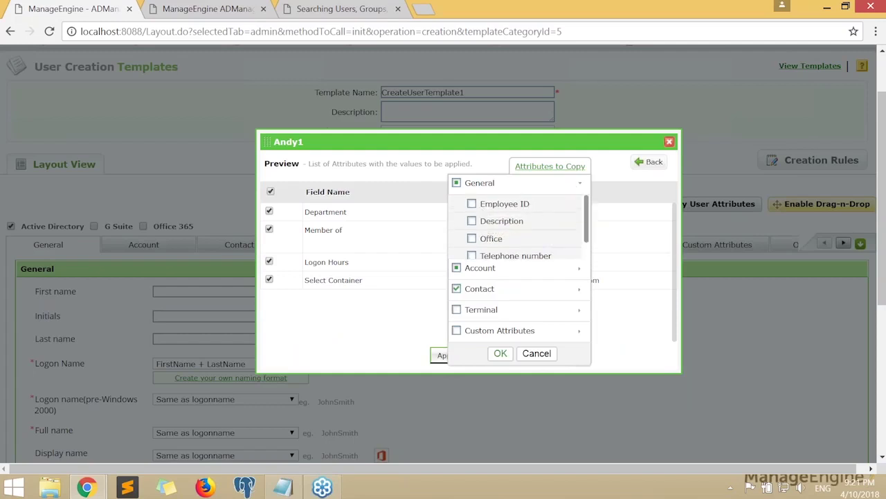
{"action": "scroll", "coordinate": [547, 229], "scroll_direction": "down", "scroll_amount": 1}
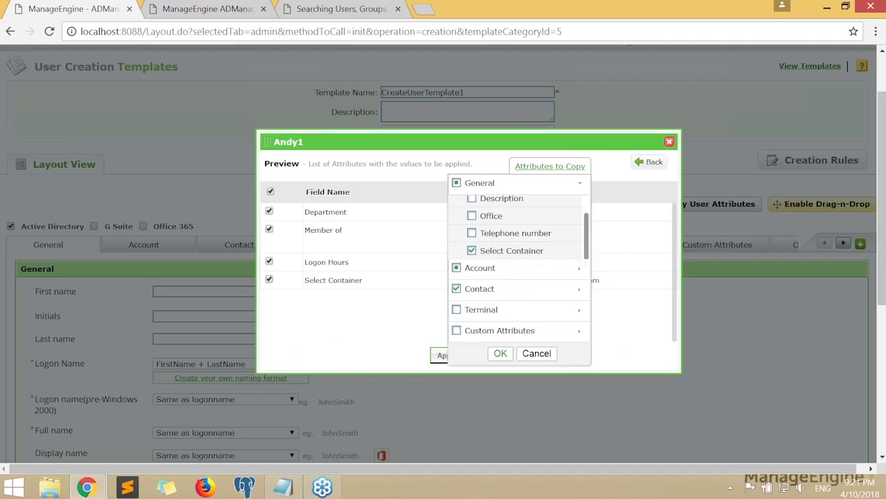
{"action": "left_click", "coordinate": [545, 270]}
{"action": "left_click_drag", "start_coordinate": [540, 256], "coordinate": [484, 277]}
{"action": "left_click", "coordinate": [457, 291]}
Keep only Member of, Select Container and Logon Hours, then apply the copy
{"action": "left_click", "coordinate": [578, 289]}
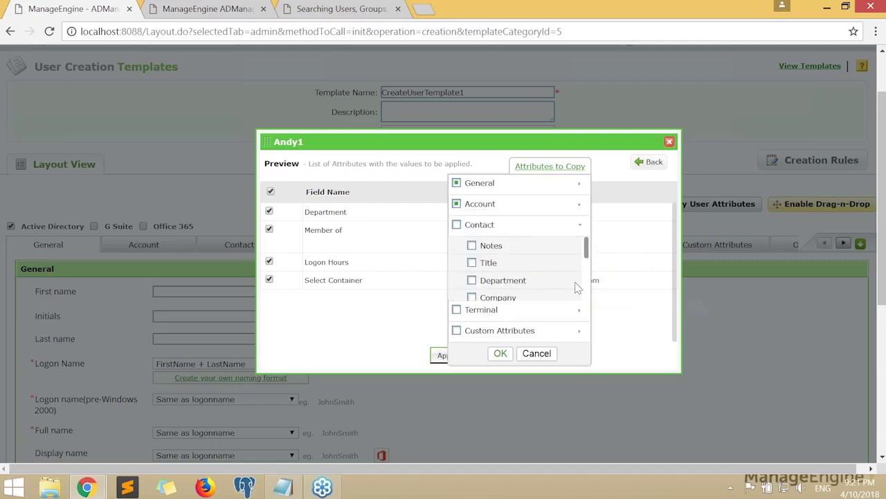
{"action": "scroll", "coordinate": [547, 274], "scroll_direction": "down", "scroll_amount": 4}
{"action": "scroll", "coordinate": [548, 276], "scroll_direction": "up", "scroll_amount": 3}
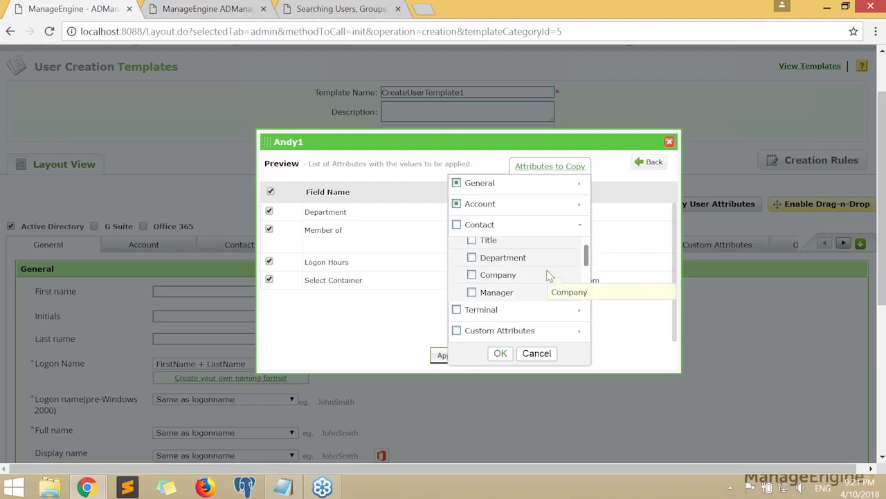
{"action": "scroll", "coordinate": [548, 276], "scroll_direction": "up", "scroll_amount": 1}
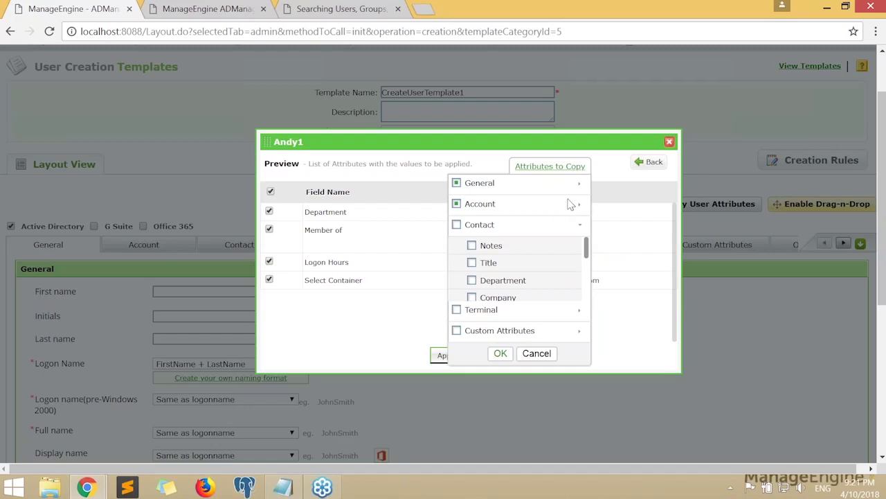
{"action": "left_click", "coordinate": [580, 188]}
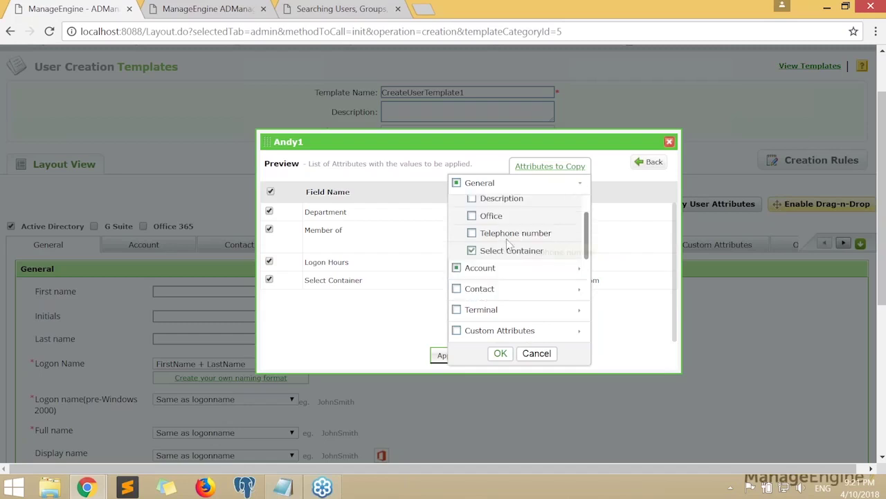
{"action": "triple_click", "coordinate": [482, 251]}
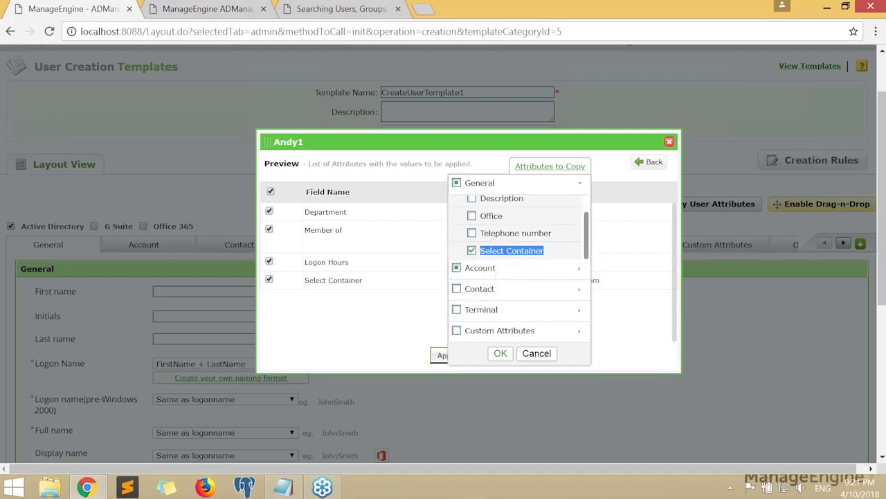
{"action": "left_click", "coordinate": [485, 267]}
{"action": "triple_click", "coordinate": [493, 225]}
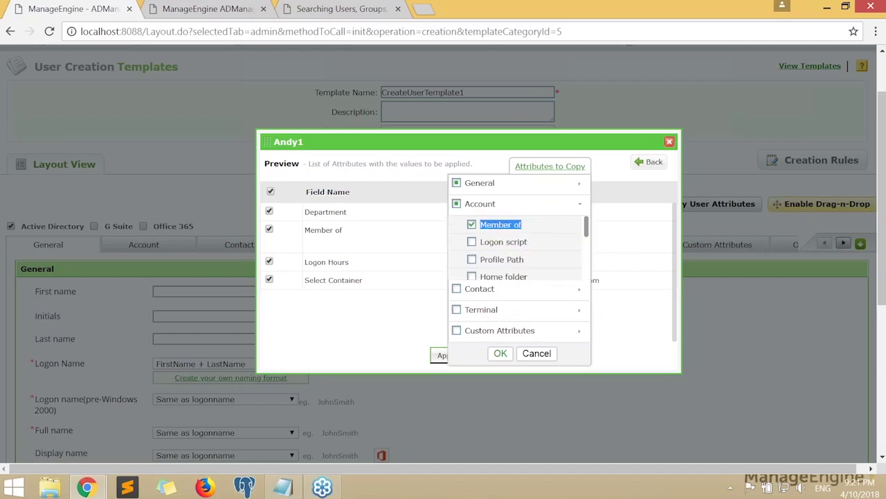
{"action": "left_click", "coordinate": [500, 354]}
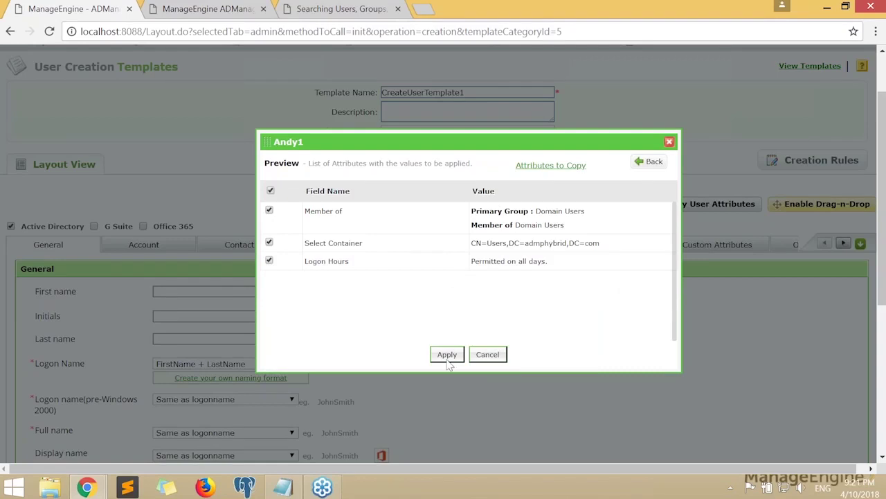
{"action": "left_click", "coordinate": [447, 357]}
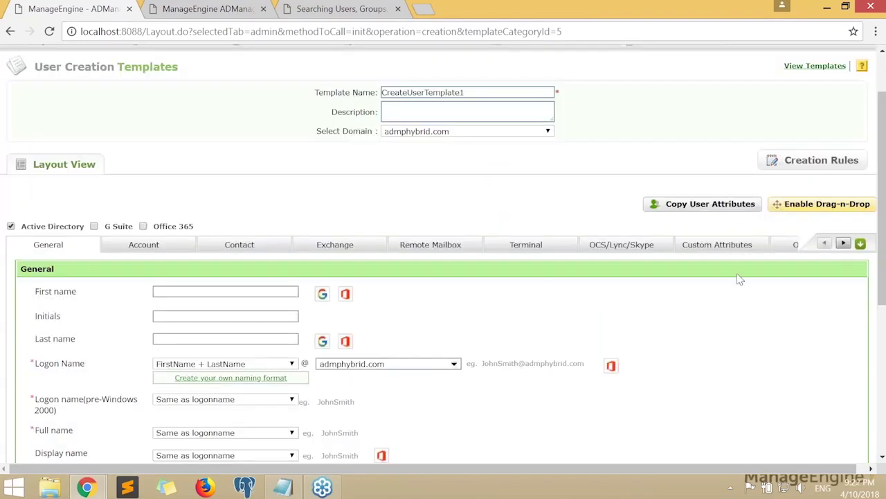
From the Account tab, search for the Sales Dept user and pick them as the copy source
{"action": "scroll", "coordinate": [588, 314], "scroll_direction": "down", "scroll_amount": 2}
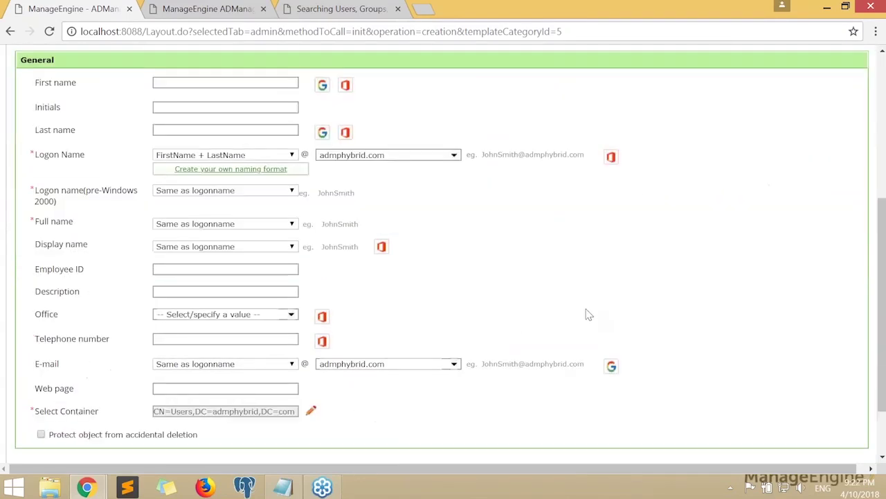
{"action": "scroll", "coordinate": [589, 314], "scroll_direction": "up", "scroll_amount": 2}
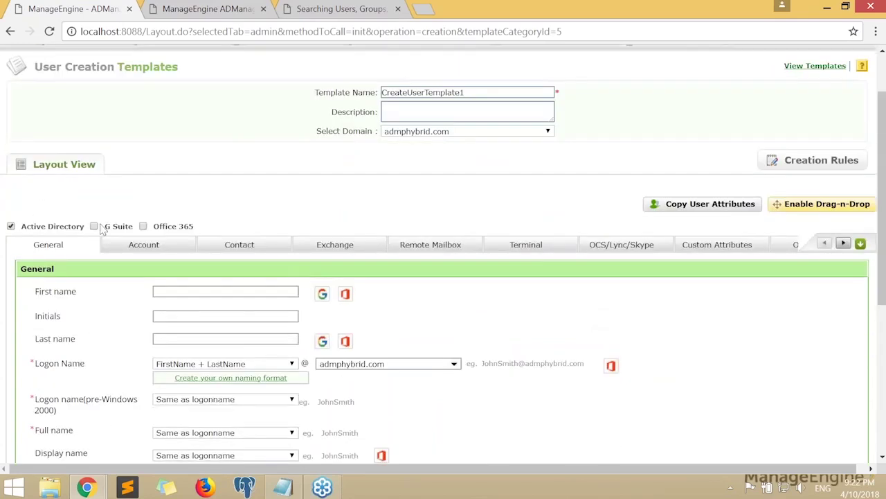
{"action": "left_click", "coordinate": [203, 248]}
{"action": "scroll", "coordinate": [451, 300], "scroll_direction": "down", "scroll_amount": 2}
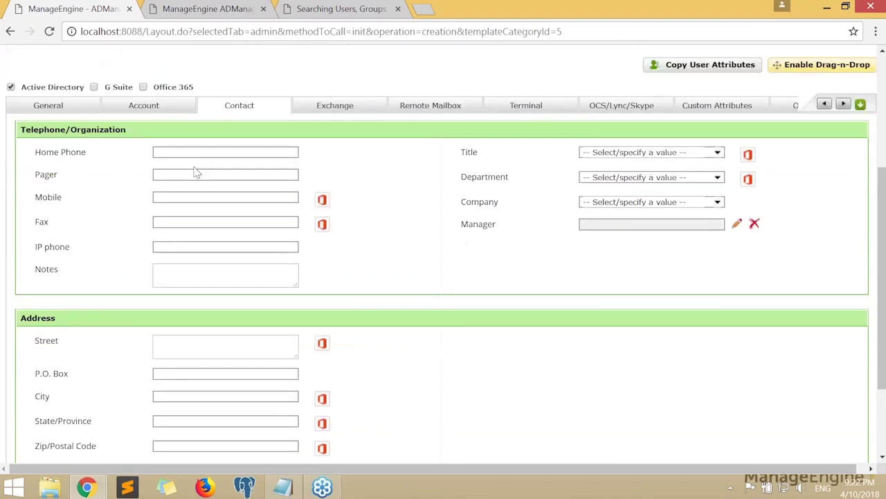
{"action": "left_click", "coordinate": [158, 112]}
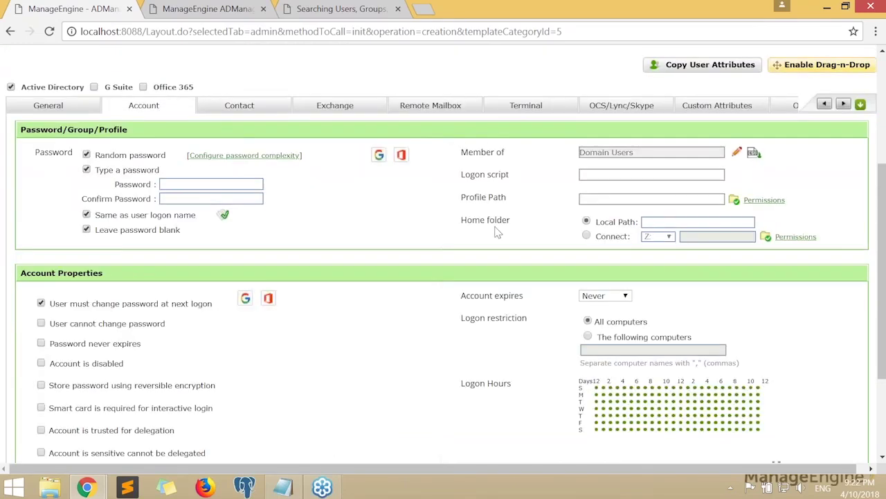
{"action": "scroll", "coordinate": [495, 231], "scroll_direction": "up", "scroll_amount": 2}
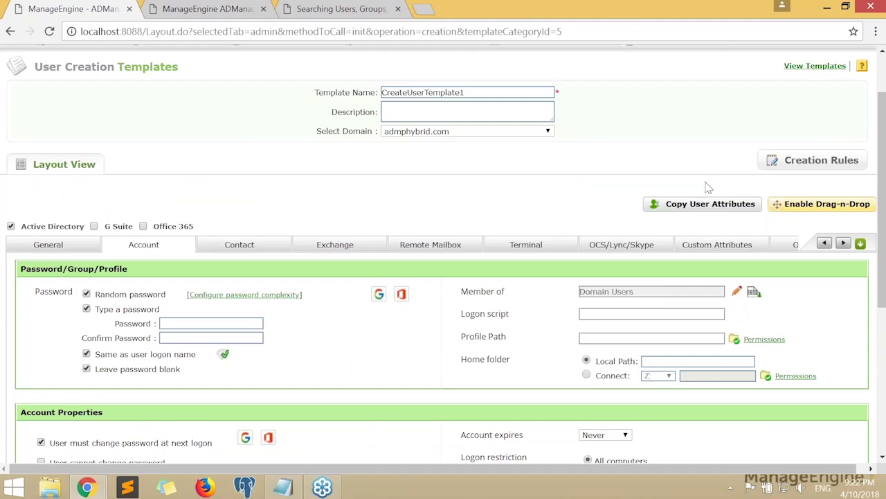
{"action": "left_click", "coordinate": [709, 204]}
{"action": "left_click", "coordinate": [326, 166]}
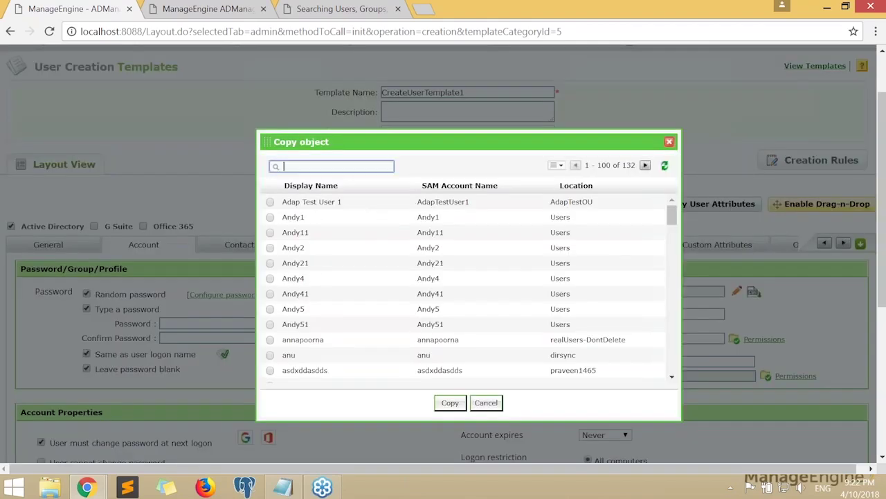
{"action": "type", "text": "johnsmith"}
{"action": "key", "text": "Return"}
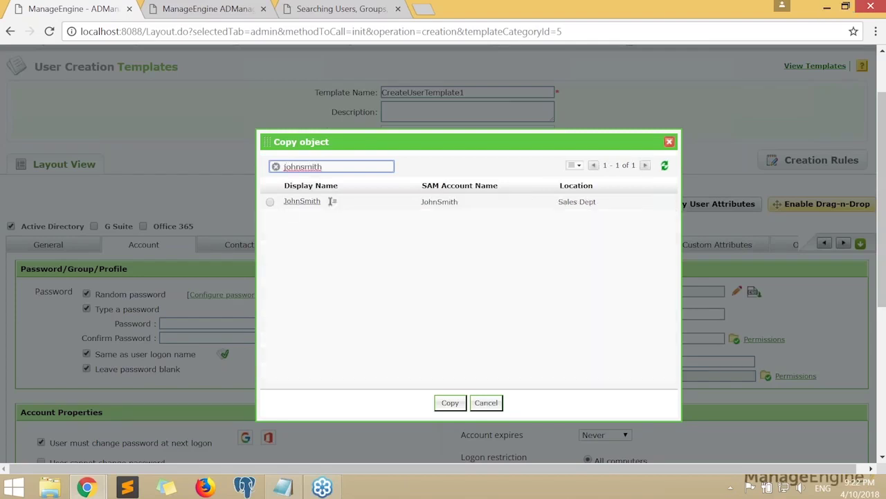
{"action": "left_click", "coordinate": [331, 201]}
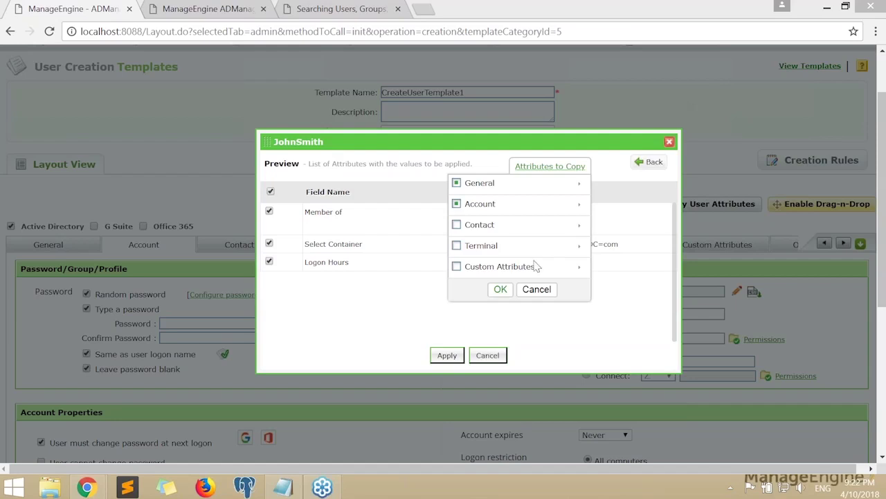
Copy only the Account attributes so the template's Member of becomes SalesDept
{"action": "left_click", "coordinate": [497, 184]}
{"action": "left_click", "coordinate": [456, 183]}
{"action": "left_click", "coordinate": [456, 183]}
{"action": "left_click", "coordinate": [485, 268]}
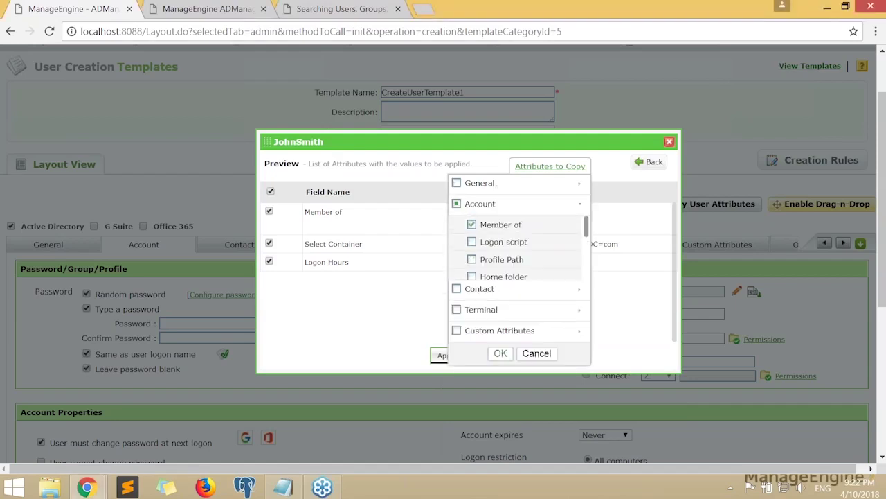
{"action": "left_click", "coordinate": [457, 204]}
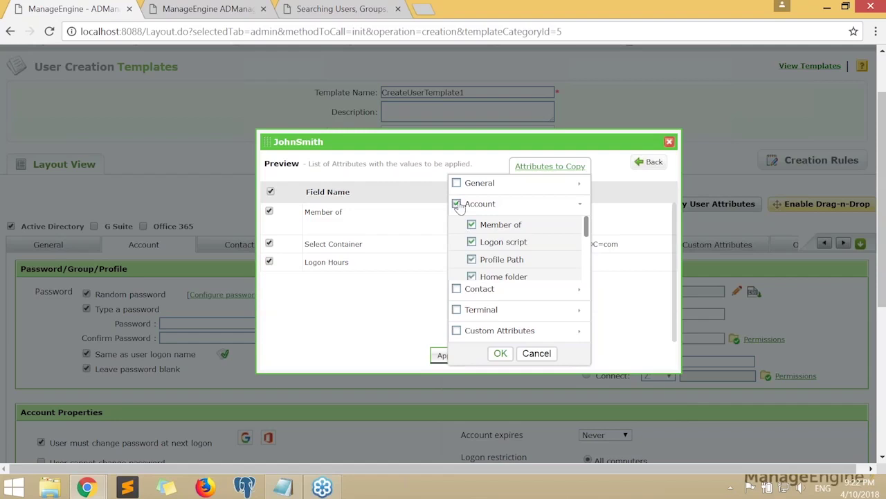
{"action": "left_click", "coordinate": [501, 353]}
{"action": "left_click", "coordinate": [449, 355]}
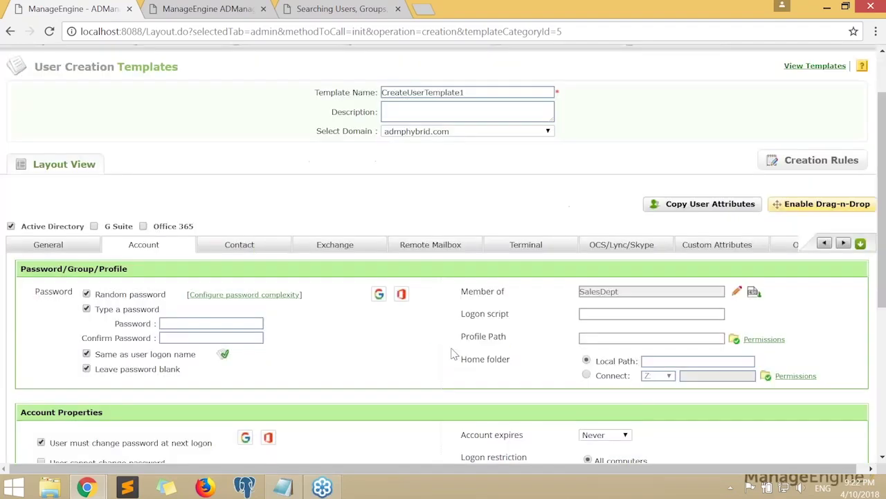
Display the General tab fields, including First name, Logon Name and Employee ID
{"action": "scroll", "coordinate": [590, 258], "scroll_direction": "down", "scroll_amount": 1}
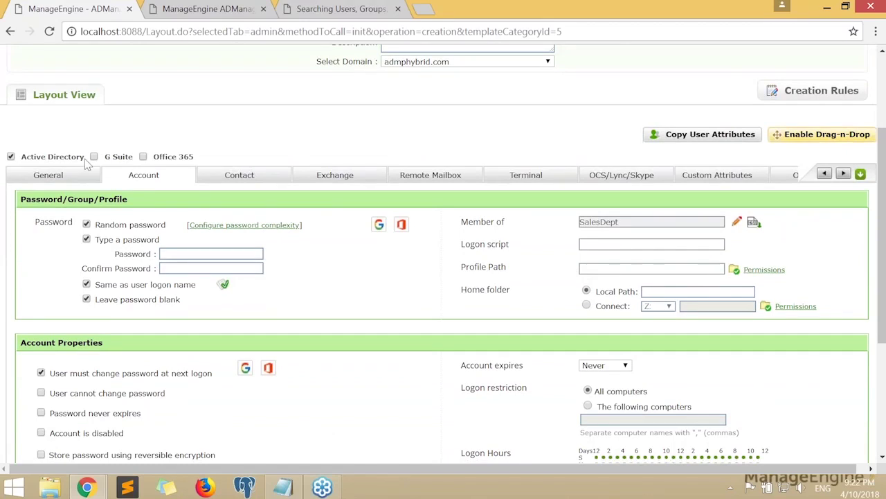
{"action": "triple_click", "coordinate": [502, 226]}
{"action": "left_click", "coordinate": [589, 227]}
{"action": "scroll", "coordinate": [530, 230], "scroll_direction": "up", "scroll_amount": 1}
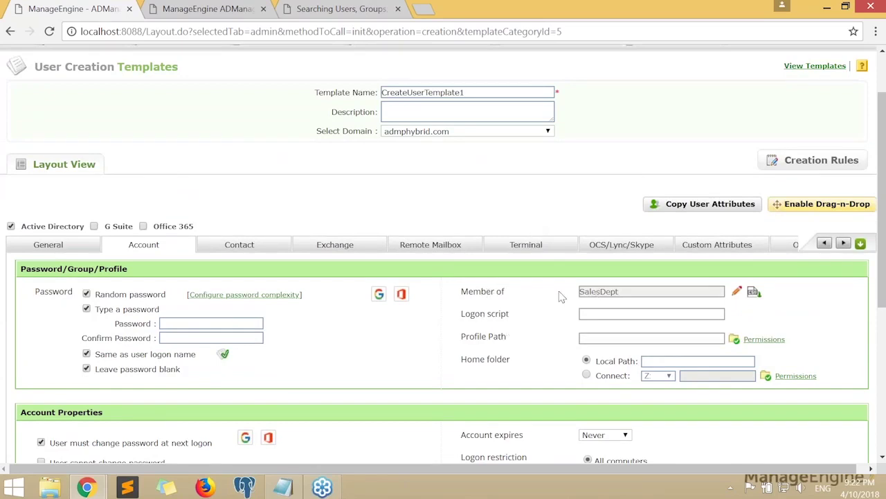
{"action": "scroll", "coordinate": [562, 297], "scroll_direction": "up", "scroll_amount": 1}
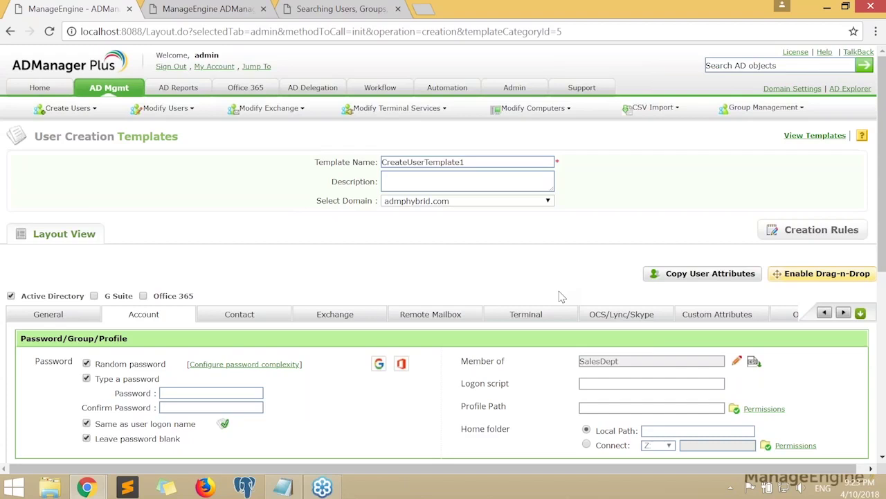
{"action": "scroll", "coordinate": [477, 234], "scroll_direction": "down", "scroll_amount": 2}
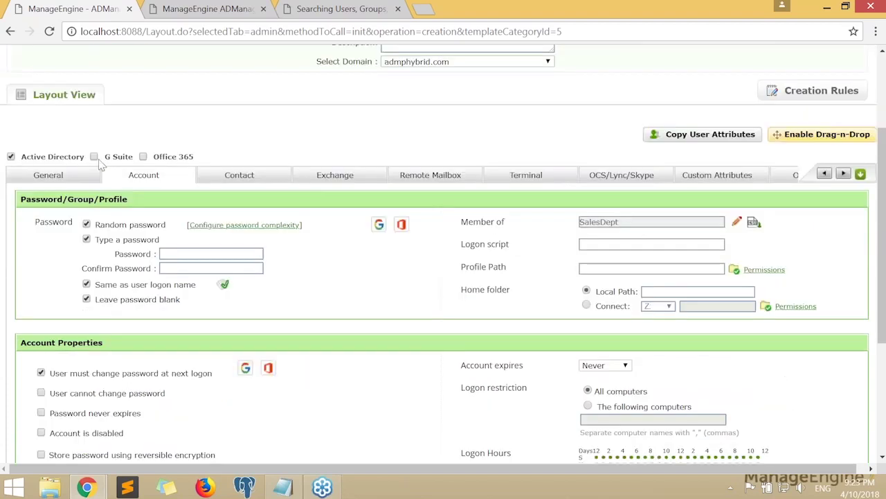
{"action": "left_click", "coordinate": [79, 176]}
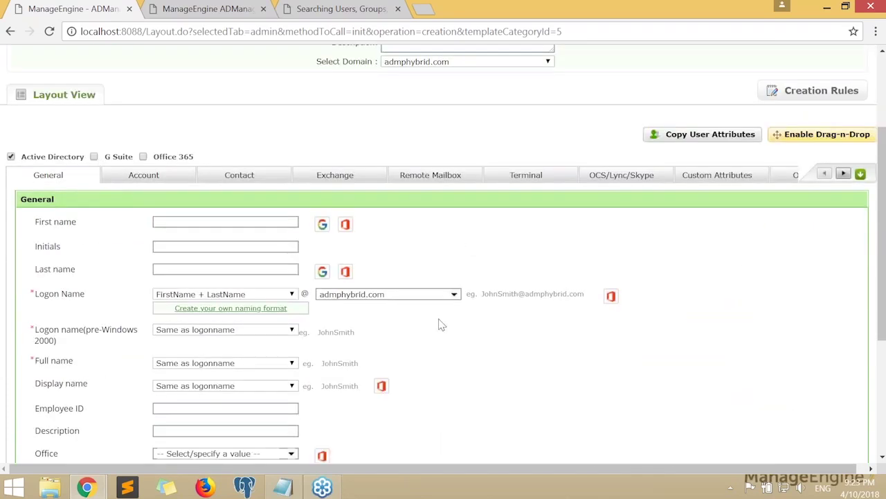
{"action": "scroll", "coordinate": [764, 182], "scroll_direction": "down", "scroll_amount": 3}
{"action": "scroll", "coordinate": [736, 176], "scroll_direction": "up", "scroll_amount": 3}
{"action": "left_click", "coordinate": [821, 134]}
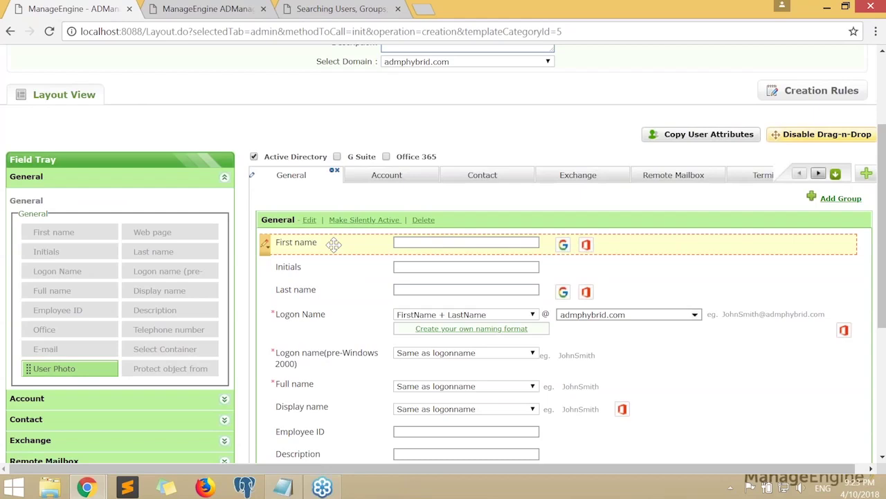
{"action": "left_click", "coordinate": [268, 324]}
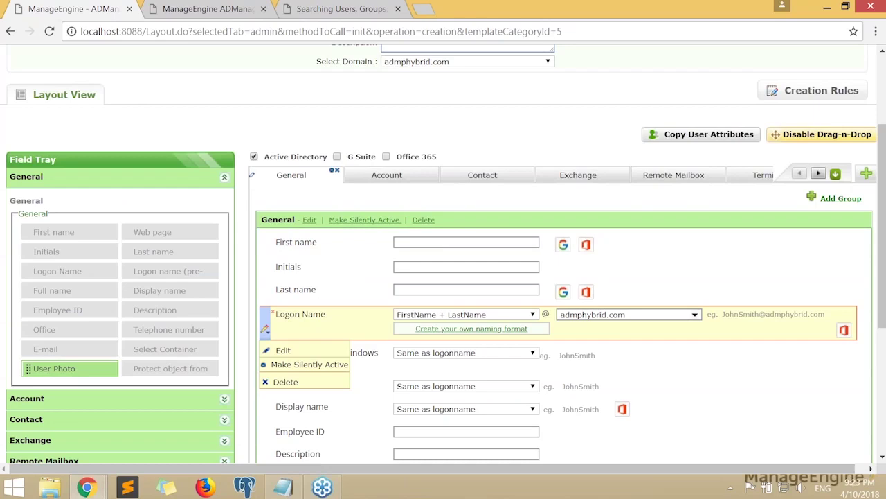
{"action": "left_click", "coordinate": [827, 135]}
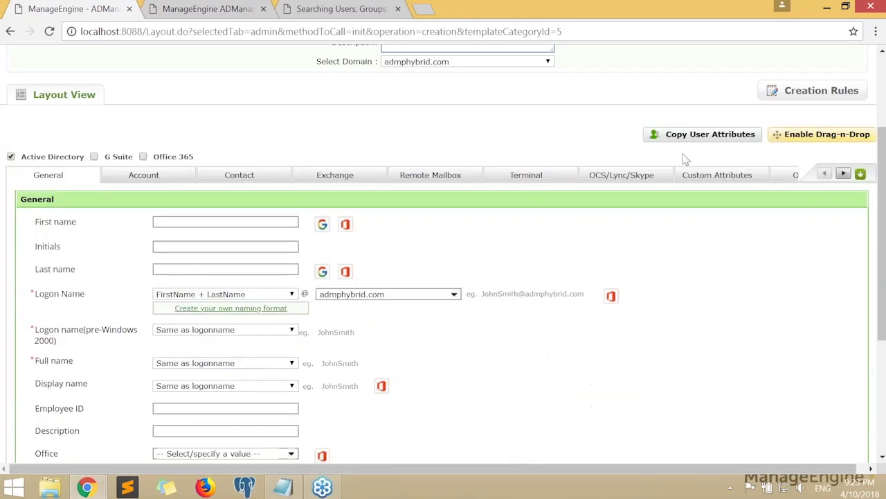
Enable drag-and-drop editing and delete Password from the Account tab's Password/Group/Profile group
{"action": "left_click", "coordinate": [826, 137]}
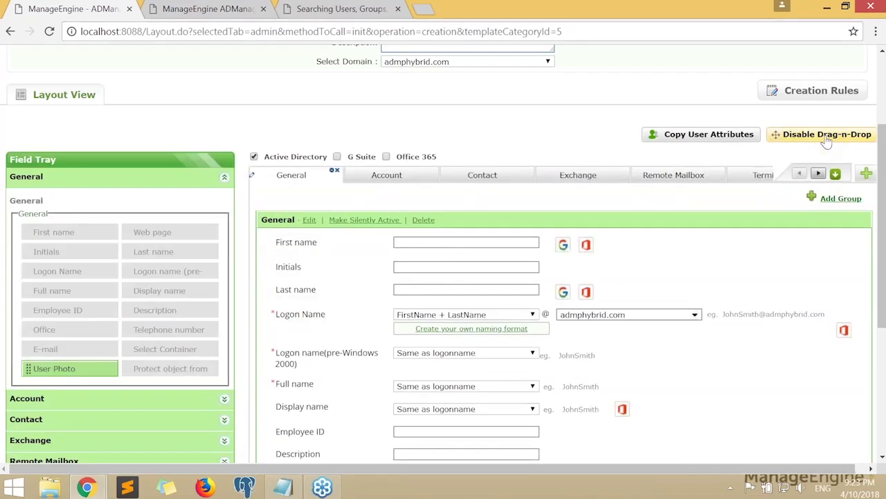
{"action": "mouse_move", "coordinate": [319, 266]}
{"action": "left_mouse_down"}
{"action": "mouse_move", "coordinate": [322, 367]}
{"action": "mouse_move", "coordinate": [332, 260]}
{"action": "left_mouse_up"}
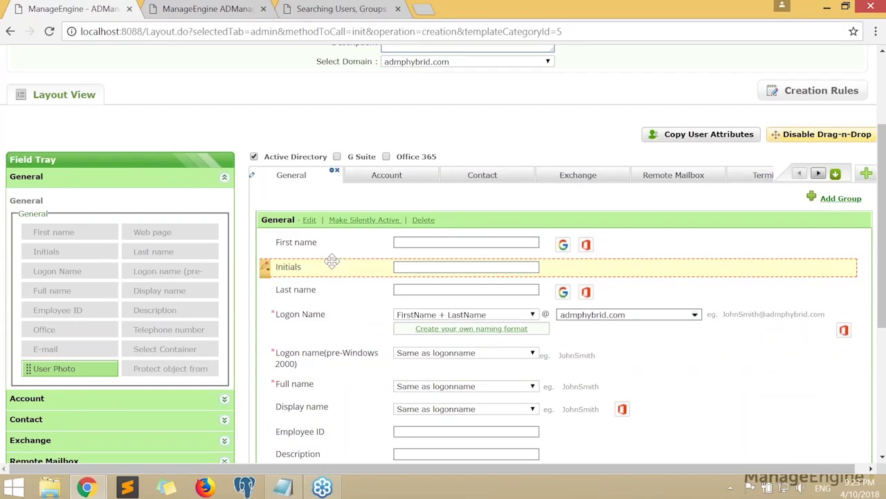
{"action": "left_click", "coordinate": [399, 176]}
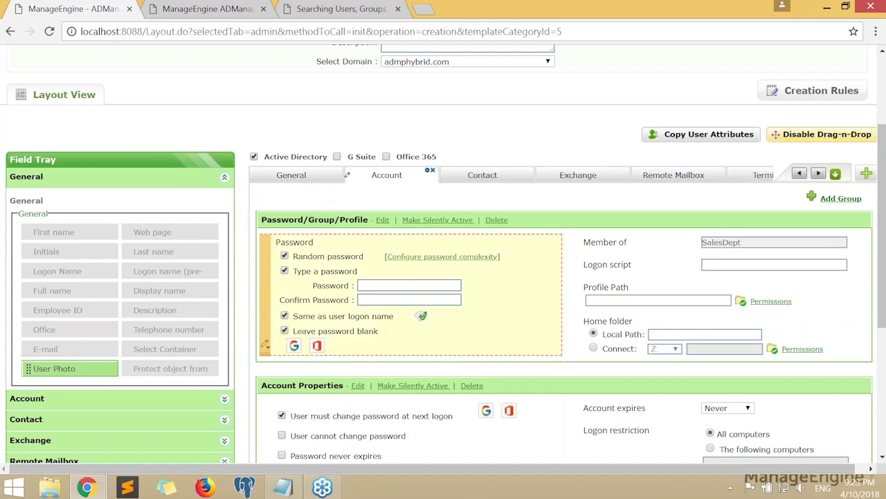
{"action": "mouse_move", "coordinate": [266, 345]}
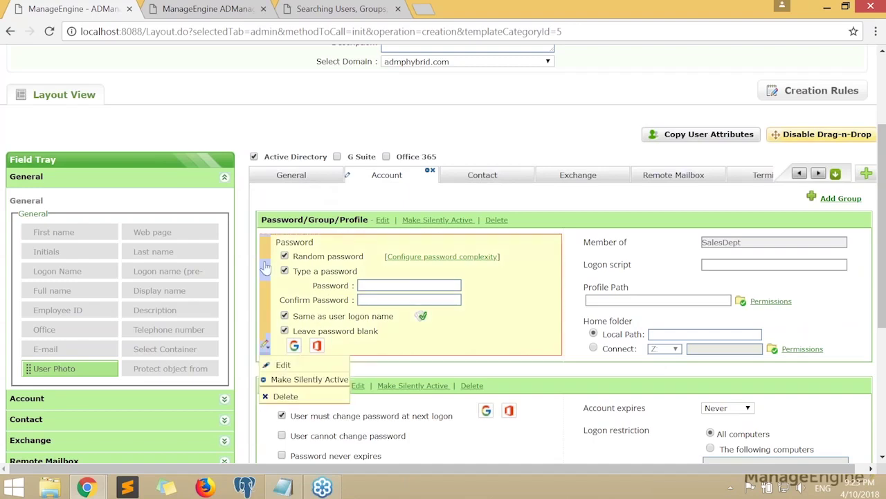
{"action": "left_click", "coordinate": [268, 397]}
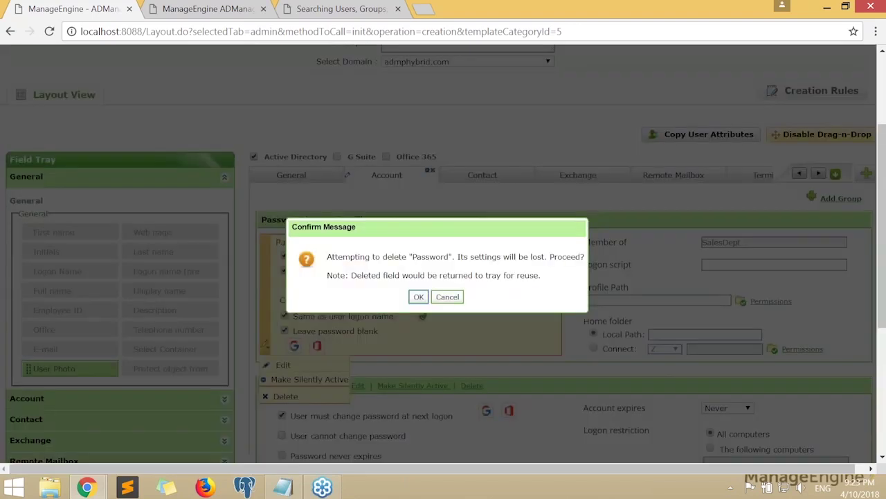
{"action": "left_click", "coordinate": [418, 297]}
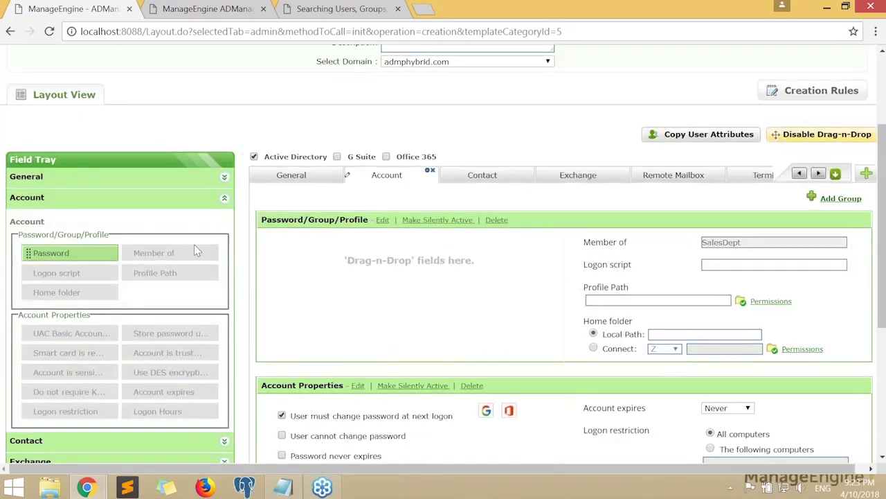
Drag the Password field onto the General tab below Initials and save its settings
{"action": "left_click_drag", "start_coordinate": [267, 195], "coordinate": [690, 317]}
{"action": "left_click", "coordinate": [108, 231]}
{"action": "left_click", "coordinate": [294, 179]}
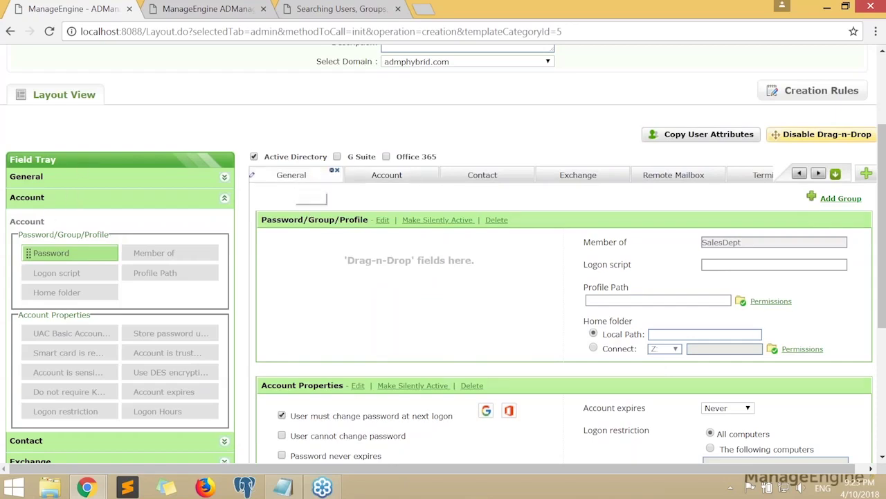
{"action": "left_click_drag", "start_coordinate": [60, 255], "coordinate": [373, 291]}
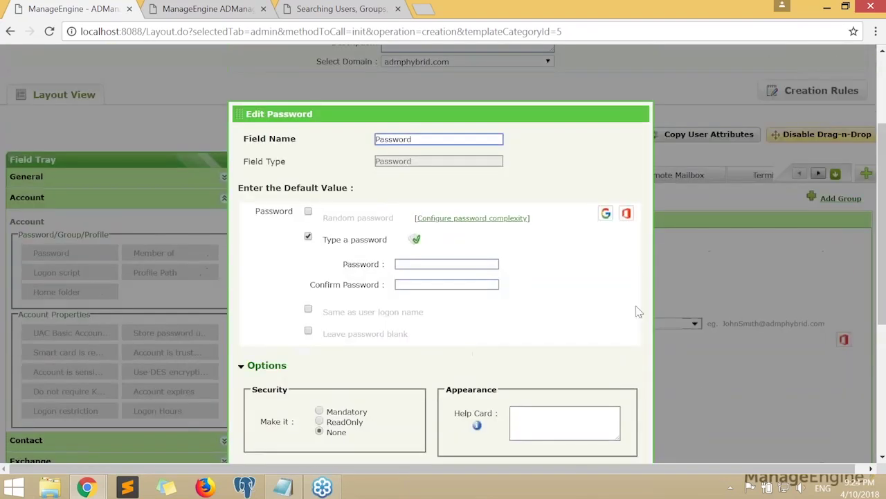
{"action": "scroll", "coordinate": [625, 412], "scroll_direction": "down", "scroll_amount": 3}
{"action": "left_click", "coordinate": [570, 358]}
Check that Password now sits between Initials and Last name
{"action": "scroll", "coordinate": [325, 268], "scroll_direction": "up", "scroll_amount": 1}
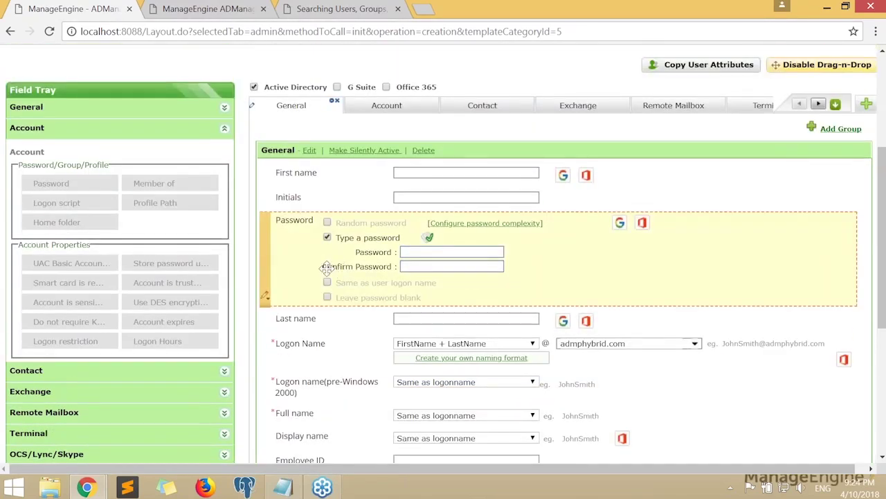
{"action": "scroll", "coordinate": [325, 268], "scroll_direction": "up", "scroll_amount": 2}
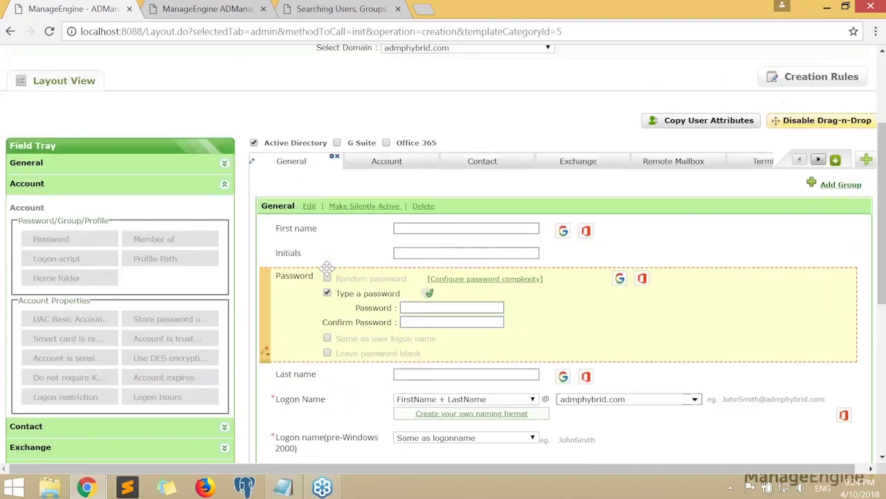
{"action": "scroll", "coordinate": [325, 268], "scroll_direction": "down", "scroll_amount": 1}
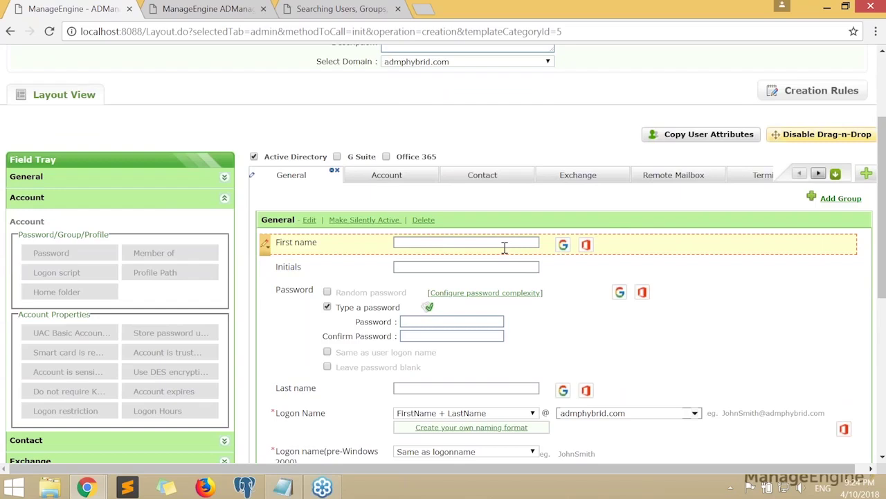
{"action": "scroll", "coordinate": [505, 248], "scroll_direction": "down", "scroll_amount": 1}
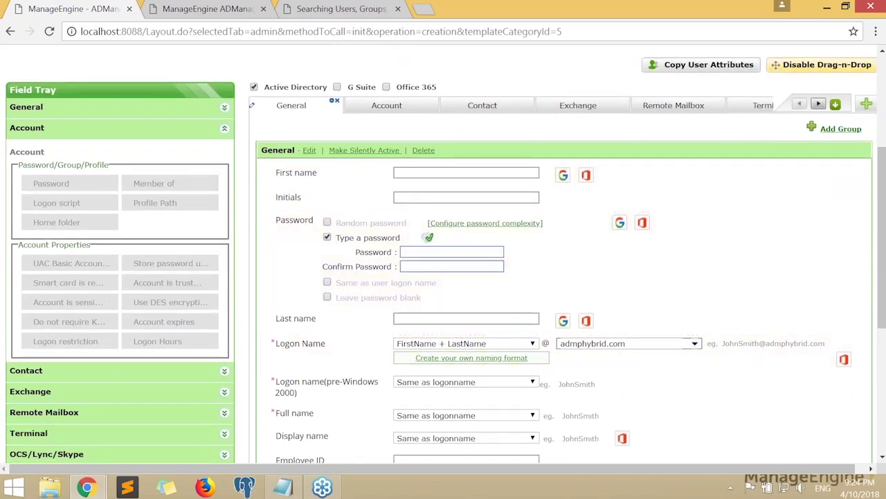
{"action": "left_click", "coordinate": [265, 322]}
{"action": "scroll", "coordinate": [265, 323], "scroll_direction": "down", "scroll_amount": 1}
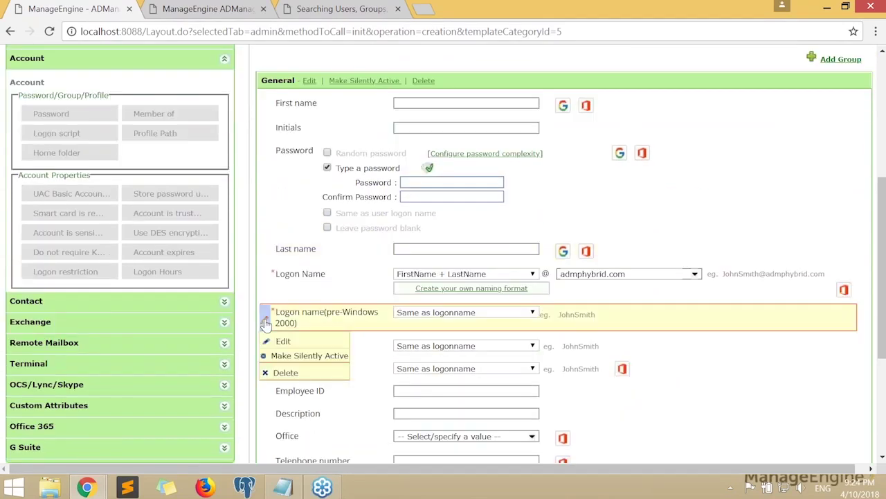
{"action": "scroll", "coordinate": [265, 324], "scroll_direction": "up", "scroll_amount": 1}
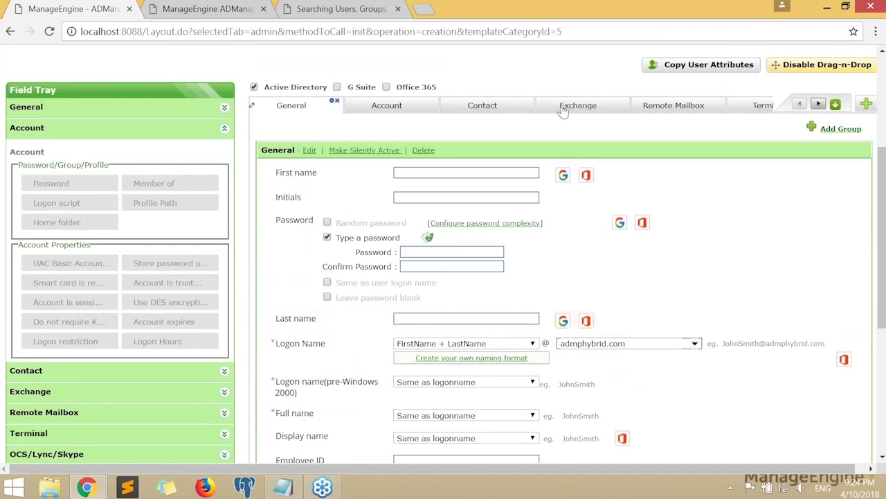
Delete the Exchange tab from the template layout and confirm the deletion
{"action": "left_click", "coordinate": [569, 108]}
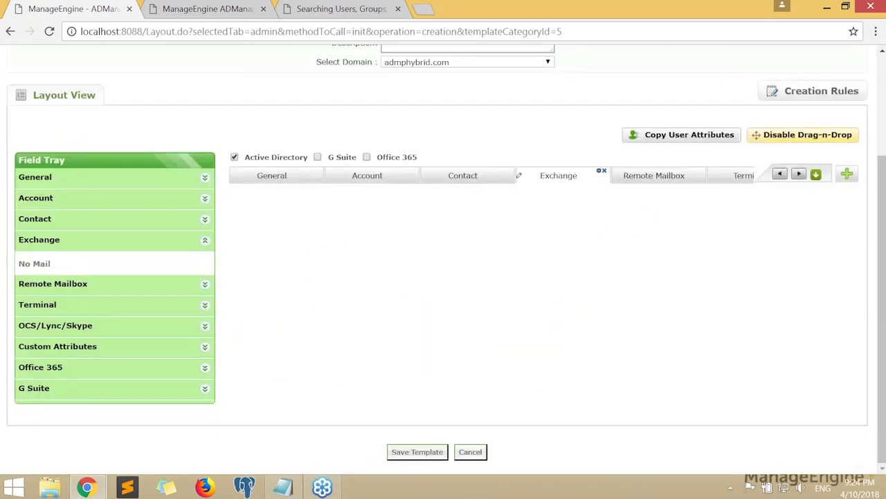
{"action": "left_click", "coordinate": [603, 171]}
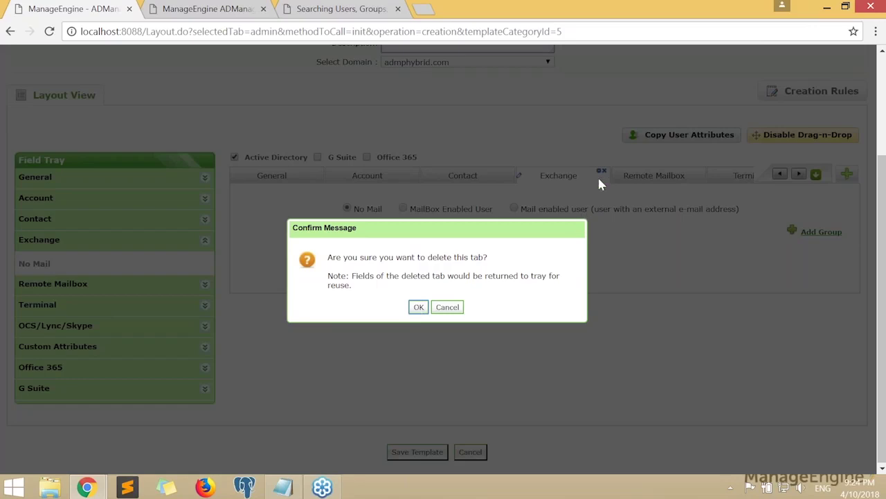
{"action": "left_click", "coordinate": [418, 307]}
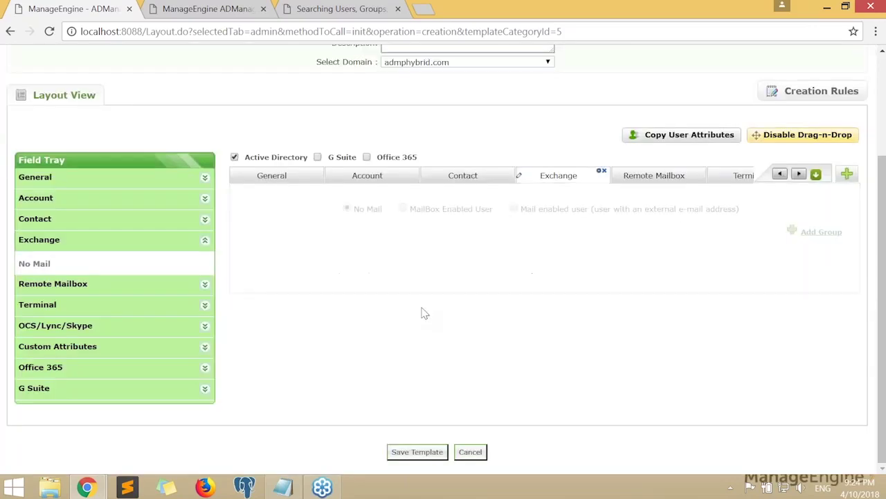
{"action": "scroll", "coordinate": [368, 253], "scroll_direction": "down", "scroll_amount": 2}
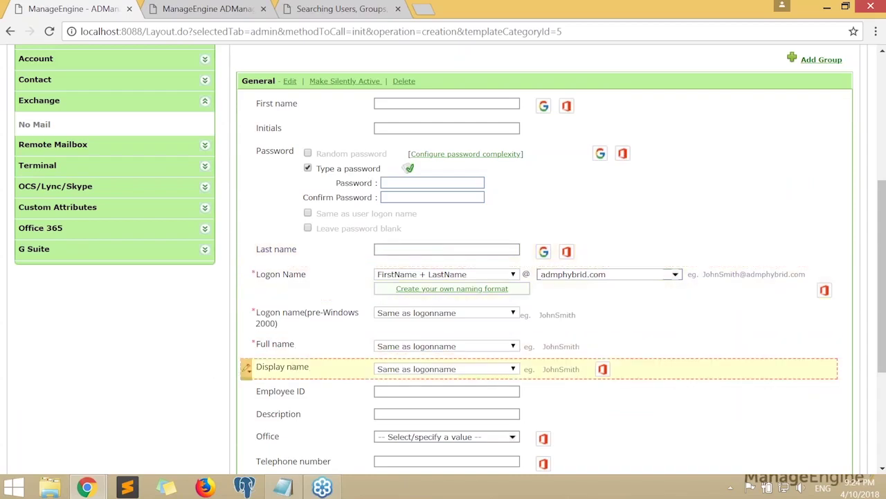
Delete Office from its row, then re-add it from the Field Tray directly below Password
{"action": "mouse_move", "coordinate": [246, 378]}
{"action": "scroll", "coordinate": [246, 377], "scroll_direction": "down", "scroll_amount": 1}
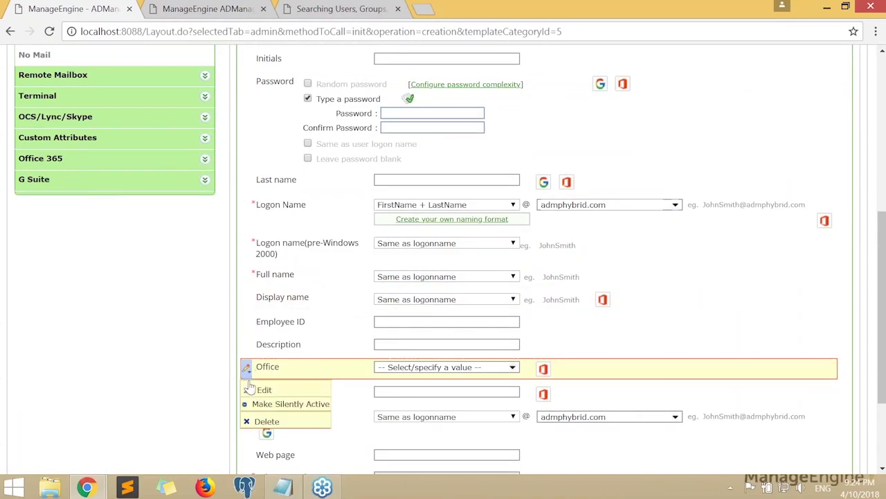
{"action": "left_click", "coordinate": [262, 421]}
{"action": "left_click", "coordinate": [418, 301]}
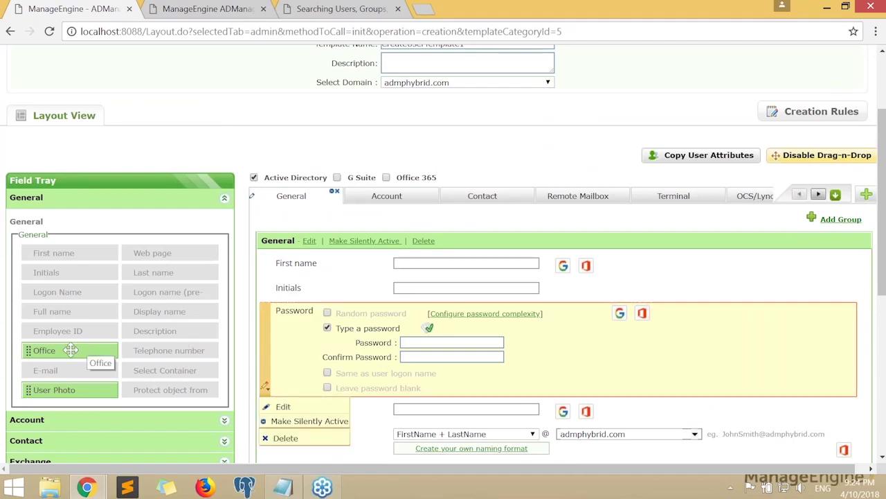
{"action": "left_click_drag", "start_coordinate": [71, 349], "coordinate": [383, 380]}
{"action": "left_click", "coordinate": [569, 373]}
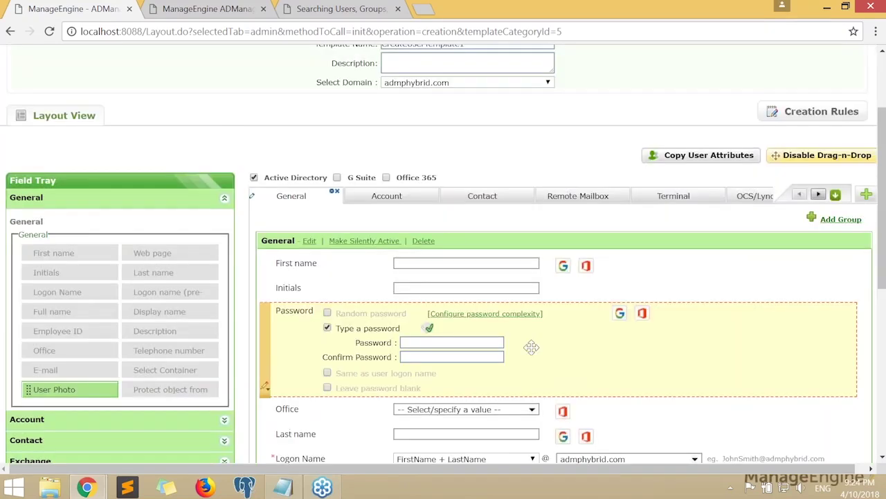
{"action": "scroll", "coordinate": [531, 346], "scroll_direction": "down", "scroll_amount": 2}
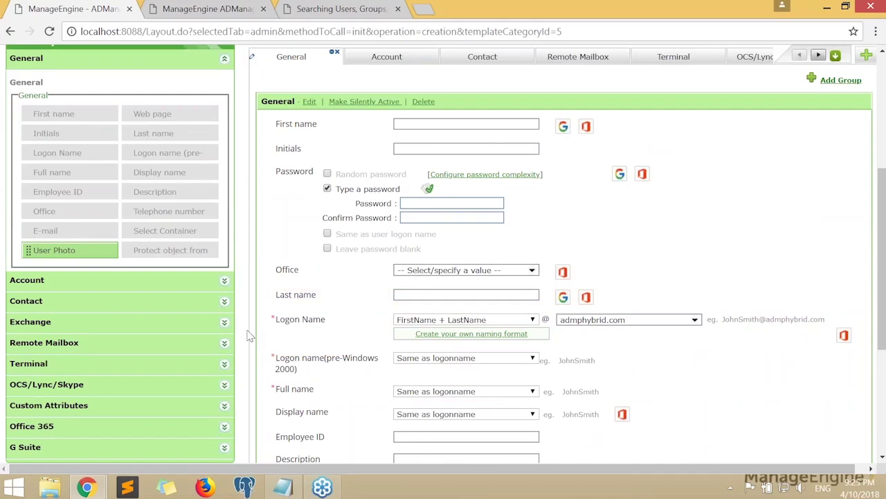
{"action": "scroll", "coordinate": [249, 336], "scroll_direction": "down", "scroll_amount": 1}
{"action": "mouse_move", "coordinate": [265, 268]}
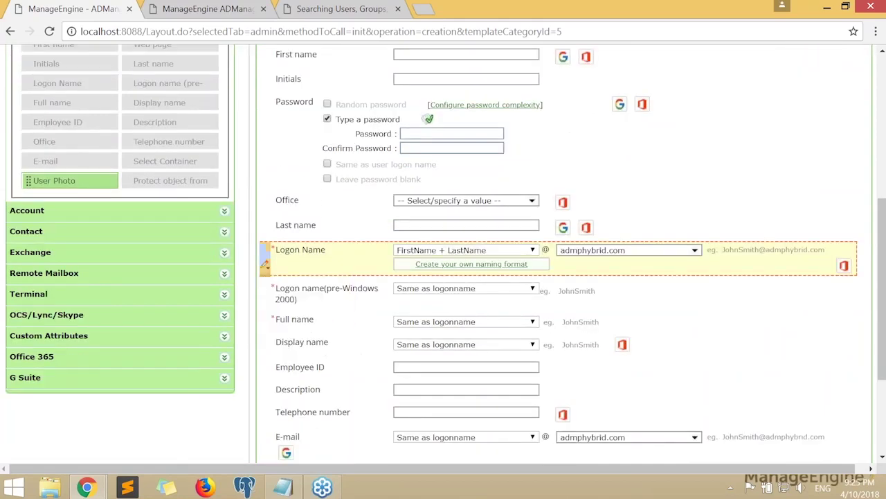
{"action": "left_click", "coordinate": [267, 286]}
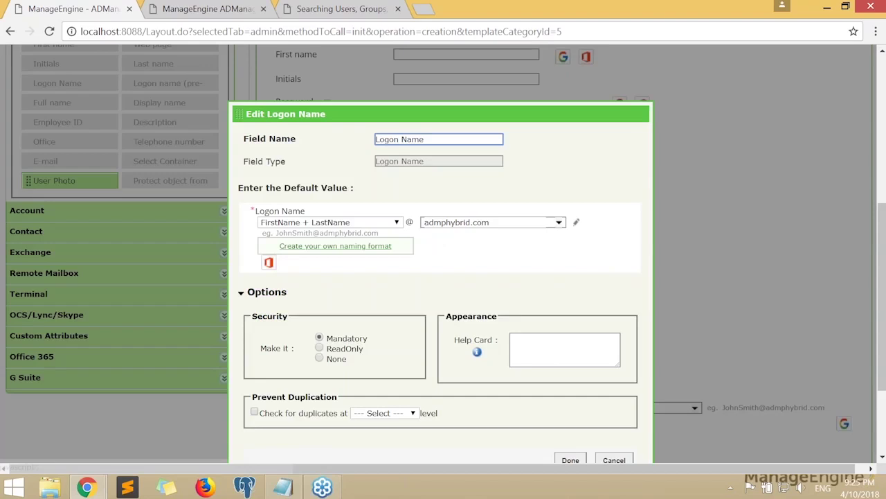
{"action": "scroll", "coordinate": [440, 277], "scroll_direction": "down", "scroll_amount": 2}
{"action": "scroll", "coordinate": [374, 204], "scroll_direction": "up", "scroll_amount": 1}
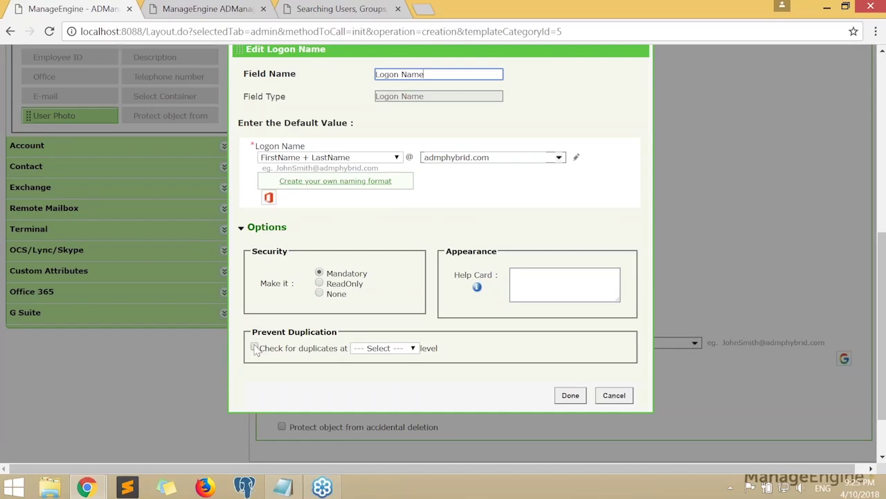
{"action": "left_click", "coordinate": [254, 348]}
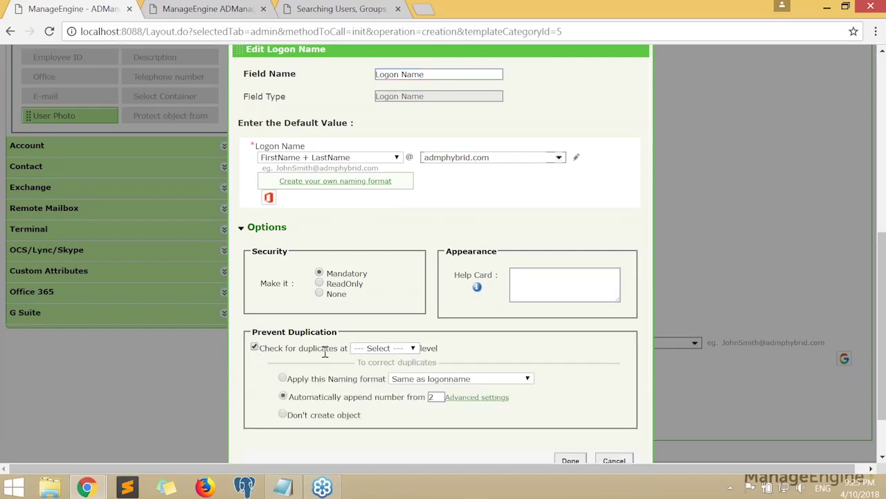
{"action": "left_click", "coordinate": [378, 347]}
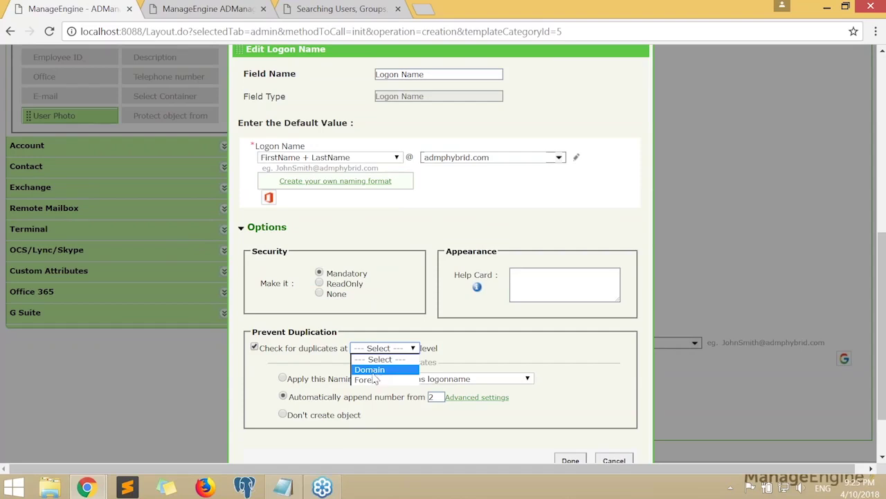
{"action": "left_click", "coordinate": [367, 379]}
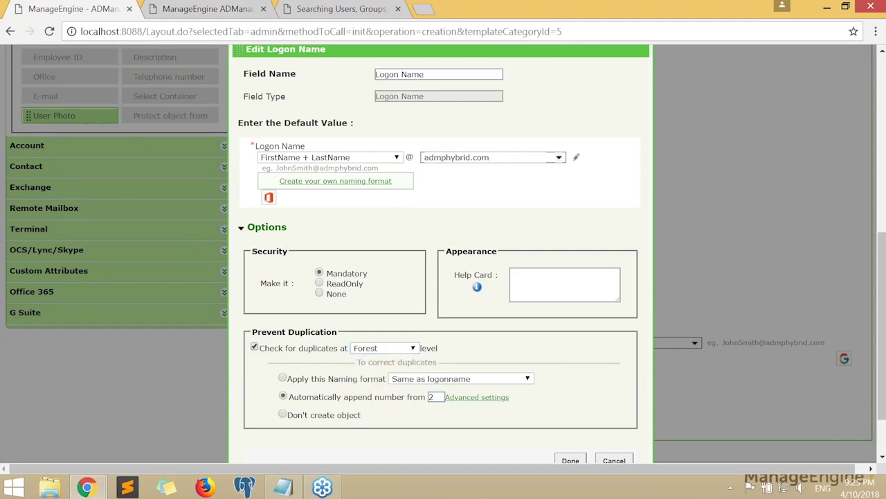
{"action": "scroll", "coordinate": [438, 365], "scroll_direction": "down", "scroll_amount": 1}
{"action": "left_click_drag", "start_coordinate": [360, 294], "coordinate": [473, 296]}
{"action": "left_click", "coordinate": [473, 296]}
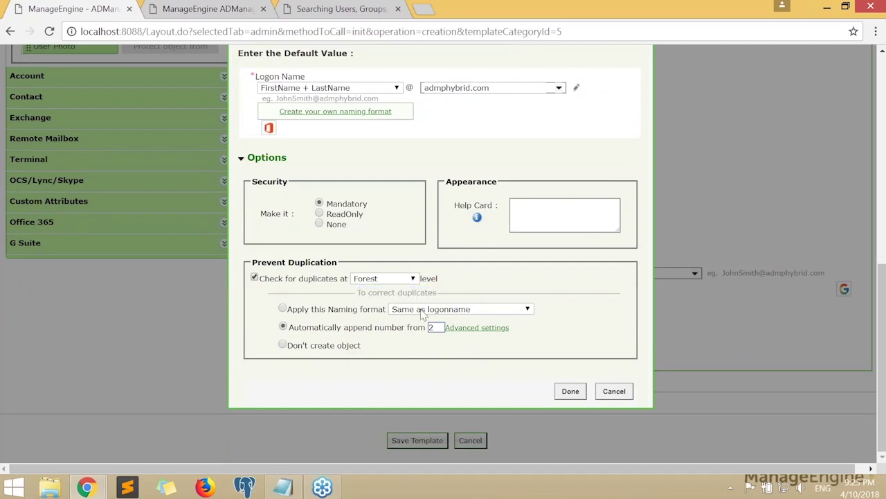
{"action": "scroll", "coordinate": [293, 287], "scroll_direction": "up", "scroll_amount": 1}
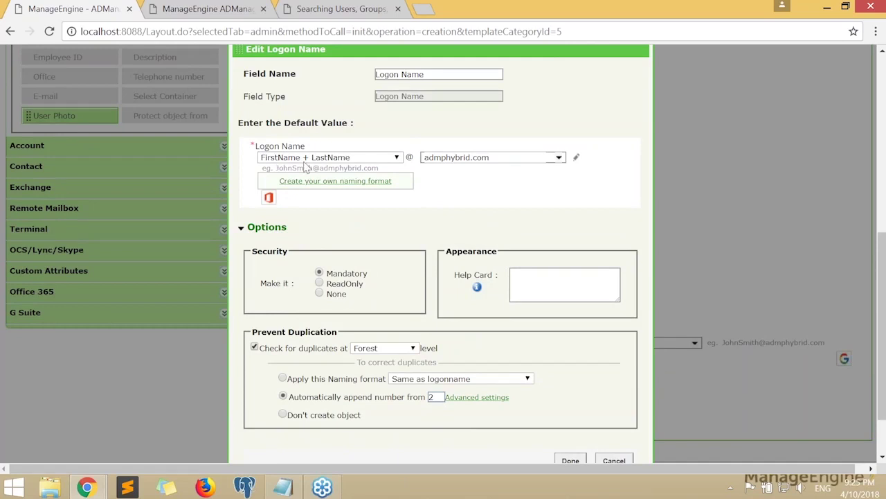
{"action": "scroll", "coordinate": [489, 195], "scroll_direction": "down", "scroll_amount": 1}
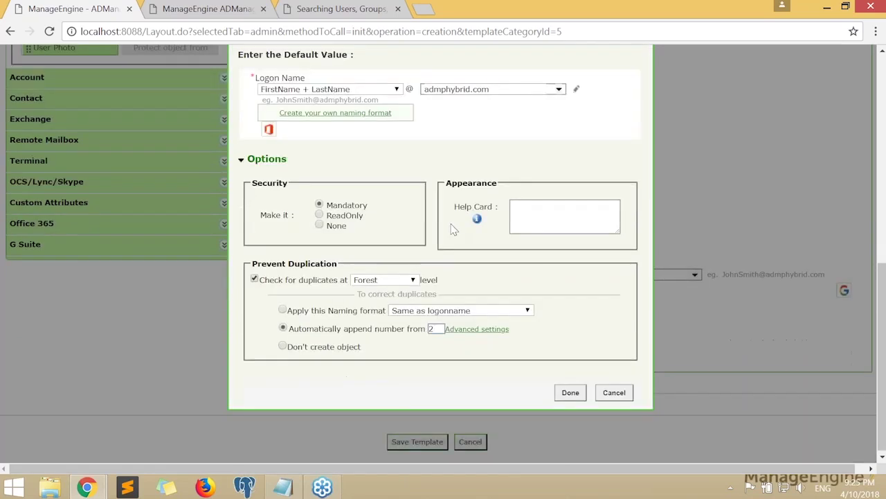
{"action": "left_click", "coordinate": [283, 309]}
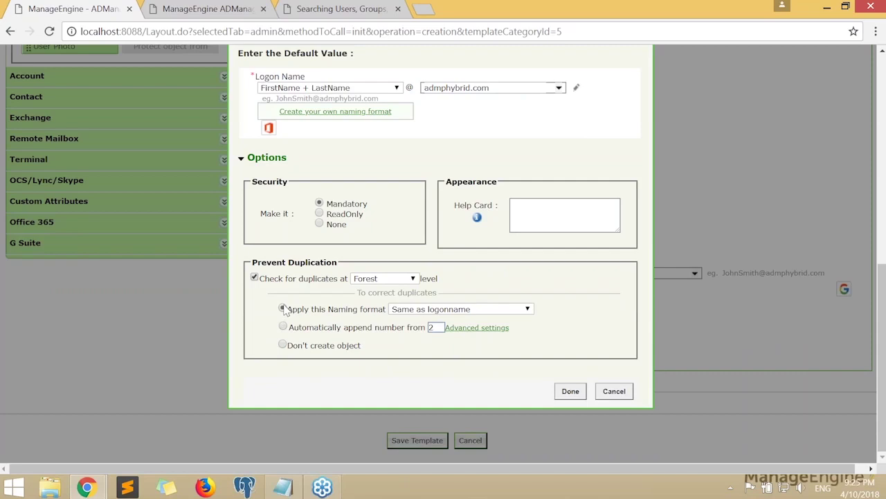
{"action": "left_click", "coordinate": [282, 327]}
{"action": "left_click", "coordinate": [282, 344]}
{"action": "left_click", "coordinate": [283, 309]}
{"action": "left_click", "coordinate": [485, 309]}
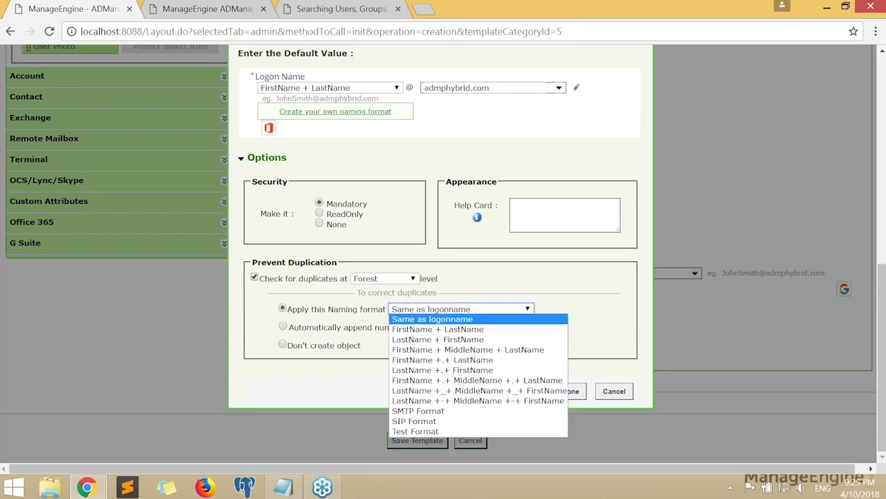
{"action": "left_click", "coordinate": [448, 371]}
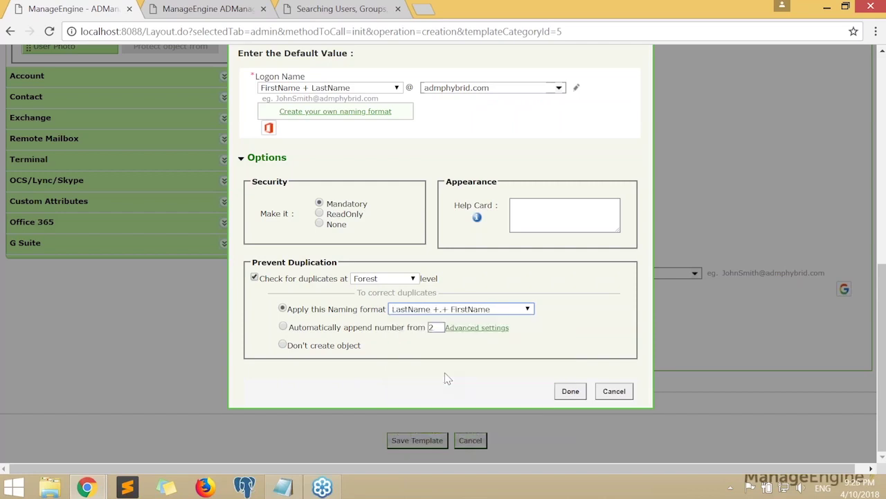
{"action": "left_click", "coordinate": [282, 327]}
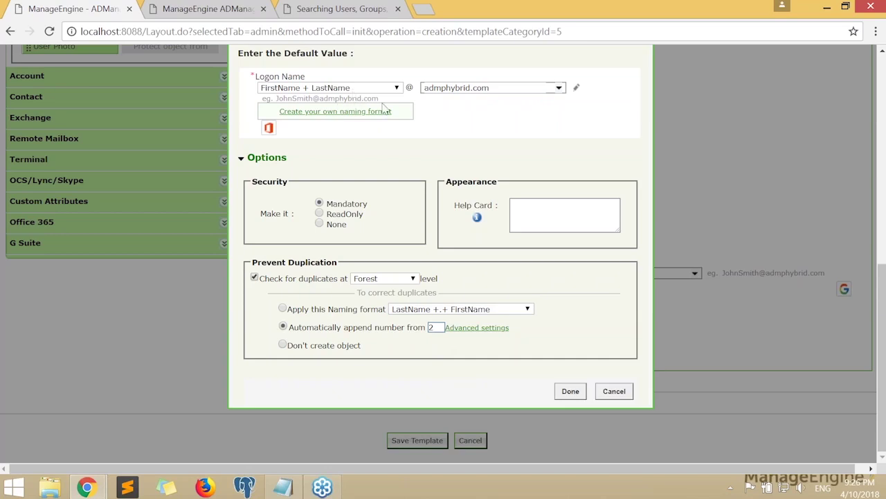
{"action": "left_click", "coordinate": [283, 345]}
{"action": "scroll", "coordinate": [414, 365], "scroll_direction": "up", "scroll_amount": 1}
{"action": "left_click", "coordinate": [254, 346]}
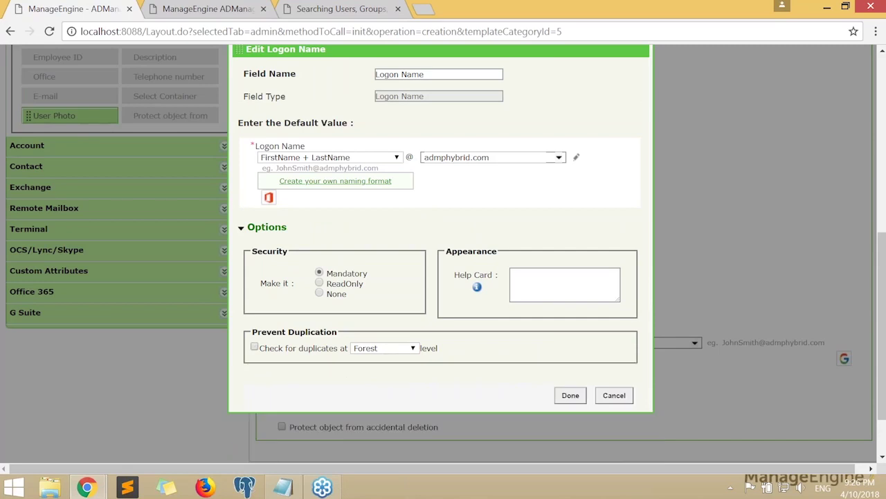
{"action": "scroll", "coordinate": [616, 304], "scroll_direction": "down", "scroll_amount": 1}
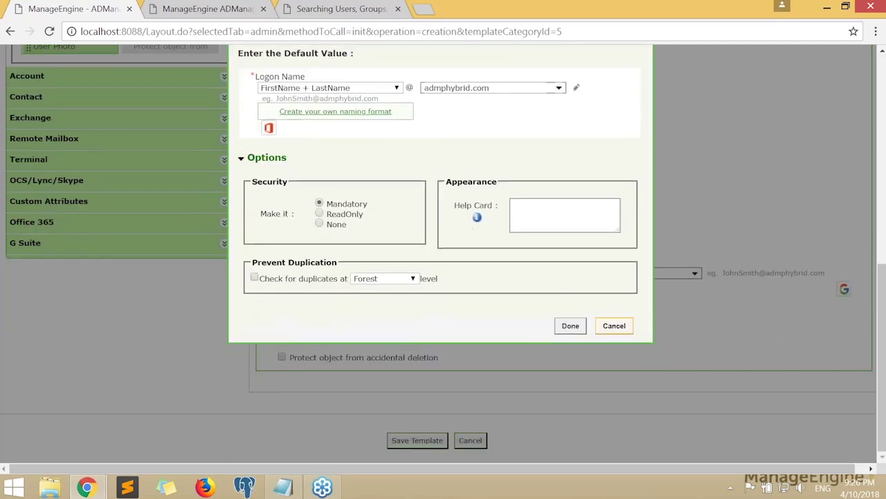
{"action": "left_click", "coordinate": [615, 326]}
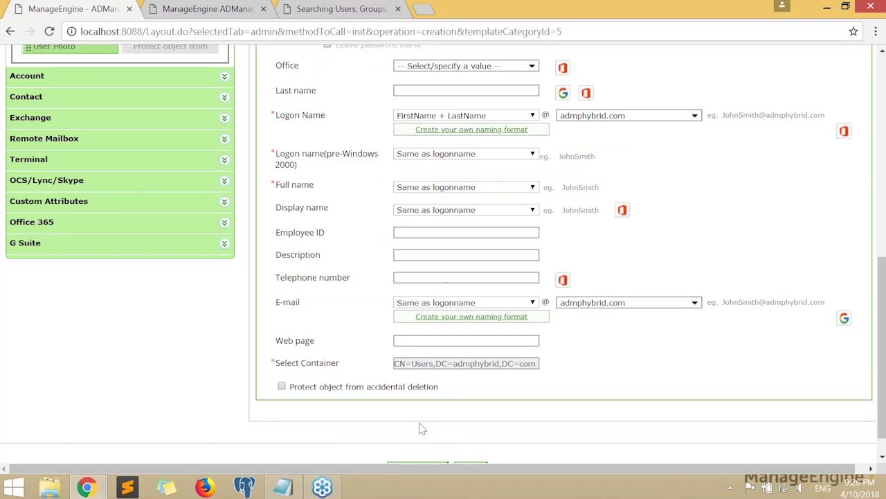
Browse the row actions of the E-mail and pre-Windows 2000 logon fields
{"action": "scroll", "coordinate": [409, 374], "scroll_direction": "up", "scroll_amount": 6}
{"action": "scroll", "coordinate": [265, 388], "scroll_direction": "down", "scroll_amount": 5}
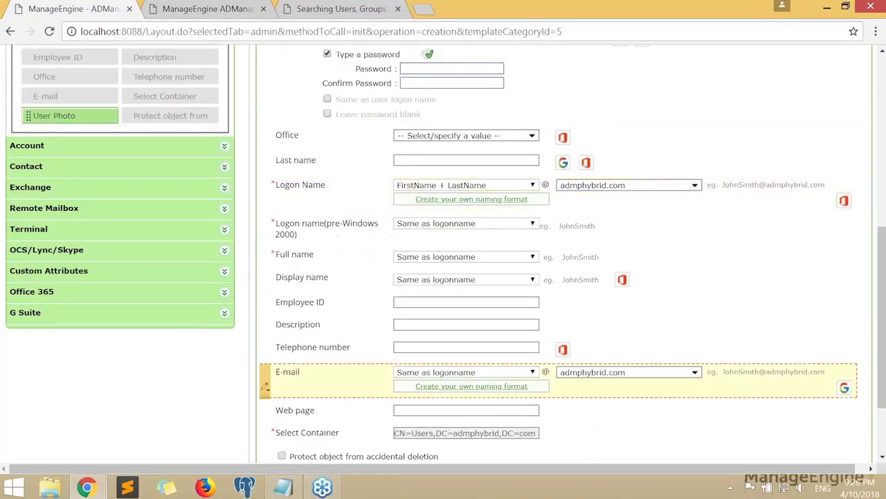
{"action": "left_click", "coordinate": [266, 388]}
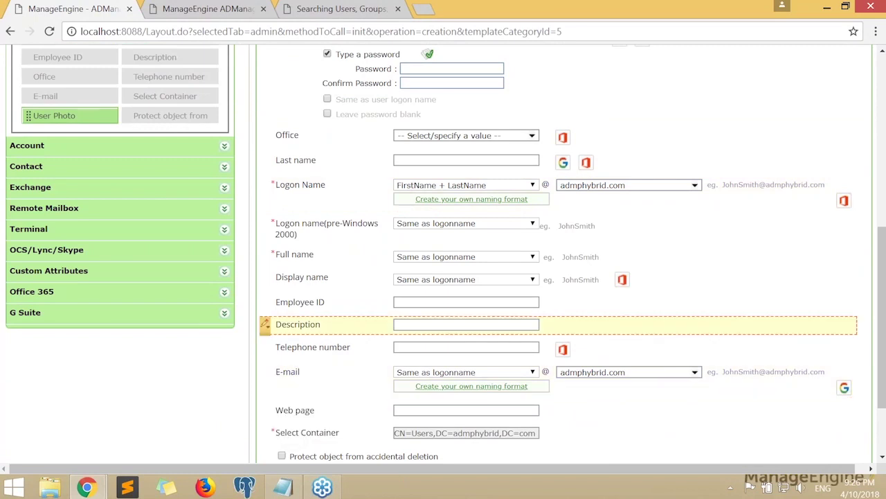
{"action": "left_click", "coordinate": [266, 232]}
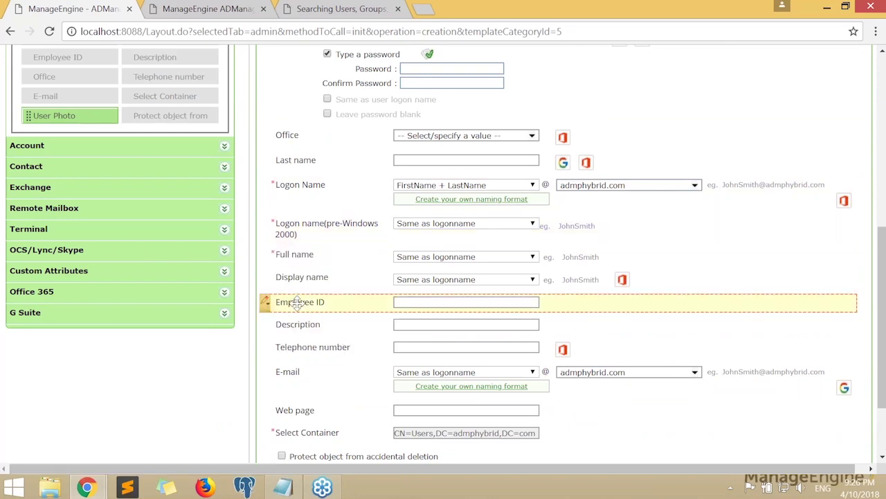
{"action": "mouse_move", "coordinate": [267, 308]}
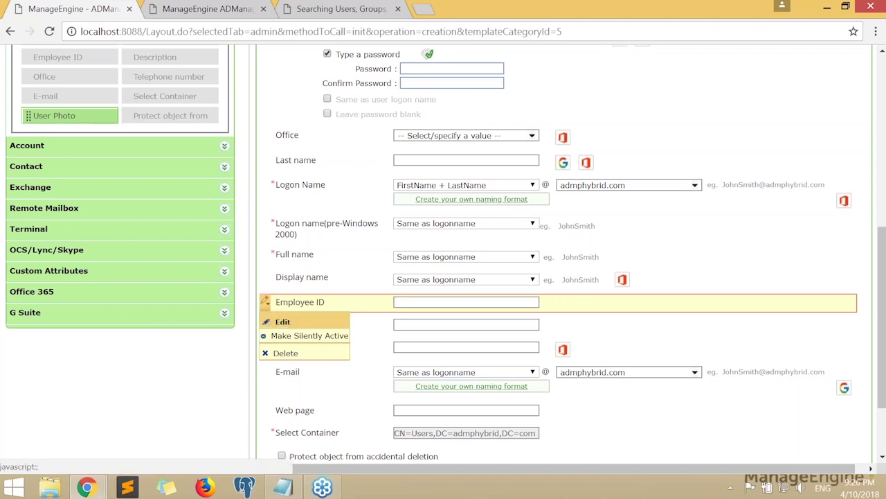
Set the Employee ID field's Security option to Mandatory and save it
{"action": "left_click", "coordinate": [281, 322]}
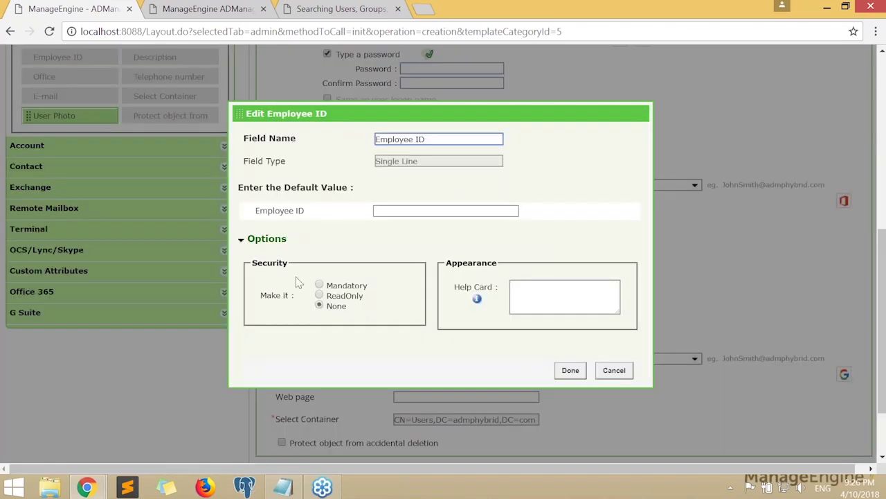
{"action": "left_click_drag", "start_coordinate": [253, 263], "coordinate": [295, 265]}
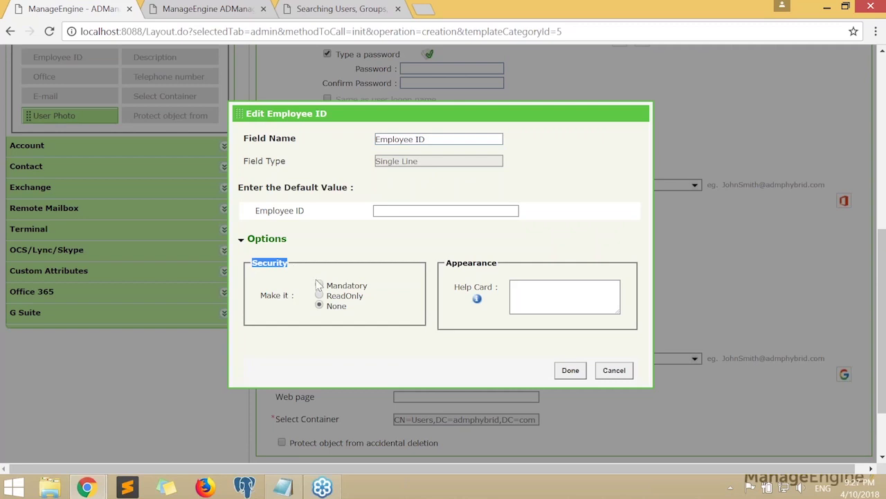
{"action": "left_click", "coordinate": [319, 285]}
{"action": "left_click", "coordinate": [571, 369]}
{"action": "left_click", "coordinate": [266, 302]}
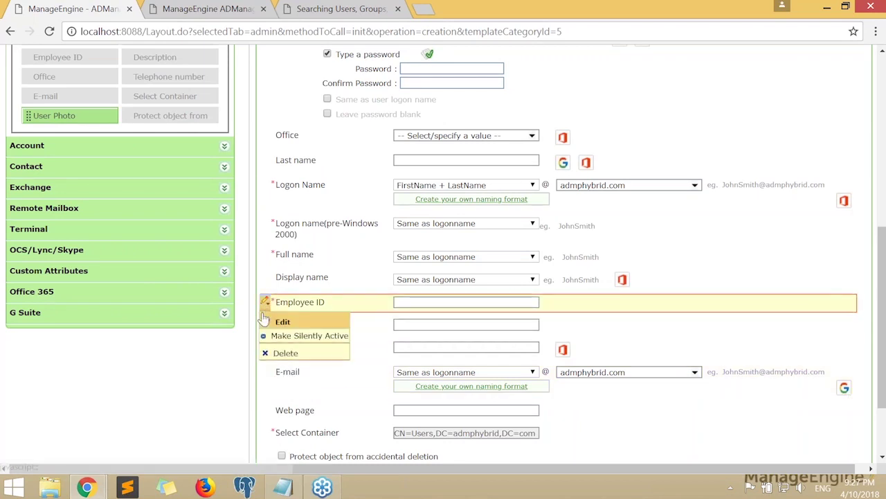
{"action": "left_click", "coordinate": [236, 341]}
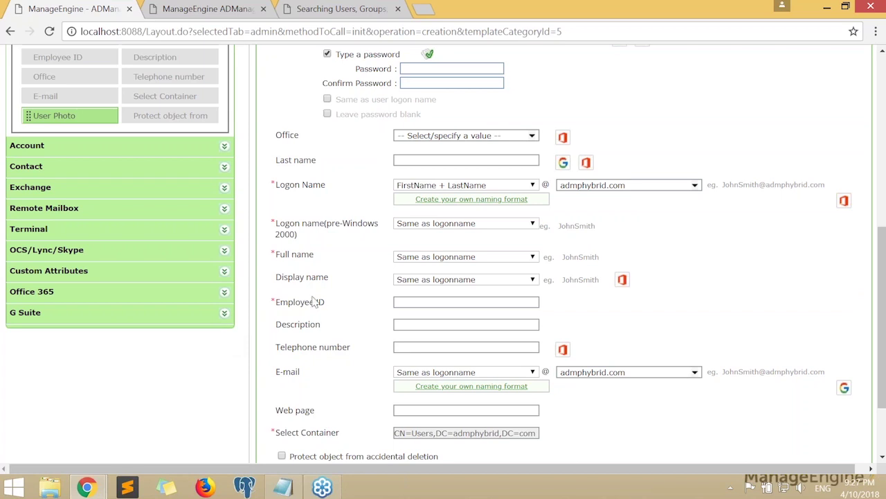
Collapse the General group and switch to the Custom Attributes tab via the tab list
{"action": "mouse_move", "coordinate": [264, 301]}
{"action": "scroll", "coordinate": [234, 354], "scroll_direction": "up", "scroll_amount": 3}
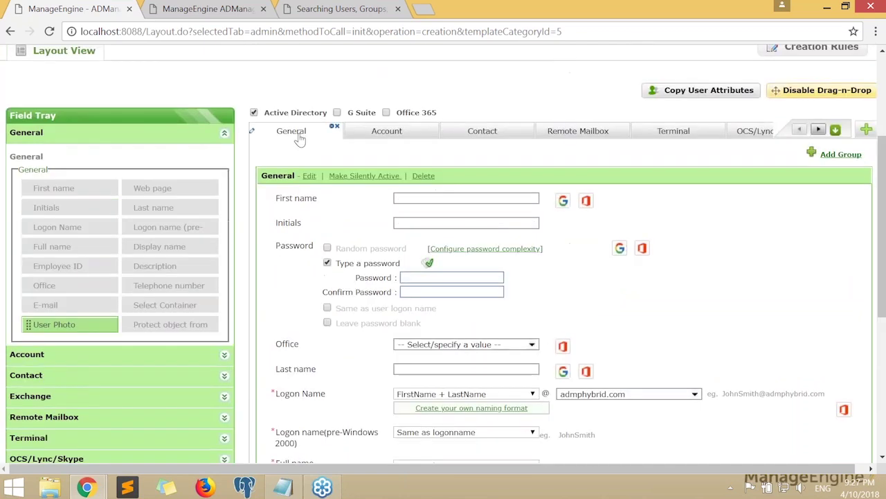
{"action": "left_click", "coordinate": [299, 138]}
{"action": "scroll", "coordinate": [222, 179], "scroll_direction": "up", "scroll_amount": 1}
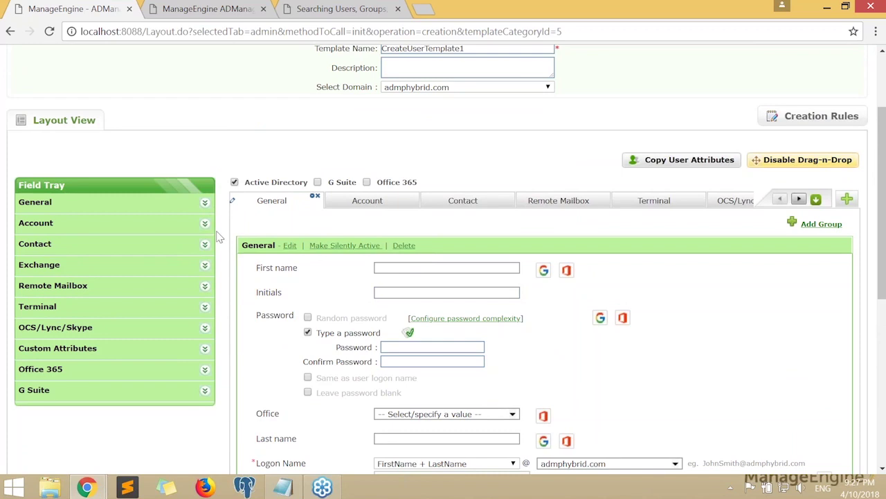
{"action": "scroll", "coordinate": [221, 235], "scroll_direction": "up", "scroll_amount": 2}
{"action": "scroll", "coordinate": [220, 236], "scroll_direction": "down", "scroll_amount": 3}
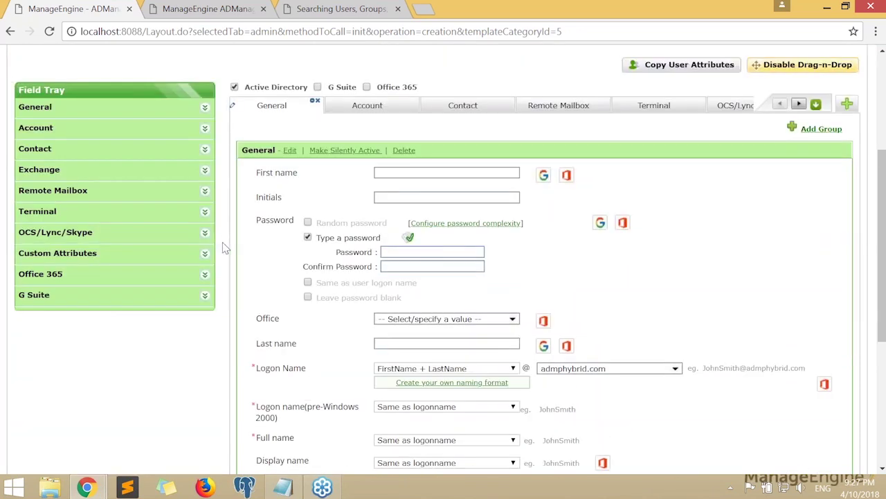
{"action": "scroll", "coordinate": [614, 281], "scroll_direction": "up", "scroll_amount": 2}
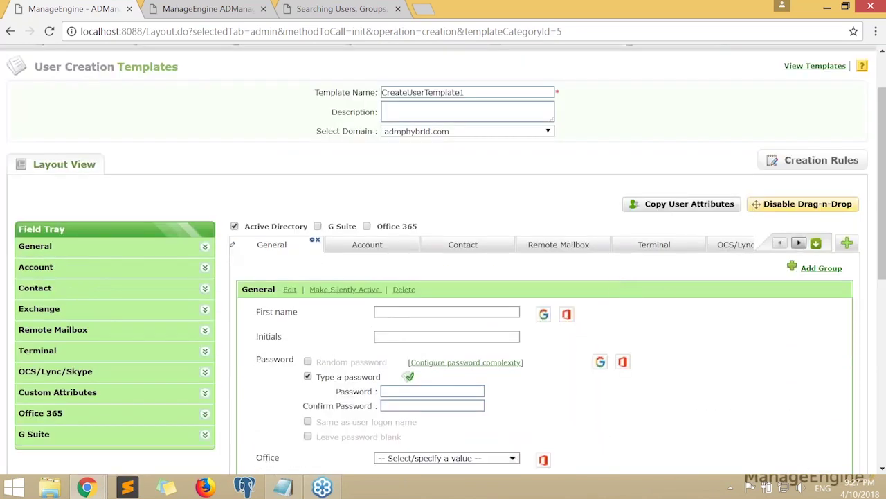
{"action": "left_click", "coordinate": [817, 244]}
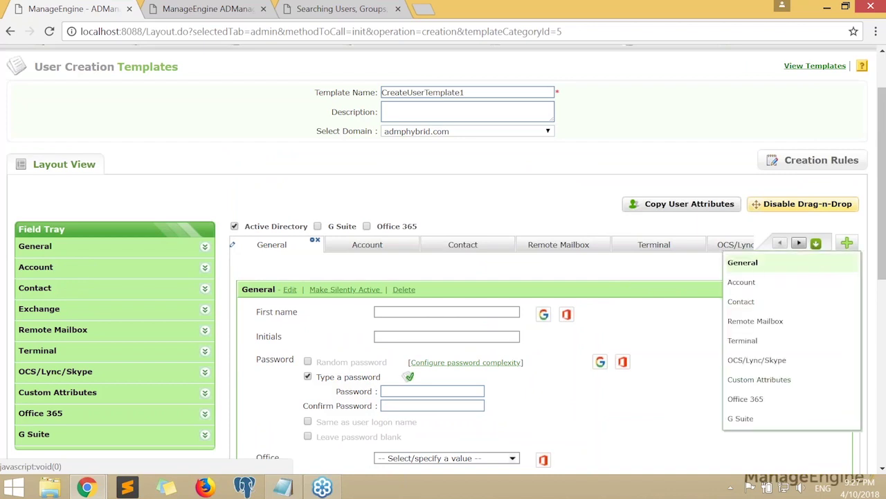
{"action": "left_click", "coordinate": [759, 379]}
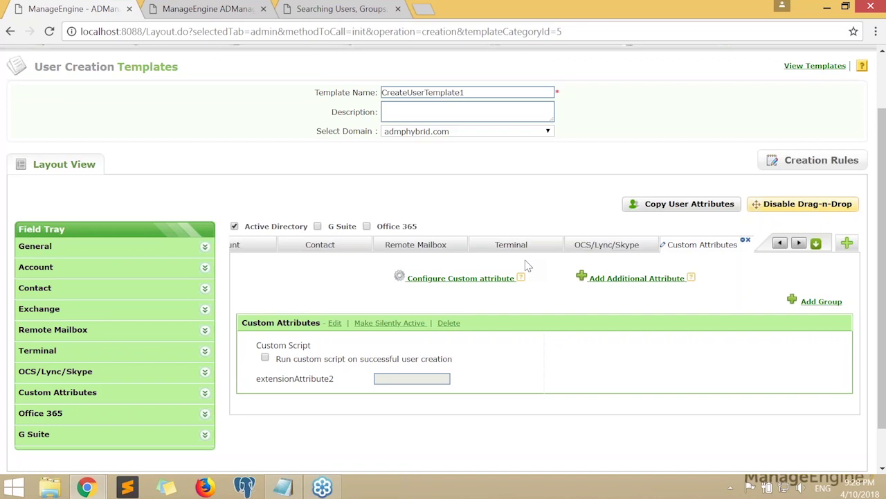
Add an additional attribute named extensionAttribute10 with value 10
{"action": "left_click", "coordinate": [601, 284]}
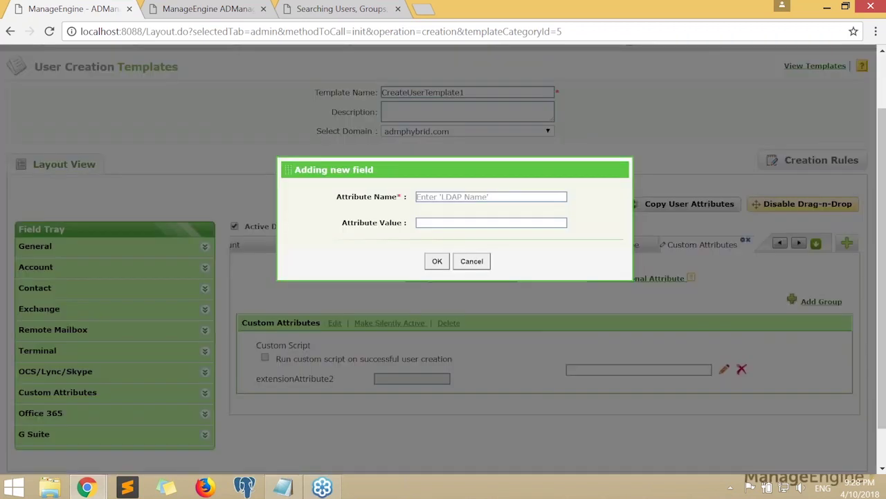
{"action": "left_click", "coordinate": [471, 262]}
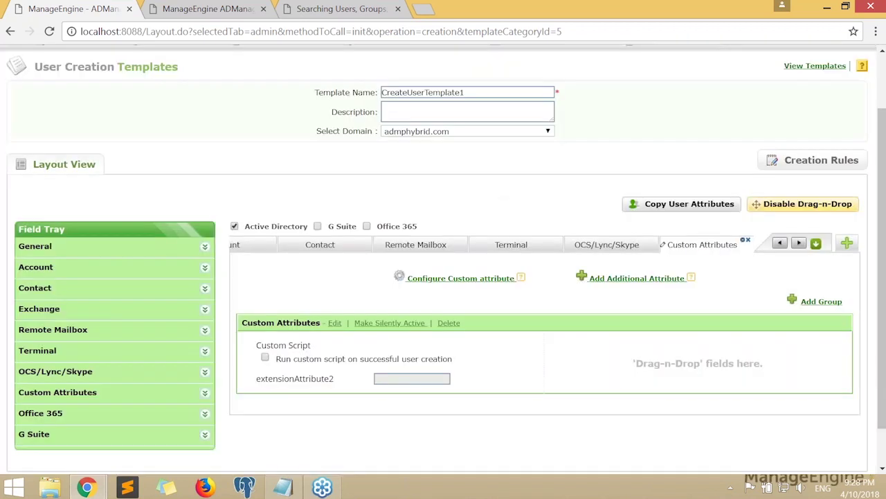
{"action": "left_click", "coordinate": [475, 284]}
{"action": "left_click", "coordinate": [465, 196]}
{"action": "type", "text": "extension"}
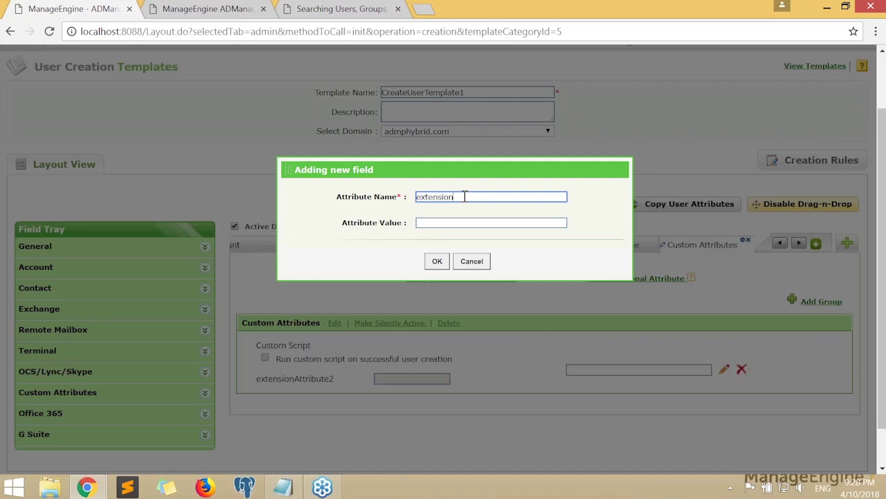
{"action": "type", "text": "Attribute10"}
{"action": "key", "text": "Tab"}
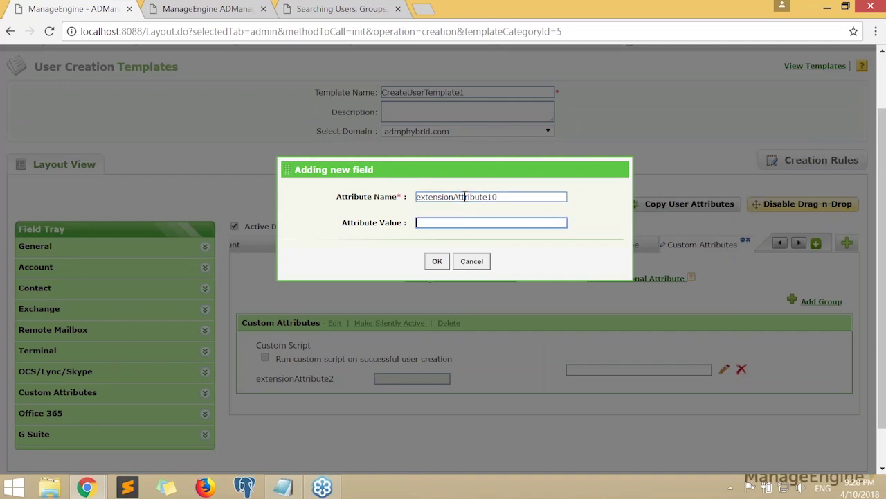
{"action": "type", "text": "10"}
{"action": "key", "text": "BackSpace"}
{"action": "key", "text": "BackSpace"}
{"action": "type", "text": "10"}
{"action": "left_click", "coordinate": [432, 261]}
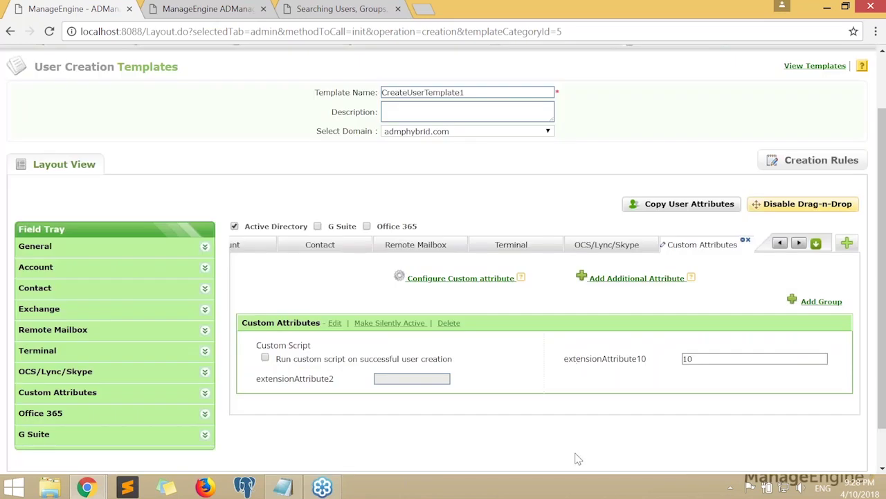
{"action": "scroll", "coordinate": [588, 415], "scroll_direction": "down", "scroll_amount": 1}
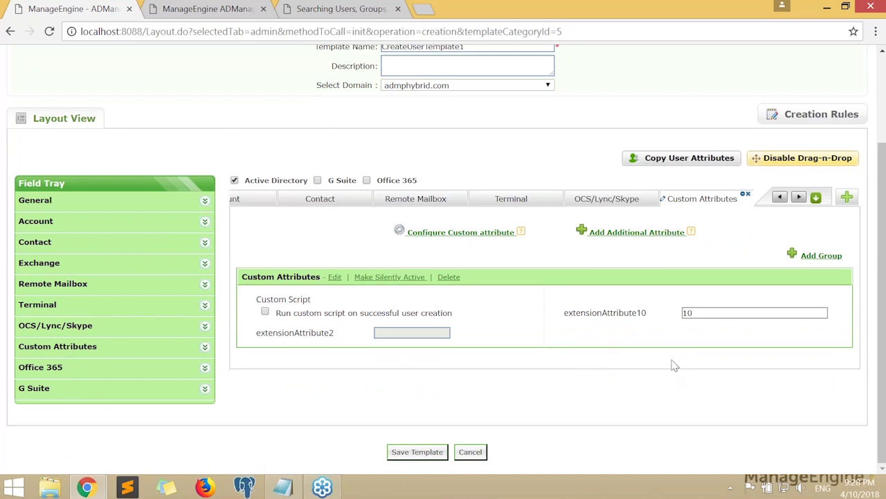
Edit extensionAttribute10 and replace its default value 10 with 13
{"action": "scroll", "coordinate": [674, 365], "scroll_direction": "up", "scroll_amount": 1}
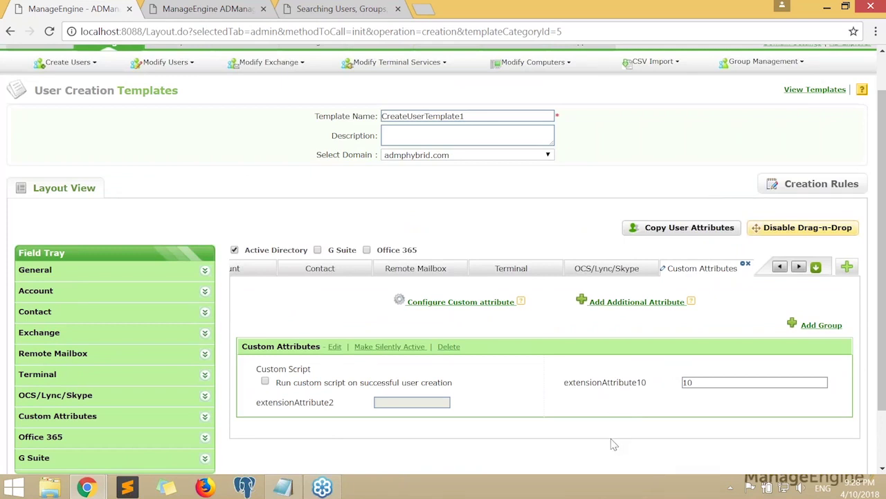
{"action": "mouse_move", "coordinate": [555, 382]}
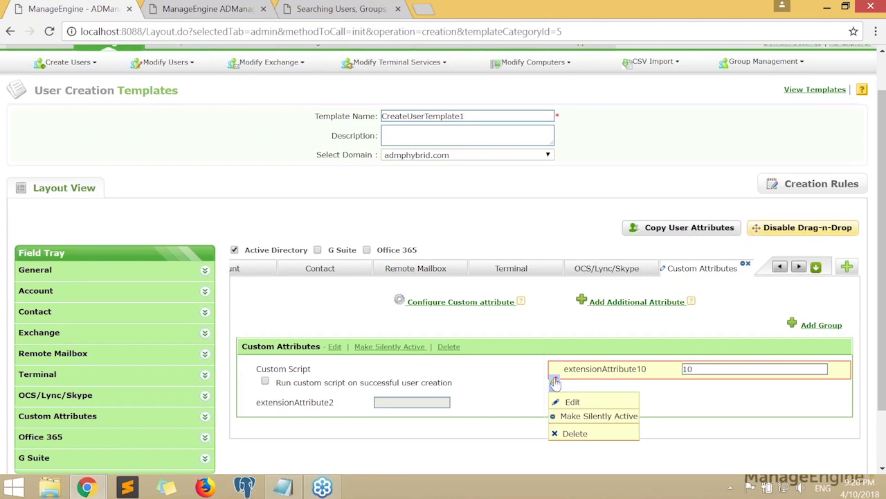
{"action": "left_click", "coordinate": [558, 401]}
{"action": "left_click", "coordinate": [414, 214]}
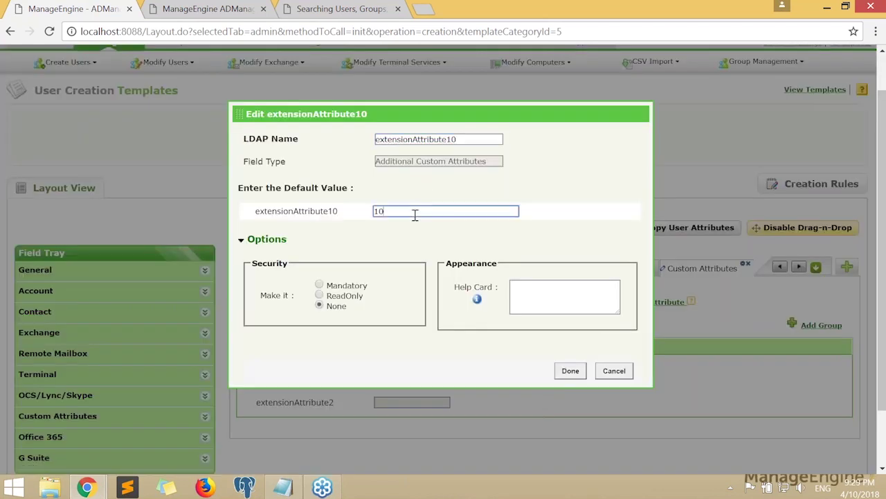
{"action": "key", "text": "BackSpace"}
{"action": "key", "text": "BackSpace"}
{"action": "type", "text": "13"}
{"action": "left_click", "coordinate": [571, 371]}
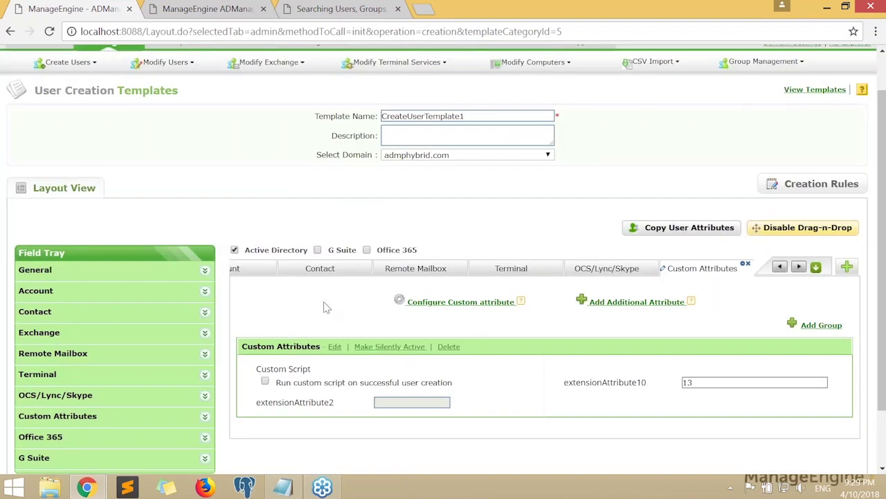
Look over the updated template, then switch back to the 'Tasks for today' presentation
{"action": "scroll", "coordinate": [325, 307], "scroll_direction": "up", "scroll_amount": 1}
{"action": "scroll", "coordinate": [325, 307], "scroll_direction": "down", "scroll_amount": 2}
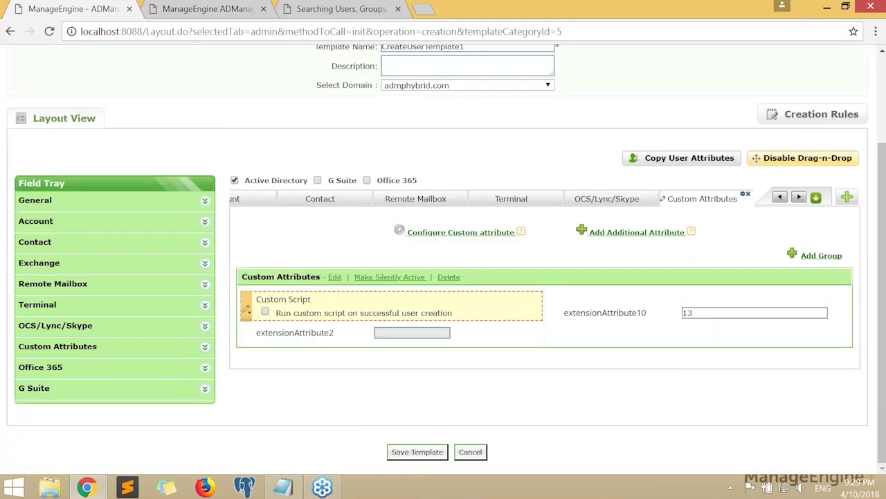
{"action": "scroll", "coordinate": [324, 406], "scroll_direction": "up", "scroll_amount": 2}
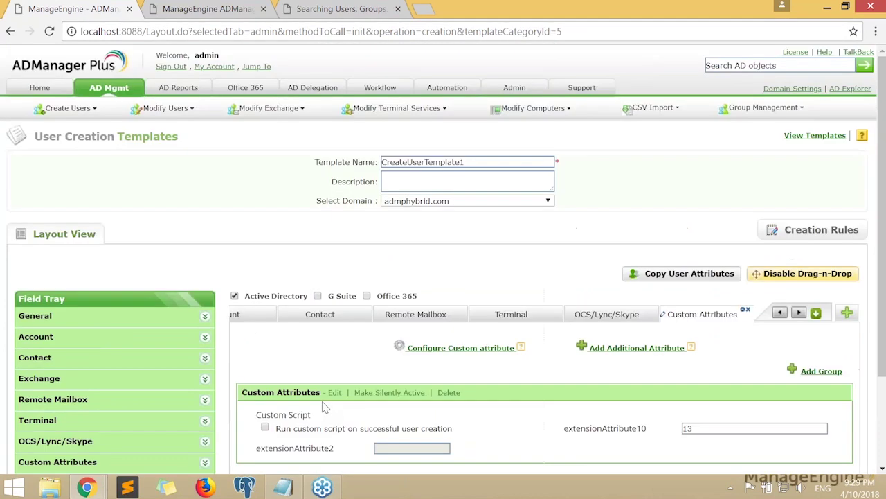
{"action": "scroll", "coordinate": [408, 305], "scroll_direction": "down", "scroll_amount": 1}
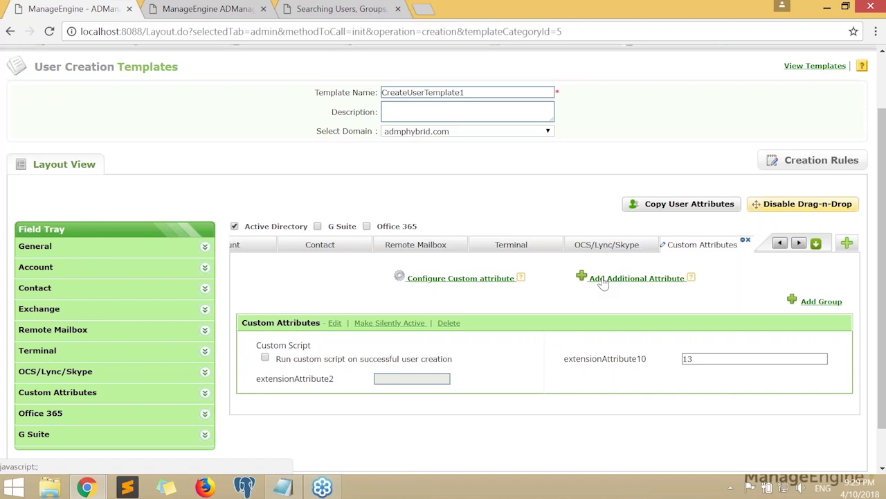
{"action": "scroll", "coordinate": [603, 283], "scroll_direction": "up", "scroll_amount": 1}
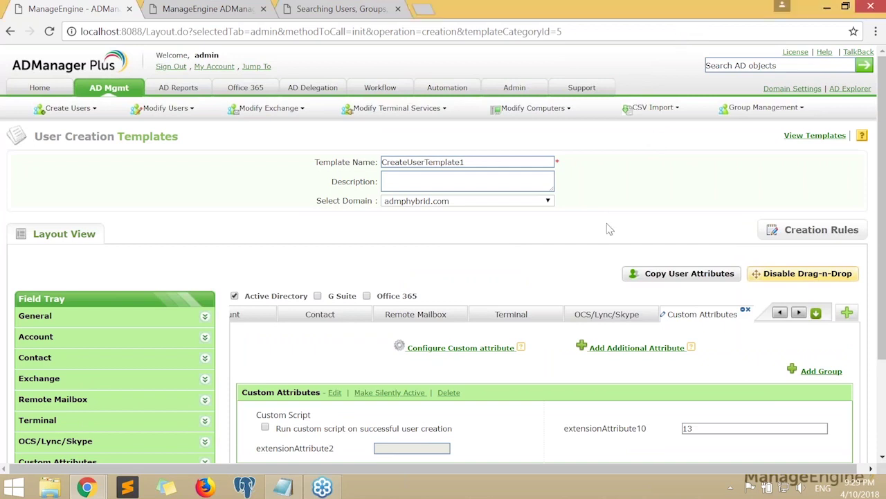
{"action": "key", "text": "alt+Tab"}
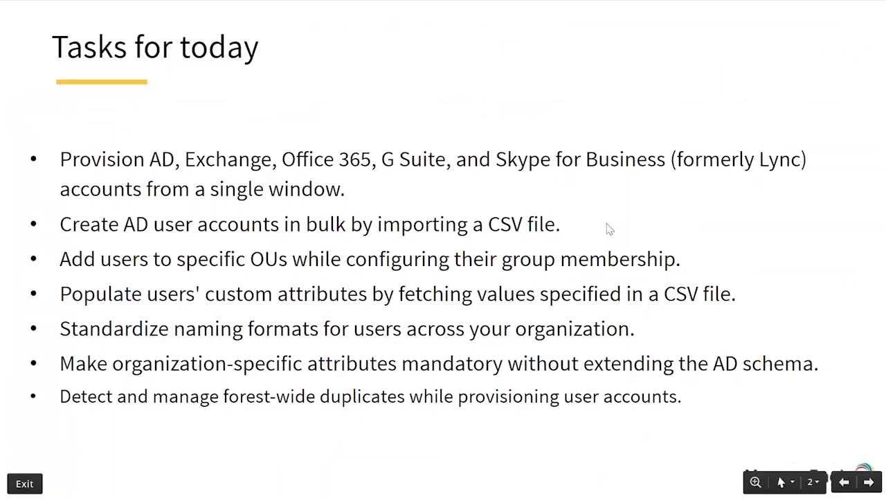